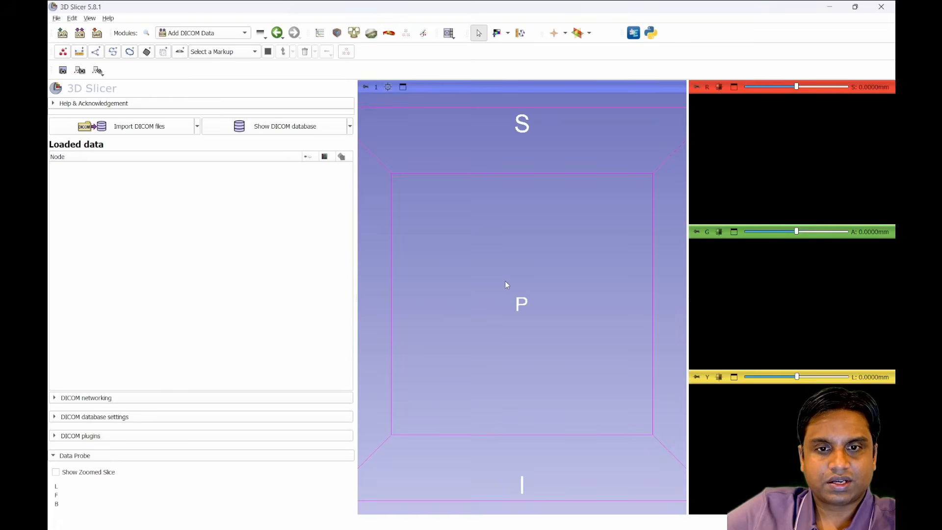
# Step: Switch to File Explorer and import the ScalarVolume_19 DICOM folder from the Desktop's Sample Data folder into 3D Slicer's database
pyautogui.hotkey('alt', 'Tab')
pyautogui.hotkey('alt', 'Tab')
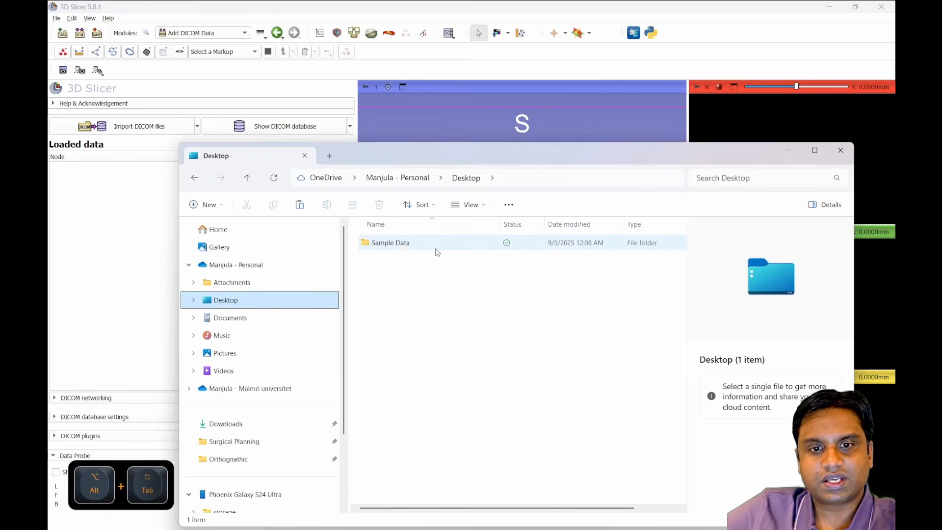
pyautogui.doubleClick(400, 248)
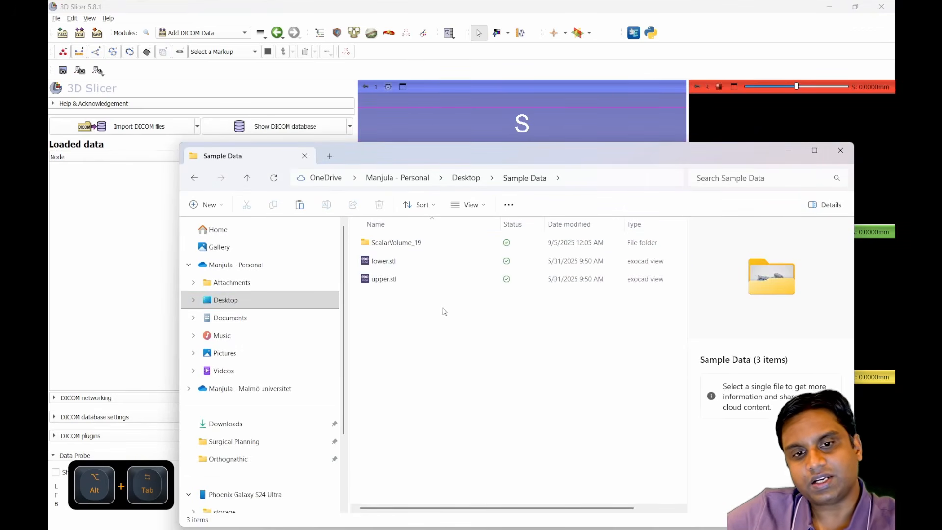
pyautogui.click(391, 247)
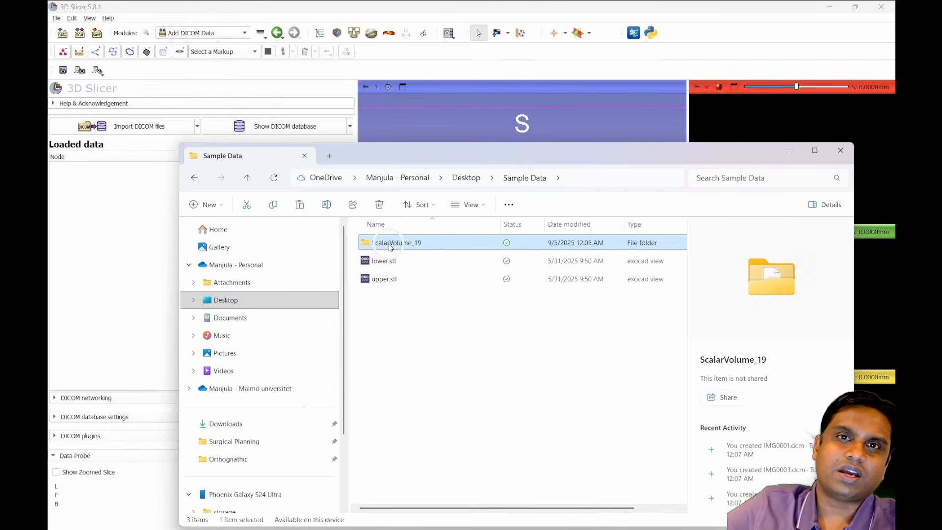
pyautogui.doubleClick(391, 246)
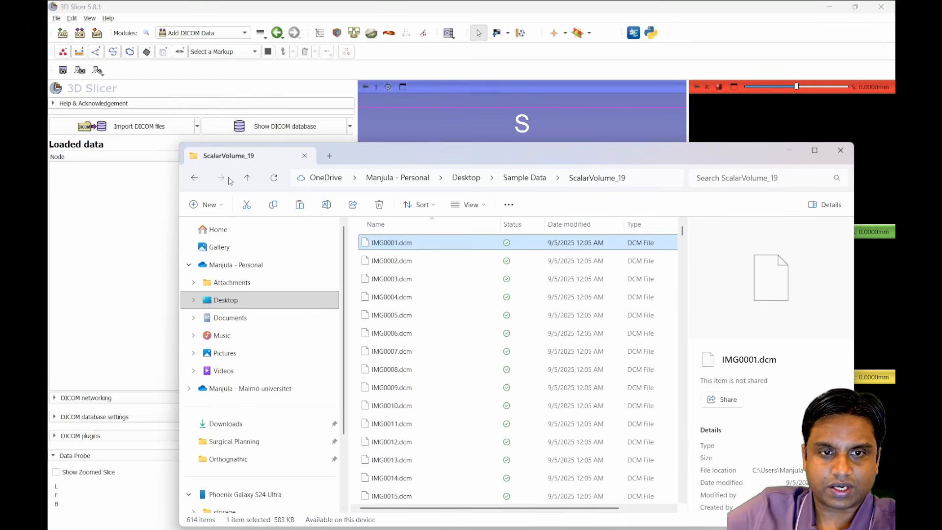
pyautogui.click(247, 178)
pyautogui.moveTo(388, 243); pyautogui.dragTo(420, 126)
pyautogui.click(472, 281)
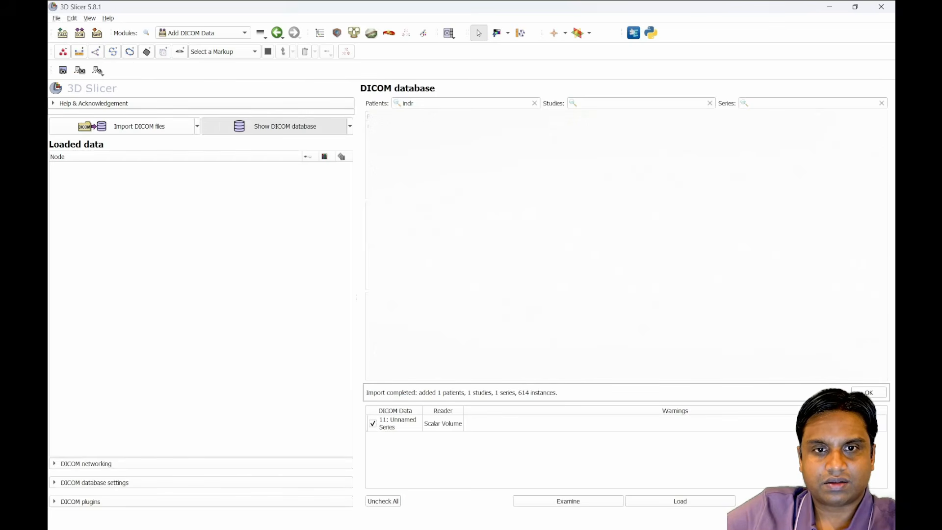
# Step: Clear the patient filter in the DICOM database, load the 11: Unnamed Series scalar volume and check its slices
pyautogui.moveTo(431, 105); pyautogui.dragTo(363, 104)
pyautogui.press('BackSpace')
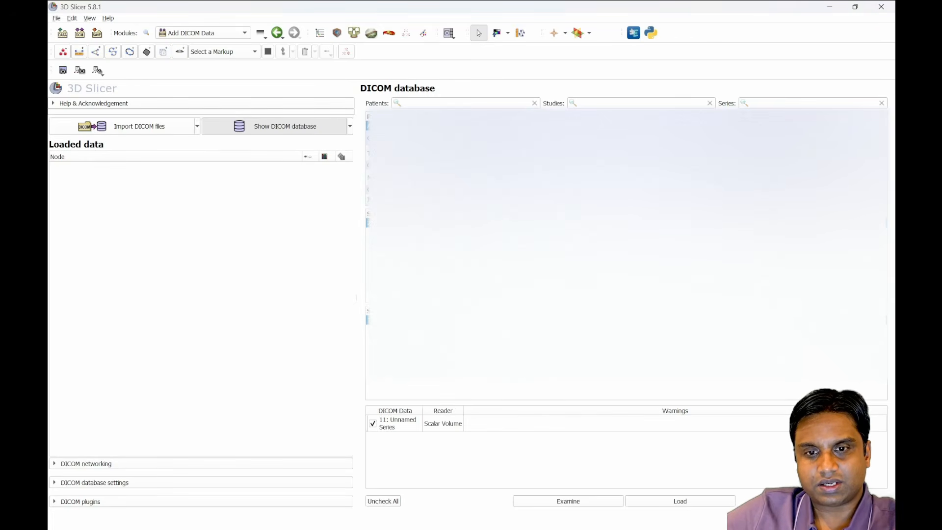
pyautogui.click(676, 504)
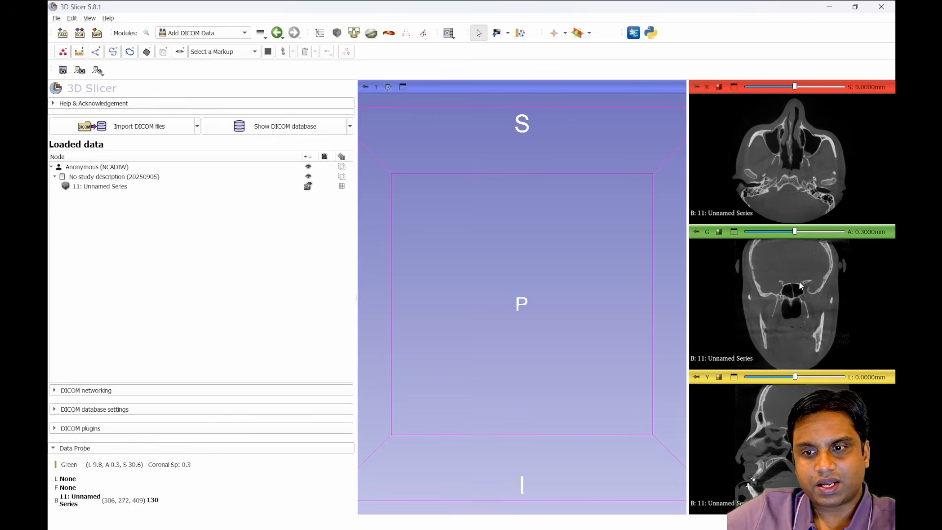
pyautogui.scroll(-7, 800, 286)
pyautogui.scroll(6, 786, 429)
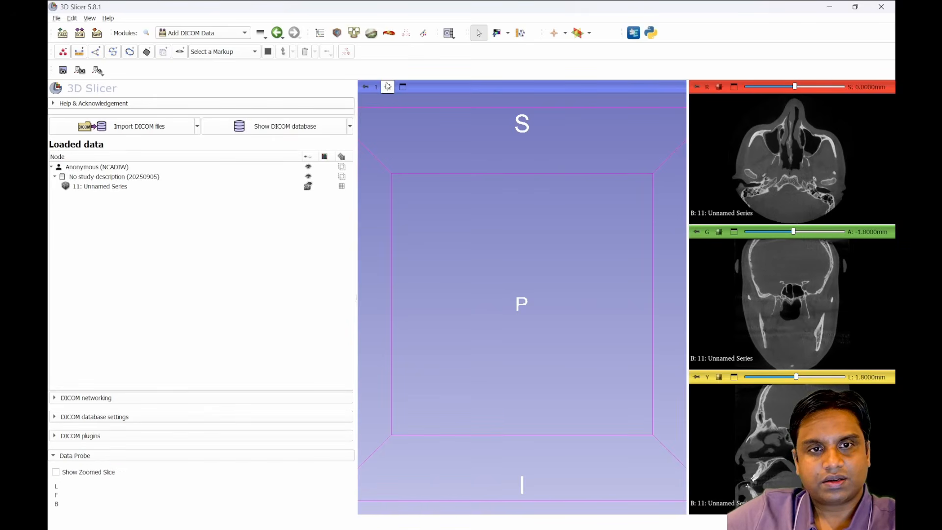
# Step: Show the loaded volume as a 3D volume rendering with the CT-Bones preset and raise the shift slightly to isolate the bone
pyautogui.click(337, 34)
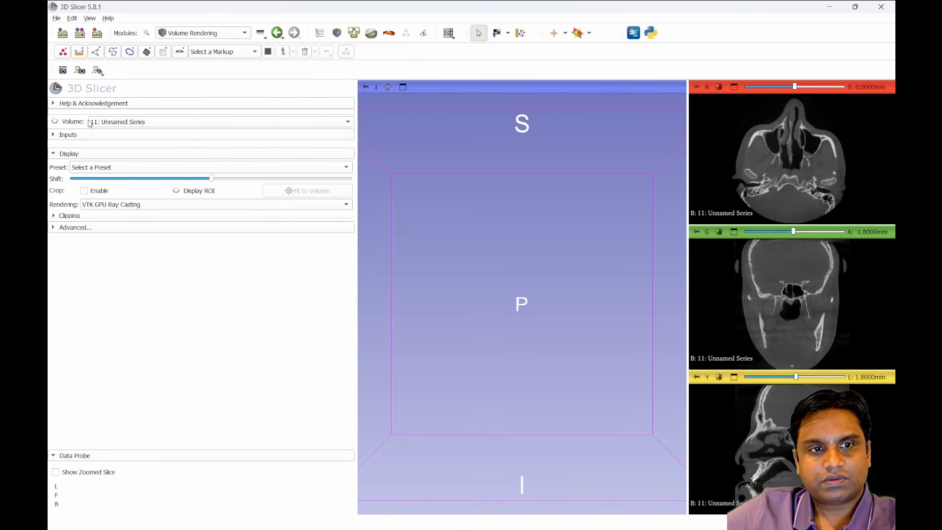
pyautogui.click(55, 121)
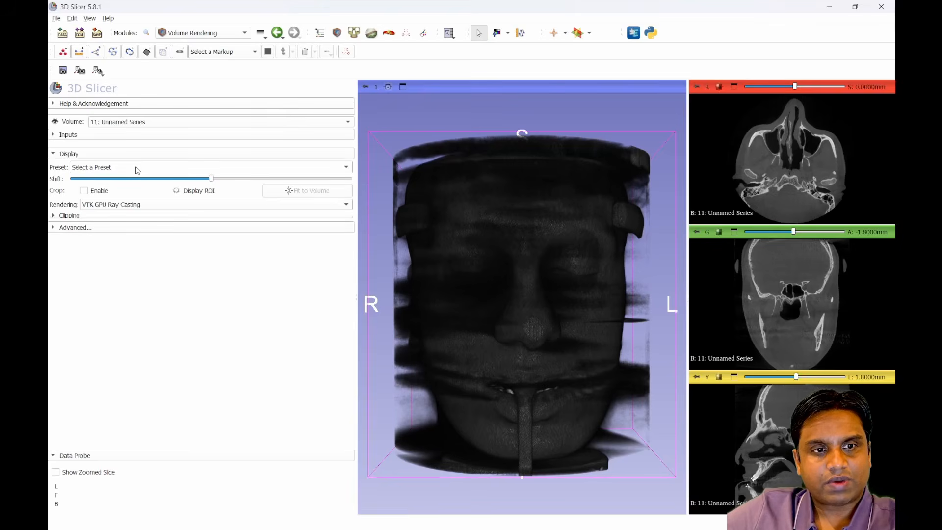
pyautogui.click(137, 170)
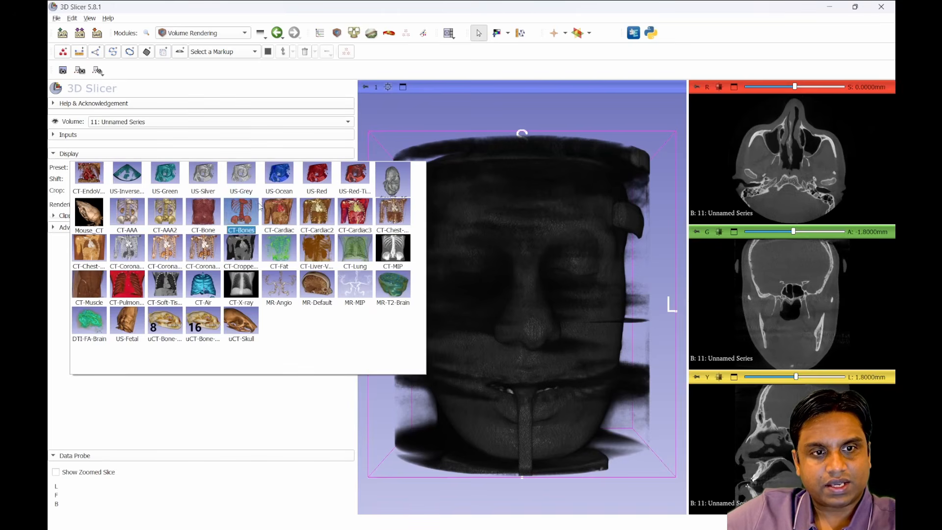
pyautogui.click(239, 223)
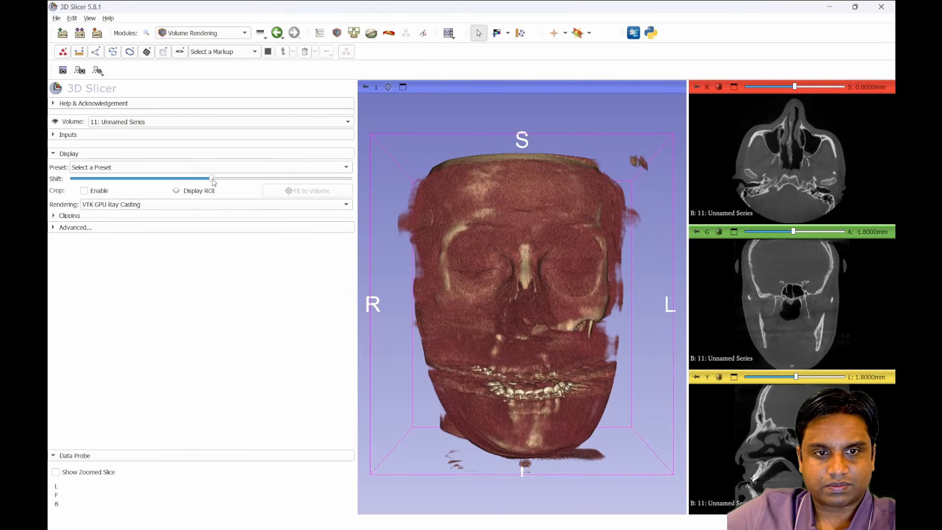
pyautogui.moveTo(212, 180); pyautogui.dragTo(222, 183)
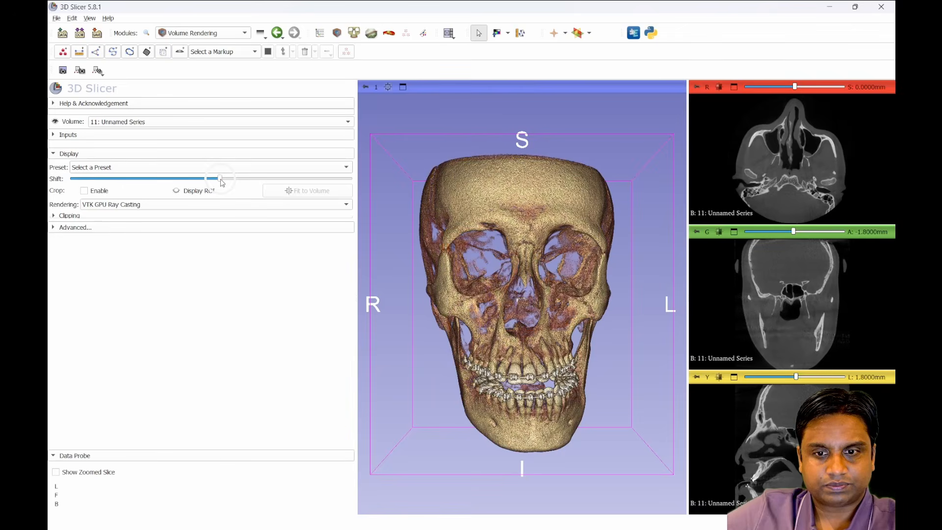
pyautogui.moveTo(639, 387); pyautogui.dragTo(600, 397)
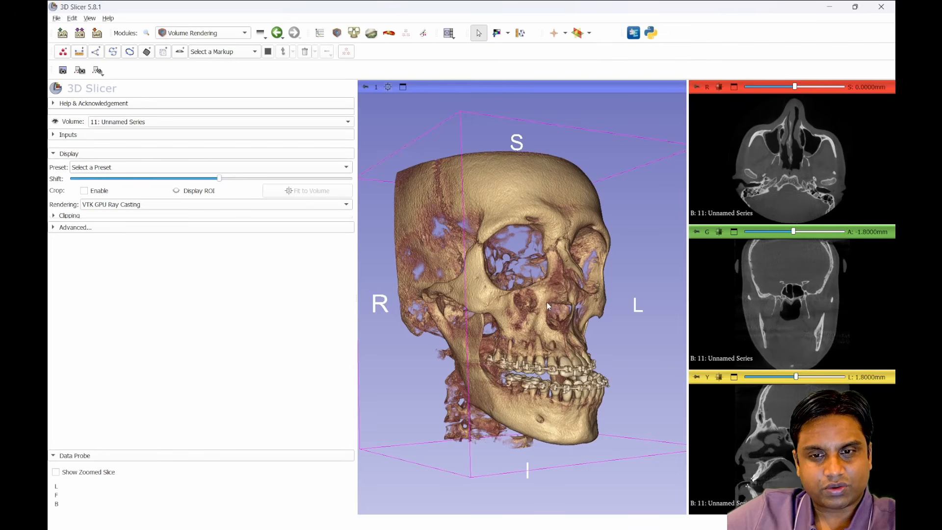
# Step: Switch to File Explorer and add lower.stl and upper.stl from the Sample Data folder to the 3D Slicer scene as models
pyautogui.hotkey('alt', 'Tab')
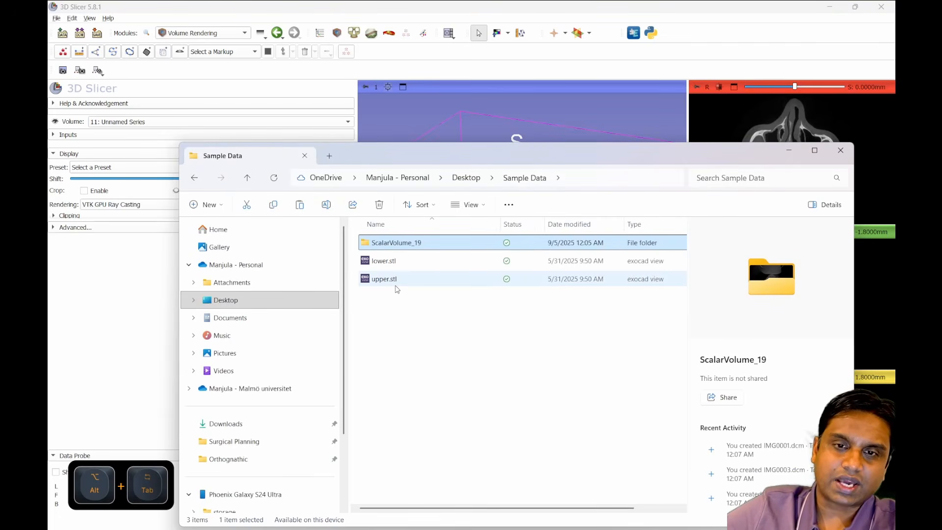
pyautogui.click(403, 275)
pyautogui.keyDown('ctrl'); pyautogui.click(403, 264); pyautogui.keyUp('ctrl')
pyautogui.moveTo(435, 273); pyautogui.dragTo(523, 129)
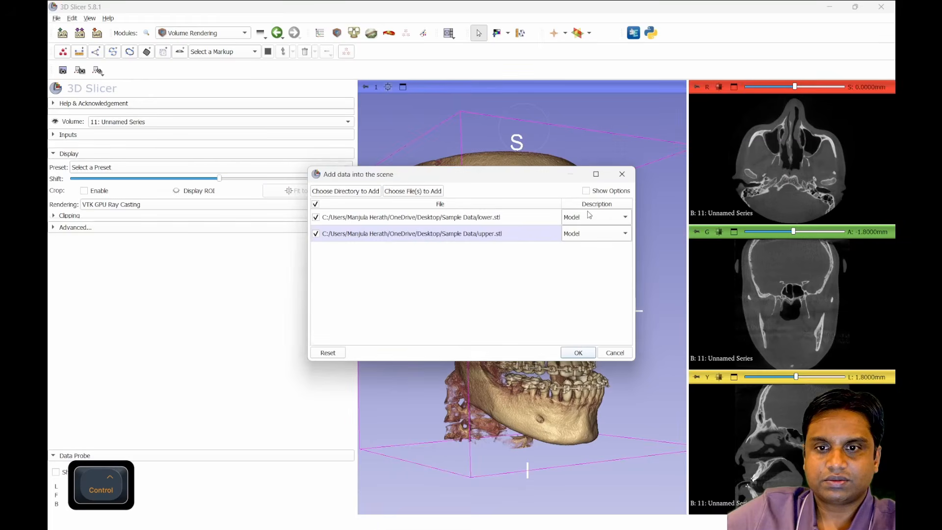
pyautogui.click(595, 352)
pyautogui.moveTo(605, 337); pyautogui.dragTo(457, 328)
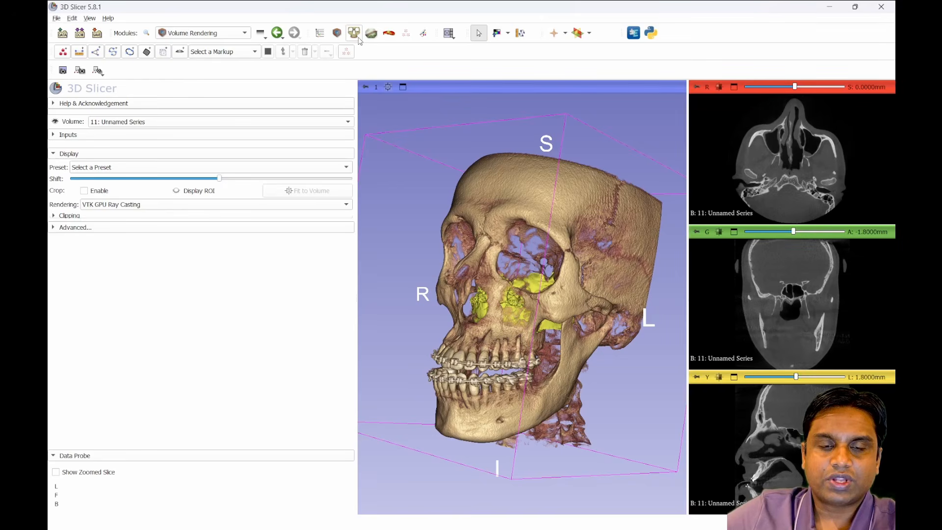
# Step: Find the DentalSegmentator module and run the automatic segmentation on 11: Unnamed Series using the cuda device
pyautogui.click(146, 33)
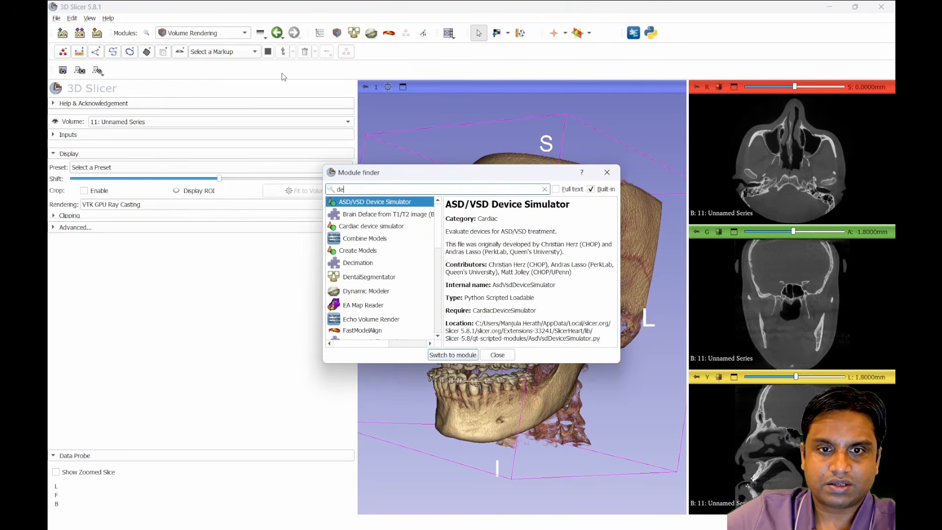
pyautogui.write('dent')
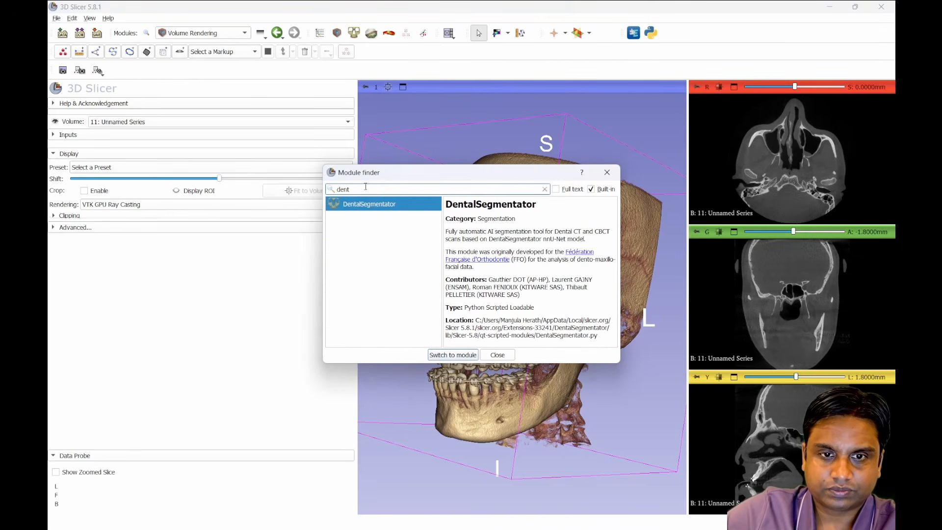
pyautogui.click(369, 205)
pyautogui.click(452, 354)
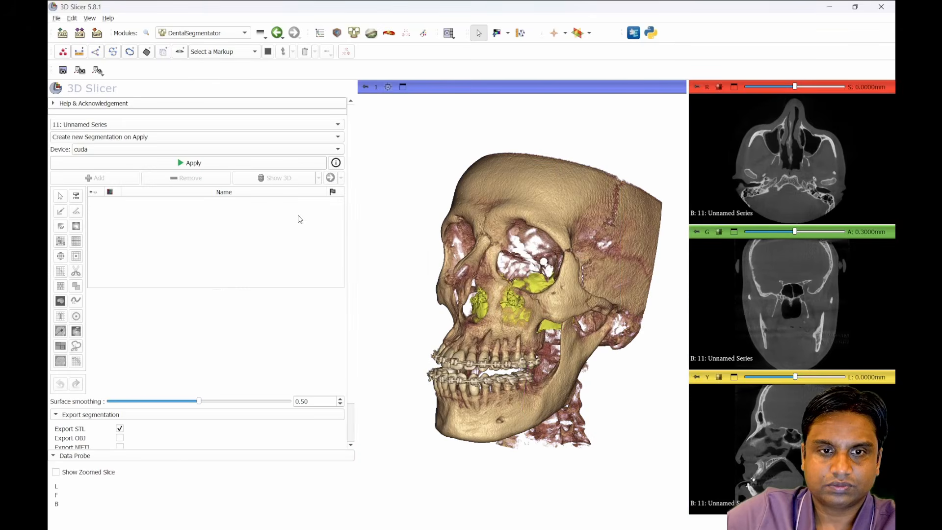
pyautogui.click(195, 168)
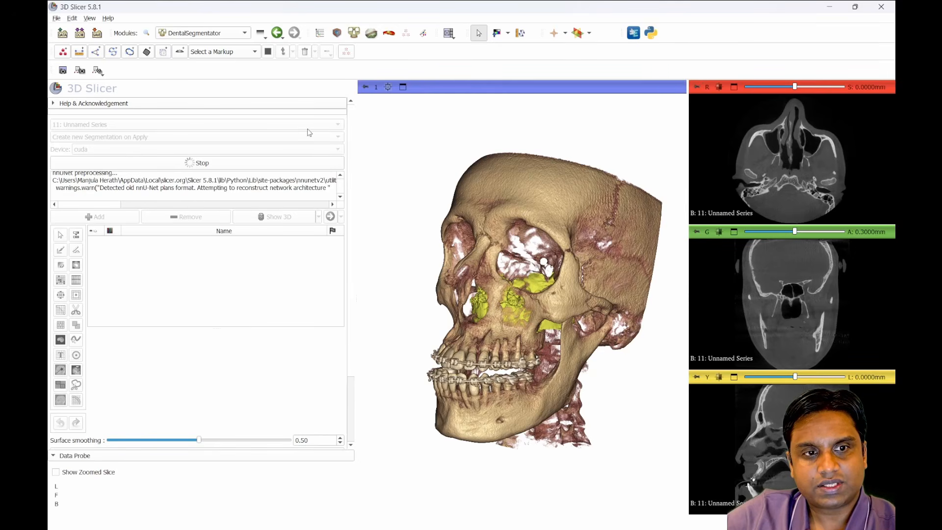
# Step: Search the installable extensions in the Extensions Manager for "dental" to check the DentalSegmentator extension
pyautogui.click(633, 37)
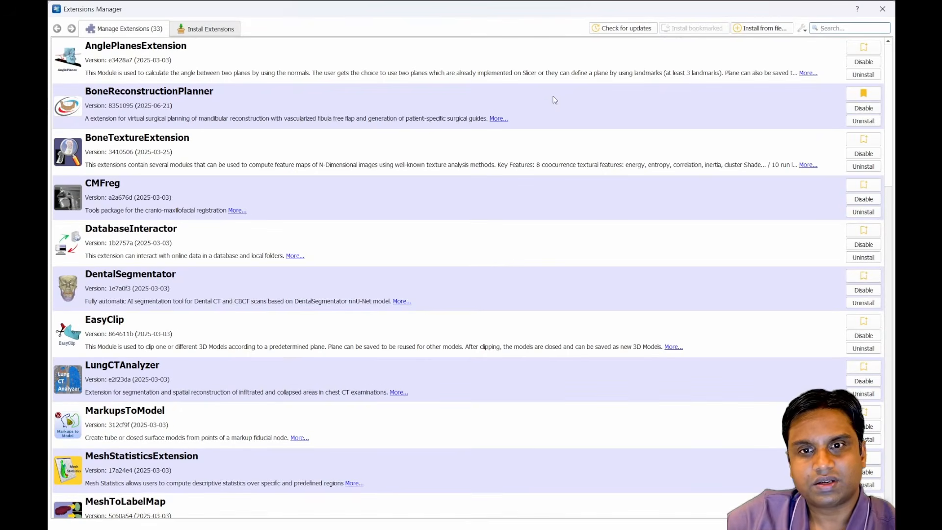
pyautogui.click(229, 36)
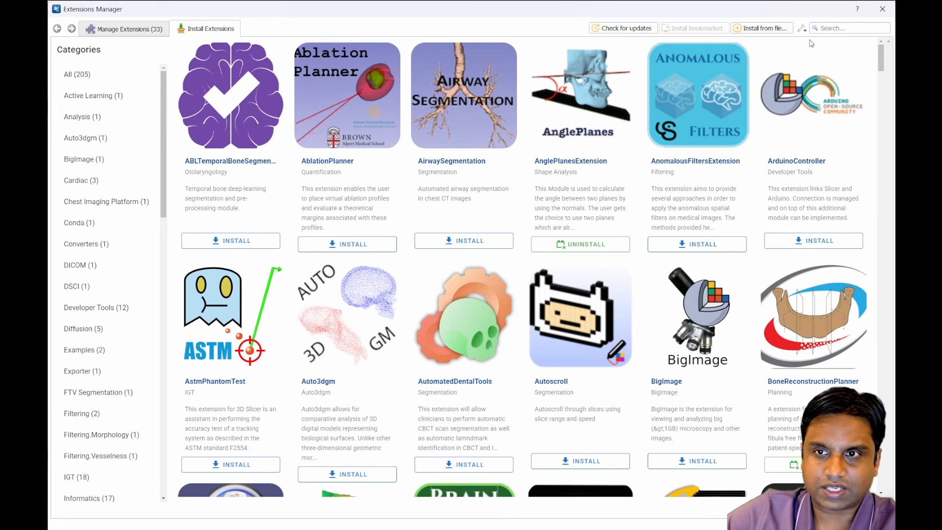
pyautogui.write('dental')
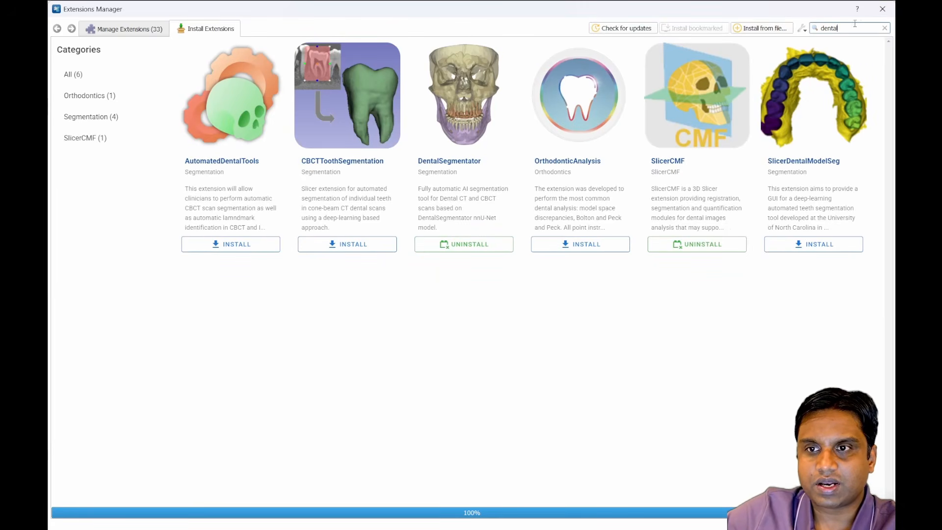
pyautogui.doubleClick(855, 24)
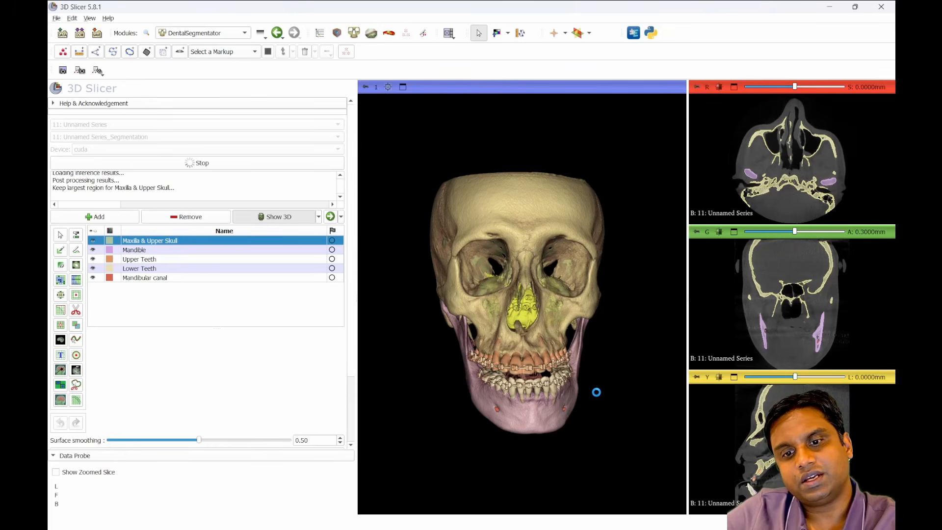
# Step: Maximize the 3D view and inspect the segmented skull, mandible and teeth
pyautogui.moveTo(596, 393); pyautogui.dragTo(582, 235)
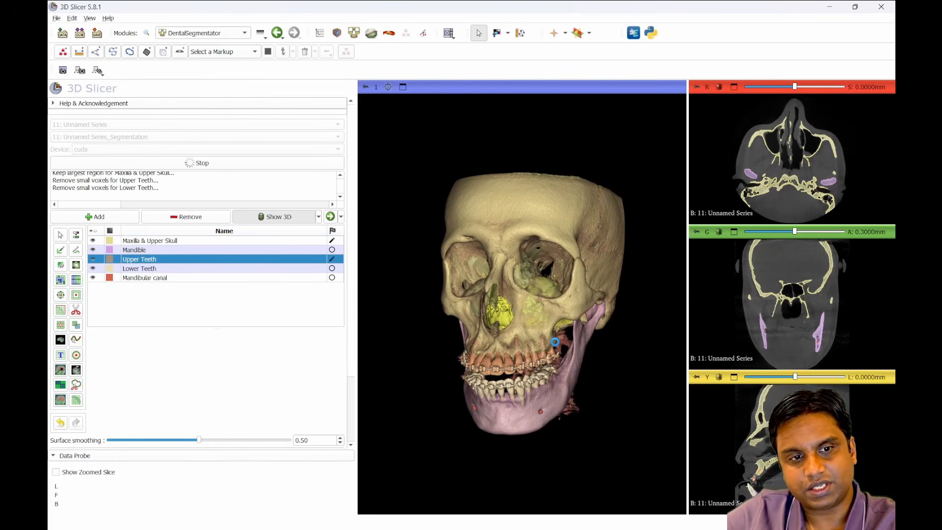
pyautogui.moveTo(570, 341)
pyautogui.mouseDown()
pyautogui.moveTo(516, 346)
pyautogui.moveTo(627, 341)
pyautogui.moveTo(587, 338)
pyautogui.mouseUp()
pyautogui.doubleClick(626, 367)
pyautogui.scroll(5, 655, 339)
pyautogui.scroll(-4, 654, 345)
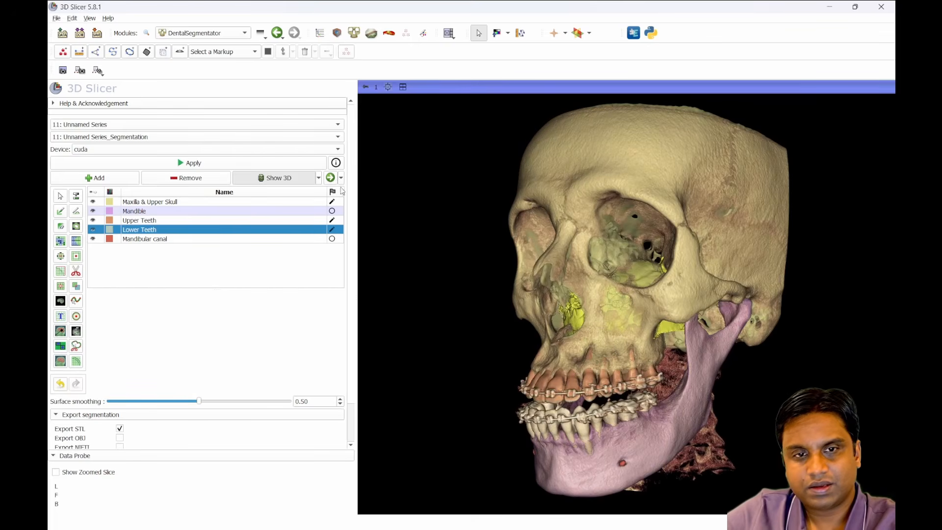
# Step: Hide the volume rendering of 11: Unnamed Series and open its segmentation in the Segment Editor
pyautogui.click(349, 35)
pyautogui.click(69, 123)
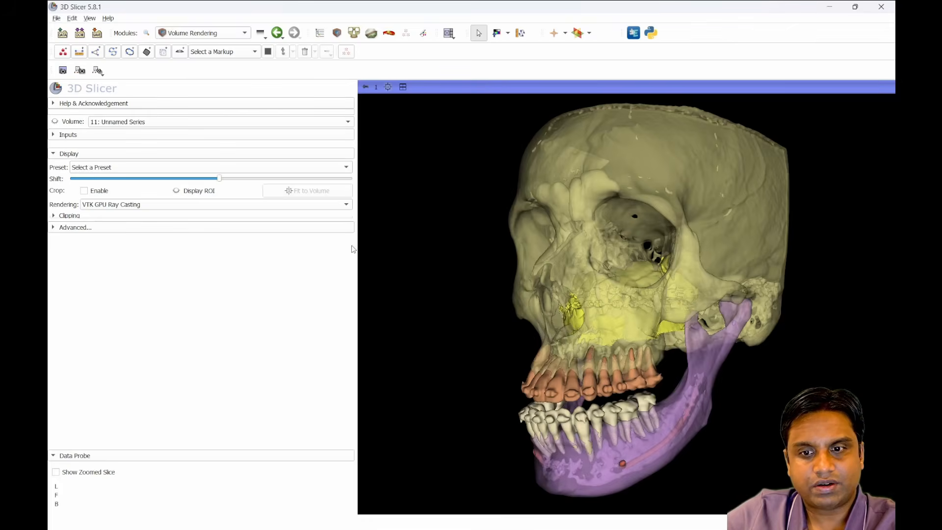
pyautogui.moveTo(678, 355); pyautogui.dragTo(756, 266)
pyautogui.moveTo(732, 387); pyautogui.dragTo(472, 332)
pyautogui.click(422, 35)
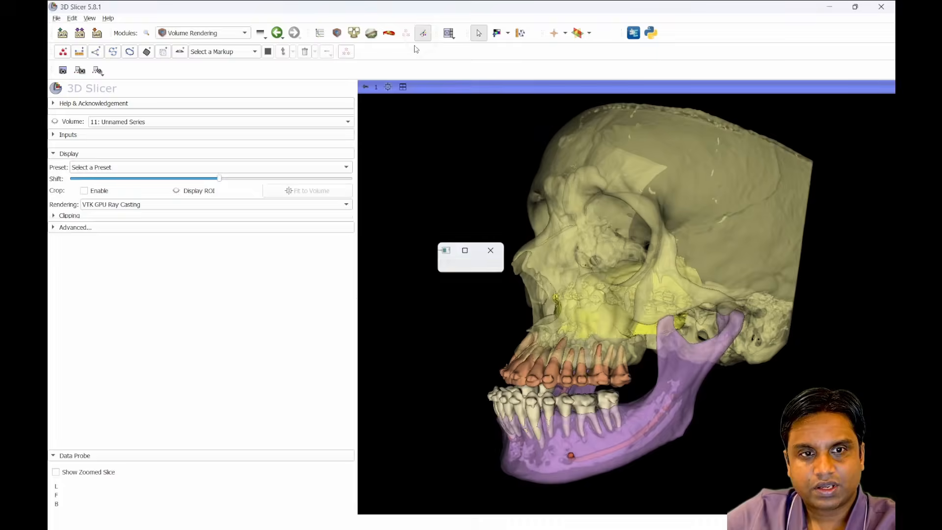
pyautogui.moveTo(677, 276); pyautogui.dragTo(631, 194)
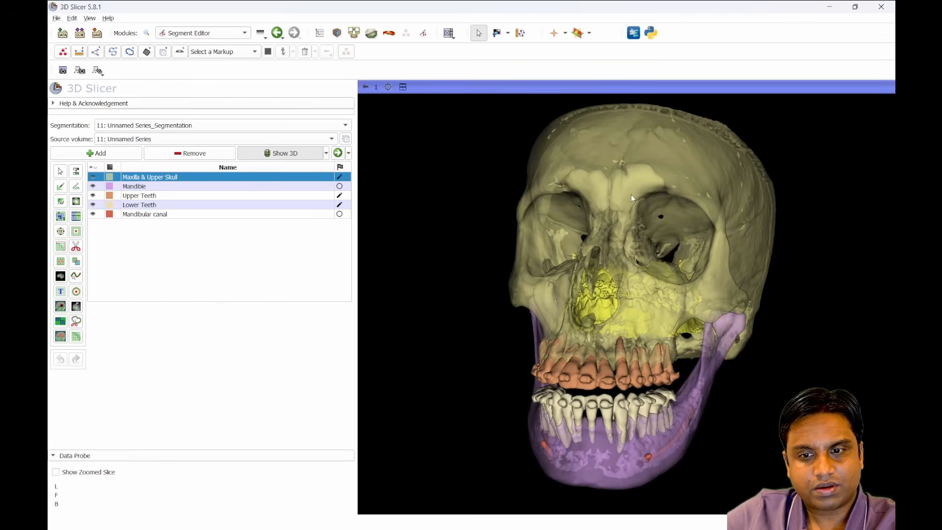
# Step: Check the Maxilla & Upper Skull and Mandible segments by hiding and reshowing each one in turn
pyautogui.click(93, 178)
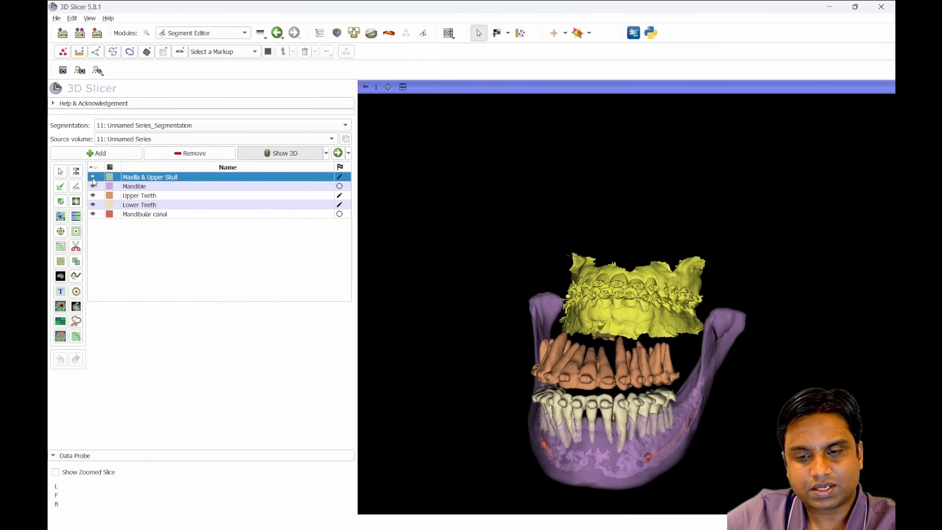
pyautogui.click(93, 178)
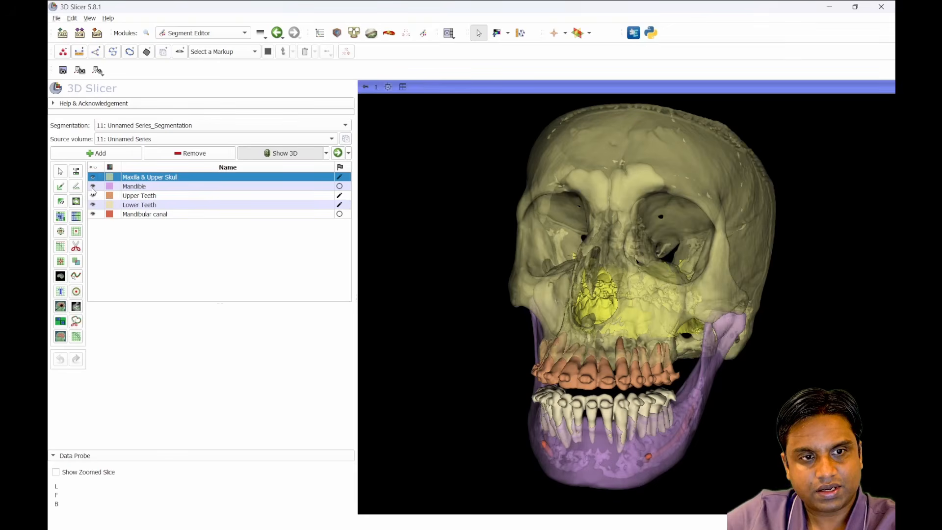
pyautogui.click(93, 187)
pyautogui.click(93, 187)
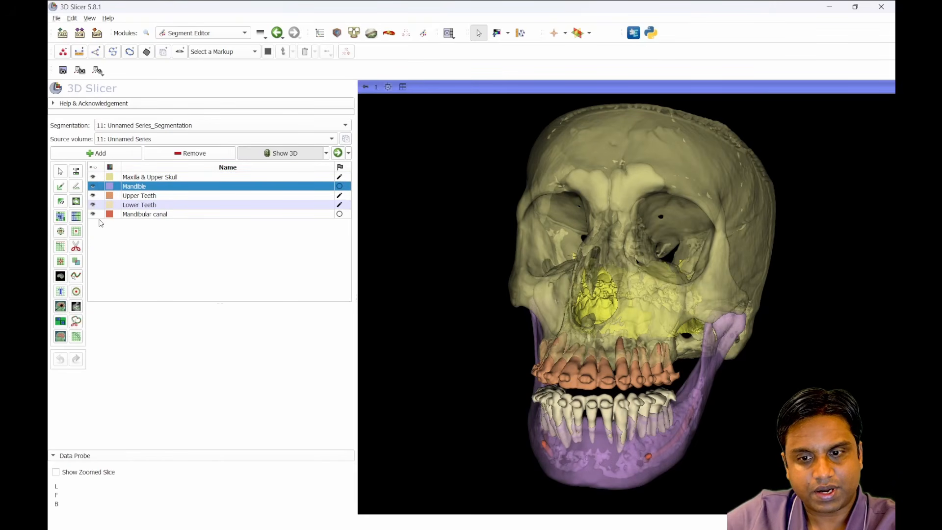
pyautogui.moveTo(515, 353); pyautogui.dragTo(576, 384)
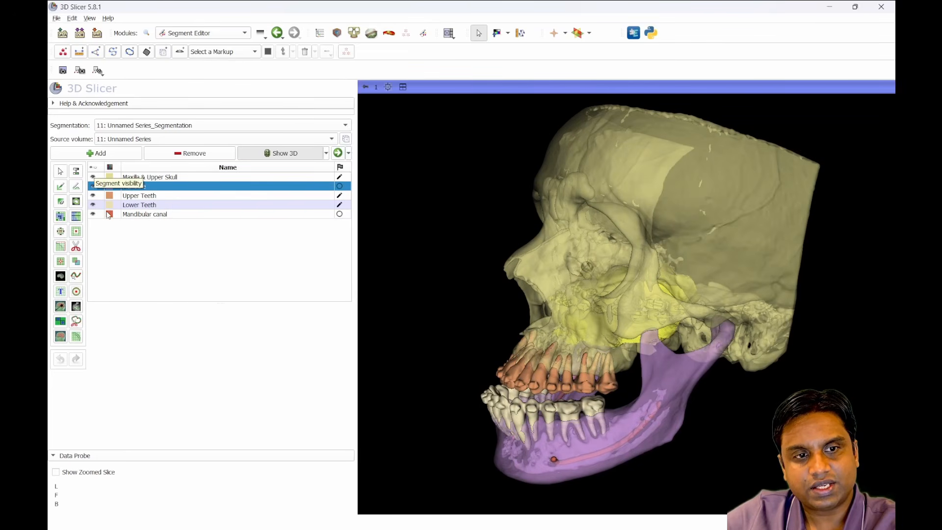
# Step: Hide the Maxilla & Upper Skull, Mandible and Mandibular canal segments and inspect the remaining upper and lower teeth
pyautogui.click(93, 177)
pyautogui.click(93, 186)
pyautogui.click(93, 215)
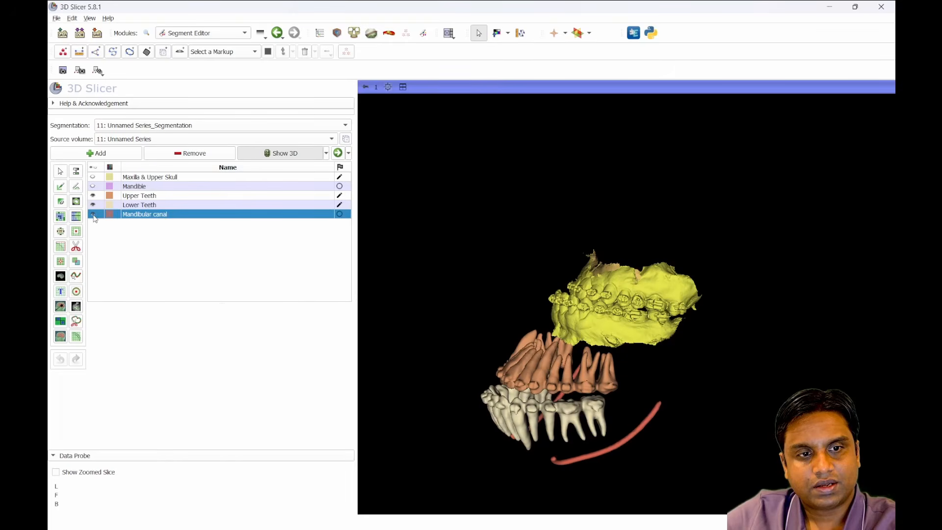
pyautogui.click(140, 195)
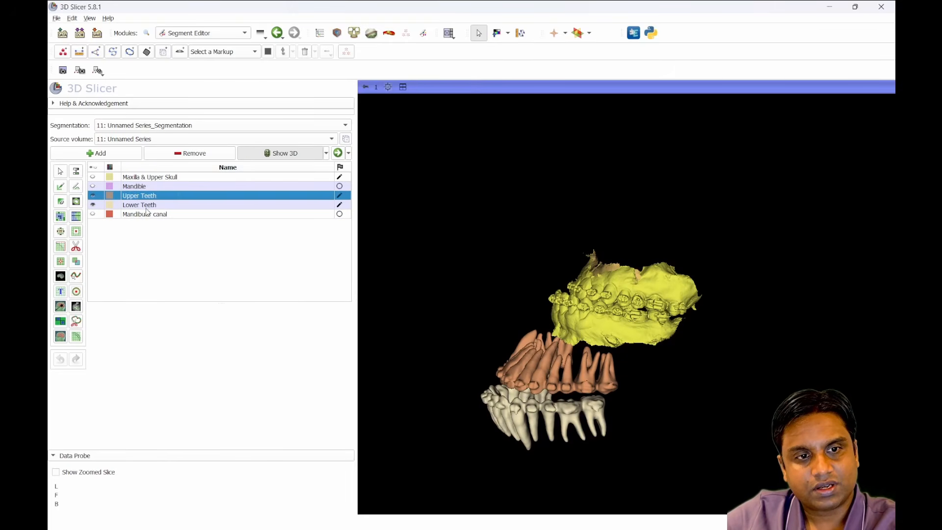
pyautogui.click(147, 205)
pyautogui.moveTo(505, 381); pyautogui.dragTo(702, 381)
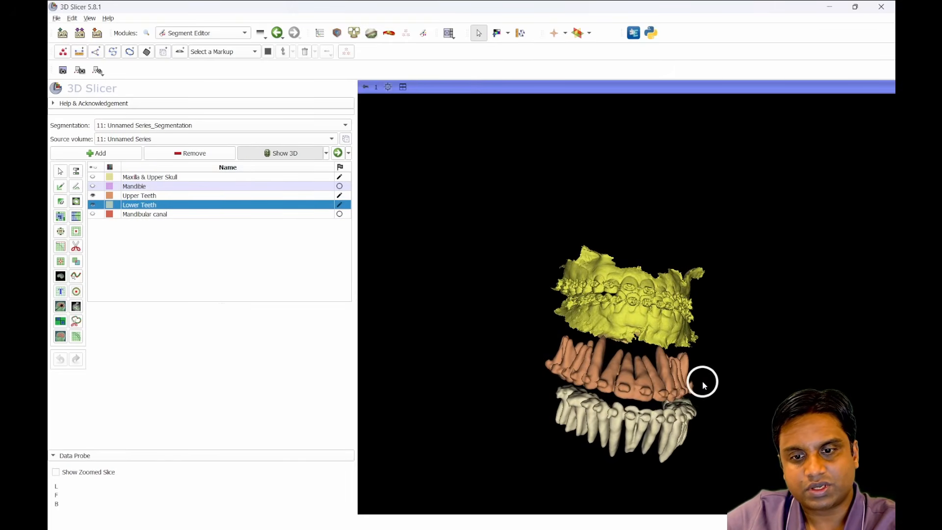
pyautogui.moveTo(636, 408); pyautogui.dragTo(561, 393)
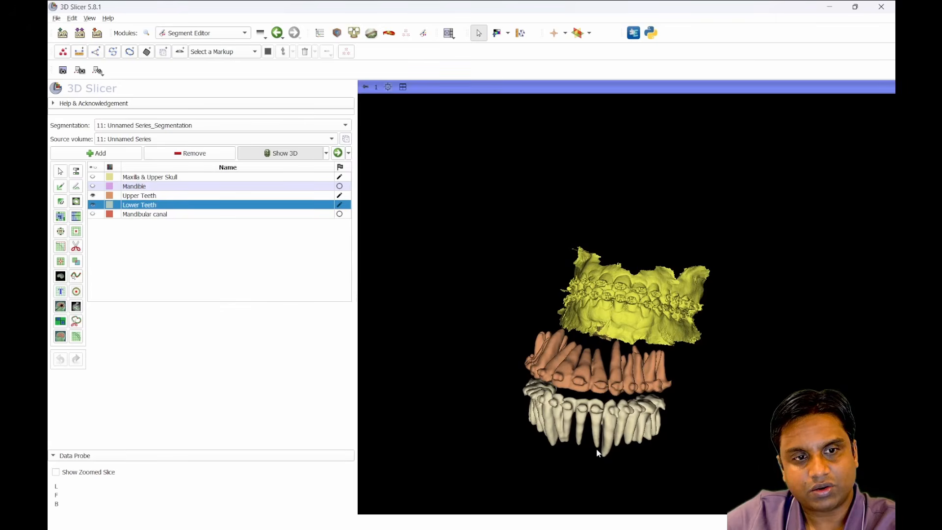
pyautogui.moveTo(666, 424); pyautogui.dragTo(627, 419)
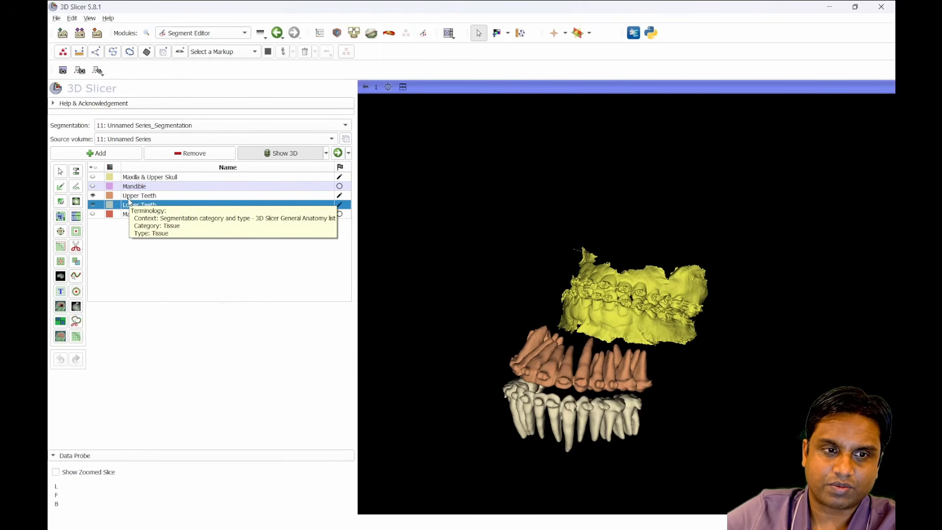
# Step: Export only the visible segments, Upper Teeth and Lower Teeth, as models to a new folder
pyautogui.click(338, 152)
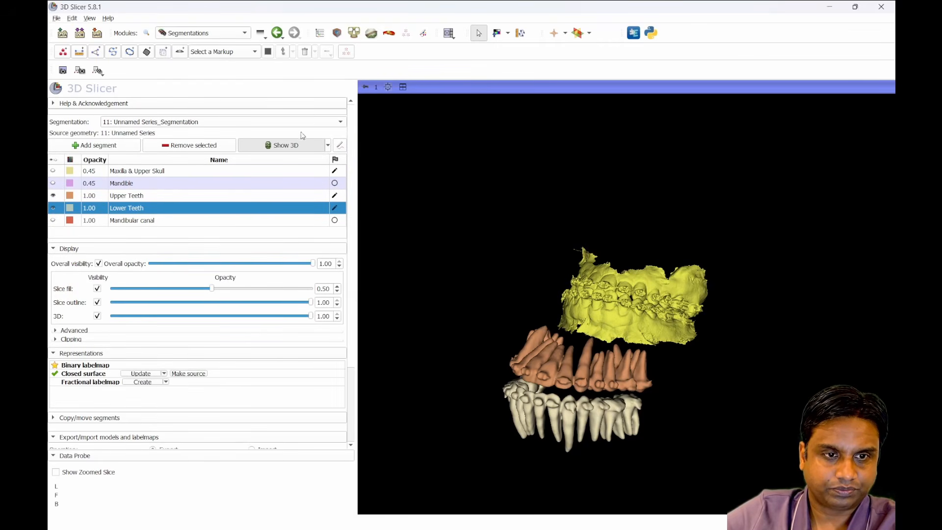
pyautogui.click(278, 32)
pyautogui.click(349, 153)
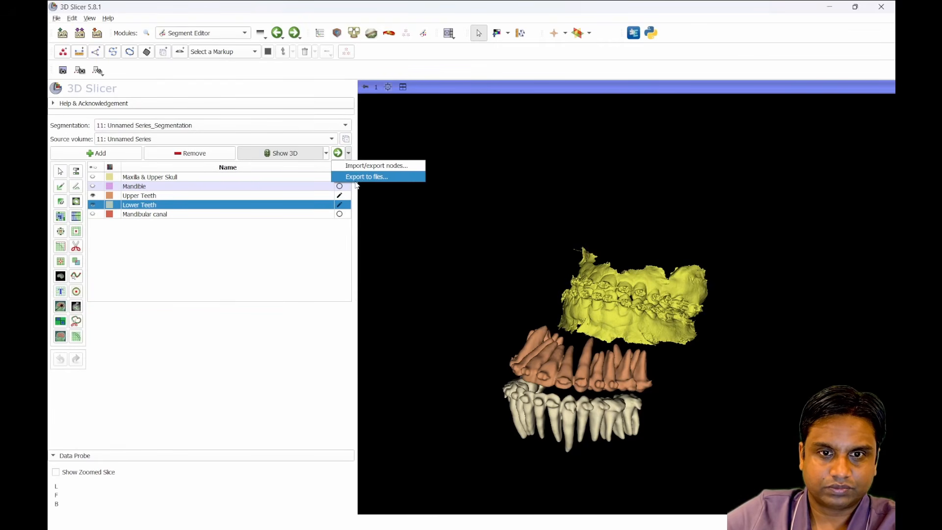
pyautogui.click(372, 166)
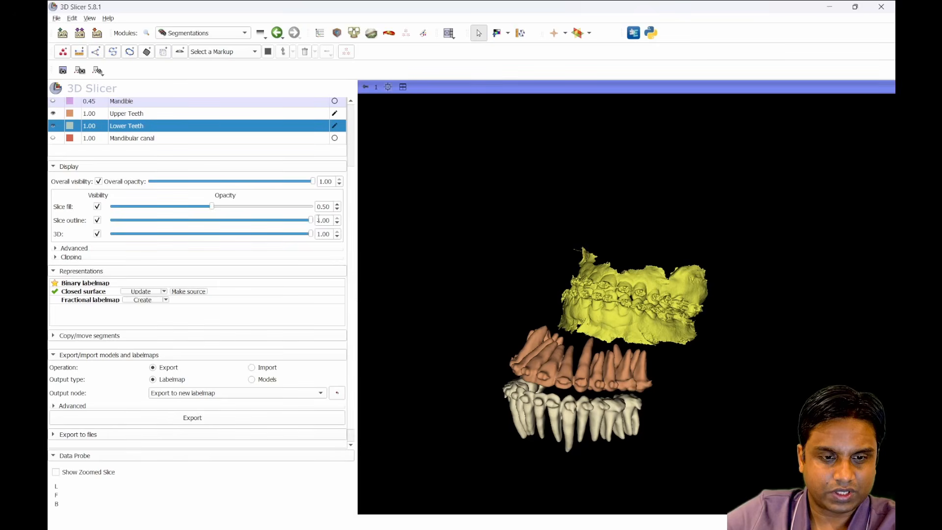
pyautogui.click(265, 380)
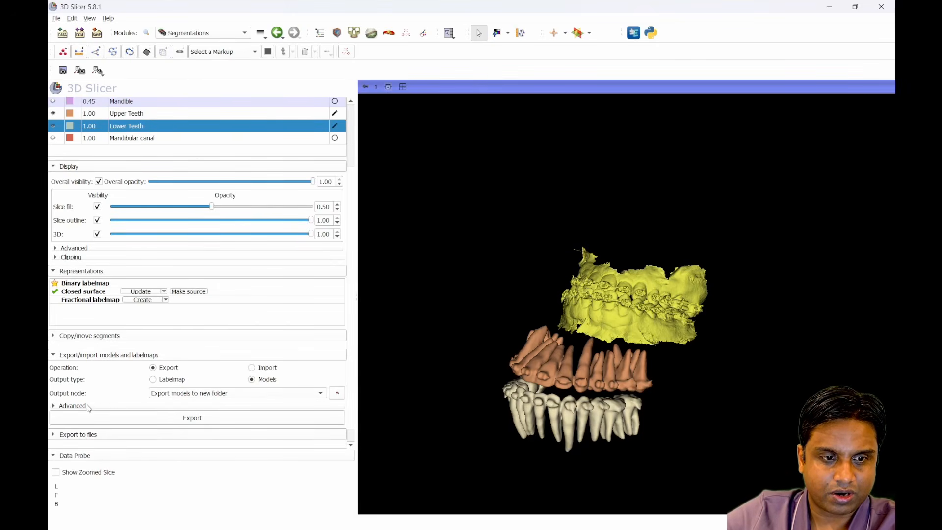
pyautogui.click(74, 411)
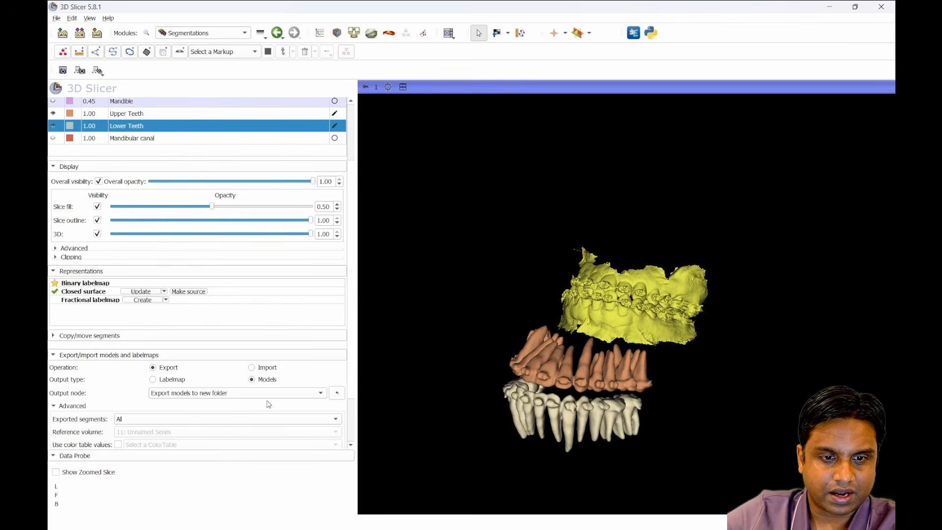
pyautogui.click(135, 419)
pyautogui.click(132, 435)
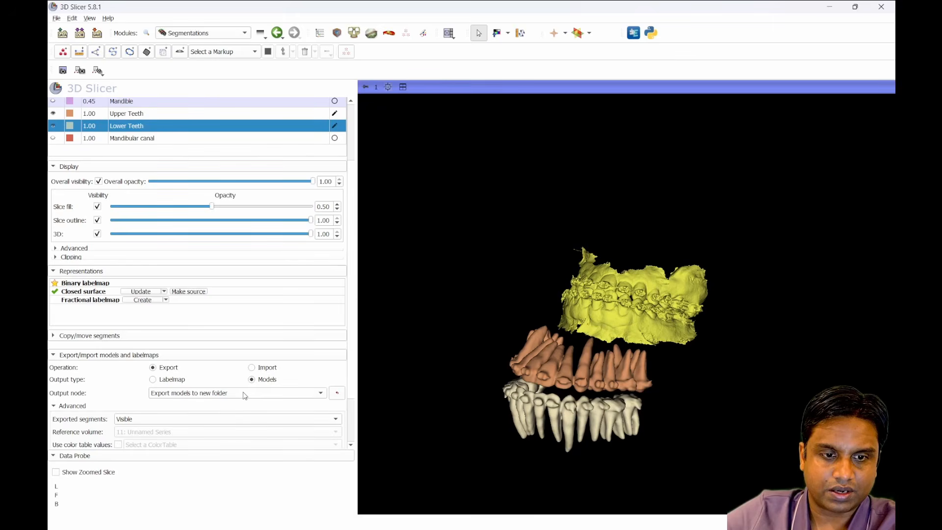
pyautogui.click(289, 456)
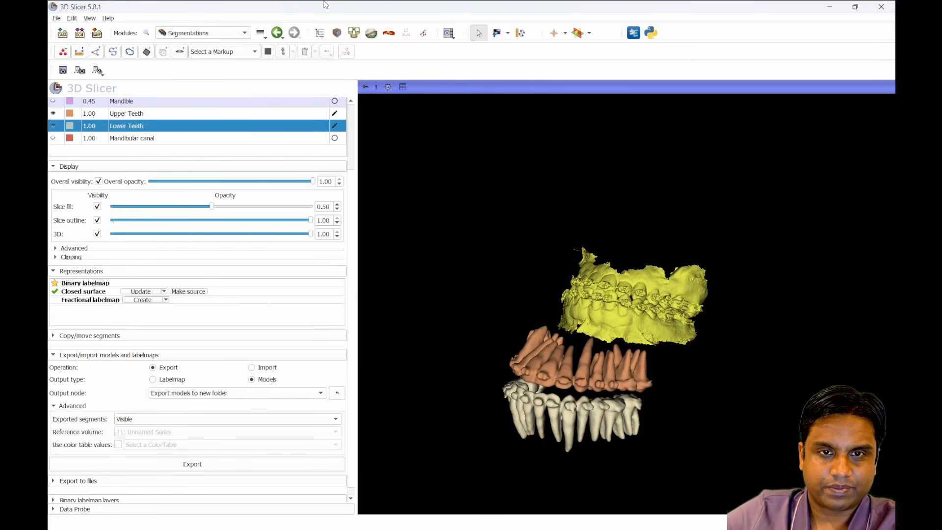
# Step: Hide the upper and lower dental scan models in the subject hierarchy
pyautogui.click(320, 33)
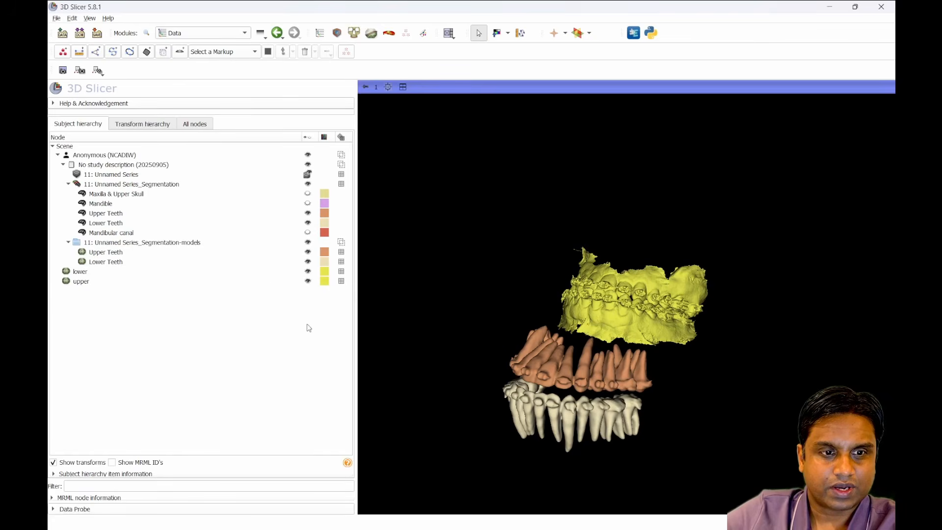
pyautogui.click(307, 281)
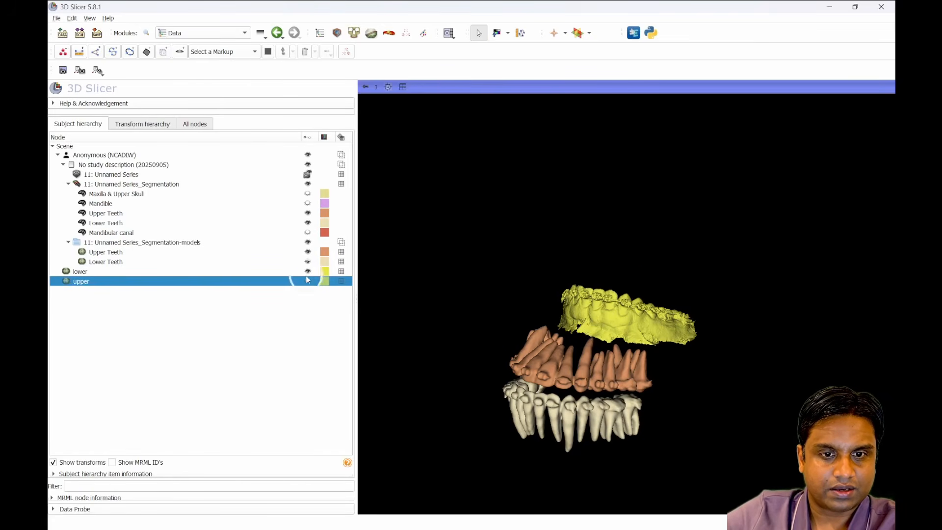
pyautogui.click(307, 272)
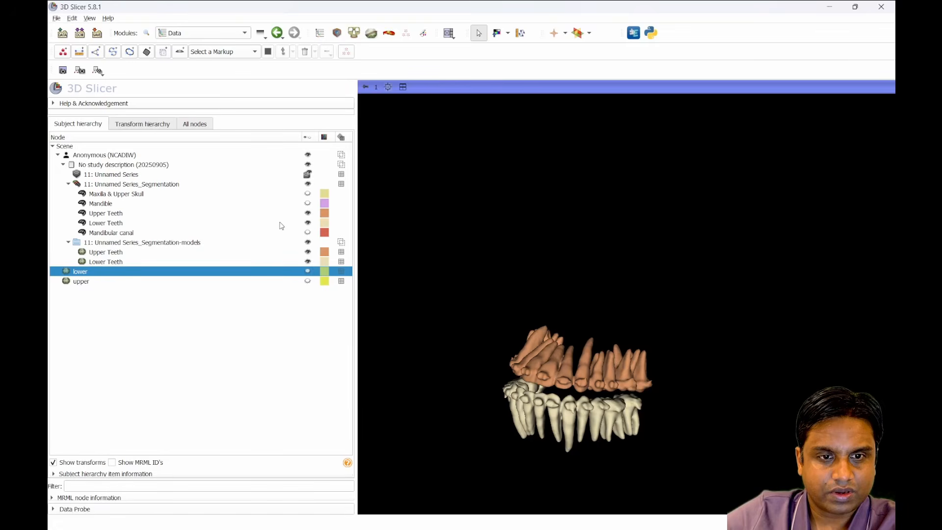
# Step: Hide the Upper Teeth and Lower Teeth segments in the Segment Editor so only their exported models show
pyautogui.click(337, 33)
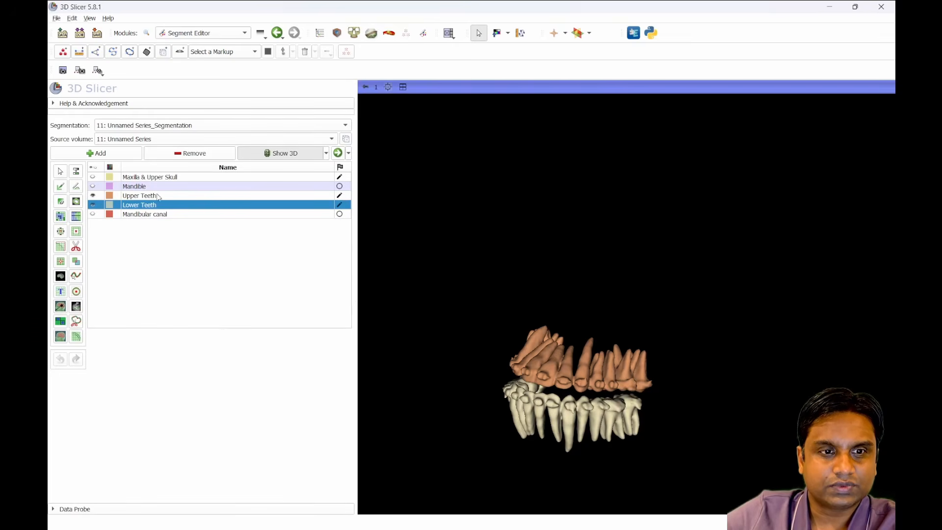
pyautogui.click(96, 196)
pyautogui.click(94, 204)
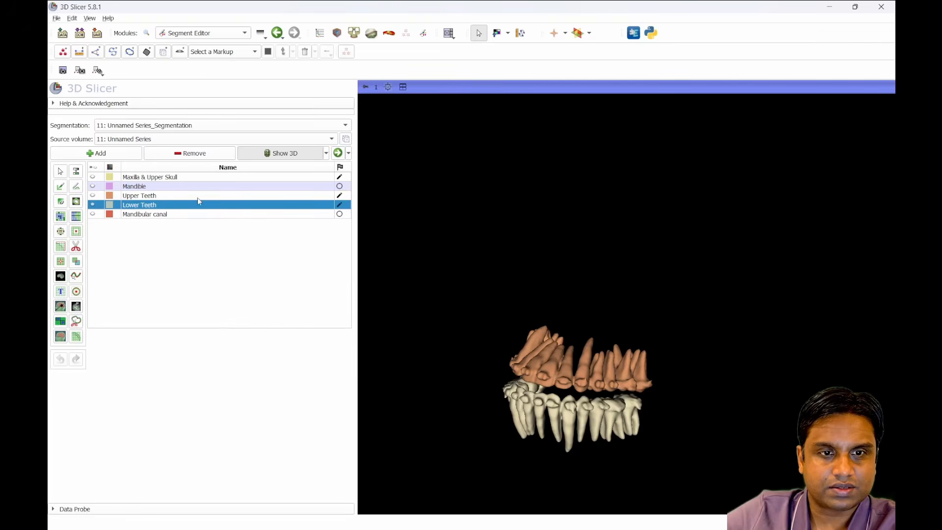
# Step: Check the exported Upper Teeth and Lower Teeth models in the Data module by hiding and reshowing both
pyautogui.click(277, 33)
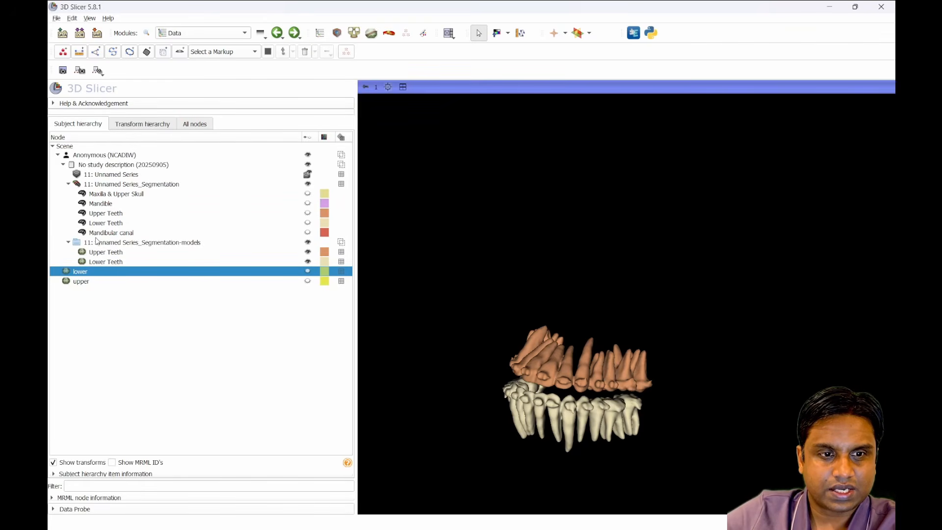
pyautogui.click(149, 242)
pyautogui.click(308, 252)
pyautogui.click(309, 261)
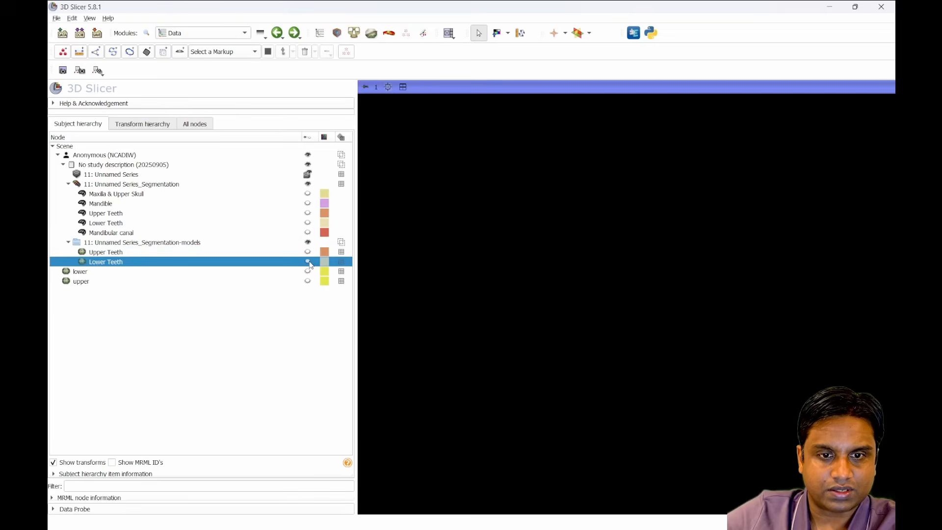
pyautogui.click(308, 252)
pyautogui.click(309, 261)
pyautogui.click(108, 253)
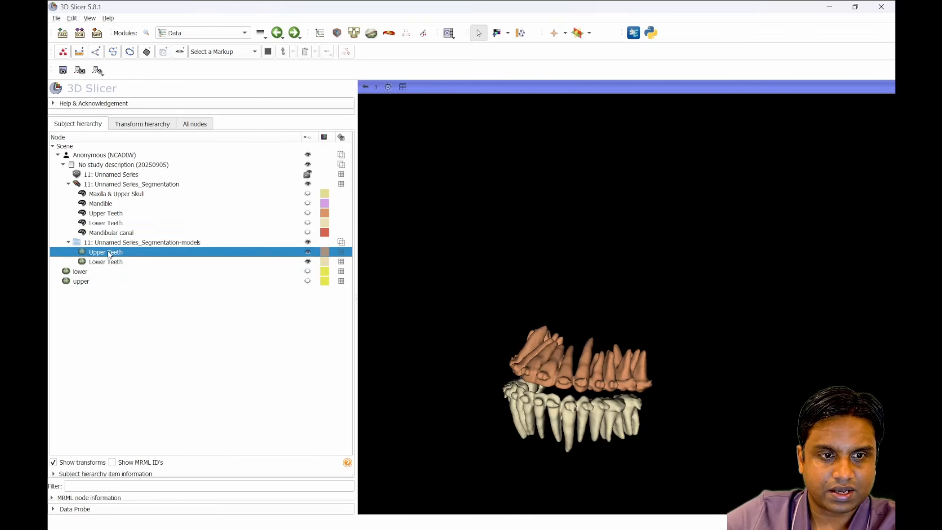
pyautogui.click(118, 262)
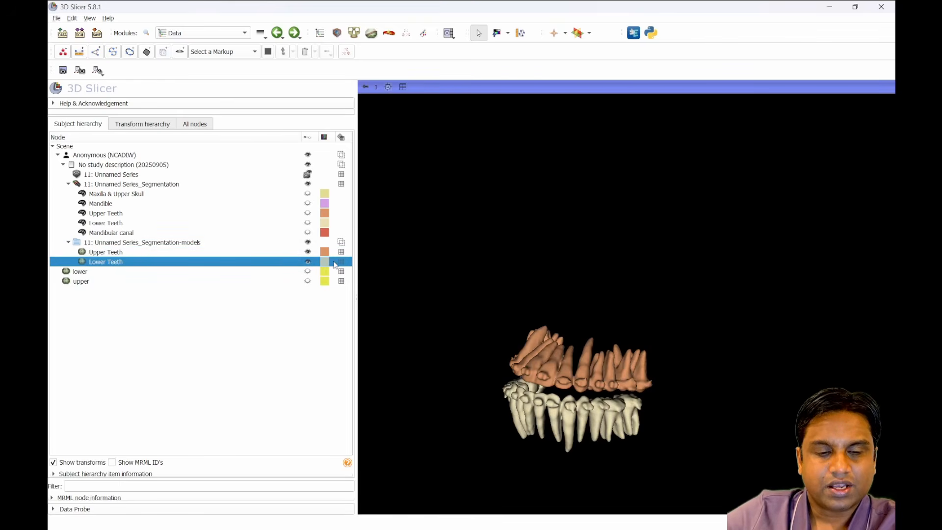
# Step: Search the modules for "fas" to find FastModelAlign, and look up its SlicerMorph extension in the Extensions Manager
pyautogui.click(146, 32)
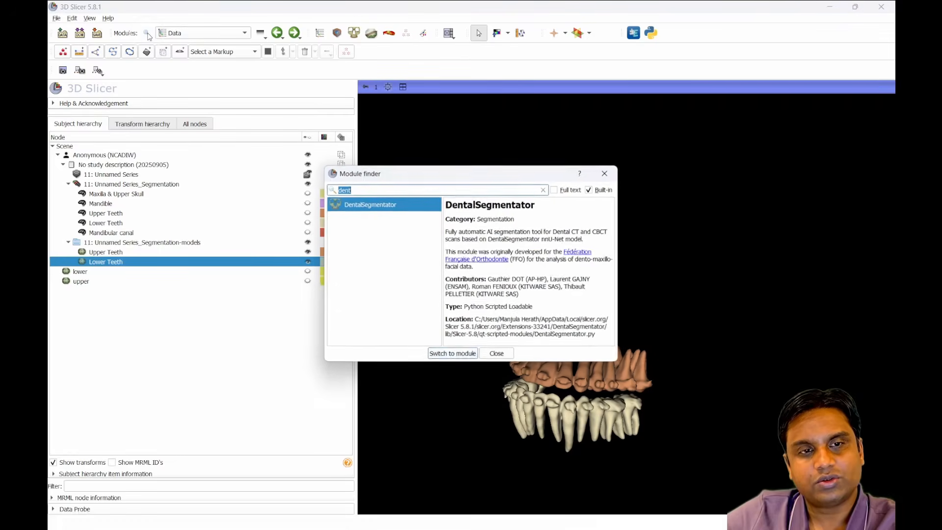
pyautogui.write('fas')
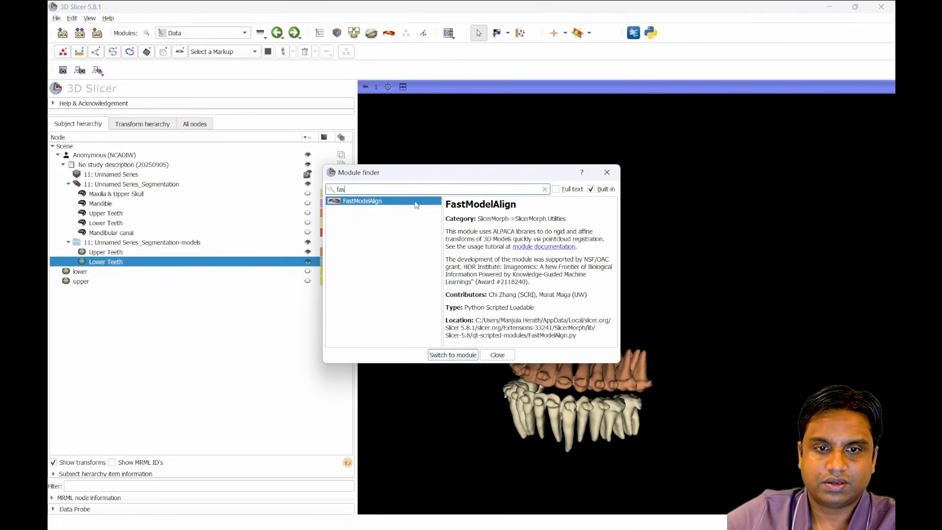
pyautogui.click(498, 355)
pyautogui.click(633, 33)
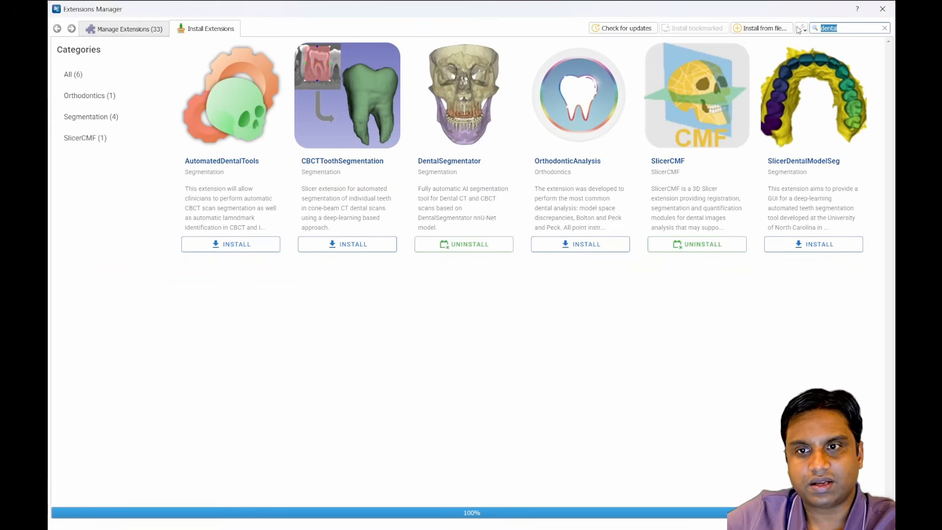
pyautogui.write('s')
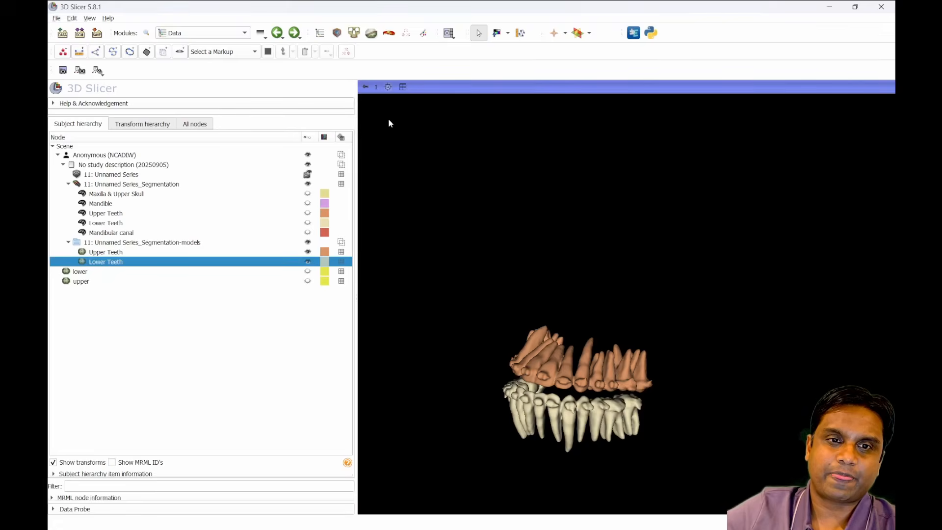
# Step: Open the FastModelAlign module and set upper as the source model and Upper Teeth as the target model
pyautogui.click(389, 33)
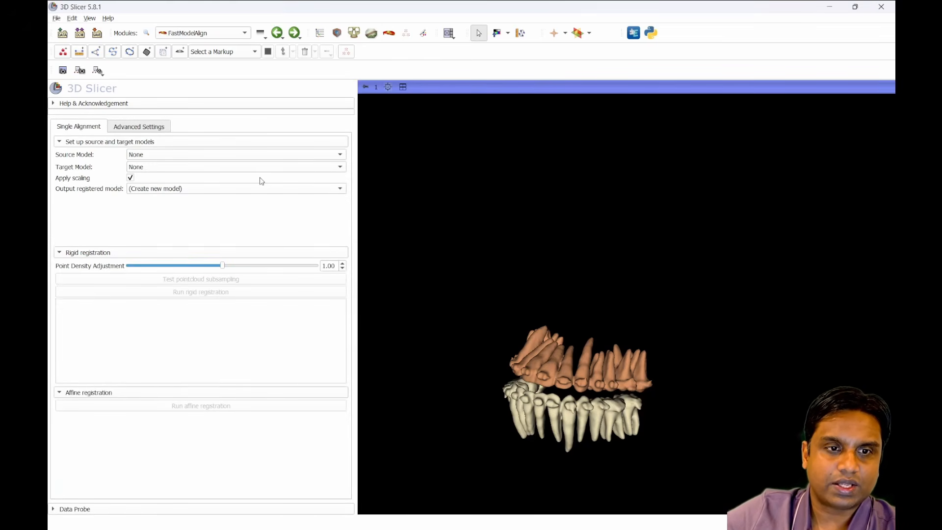
pyautogui.click(146, 155)
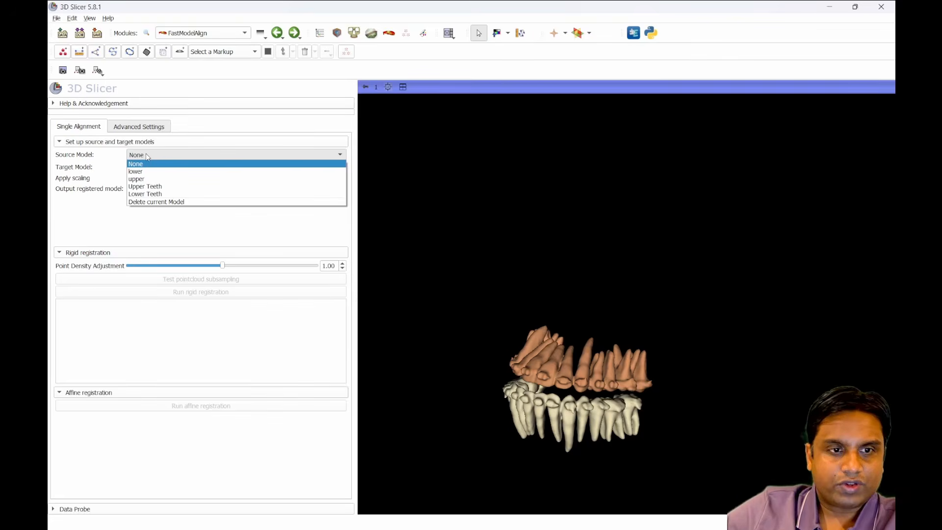
pyautogui.click(150, 188)
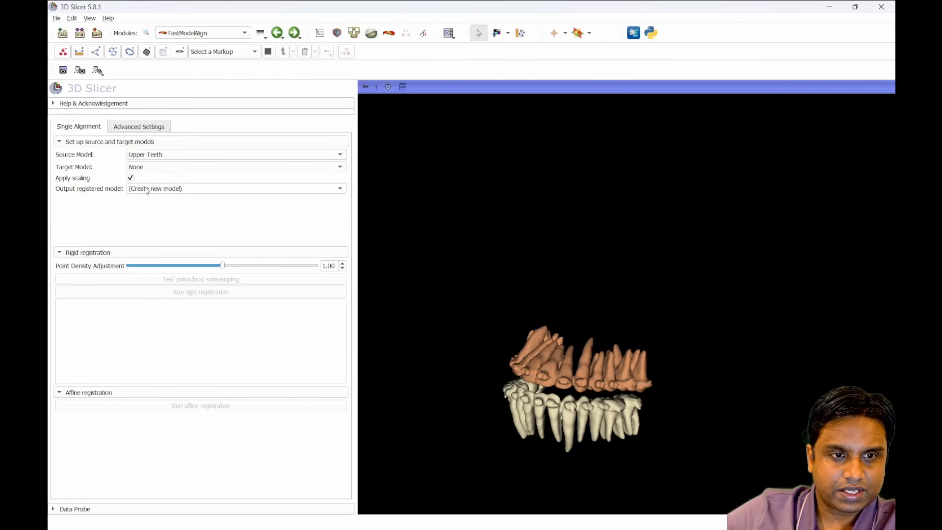
pyautogui.click(153, 157)
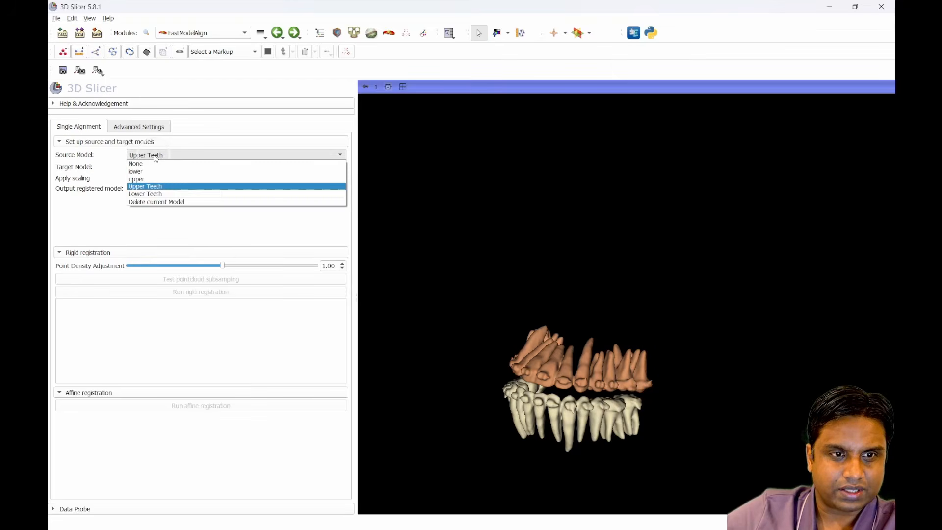
pyautogui.click(166, 180)
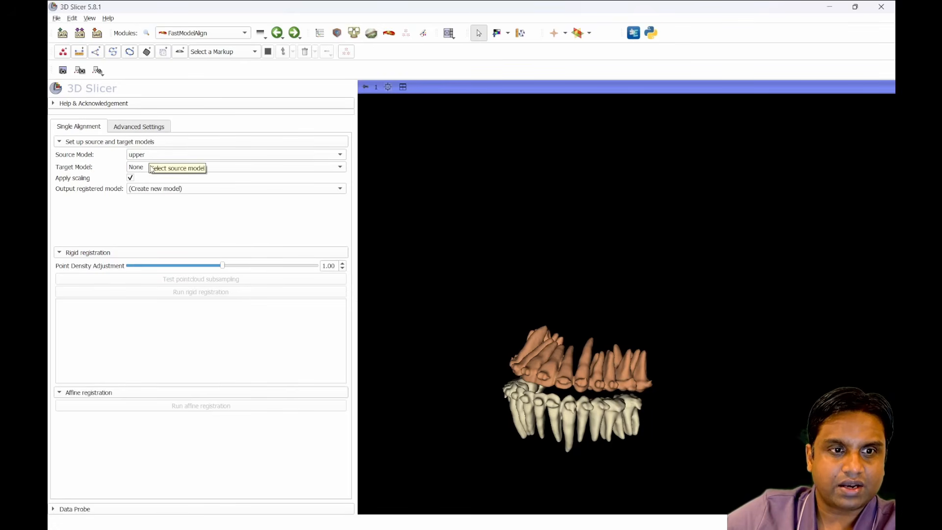
pyautogui.click(154, 167)
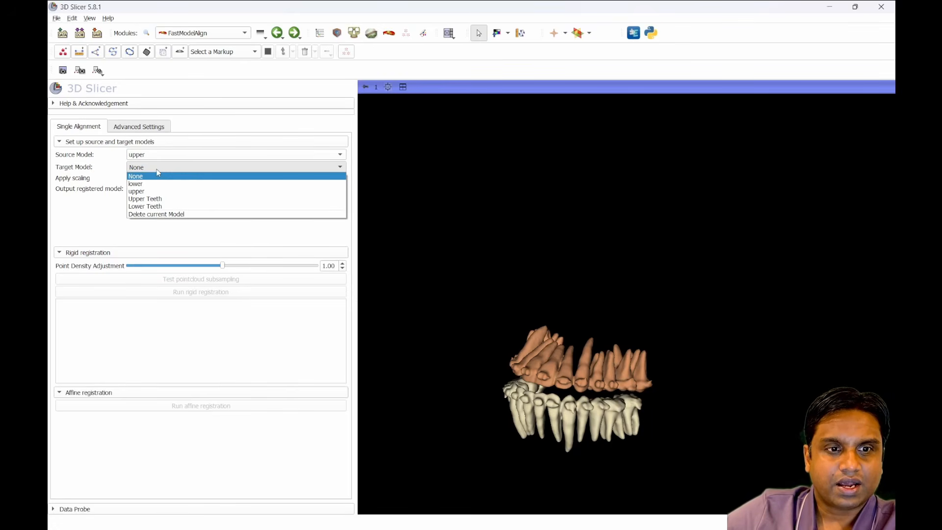
pyautogui.click(163, 200)
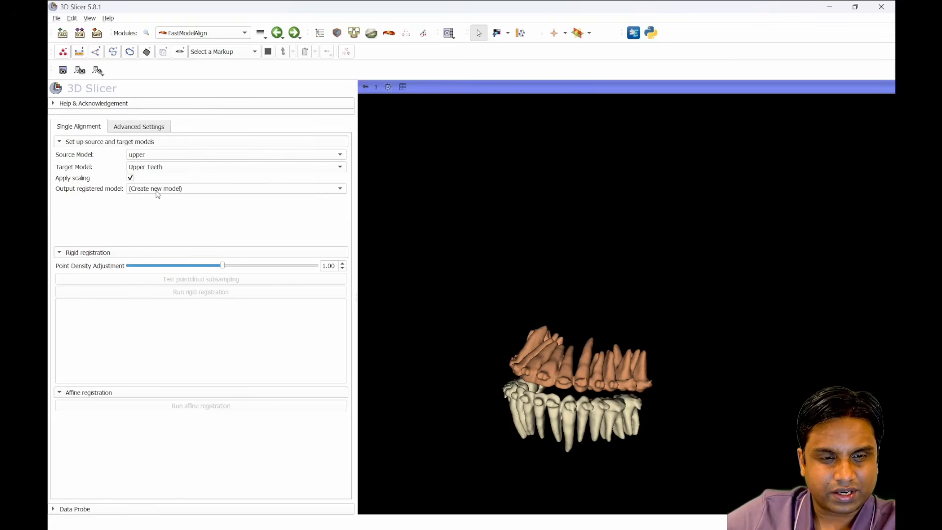
# Step: Set the Point Density Adjustment to 2.00 in the advanced alignment settings
pyautogui.click(154, 127)
pyautogui.click(79, 127)
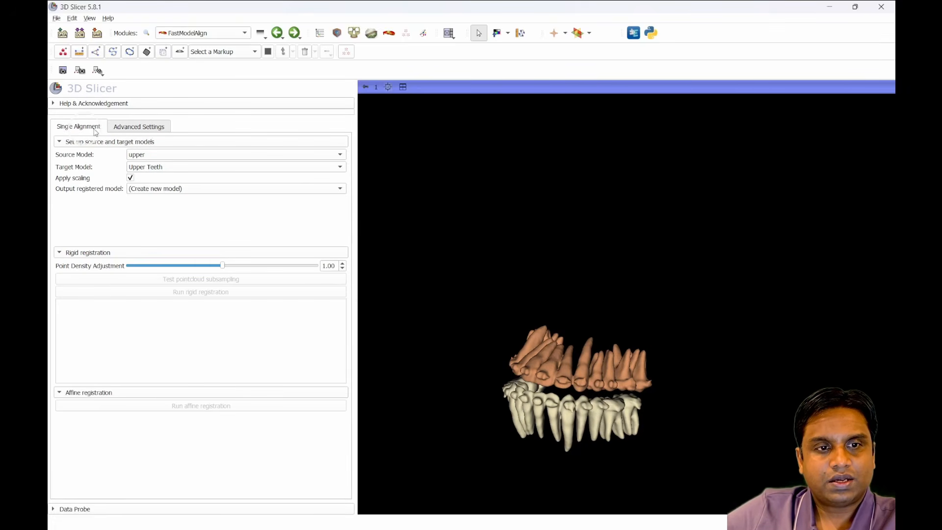
pyautogui.click(153, 129)
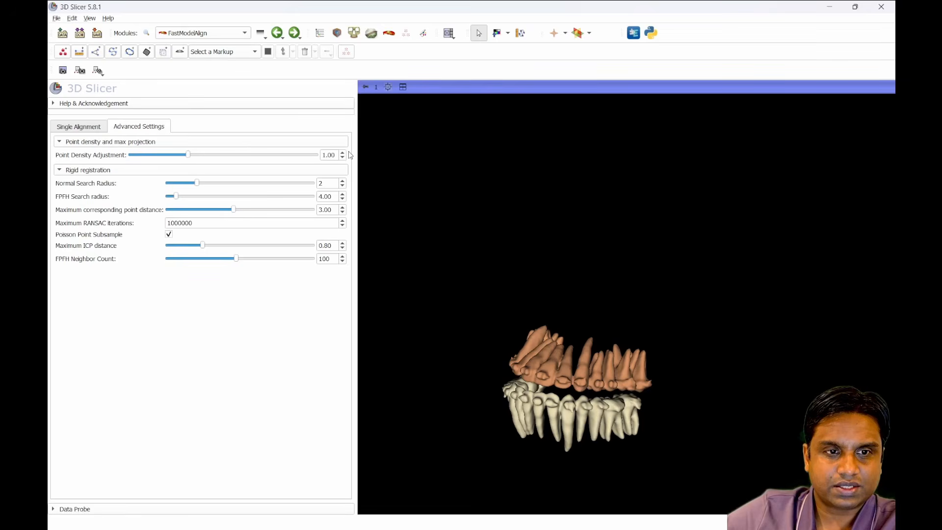
pyautogui.moveTo(187, 157); pyautogui.dragTo(253, 166)
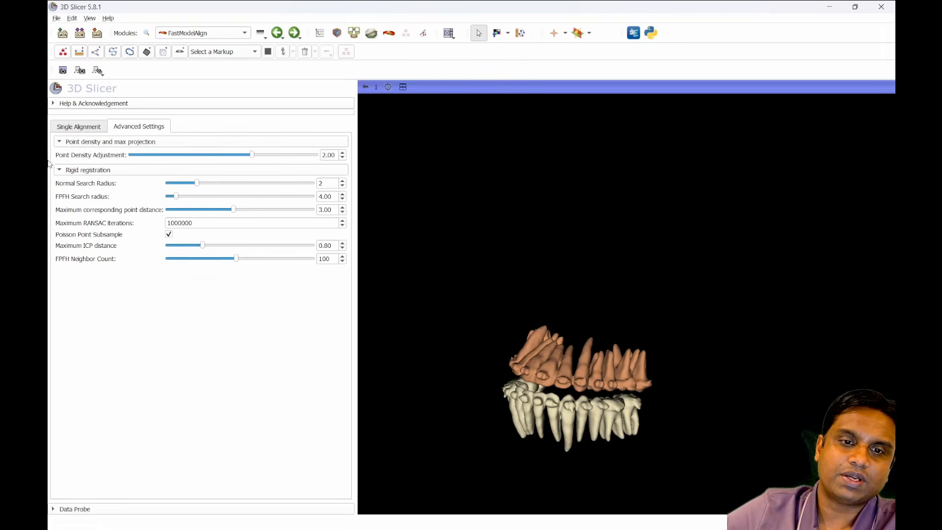
# Step: Create a new output registered model, disable Apply scaling, and run rigid registration of upper to Upper Teeth
pyautogui.click(76, 128)
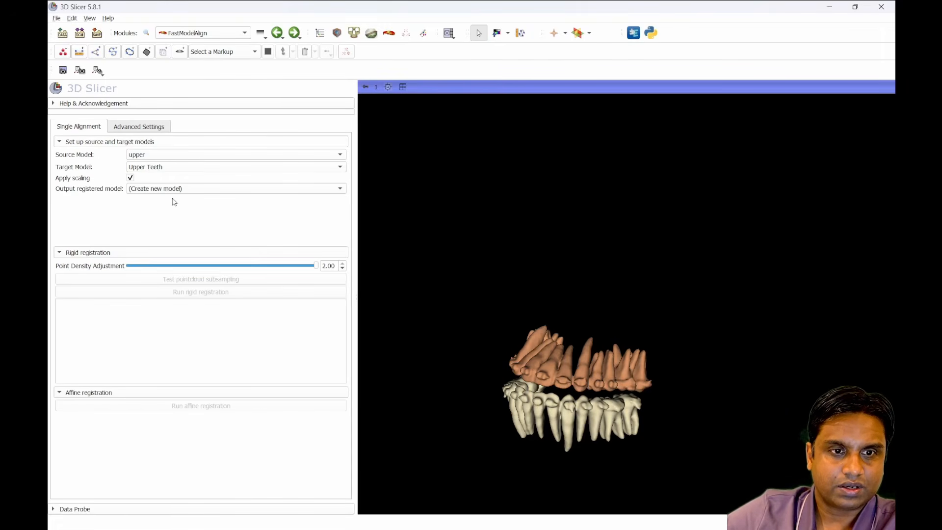
pyautogui.click(183, 189)
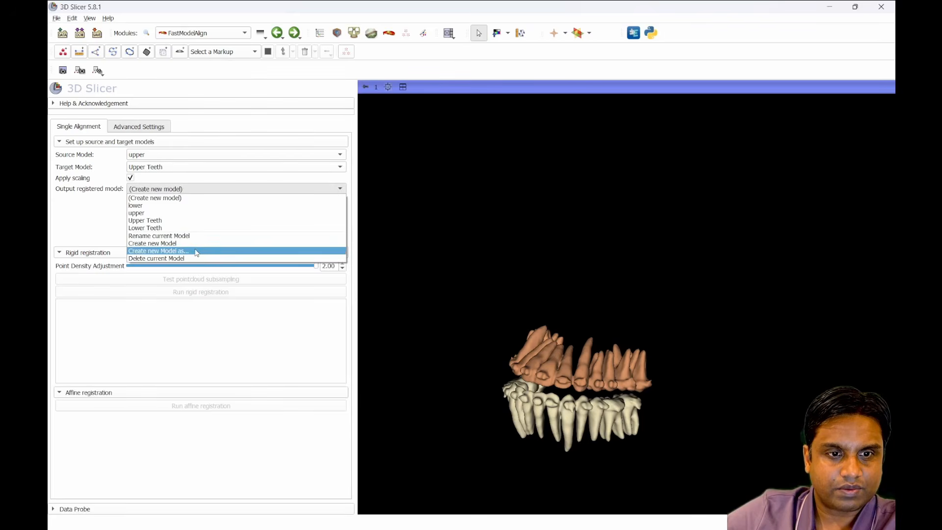
pyautogui.click(209, 248)
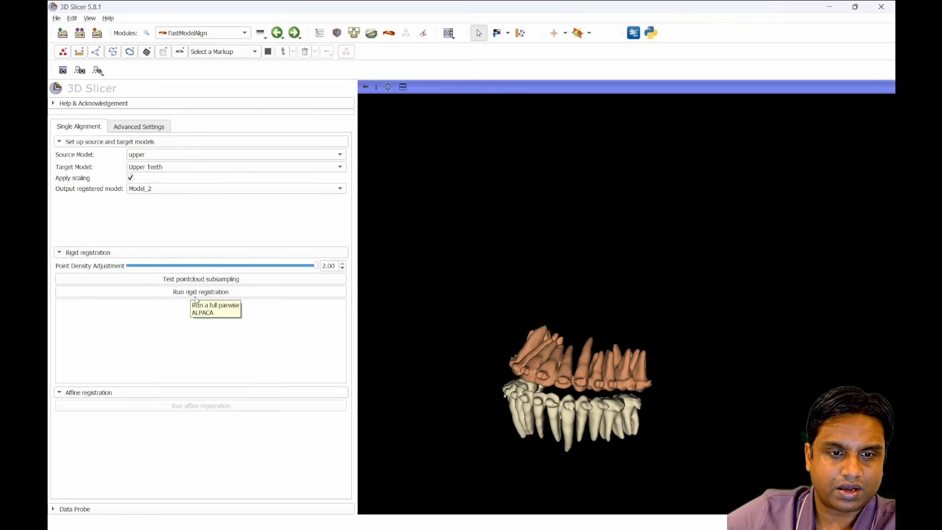
pyautogui.click(131, 179)
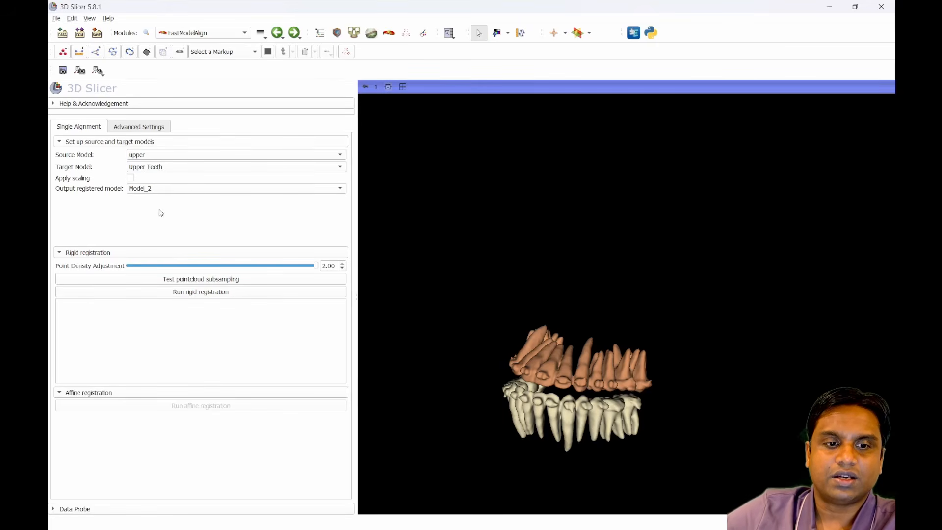
pyautogui.click(219, 293)
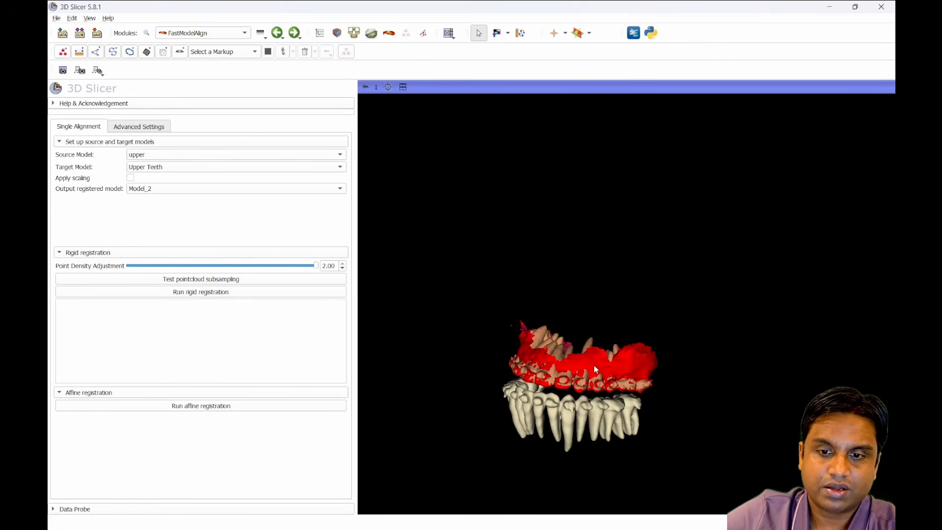
# Step: Restore the multi-view layout with the slice views and enable 2D visibility for Model_2 in the Data module
pyautogui.click(387, 87)
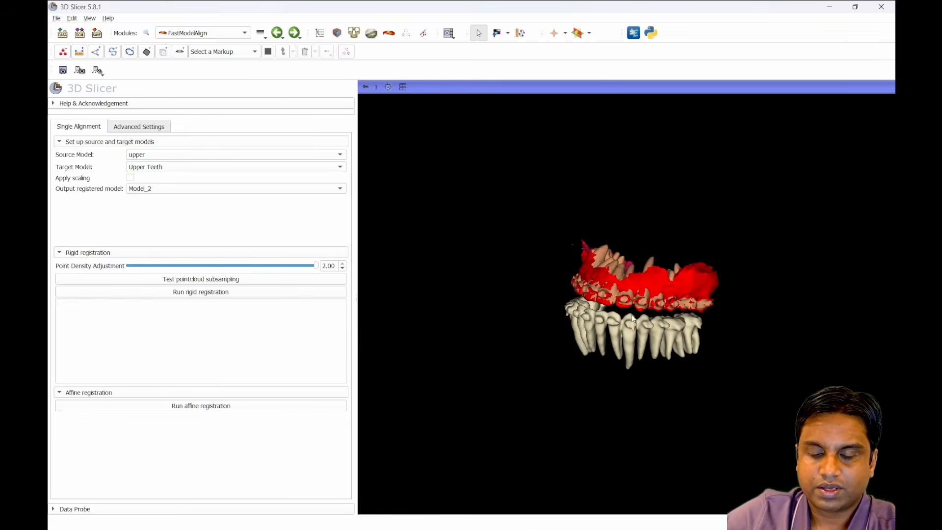
pyautogui.scroll(3, 593, 332)
pyautogui.moveTo(593, 333); pyautogui.dragTo(657, 349)
pyautogui.doubleClick(683, 311)
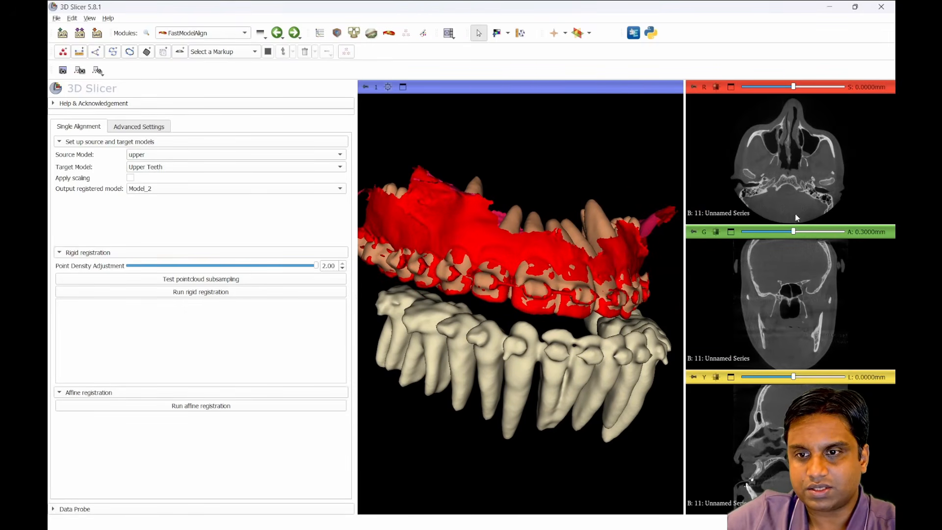
pyautogui.moveTo(594, 327); pyautogui.dragTo(483, 327)
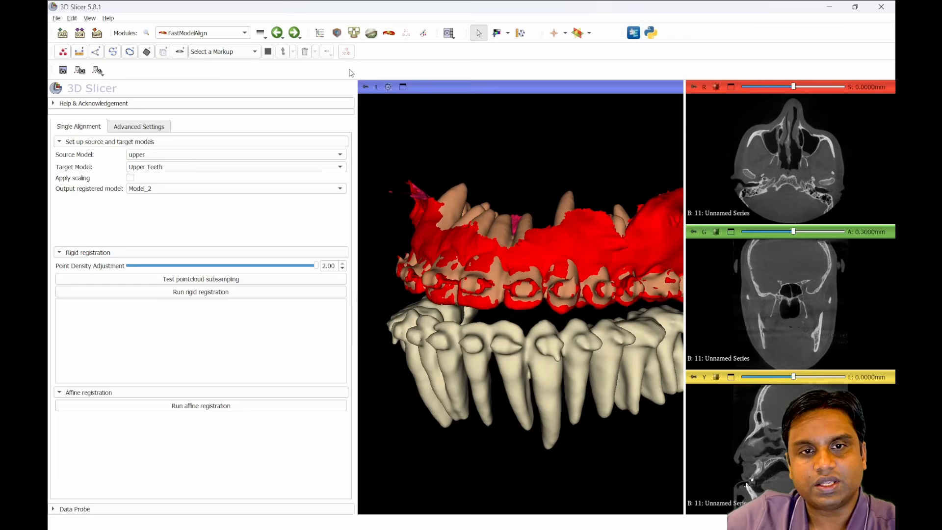
pyautogui.click(320, 37)
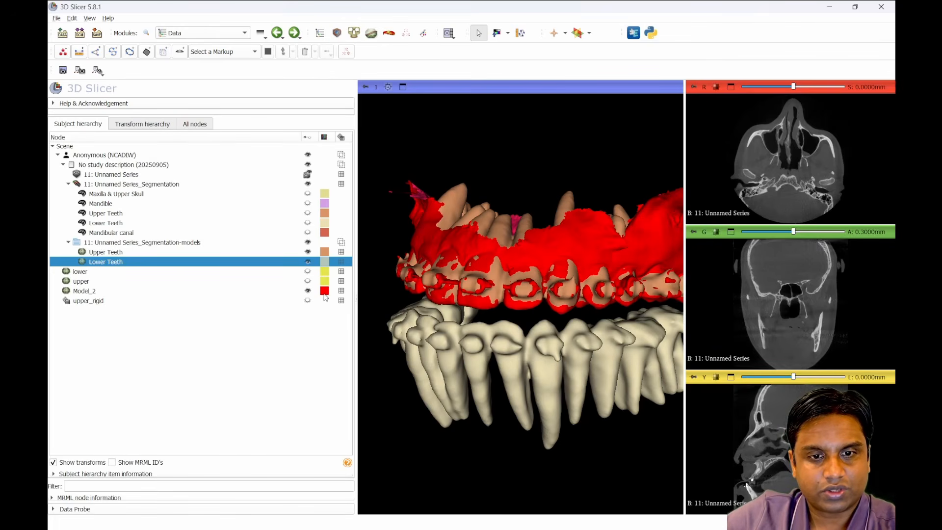
pyautogui.click(325, 294)
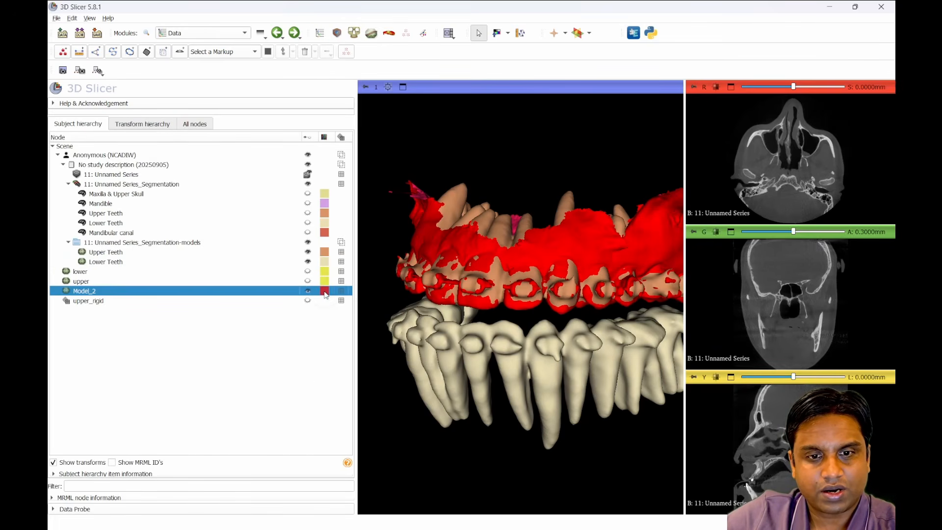
pyautogui.rightClick(325, 292)
pyautogui.click(345, 319)
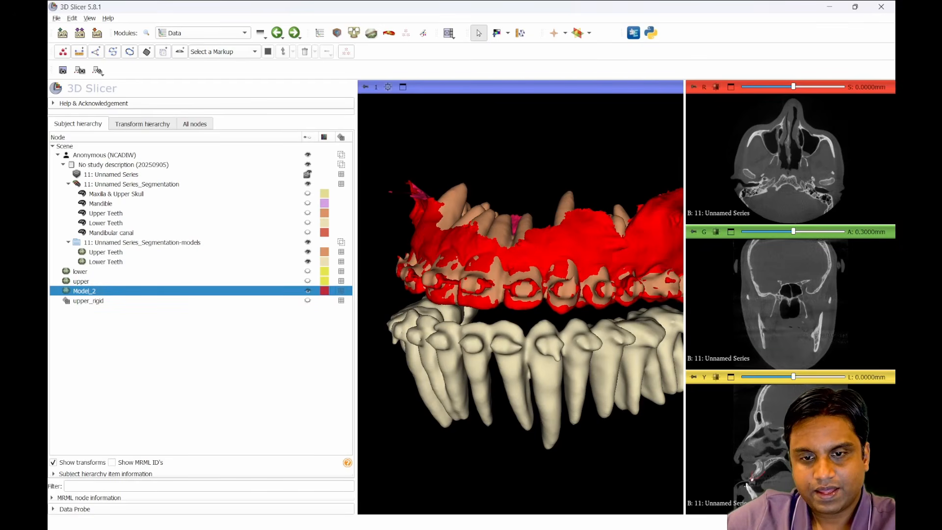
# Step: Examine the fit of the registered upper scan outline against the upper teeth across the enlarged sagittal slices
pyautogui.doubleClick(779, 465)
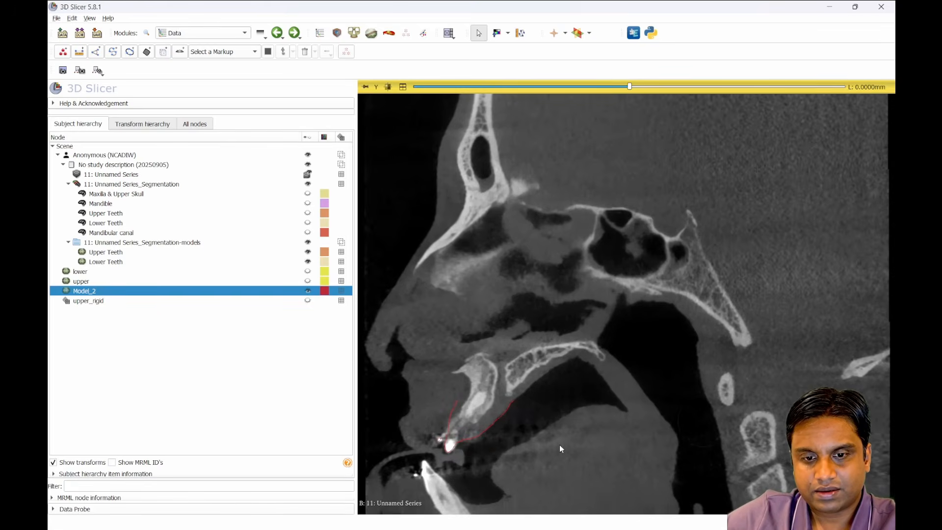
pyautogui.moveTo(559, 444); pyautogui.dragTo(620, 346, button='middle')
pyautogui.scroll(-8, 561, 382)
pyautogui.scroll(-5, 581, 393)
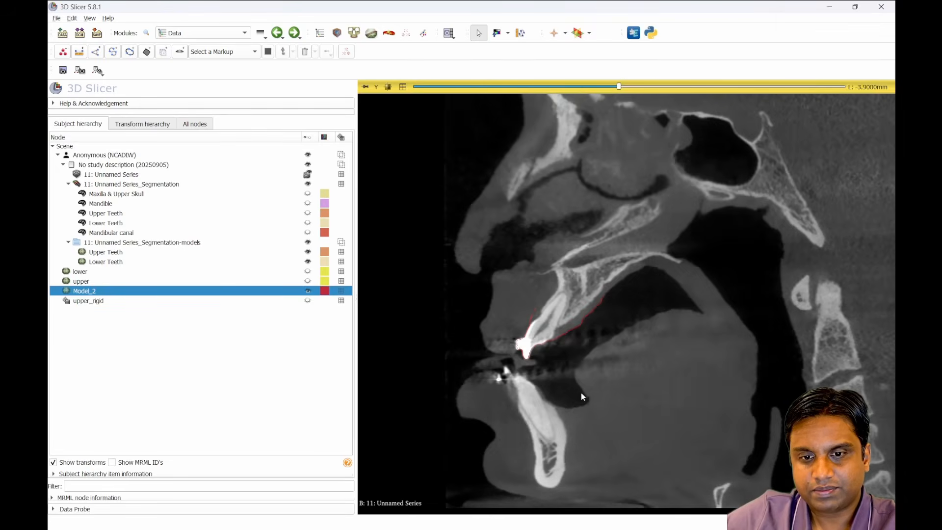
pyautogui.scroll(20, 581, 392)
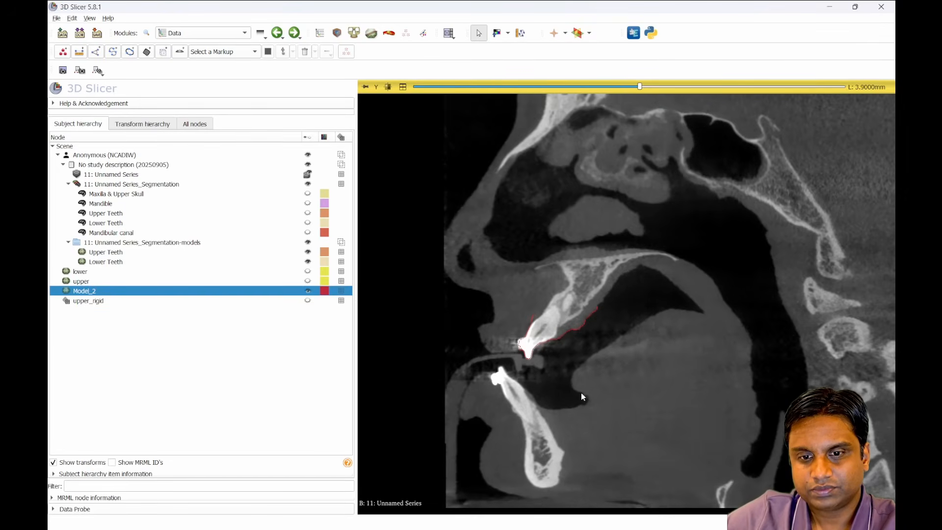
pyautogui.scroll(-20, 581, 393)
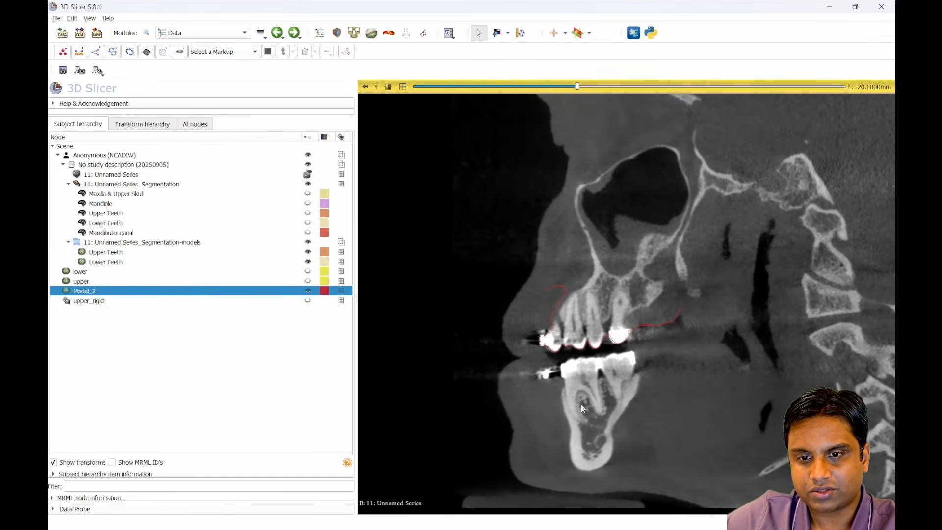
pyautogui.scroll(10, 581, 405)
pyautogui.doubleClick(581, 405)
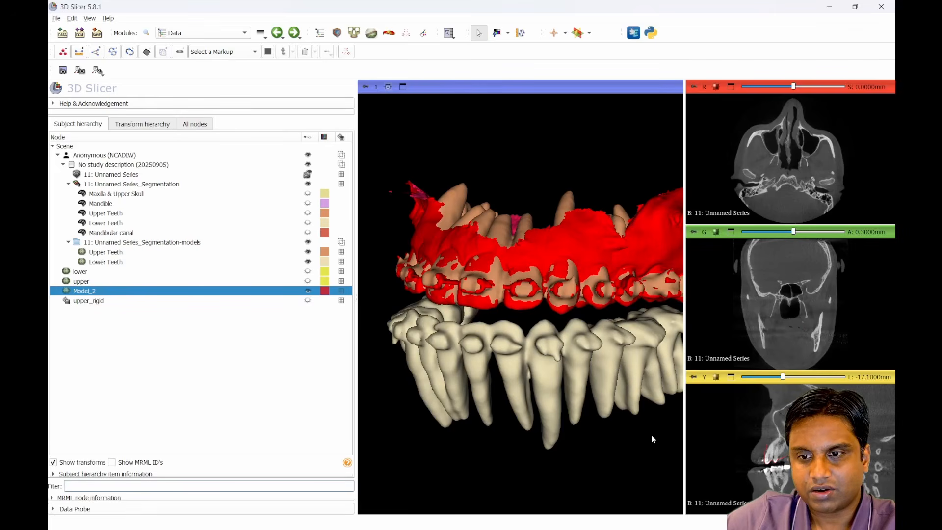
# Step: Centre the slice views on the upper teeth and check the registered upper outline through the enlarged coronal slices
pyautogui.press('shift')
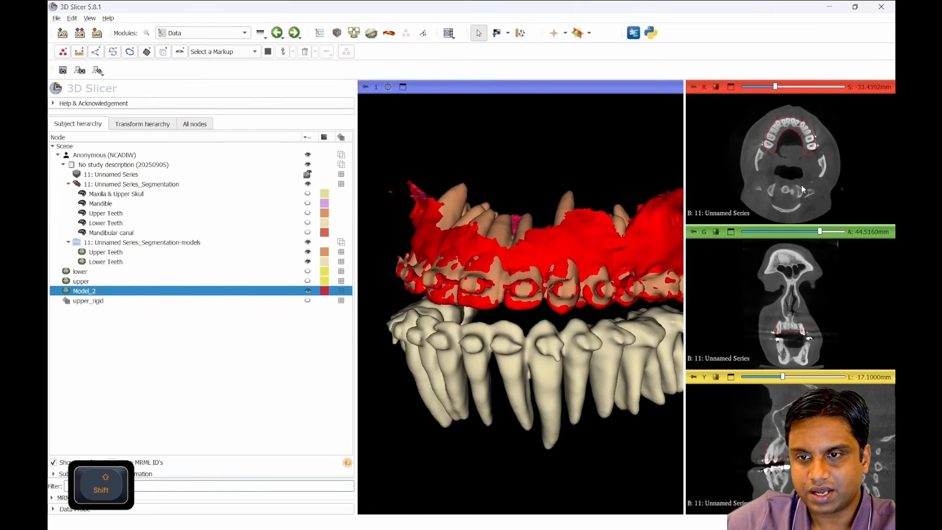
pyautogui.doubleClick(803, 186)
pyautogui.doubleClick(805, 179)
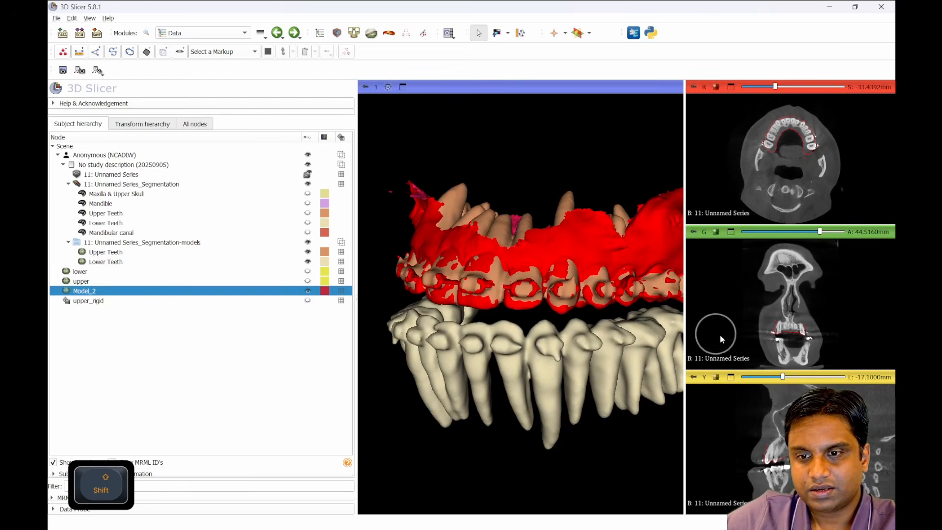
pyautogui.doubleClick(787, 334)
pyautogui.scroll(-4, 658, 352)
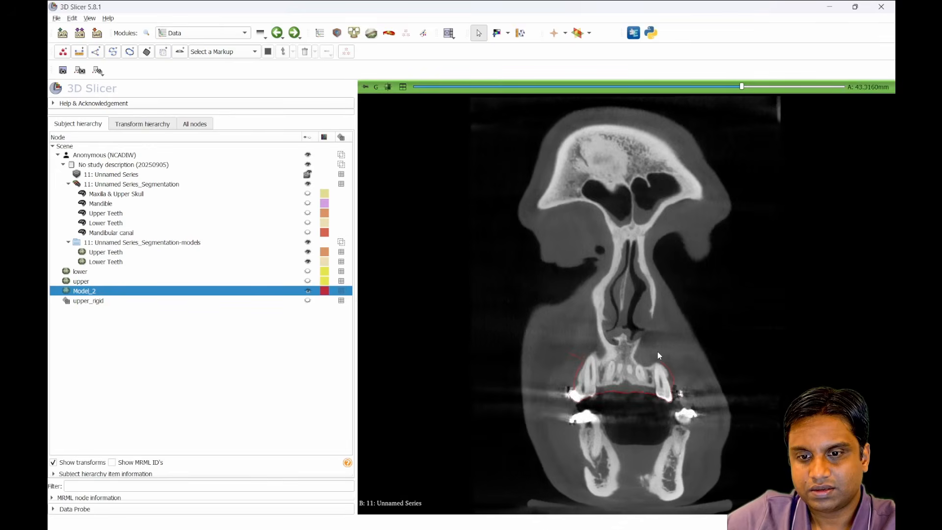
pyautogui.scroll(-20, 657, 357)
pyautogui.moveTo(649, 369); pyautogui.dragTo(708, 495, button='right')
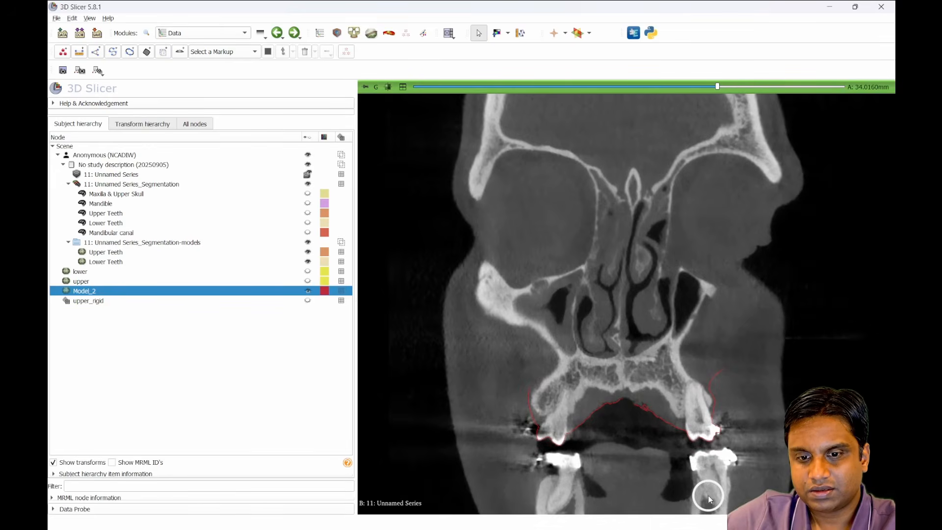
pyautogui.scroll(1, 663, 434)
pyautogui.moveTo(663, 434); pyautogui.dragTo(666, 293, button='middle')
pyautogui.doubleClick(660, 322)
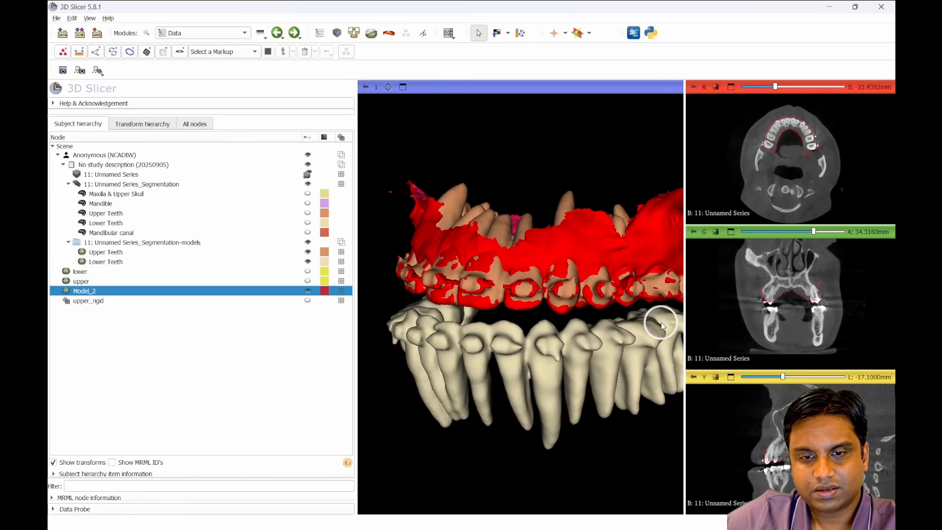
# Step: Return to FastModelAlign and set lower as the source model and Lower Teeth as the target model
pyautogui.click(277, 32)
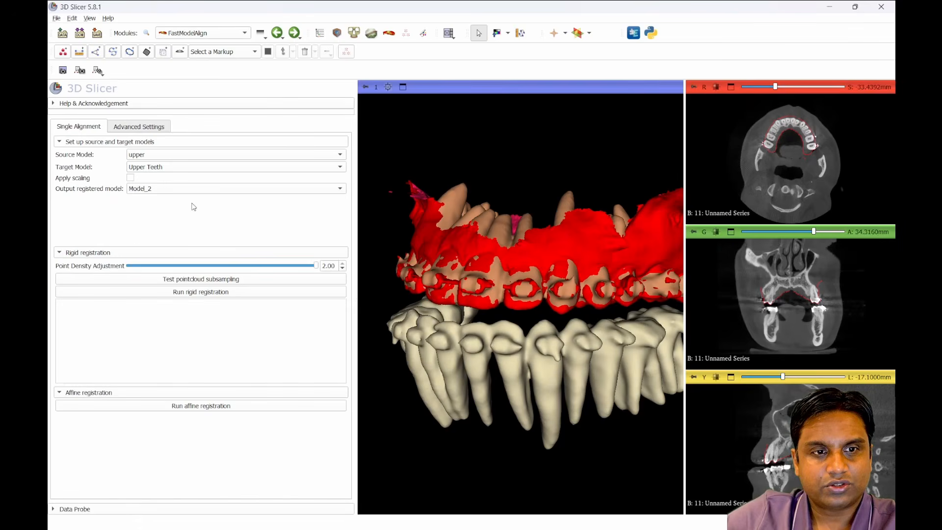
pyautogui.click(175, 155)
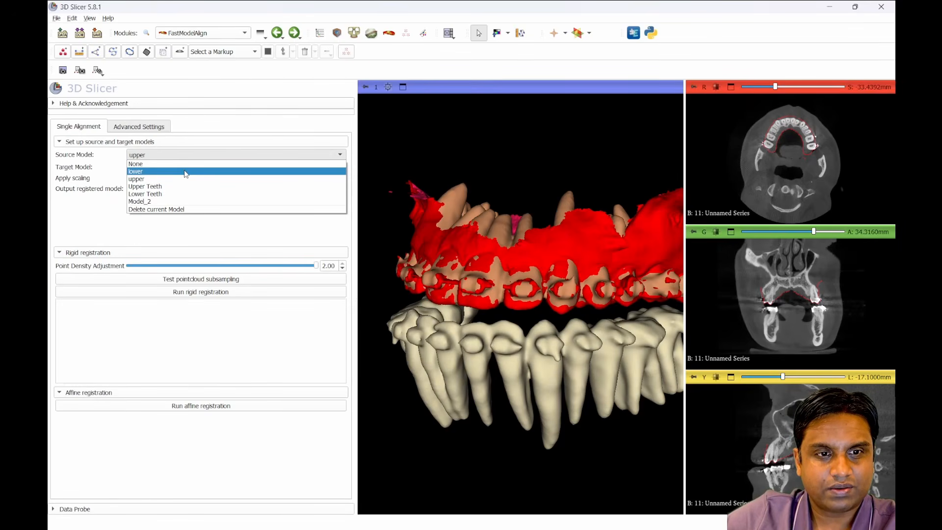
pyautogui.click(184, 171)
pyautogui.click(157, 167)
pyautogui.click(196, 203)
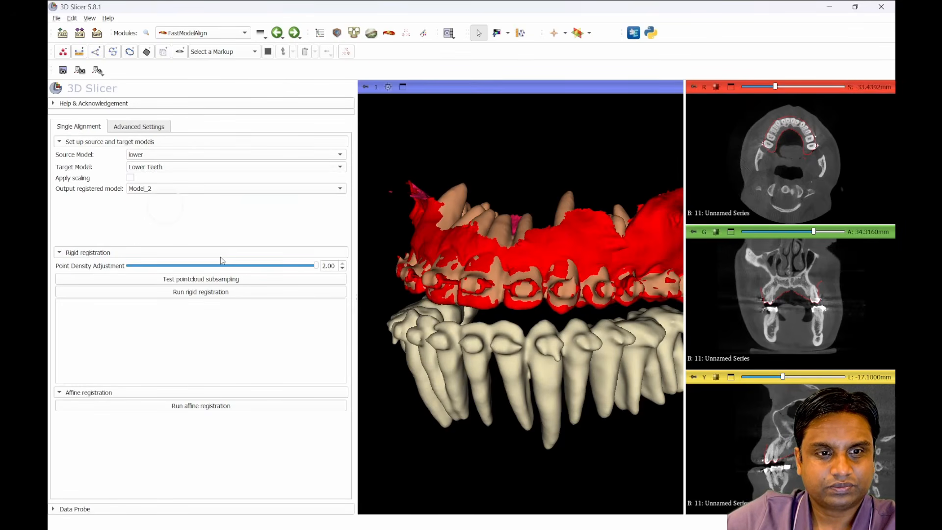
# Step: Create a separate output registered model for the lower scan and run its rigid registration
pyautogui.click(192, 293)
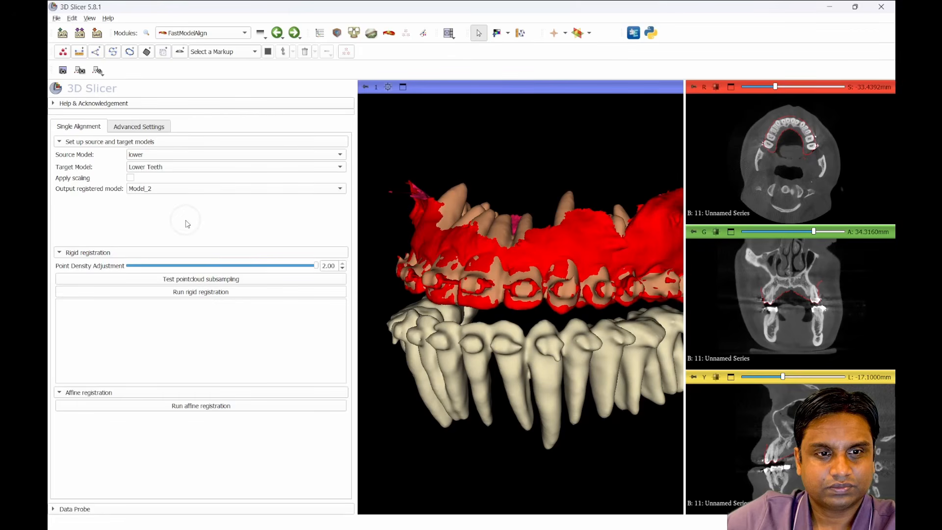
pyautogui.click(204, 191)
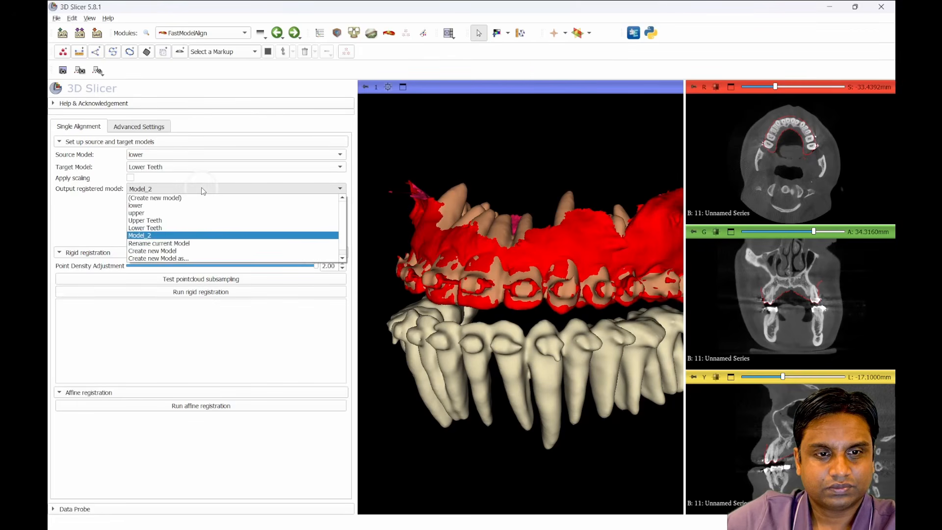
pyautogui.click(196, 258)
pyautogui.click(214, 291)
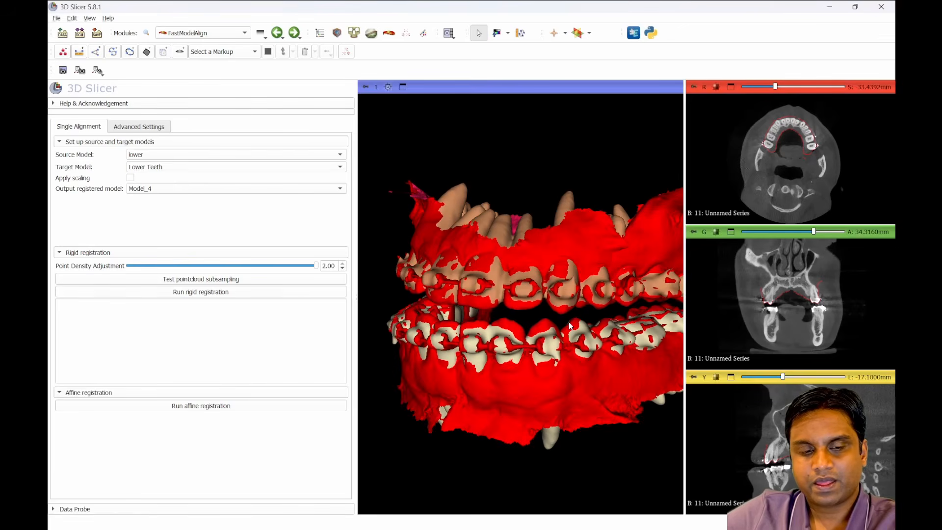
# Step: Enable 2D visibility for Model_4, the registered lower scan, in the Data module
pyautogui.moveTo(571, 325); pyautogui.dragTo(448, 347)
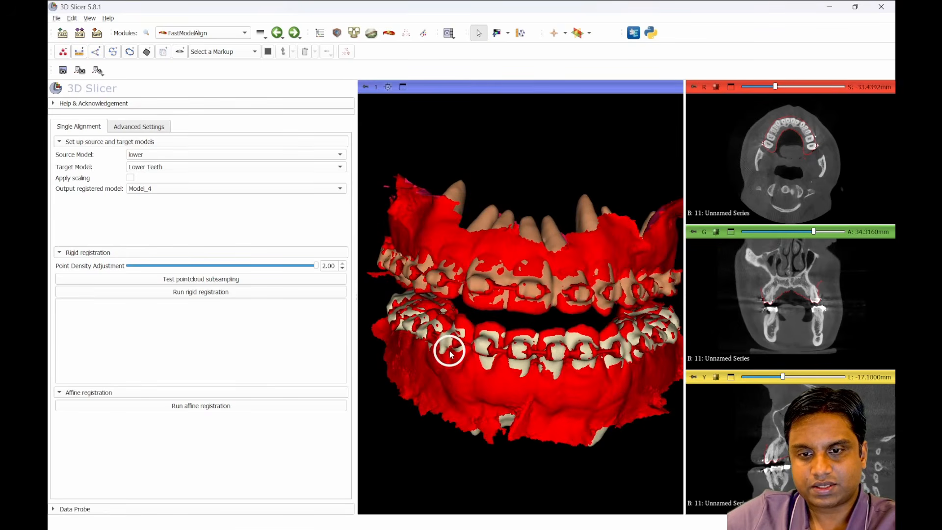
pyautogui.click(337, 32)
pyautogui.click(320, 33)
pyautogui.rightClick(325, 311)
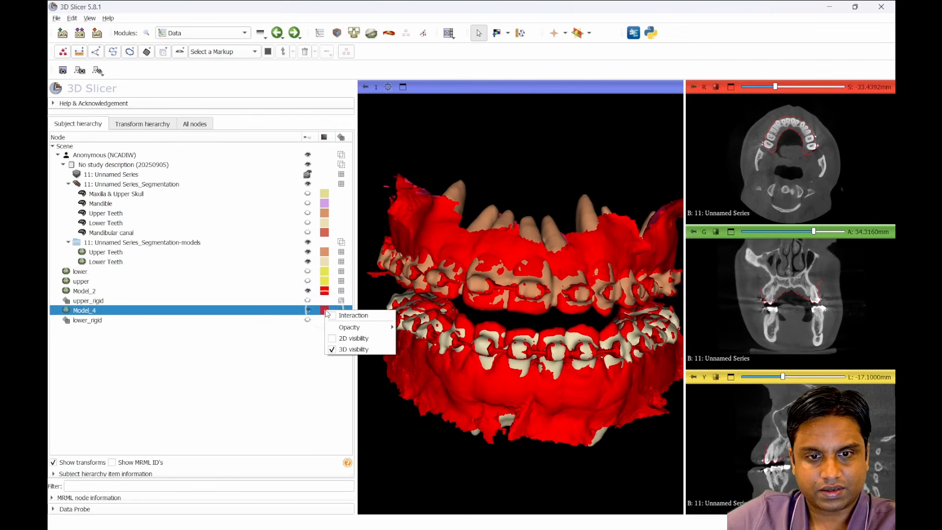
pyautogui.click(347, 338)
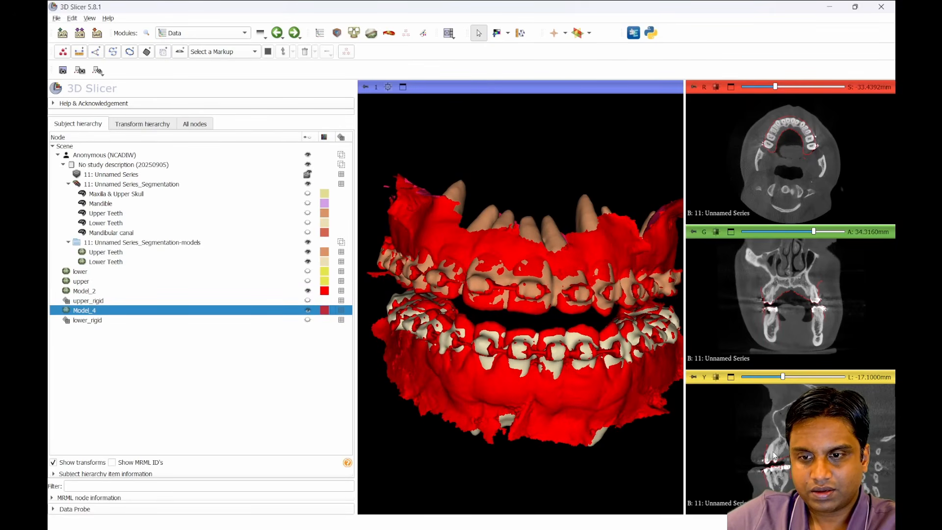
# Step: Enlarge the coronal view and check the registered lower outline against the teeth through the slices
pyautogui.doubleClick(786, 328)
pyautogui.scroll(-19, 715, 382)
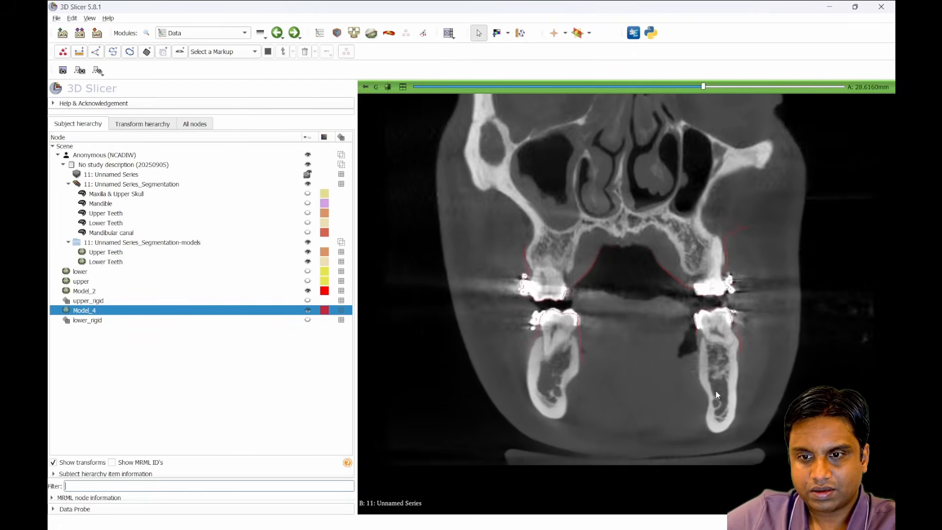
pyautogui.scroll(-20, 716, 391)
pyautogui.scroll(20, 717, 384)
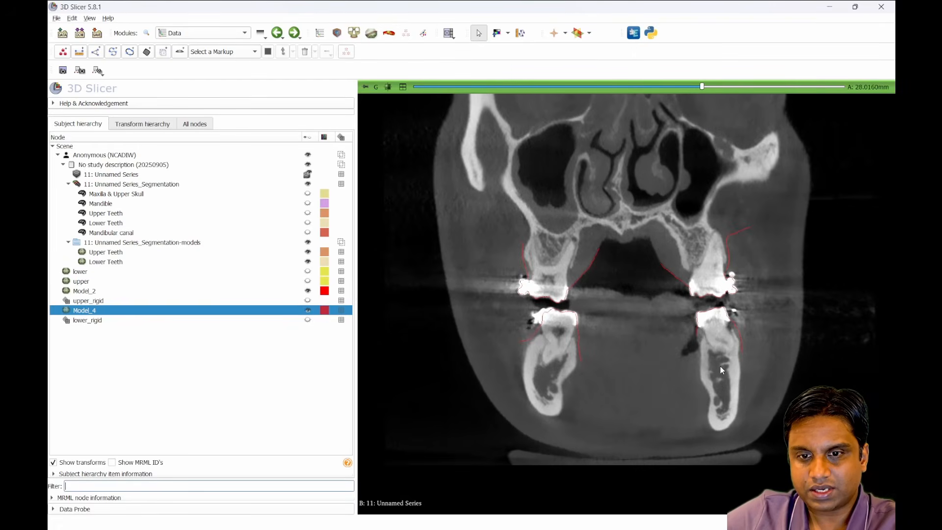
pyautogui.scroll(20, 721, 366)
pyautogui.doubleClick(716, 360)
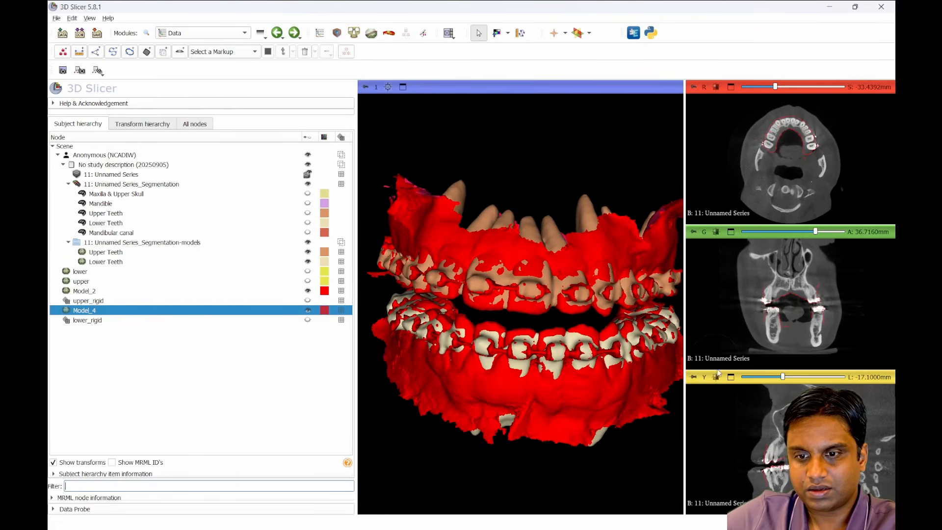
# Step: Enlarge the sagittal view and check the registered upper and lower outlines through the slices
pyautogui.doubleClick(719, 387)
pyautogui.scroll(-15, 633, 373)
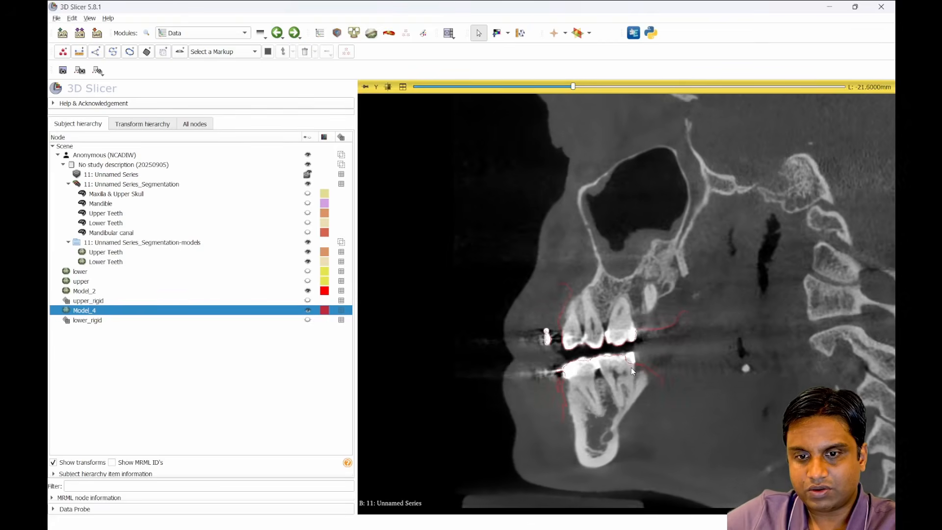
pyautogui.scroll(18, 631, 367)
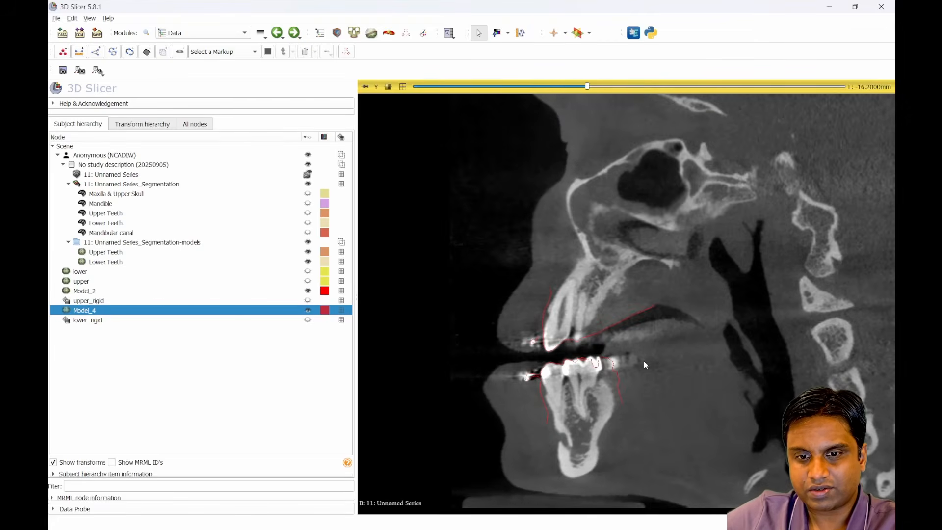
pyautogui.scroll(15, 644, 361)
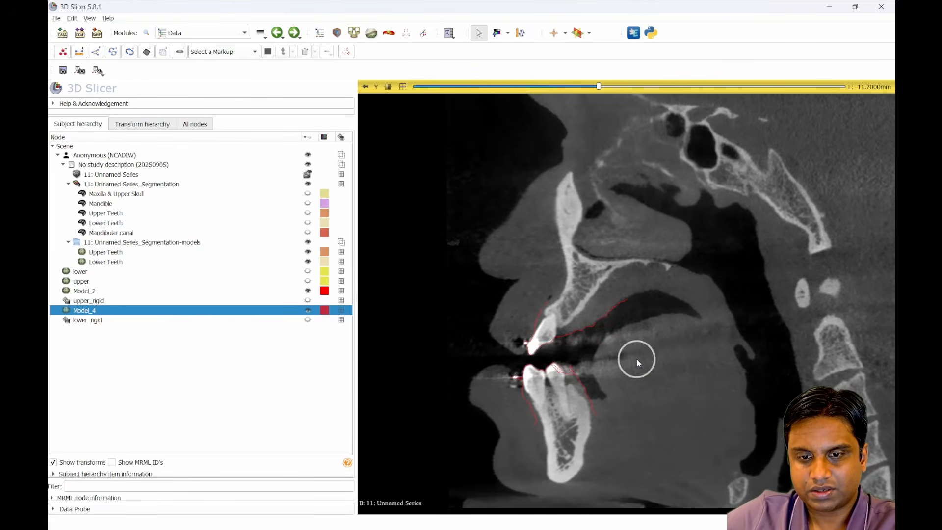
pyautogui.doubleClick(637, 363)
# Step: Recolour Model_4, the registered lower scan, from red to a light lavender blue
pyautogui.moveTo(485, 393); pyautogui.dragTo(512, 349)
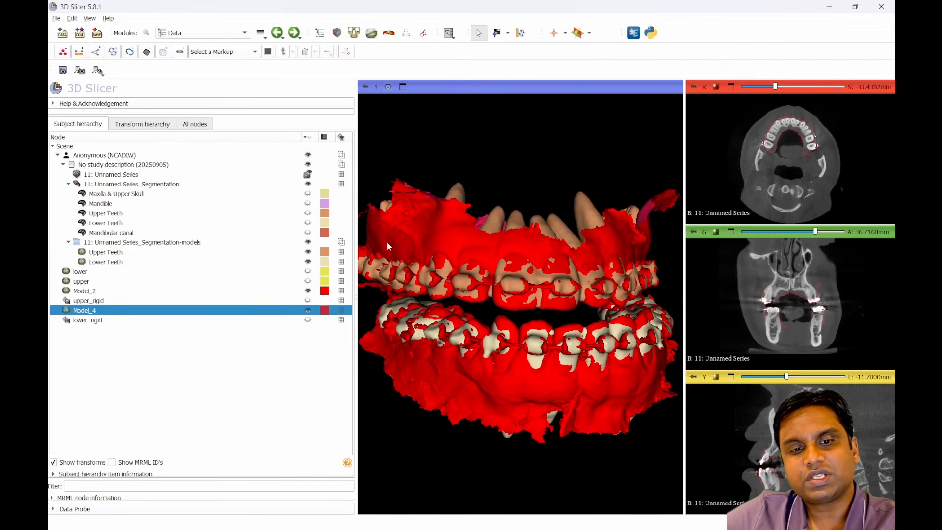
pyautogui.doubleClick(325, 313)
pyautogui.click(470, 327)
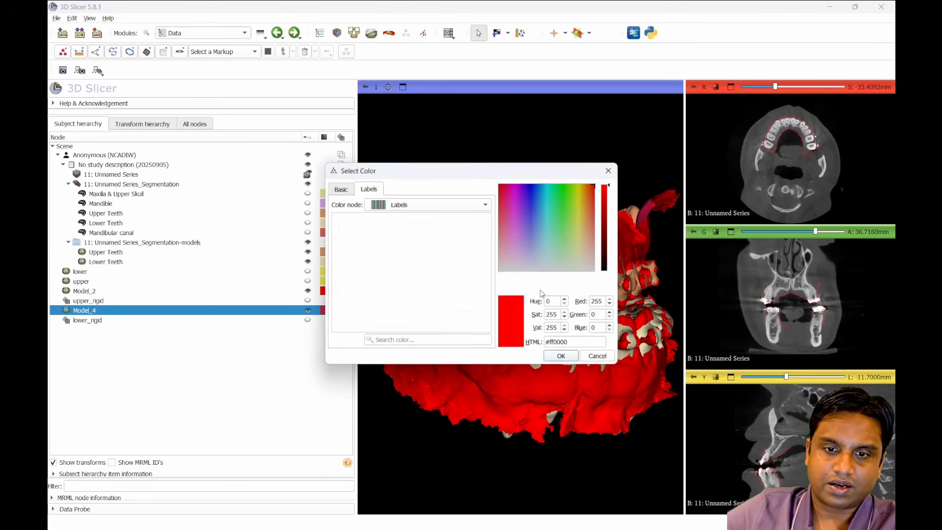
pyautogui.click(528, 243)
pyautogui.click(562, 357)
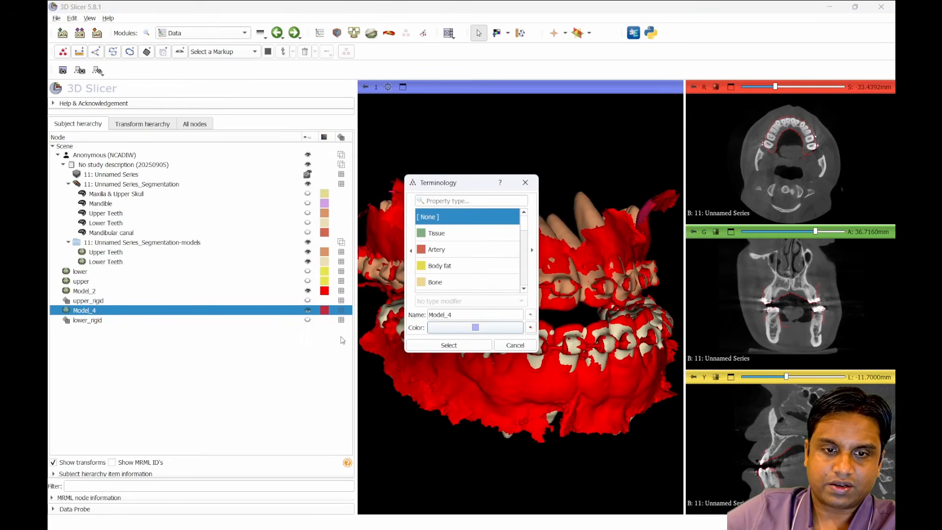
pyautogui.click(488, 346)
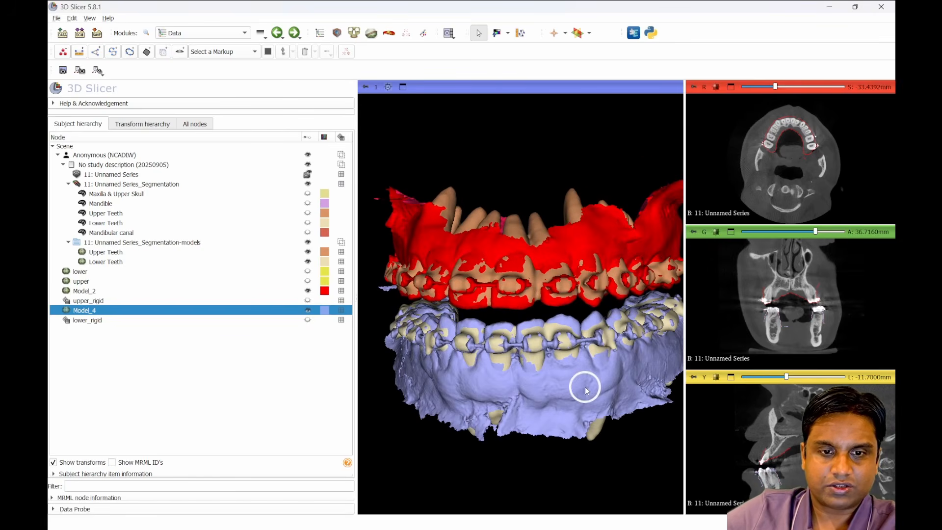
# Step: Recolour Model_2, the registered upper scan, in a pale mint green
pyautogui.doubleClick(324, 290)
pyautogui.click(474, 328)
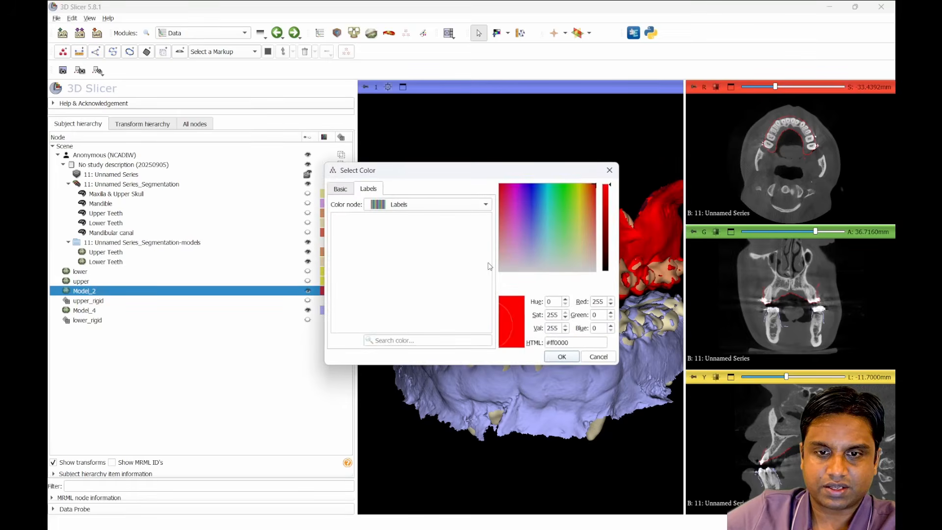
pyautogui.click(552, 246)
pyautogui.click(558, 256)
pyautogui.click(563, 357)
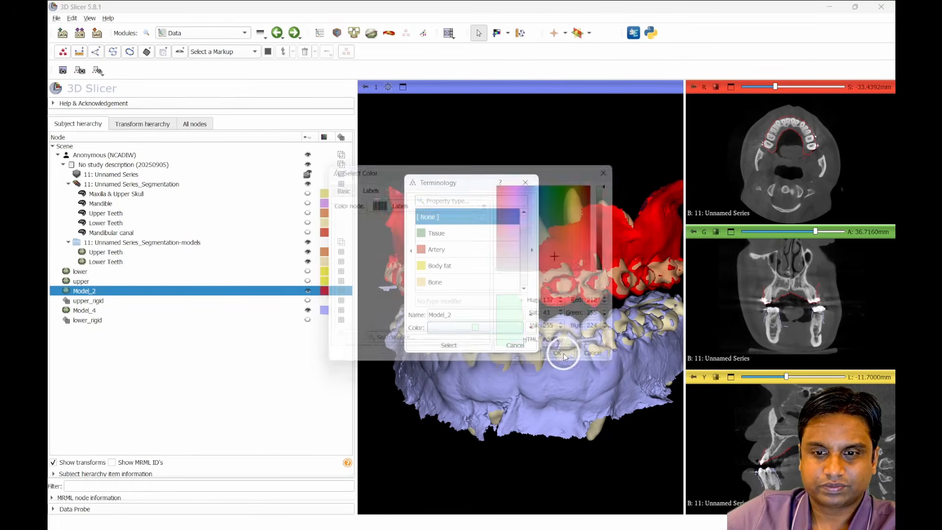
pyautogui.click(488, 346)
# Step: Enlarge the 3D view and inspect how the recoloured scans overlap the upper and lower teeth models
pyautogui.moveTo(493, 381); pyautogui.dragTo(584, 385)
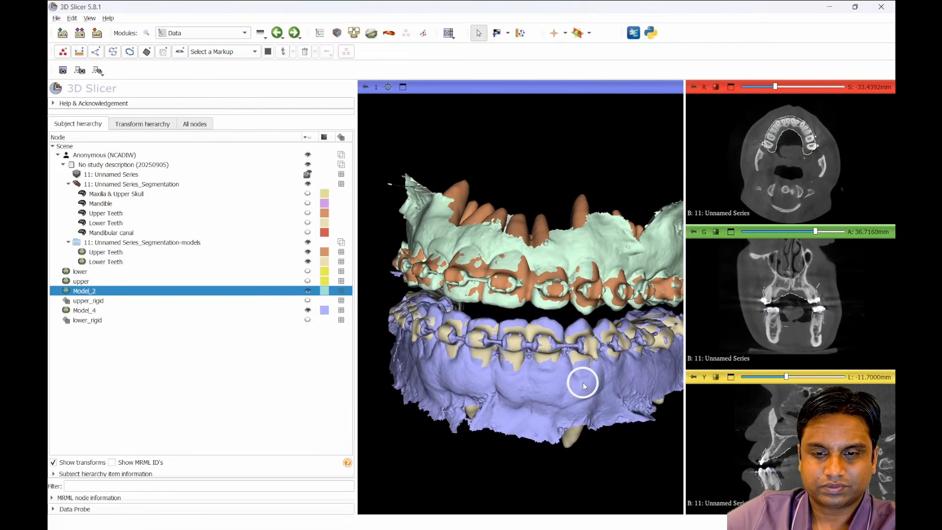
pyautogui.doubleClick(615, 447)
pyautogui.scroll(2, 687, 265)
pyautogui.moveTo(685, 276); pyautogui.dragTo(622, 305)
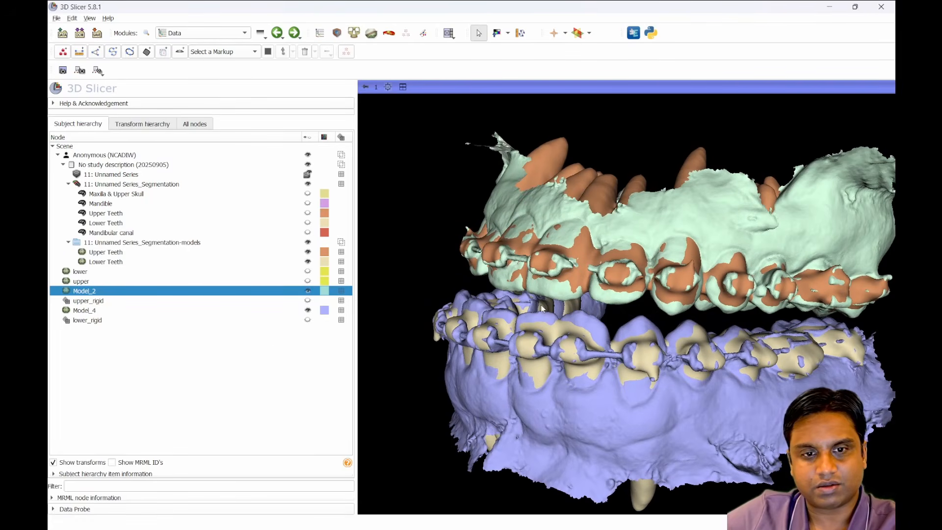
pyautogui.click(424, 35)
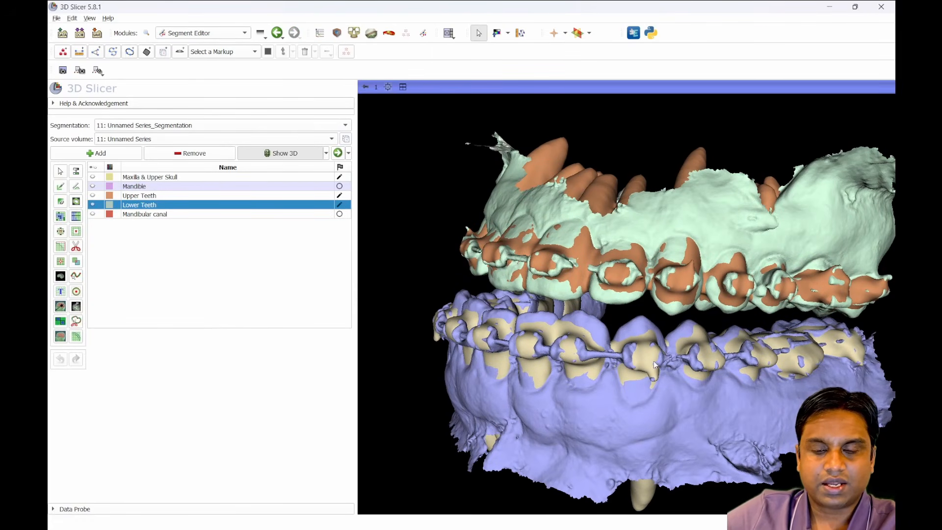
pyautogui.moveTo(654, 365); pyautogui.dragTo(647, 359)
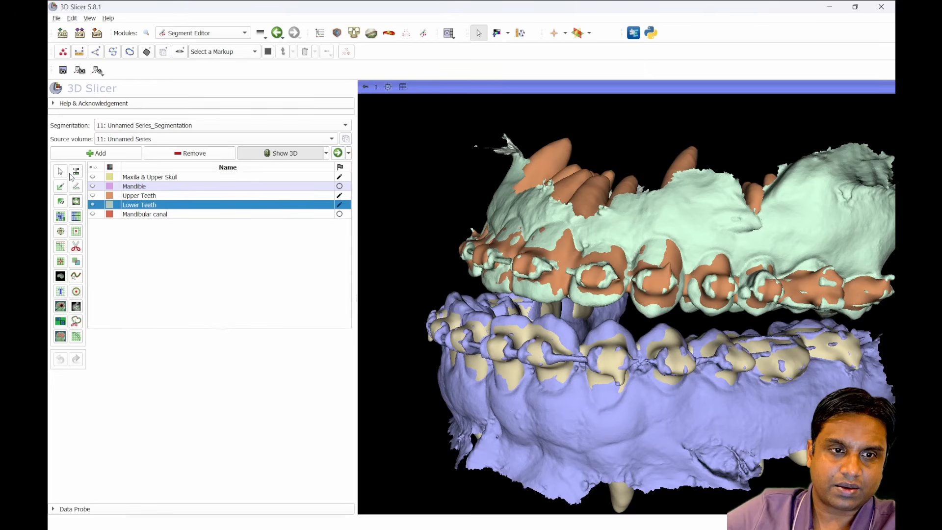
# Step: Delete the Unnamed Series_Segmentation-models folder with its Upper Teeth and Lower Teeth models in the Data module
pyautogui.click(320, 34)
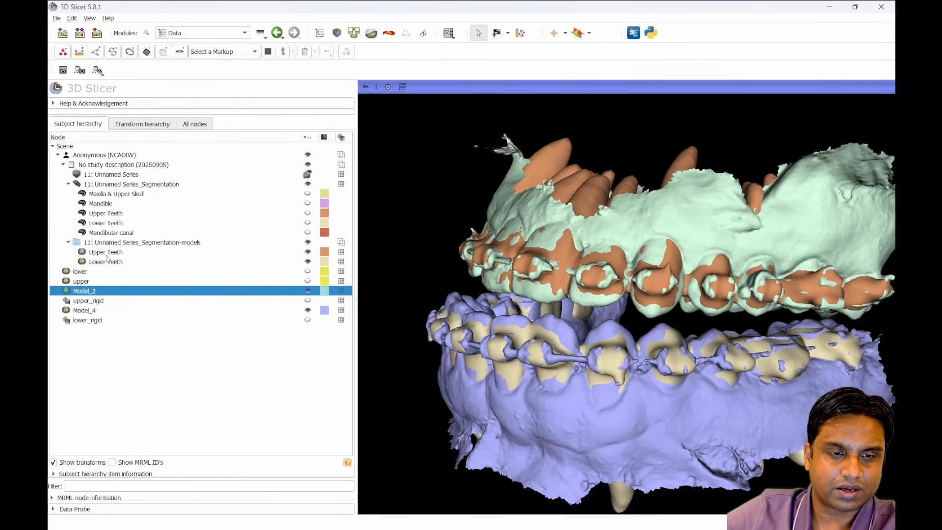
pyautogui.rightClick(122, 247)
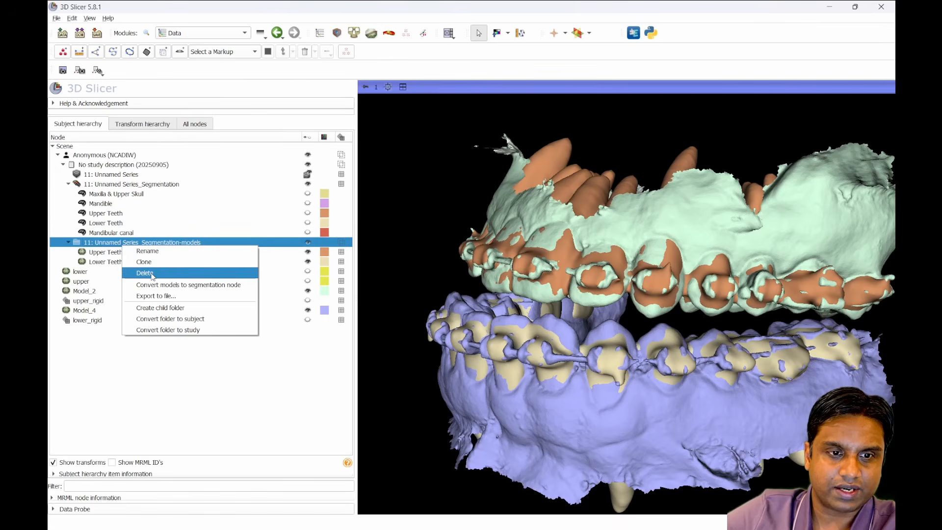
pyautogui.click(308, 243)
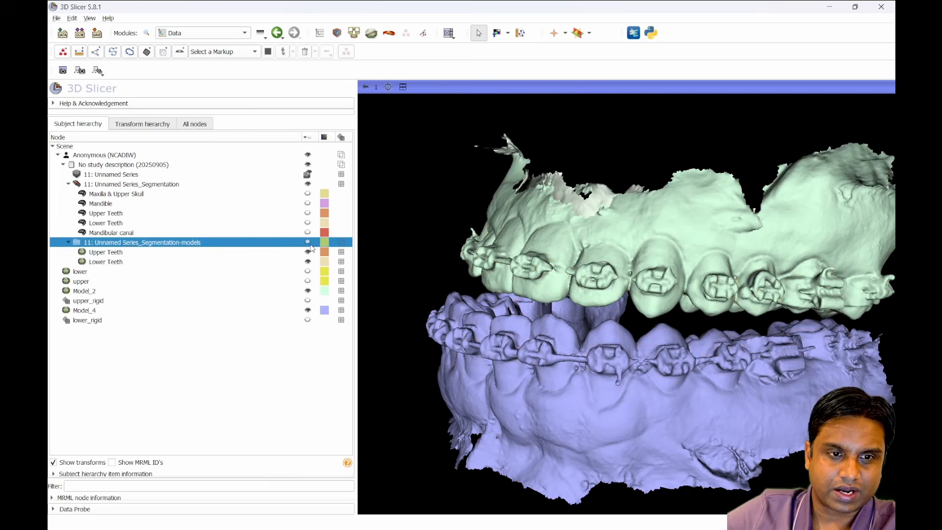
pyautogui.rightClick(206, 244)
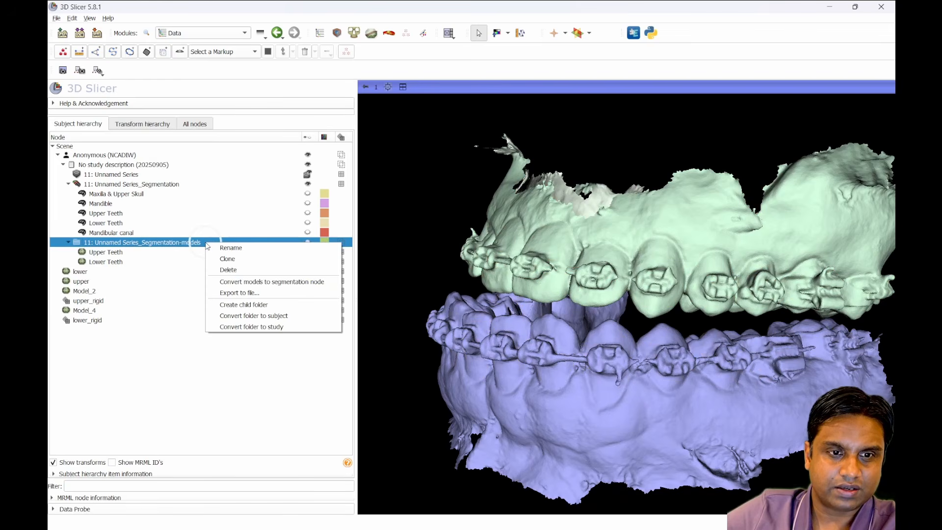
pyautogui.click(235, 271)
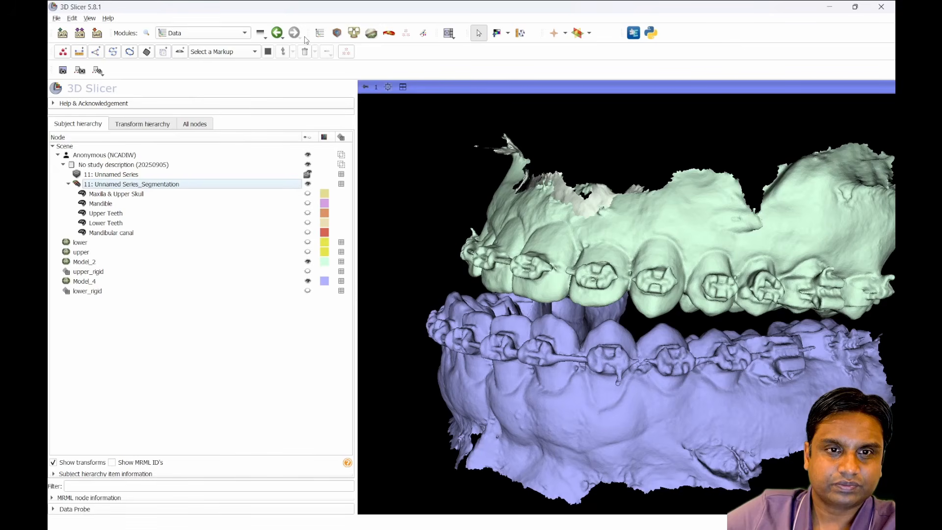
# Step: Show the Maxilla & Upper Skull segment in the Segment Editor and inspect it together with the registered scans
pyautogui.click(422, 33)
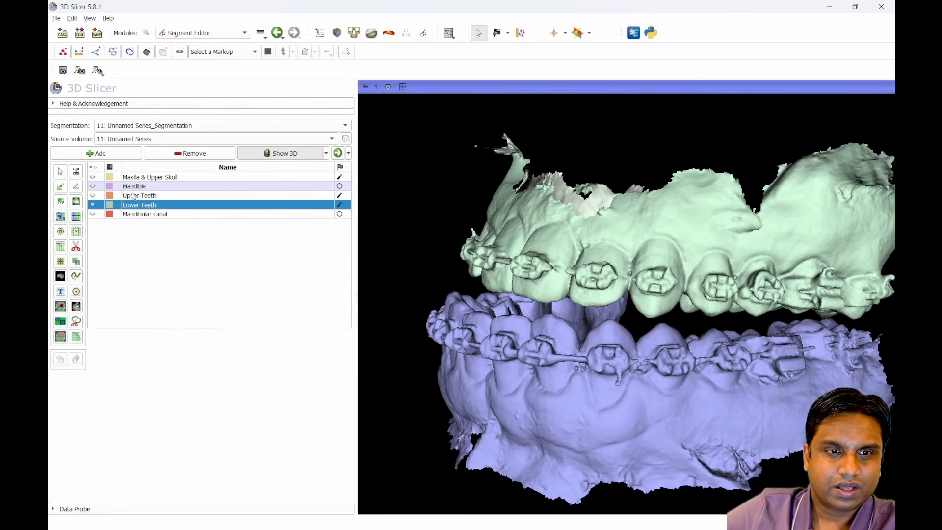
pyautogui.click(93, 178)
pyautogui.scroll(-3, 518, 265)
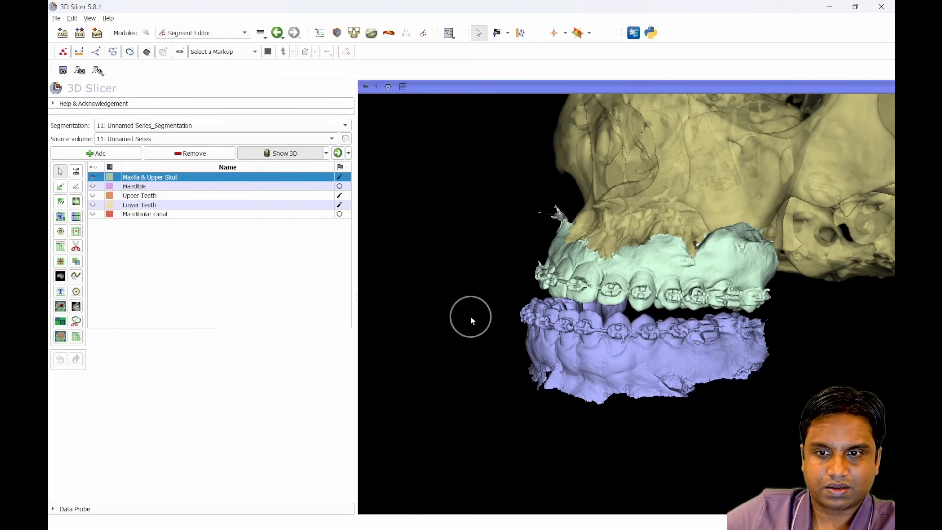
pyautogui.moveTo(471, 317); pyautogui.dragTo(407, 354)
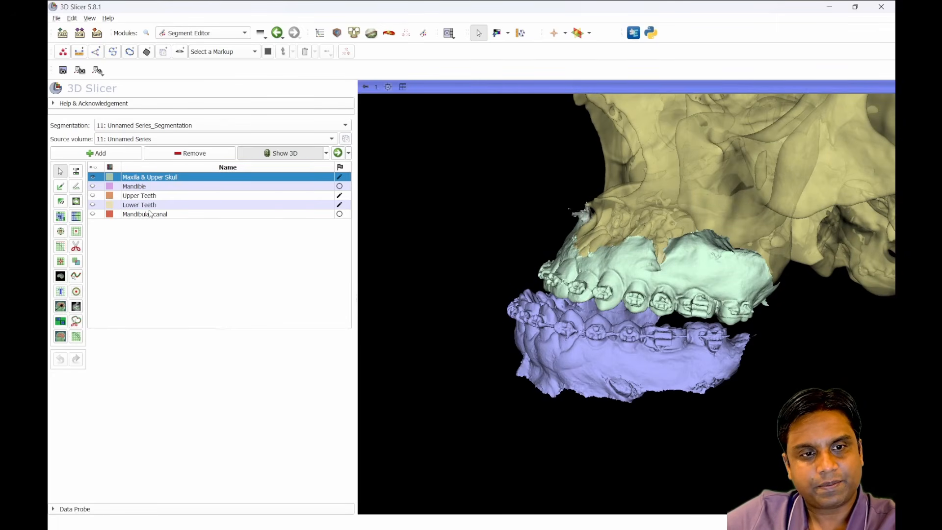
pyautogui.moveTo(532, 296); pyautogui.dragTo(435, 257)
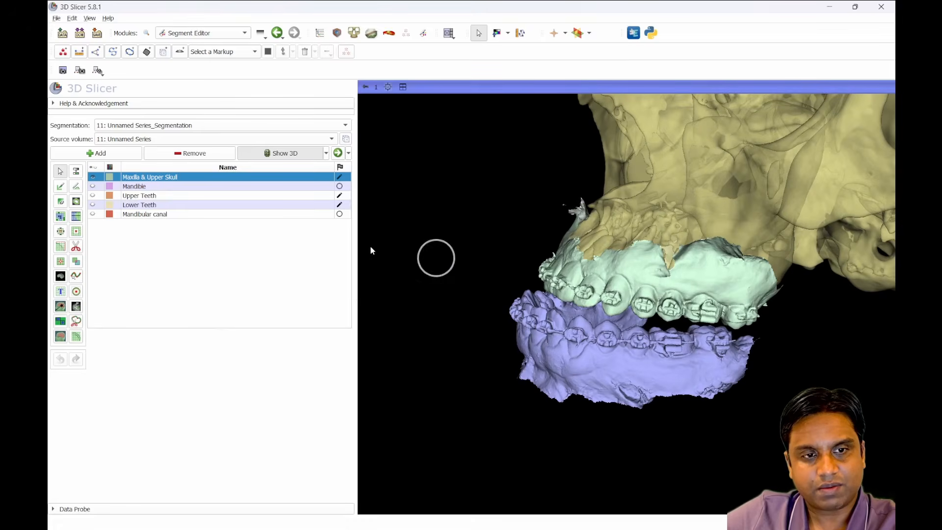
# Step: Hide Model_2 and Model_4 in the Data module, and show the Upper Teeth segment in the Segment Editor
pyautogui.click(320, 35)
pyautogui.click(307, 261)
pyautogui.click(308, 281)
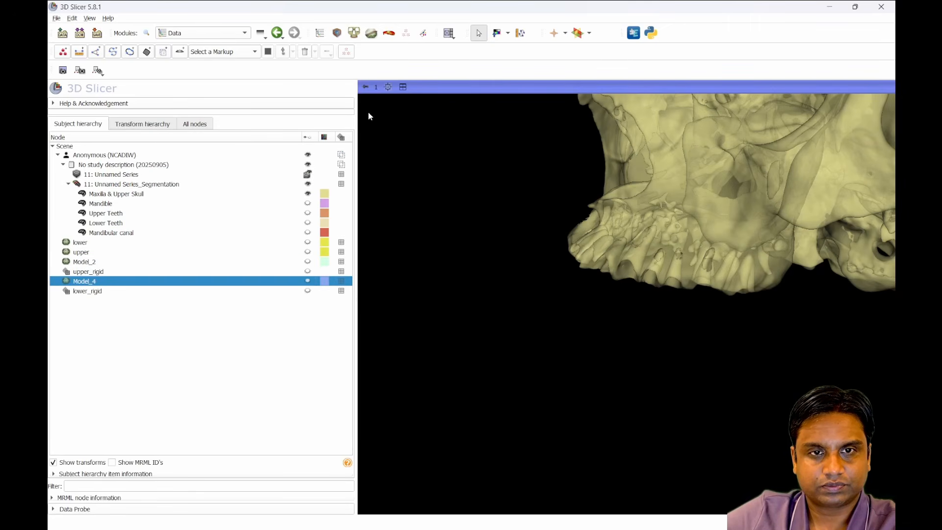
pyautogui.click(423, 33)
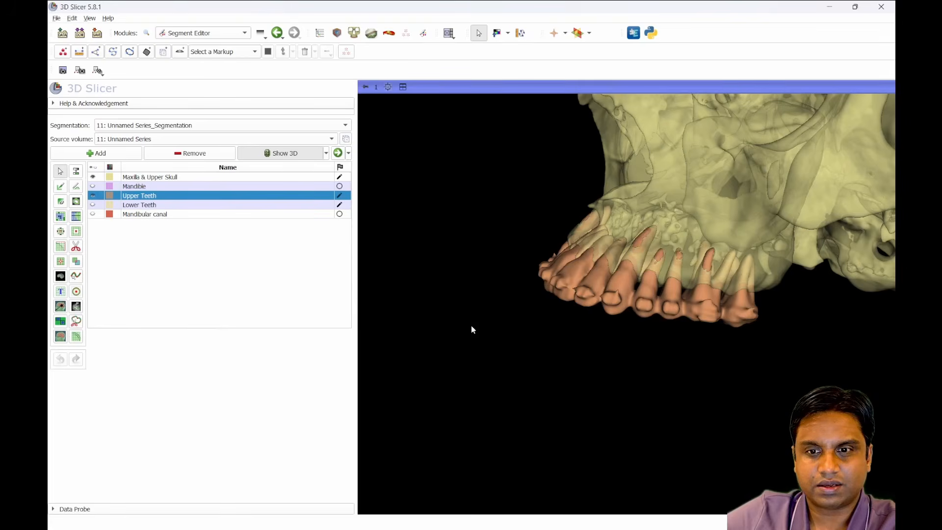
pyautogui.moveTo(472, 327); pyautogui.dragTo(545, 324)
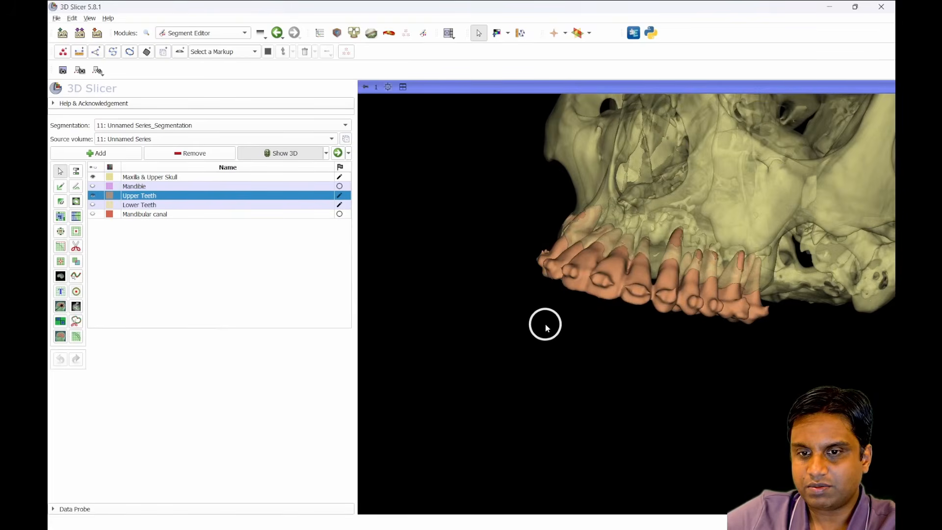
# Step: Merge Upper Teeth into the Maxilla & Upper Skull segment using the Add logical operator
pyautogui.click(74, 264)
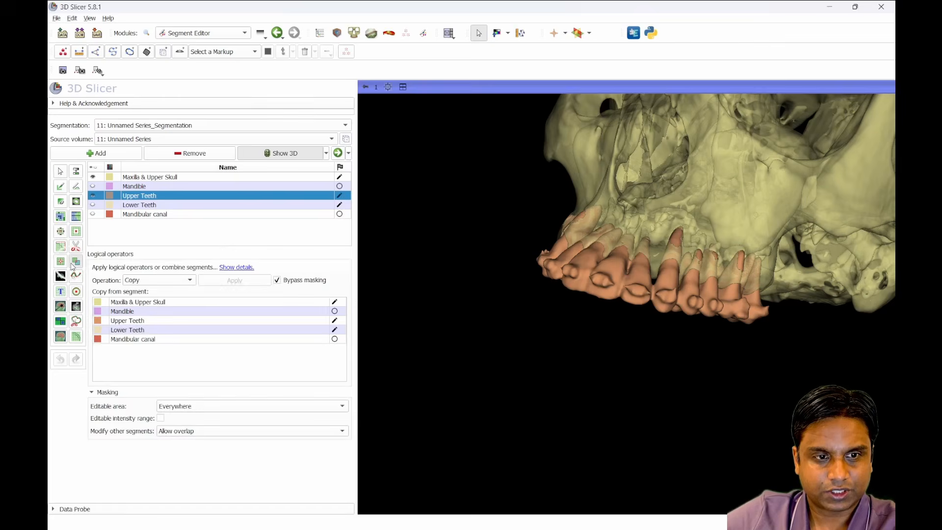
pyautogui.click(131, 178)
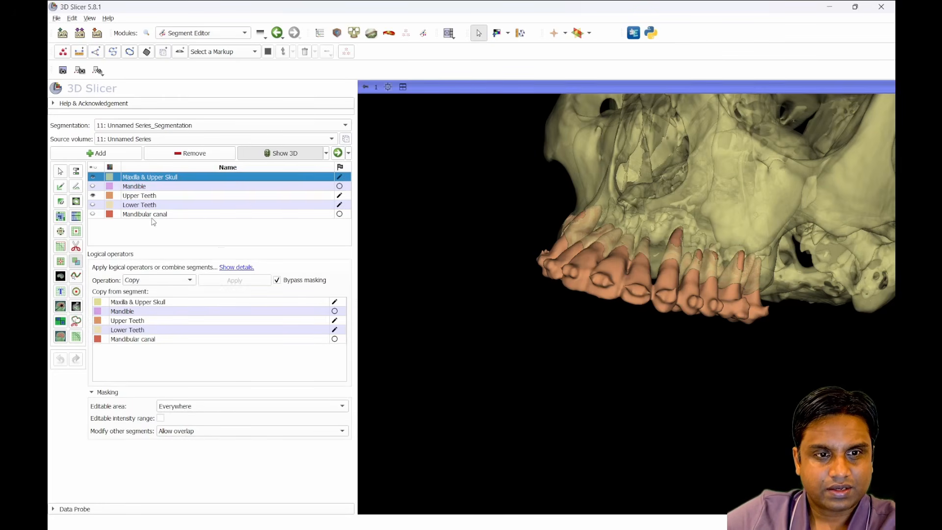
pyautogui.click(128, 320)
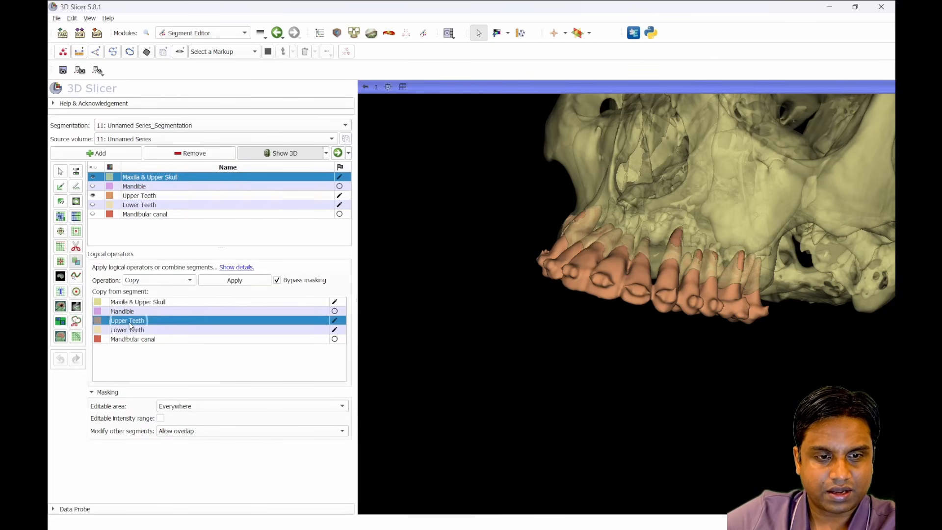
pyautogui.click(167, 281)
pyautogui.click(162, 298)
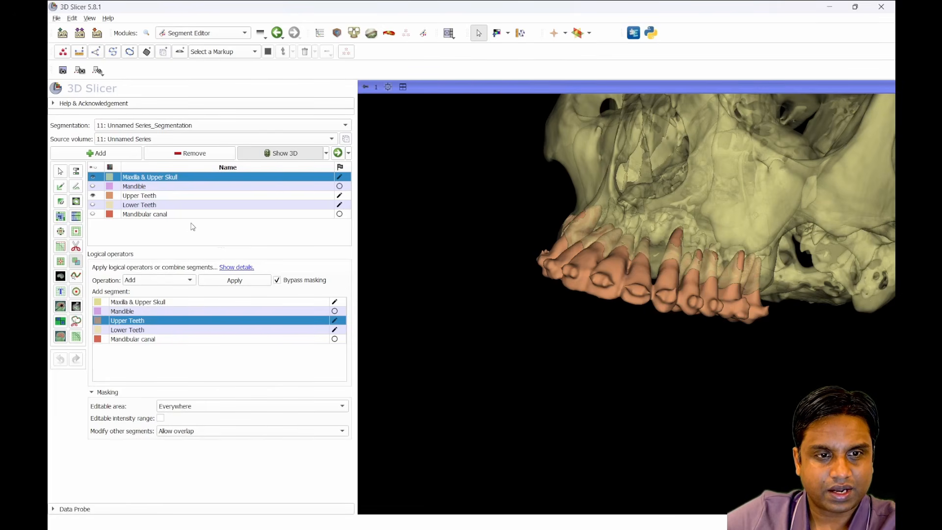
pyautogui.click(240, 281)
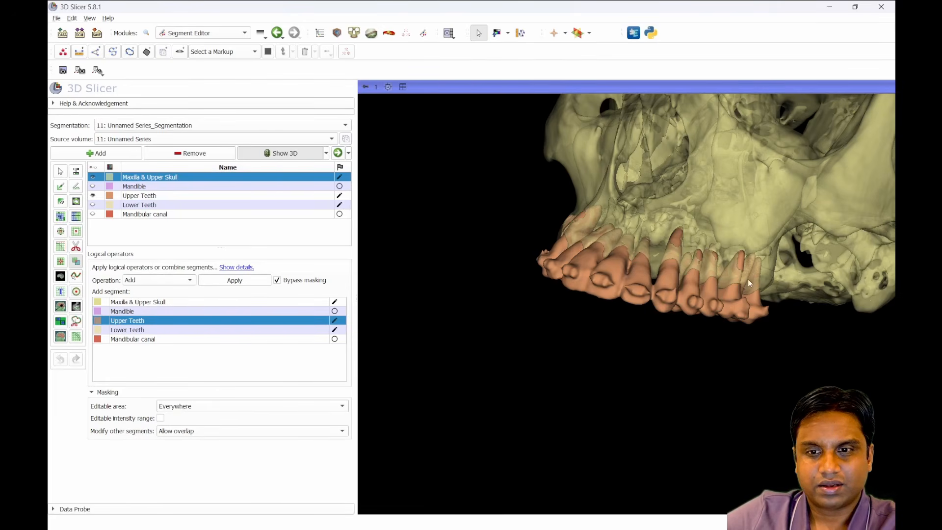
# Step: Hide the separate Upper Teeth segment and inspect the merged Maxilla & Upper Skull in 3D
pyautogui.moveTo(623, 294); pyautogui.dragTo(667, 248)
pyautogui.click(93, 196)
pyautogui.click(163, 180)
pyautogui.moveTo(520, 283); pyautogui.dragTo(569, 310)
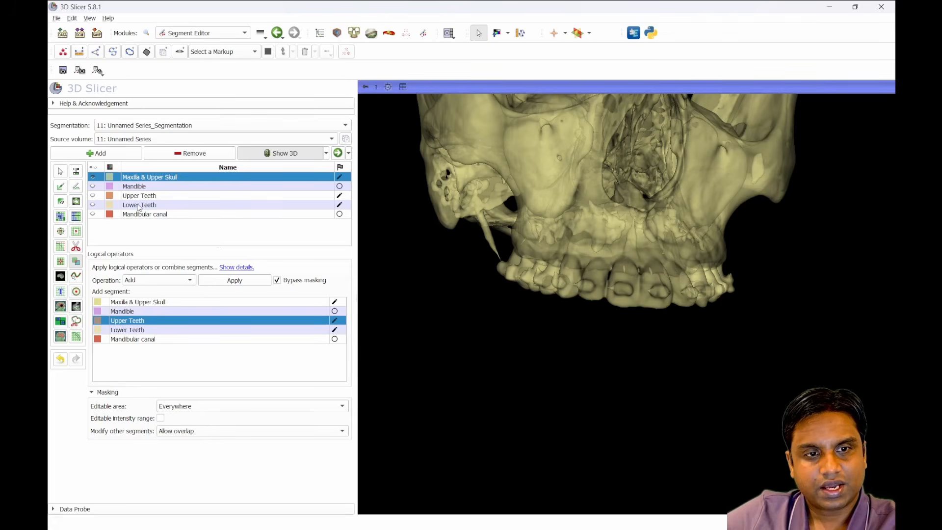
# Step: Show the Mandible segment and hide the Maxilla & Upper Skull segment
pyautogui.click(137, 188)
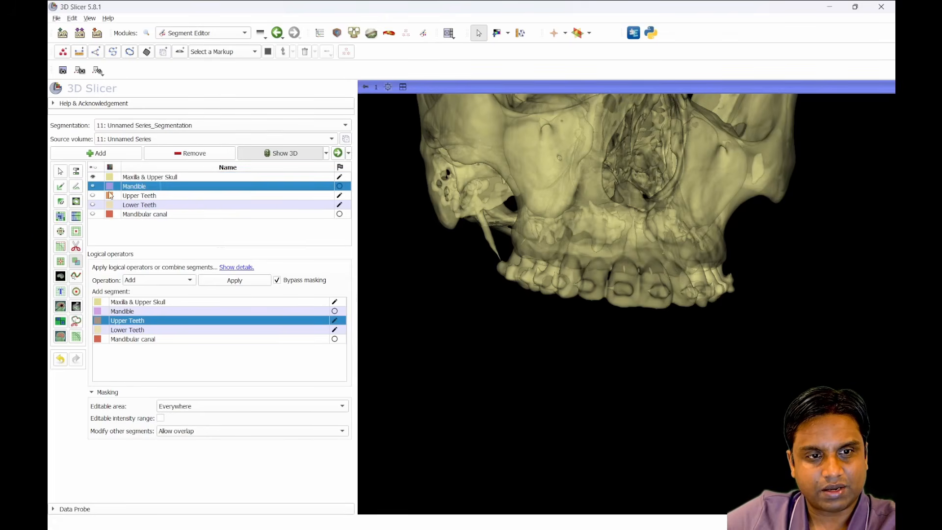
pyautogui.click(93, 187)
pyautogui.click(93, 178)
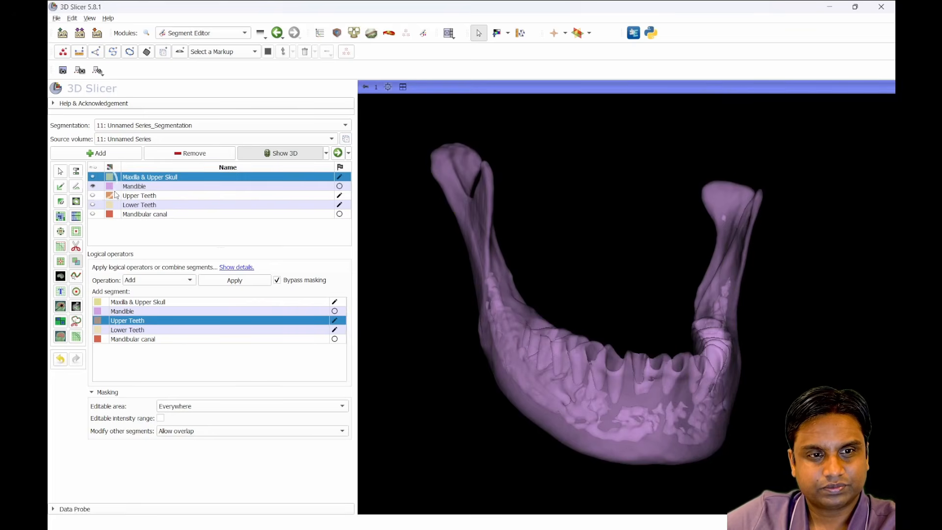
# Step: Merge Lower Teeth into the Mandible segment using the Add logical operator, and inspect the merged jaw
pyautogui.click(136, 189)
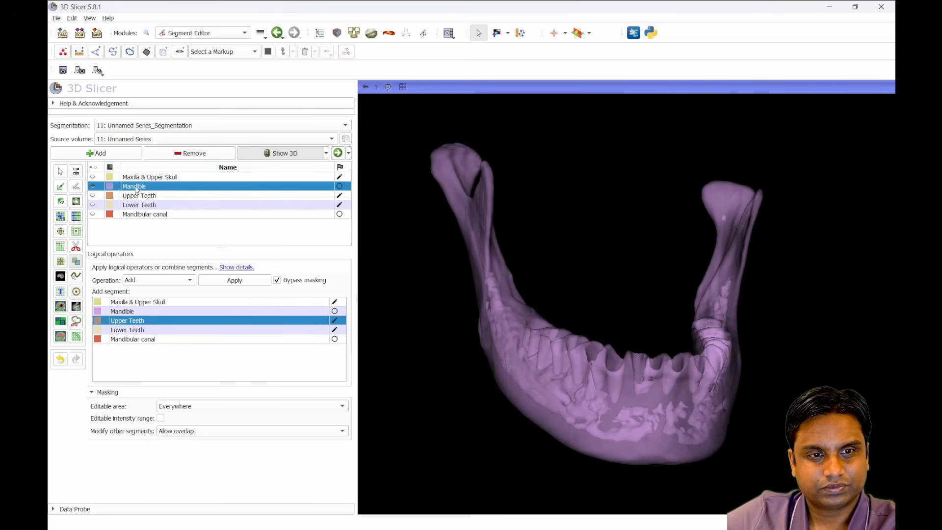
pyautogui.click(136, 332)
pyautogui.click(233, 281)
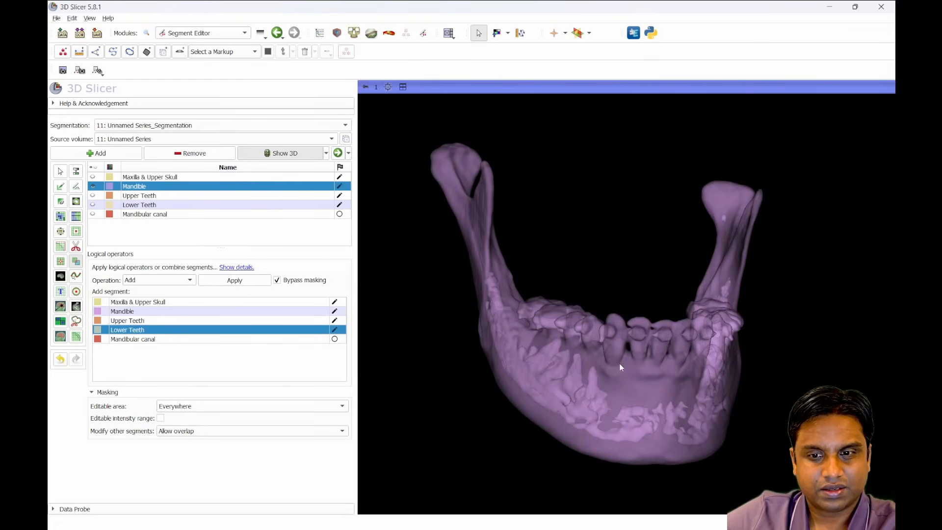
pyautogui.moveTo(491, 354); pyautogui.dragTo(638, 364)
# Step: Show the Maxilla & Upper Skull segment together with the merged Mandible in 3D
pyautogui.click(144, 341)
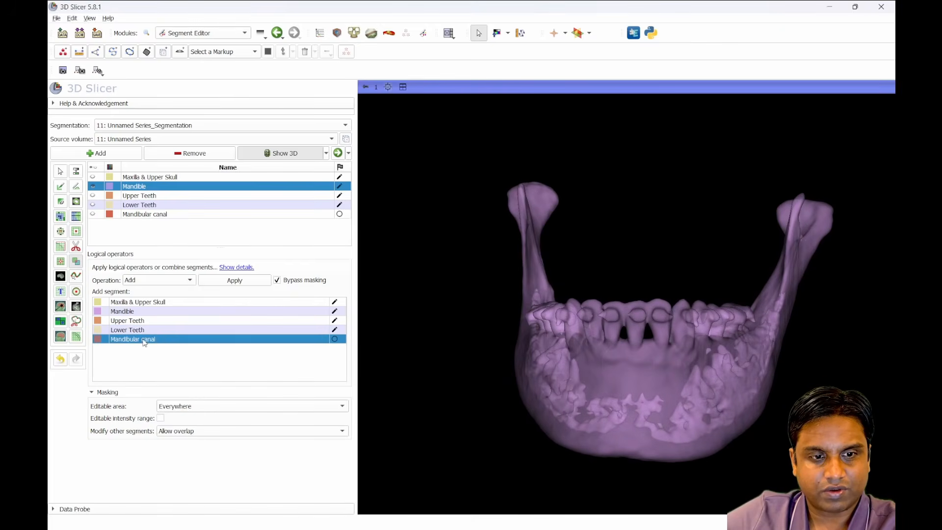
pyautogui.moveTo(658, 412); pyautogui.dragTo(604, 390)
pyautogui.click(93, 177)
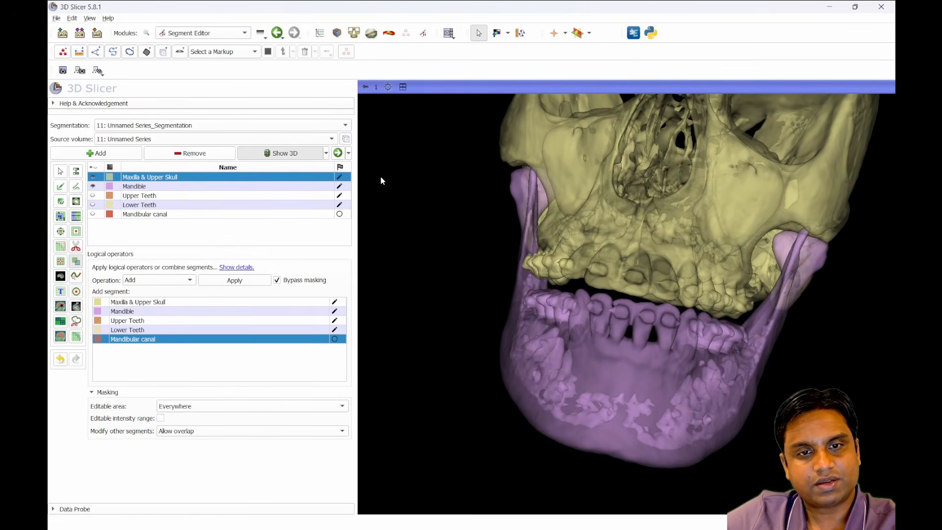
# Step: Export the visible segments as models to a new folder, and expand that folder in the Data module
pyautogui.click(348, 153)
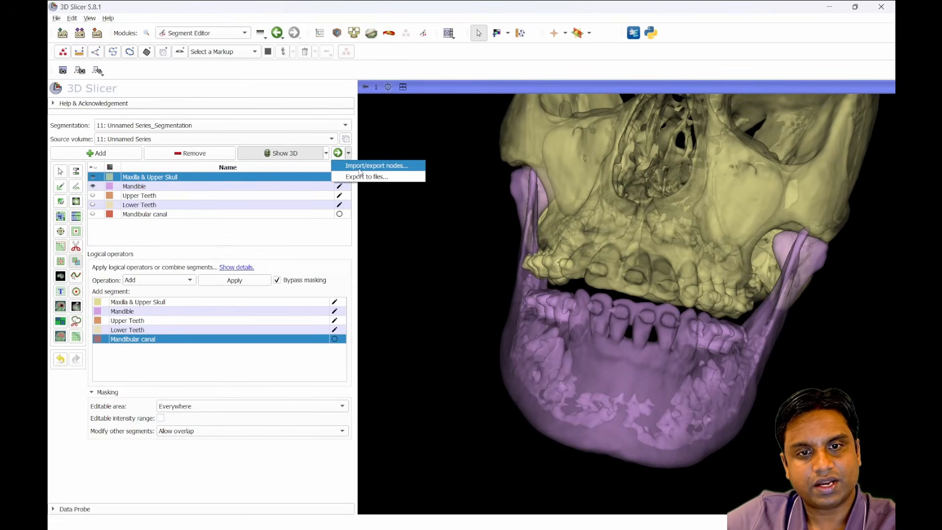
pyautogui.click(360, 167)
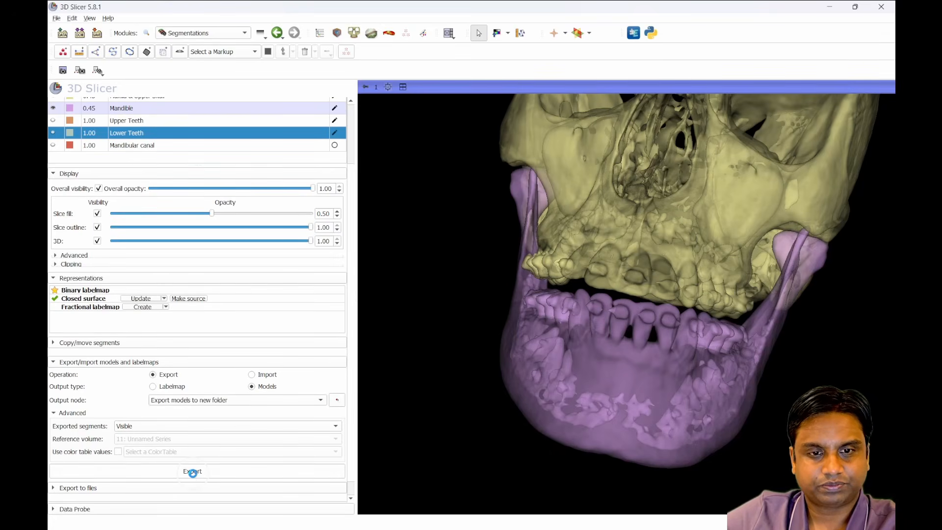
pyautogui.click(321, 34)
pyautogui.click(69, 244)
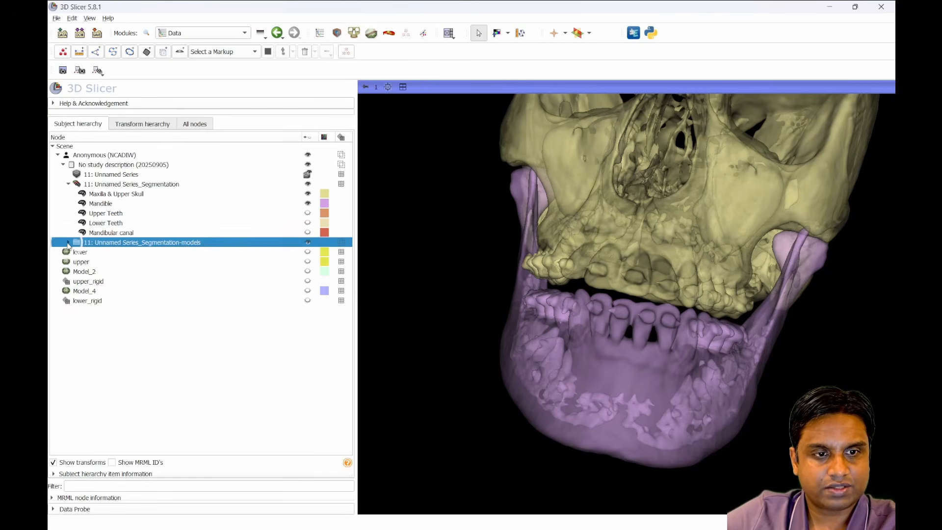
pyautogui.click(68, 242)
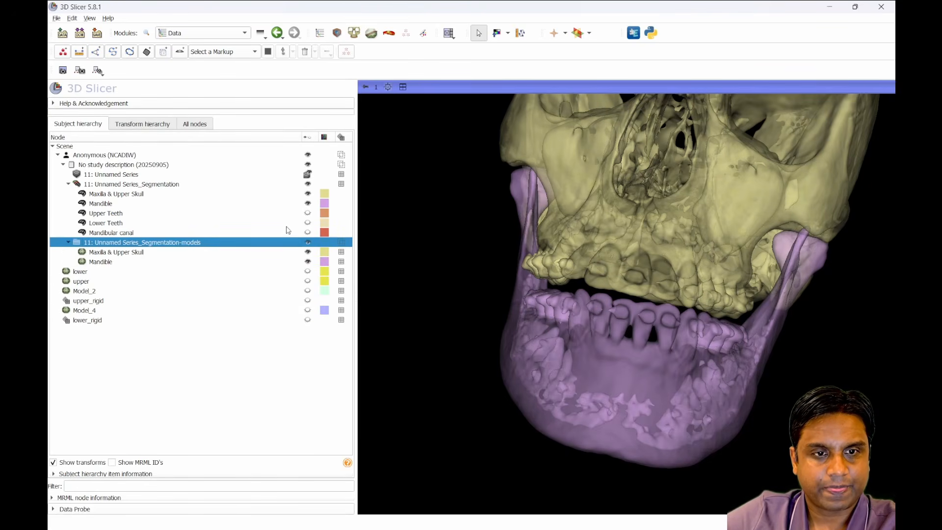
# Step: Check the exported Maxilla & Upper Skull and Mandible models by switching their visibility off and on in the Data module
pyautogui.click(424, 35)
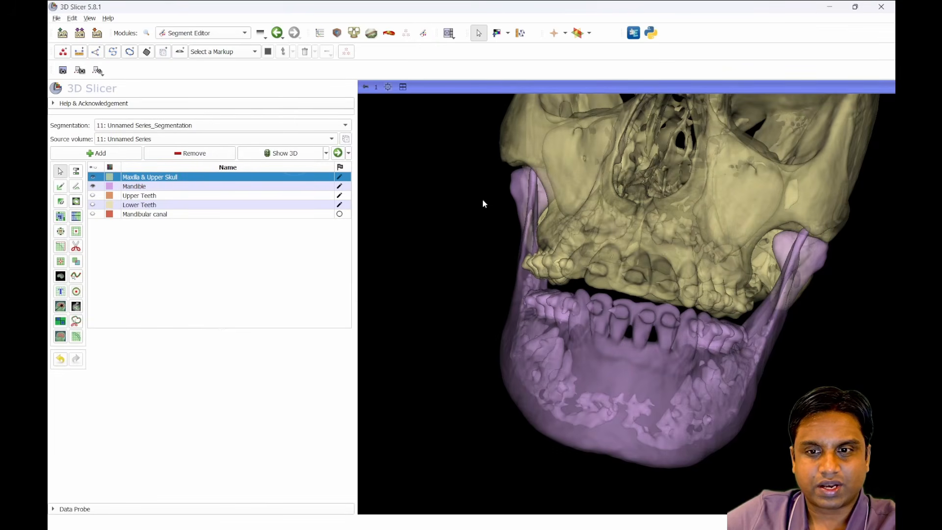
pyautogui.click(287, 36)
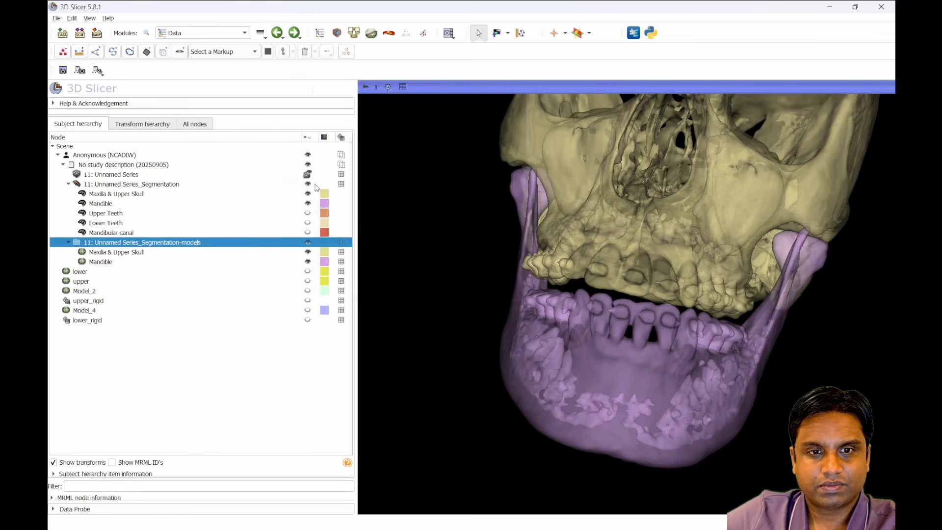
pyautogui.click(308, 251)
pyautogui.click(308, 252)
pyautogui.click(308, 261)
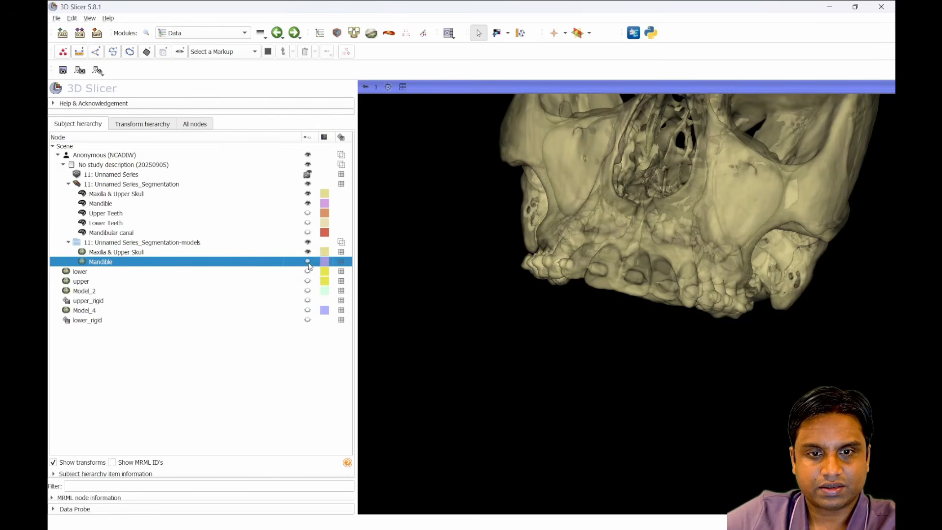
pyautogui.click(309, 261)
# Step: Raise the opacity of the exported Maxilla & Upper Skull and Mandible models until both are fully opaque
pyautogui.rightClick(327, 254)
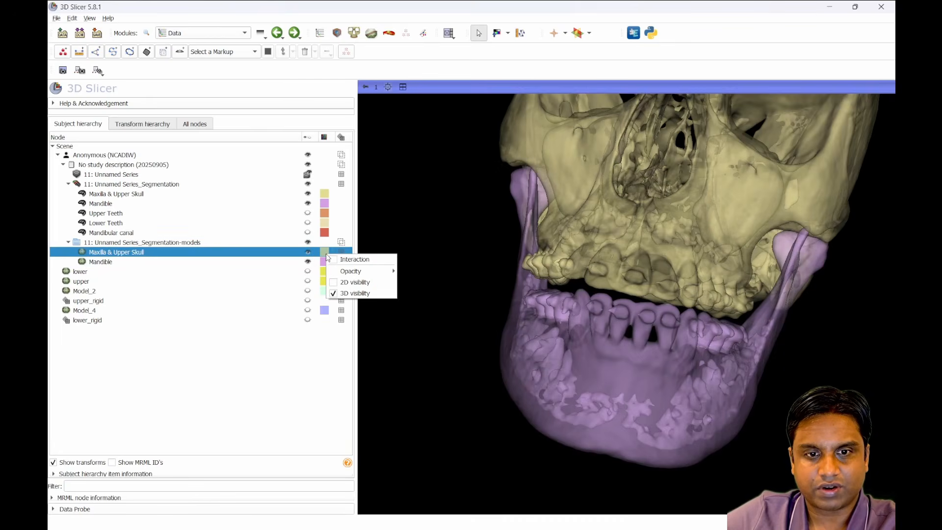
pyautogui.moveTo(418, 273); pyautogui.dragTo(454, 268)
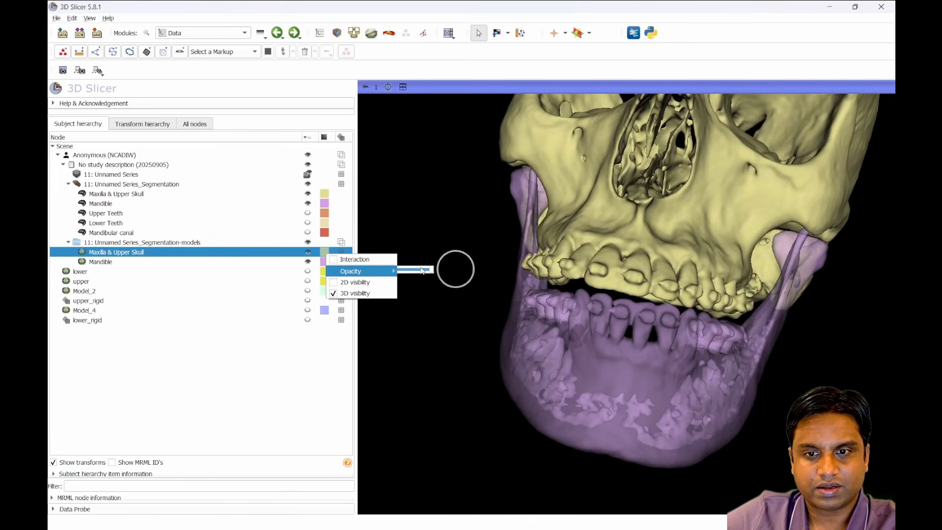
pyautogui.click(324, 243)
pyautogui.click(328, 263)
pyautogui.rightClick(328, 265)
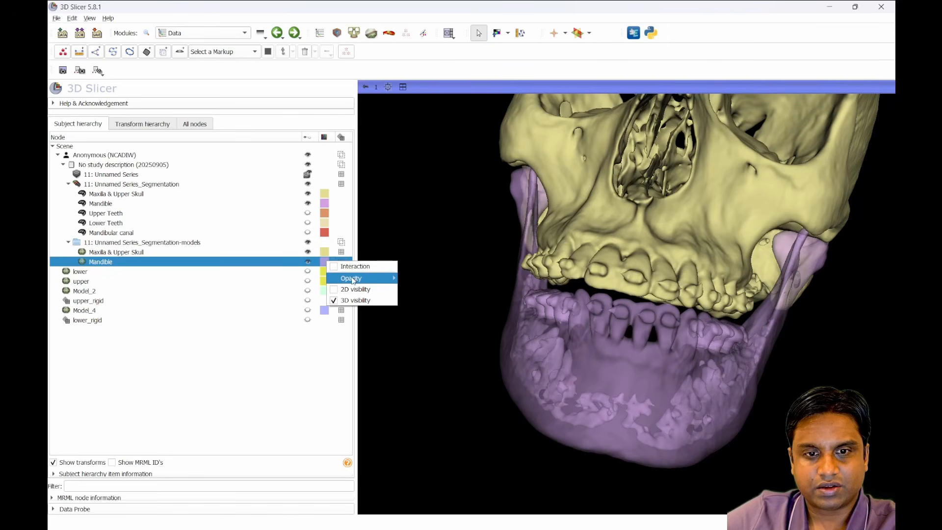
pyautogui.moveTo(416, 278); pyautogui.dragTo(461, 278)
pyautogui.moveTo(648, 330); pyautogui.dragTo(432, 326)
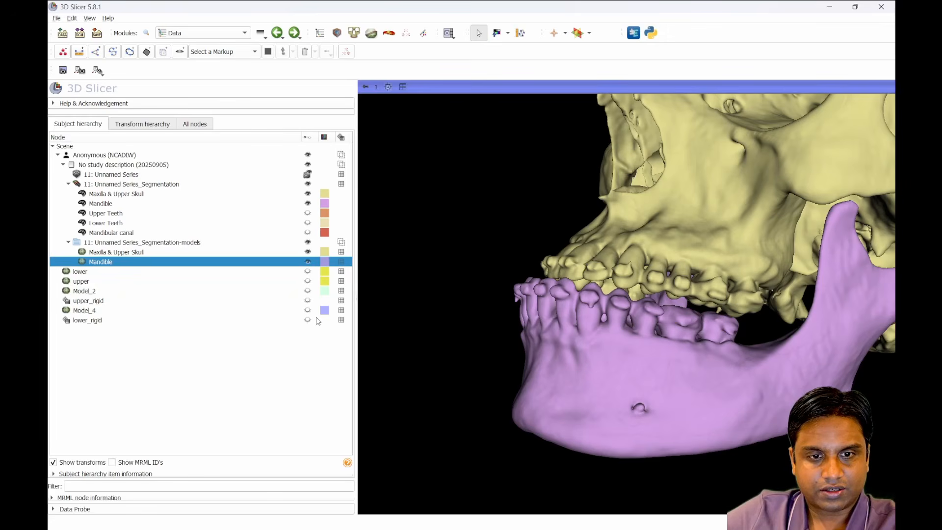
# Step: Show the registered lower scan Model_4 and rename it IOS-Lower
pyautogui.click(307, 311)
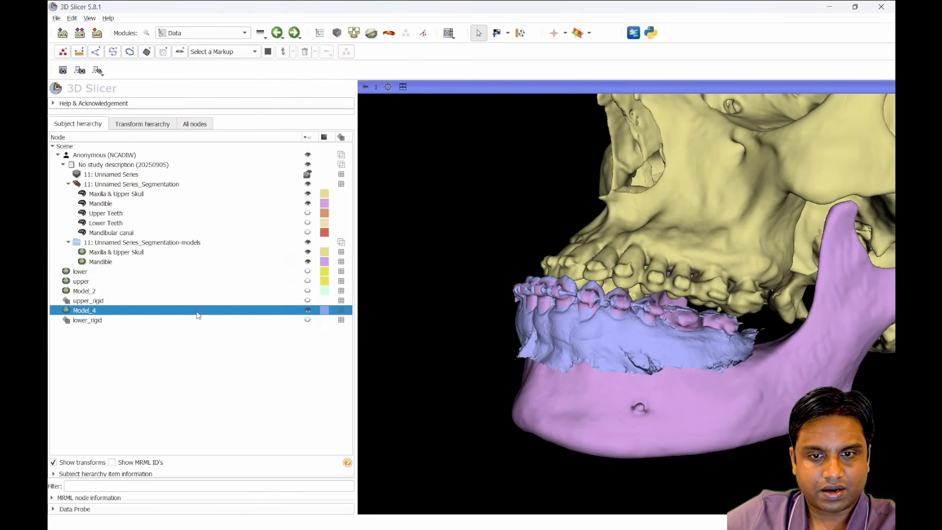
pyautogui.doubleClick(160, 311)
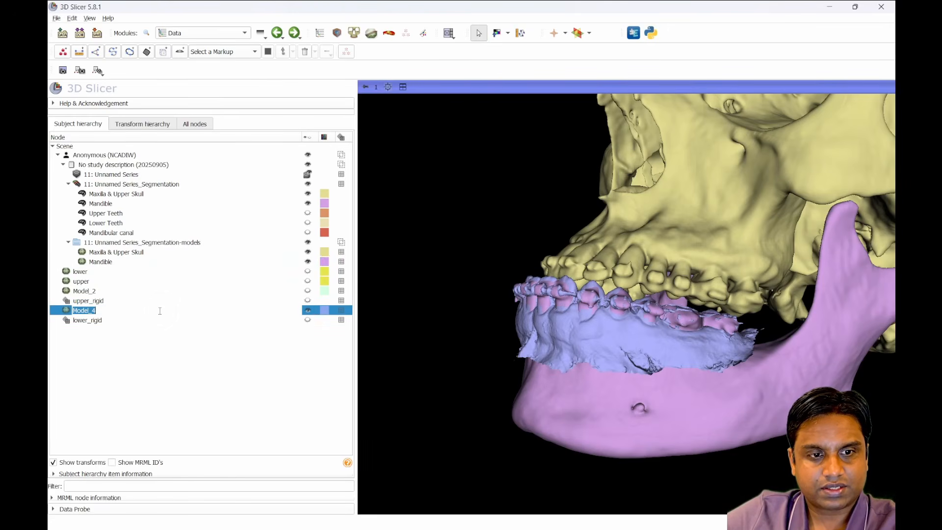
pyautogui.write('IOS-')
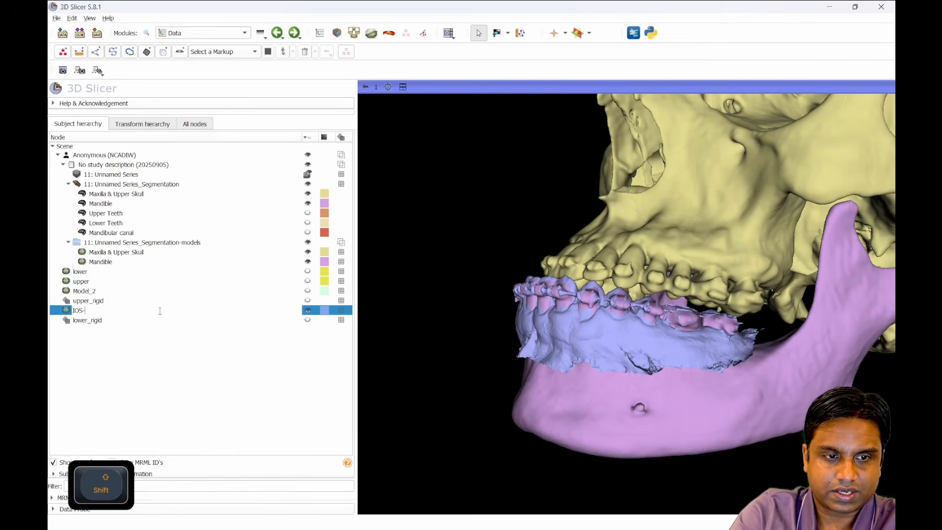
pyautogui.write('Lower')
pyautogui.press('Return')
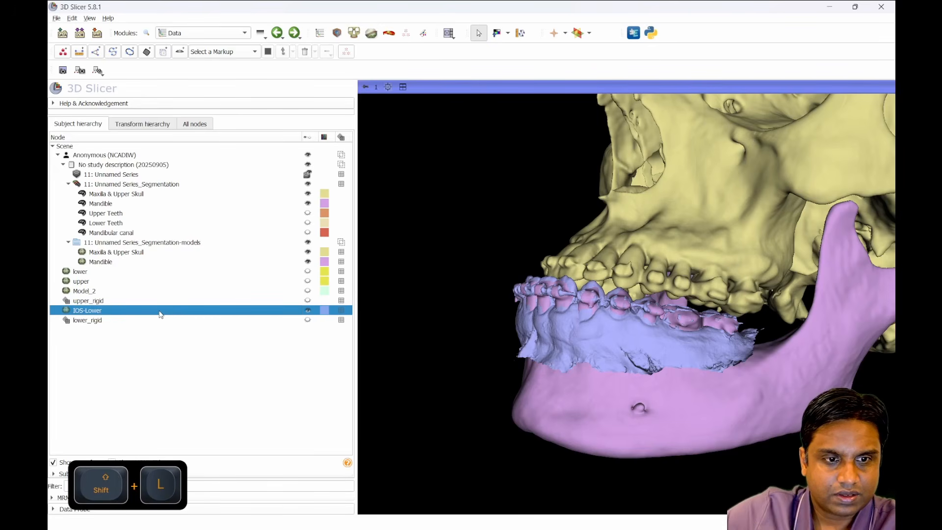
# Step: Show the registered upper scan Model_2 and rename it IOS-Upper
pyautogui.click(308, 291)
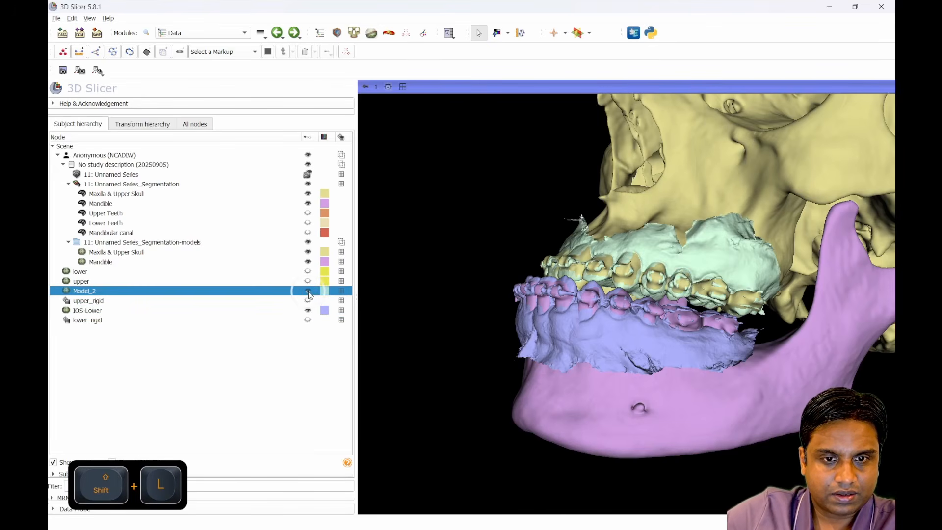
pyautogui.doubleClick(265, 294)
pyautogui.write('IOS')
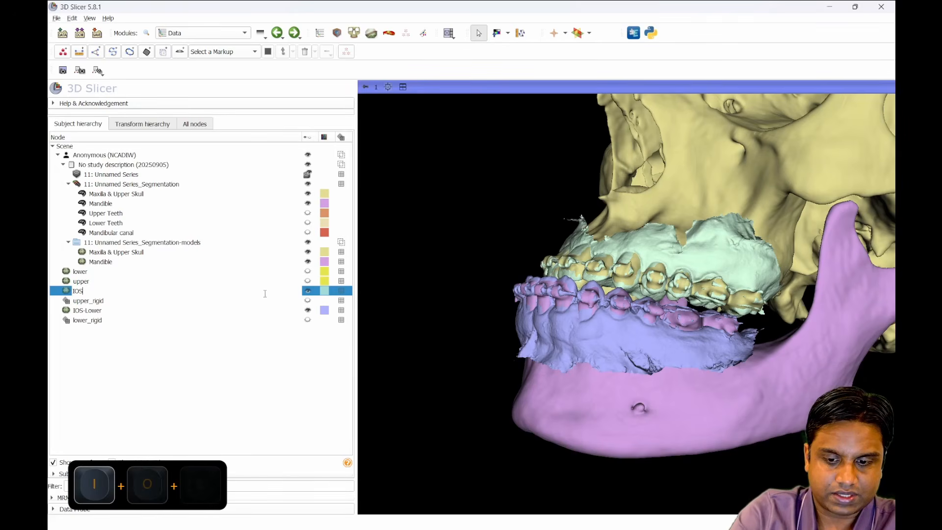
pyautogui.write('-Upper')
pyautogui.press('Return')
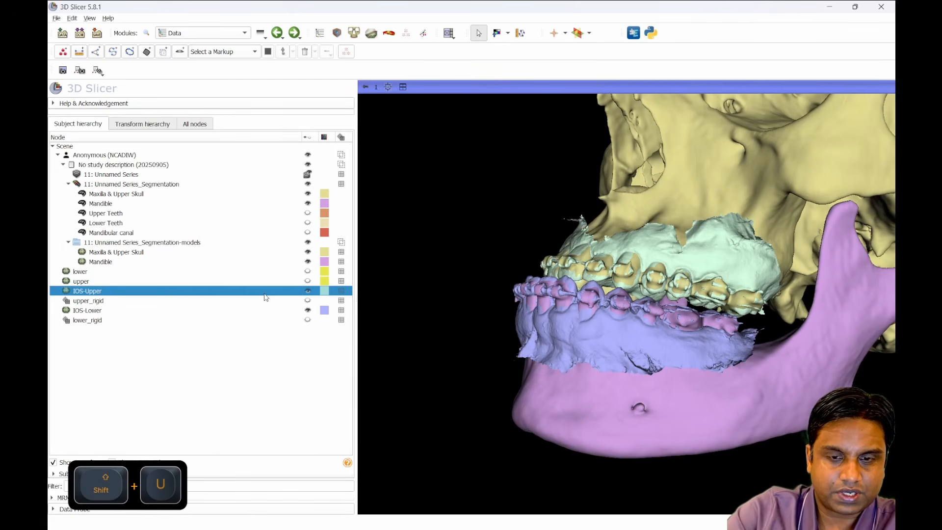
# Step: Search the modules for "model" and switch to the ModelClip module
pyautogui.moveTo(719, 190); pyautogui.dragTo(697, 218)
pyautogui.moveTo(621, 396); pyautogui.dragTo(641, 429)
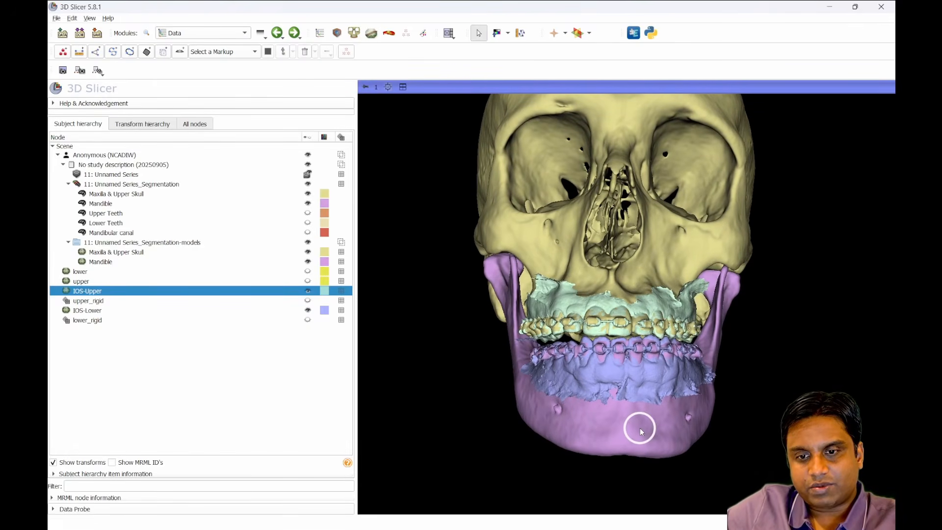
pyautogui.click(146, 33)
pyautogui.write('model')
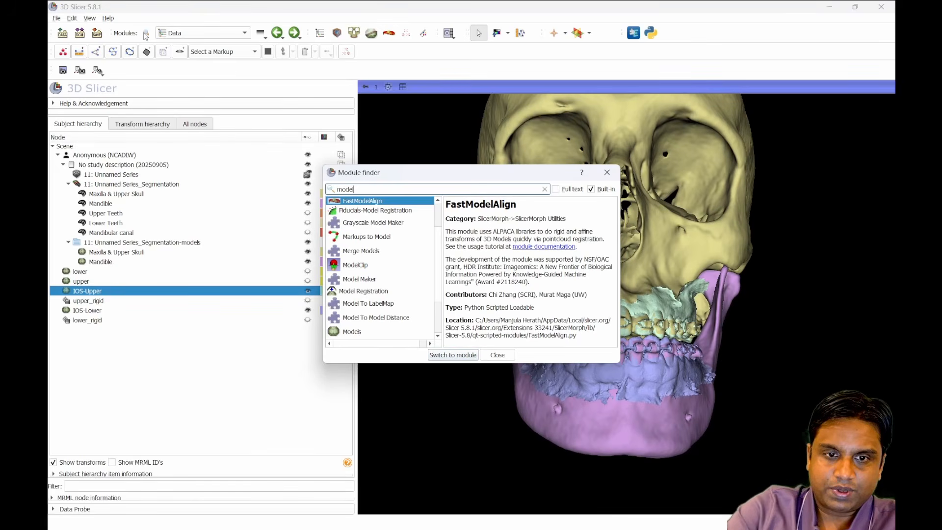
pyautogui.click(364, 266)
pyautogui.click(452, 356)
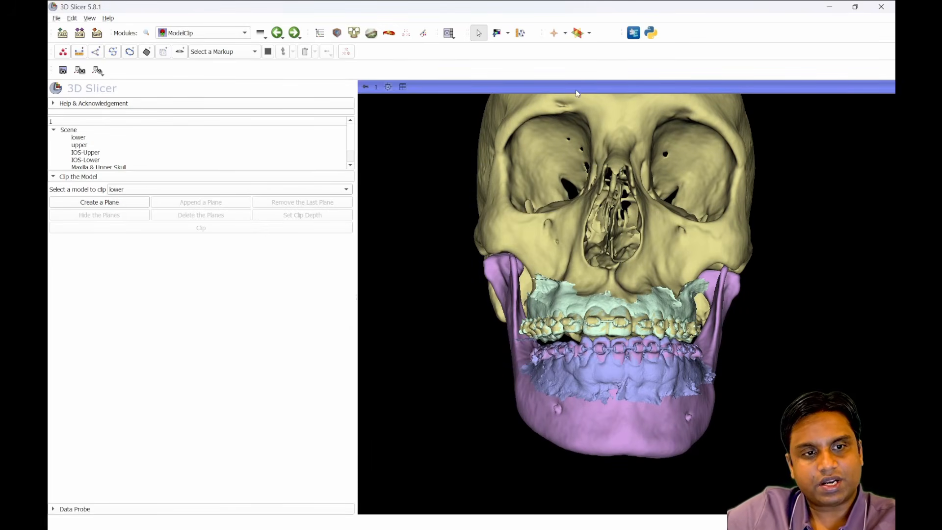
# Step: Choose Maxilla & Upper Skull as the model to clip
pyautogui.moveTo(631, 380); pyautogui.dragTo(579, 363)
pyautogui.click(157, 189)
pyautogui.click(220, 193)
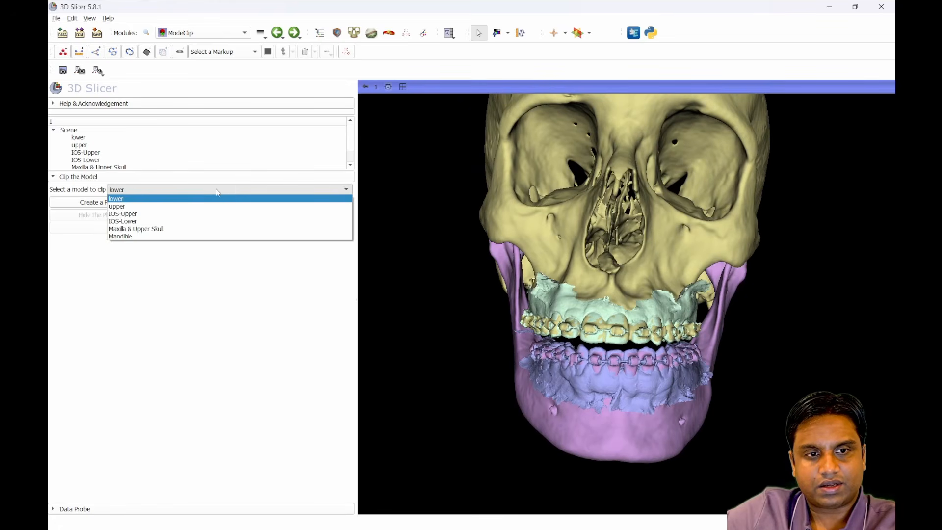
pyautogui.click(181, 229)
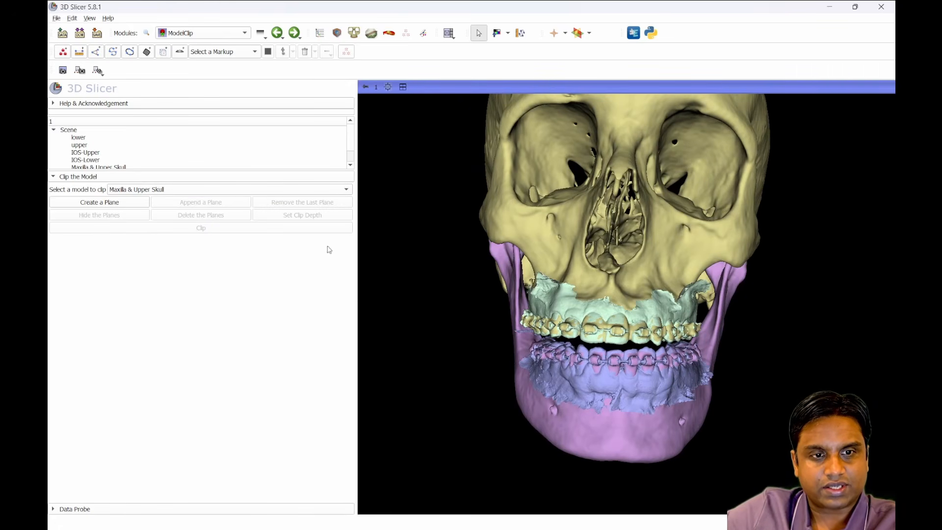
# Step: Create a clipping plane for the Maxilla & Upper Skull model and move it across the midface above the upper teeth
pyautogui.moveTo(558, 328); pyautogui.dragTo(435, 300)
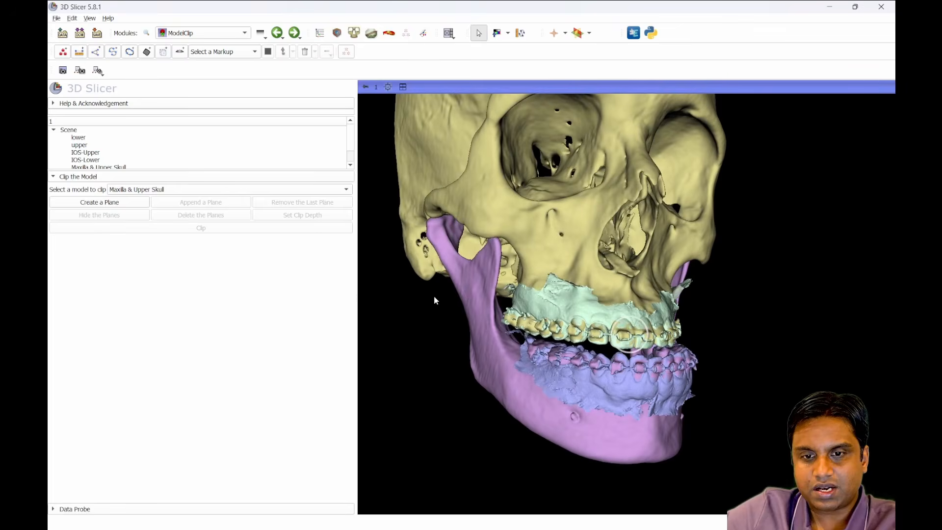
pyautogui.click(114, 203)
pyautogui.moveTo(615, 314); pyautogui.dragTo(426, 285, button='right')
pyautogui.moveTo(668, 319)
pyautogui.mouseDown()
pyautogui.moveTo(627, 307)
pyautogui.moveTo(665, 310)
pyautogui.mouseUp()
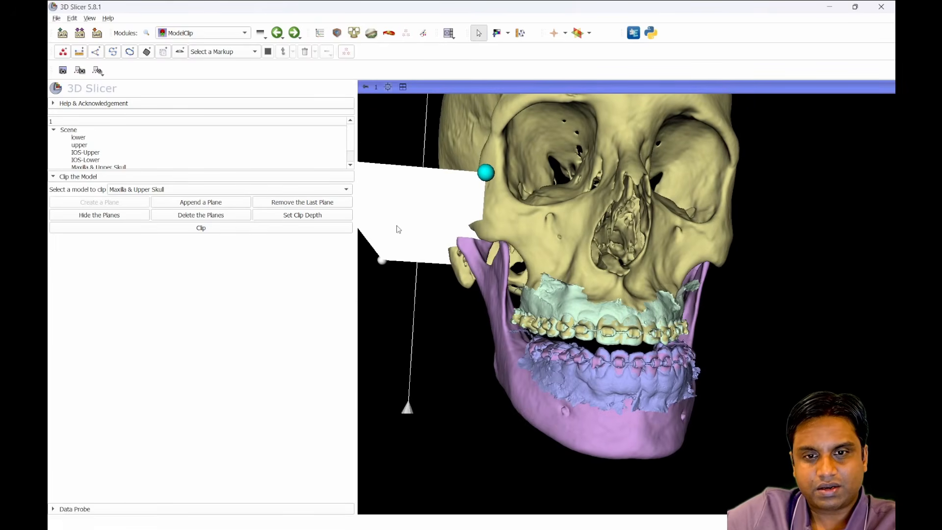
pyautogui.moveTo(406, 217); pyautogui.dragTo(582, 267)
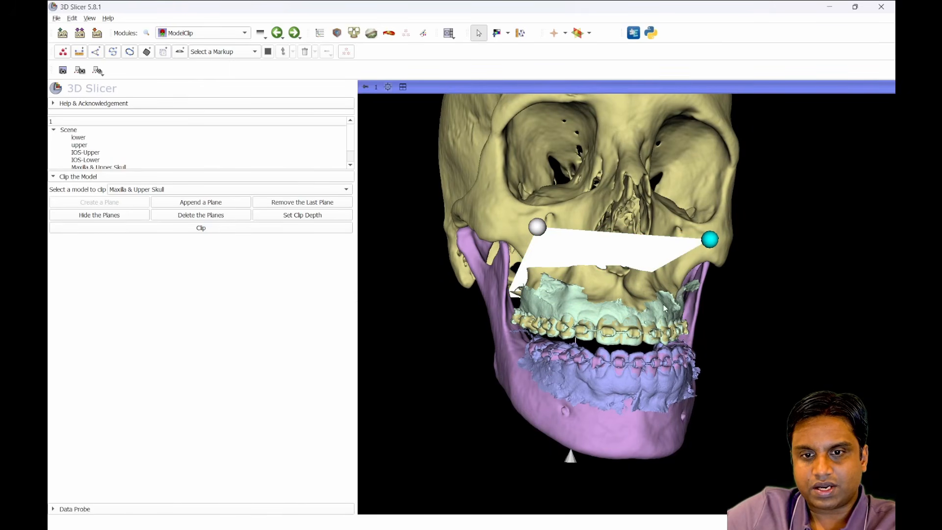
# Step: Adjust the clipping plane's extent above the upper scan, and pull its rear edge forward from behind the skull base
pyautogui.moveTo(698, 297); pyautogui.dragTo(652, 331)
pyautogui.moveTo(659, 273); pyautogui.dragTo(757, 311)
pyautogui.moveTo(491, 329); pyautogui.dragTo(553, 382)
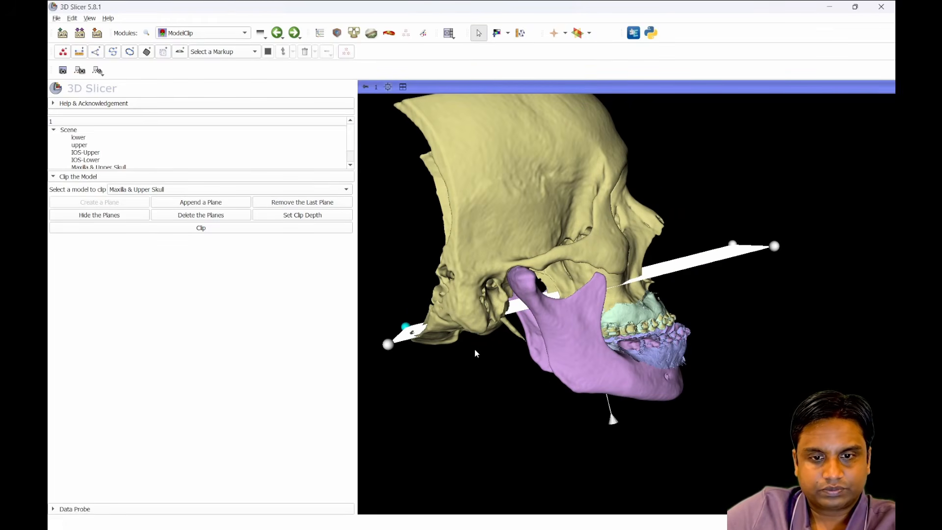
pyautogui.moveTo(392, 347); pyautogui.dragTo(498, 336)
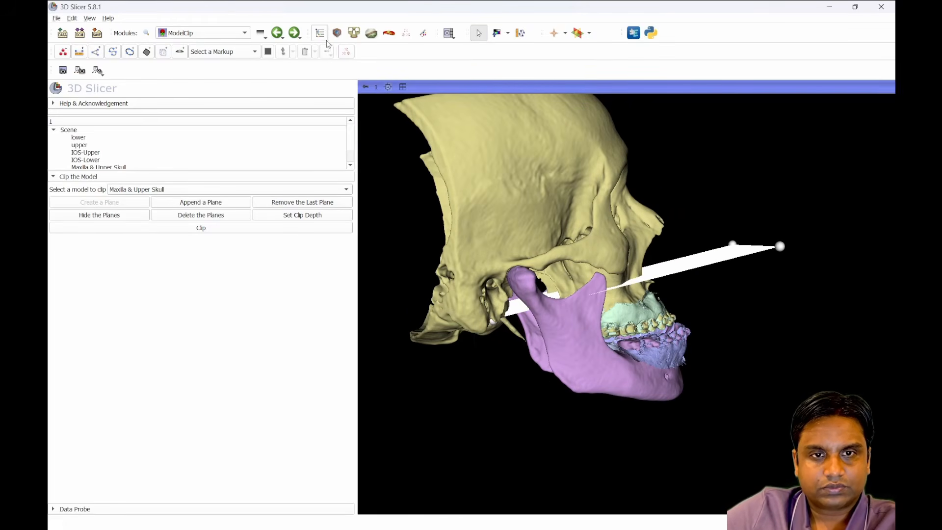
# Step: Hide the exported Mandible model in the Data module
pyautogui.click(320, 33)
pyautogui.click(308, 262)
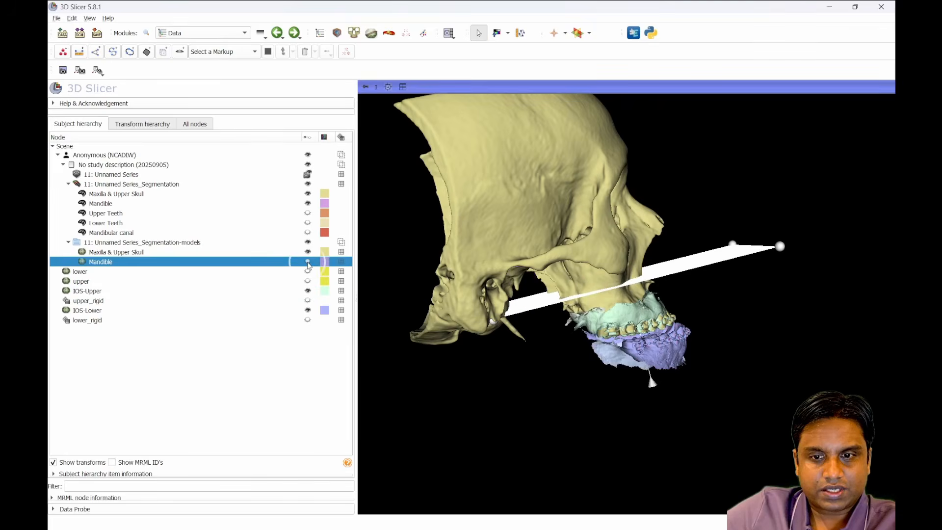
# Step: Examine the clipping plane's position relative to the upper scan, the maxilla and the skull base from several sides
pyautogui.moveTo(604, 372); pyautogui.dragTo(622, 365)
pyautogui.moveTo(705, 353); pyautogui.dragTo(471, 381)
pyautogui.moveTo(711, 320); pyautogui.dragTo(646, 333)
pyautogui.moveTo(658, 270); pyautogui.dragTo(609, 437)
pyautogui.moveTo(526, 378); pyautogui.dragTo(610, 380)
pyautogui.moveTo(608, 423)
pyautogui.mouseDown()
pyautogui.moveTo(599, 428)
pyautogui.moveTo(616, 423)
pyautogui.moveTo(606, 430)
pyautogui.mouseUp()
pyautogui.moveTo(626, 363); pyautogui.dragTo(433, 322)
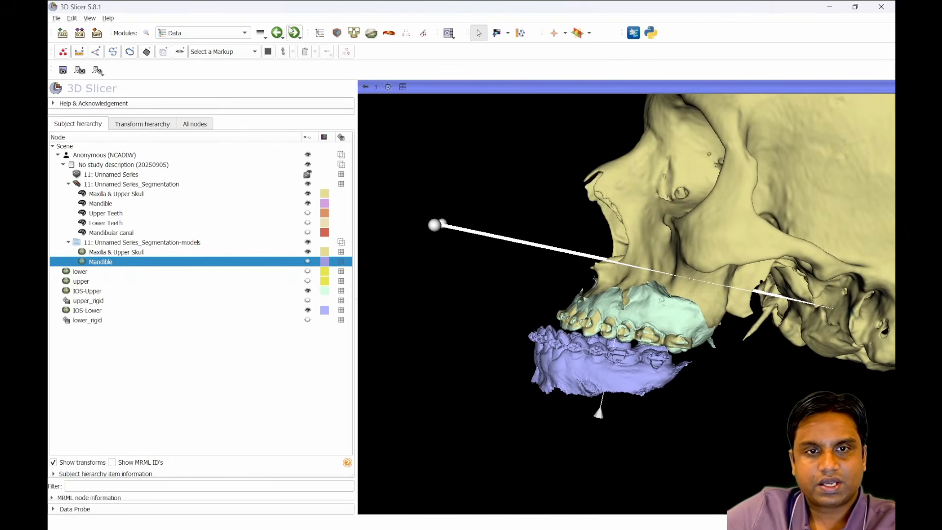
# Step: Set a clip depth for the Maxilla & Upper Skull plane in ModelClip and check the depth boundary behind the upper teeth
pyautogui.click(293, 33)
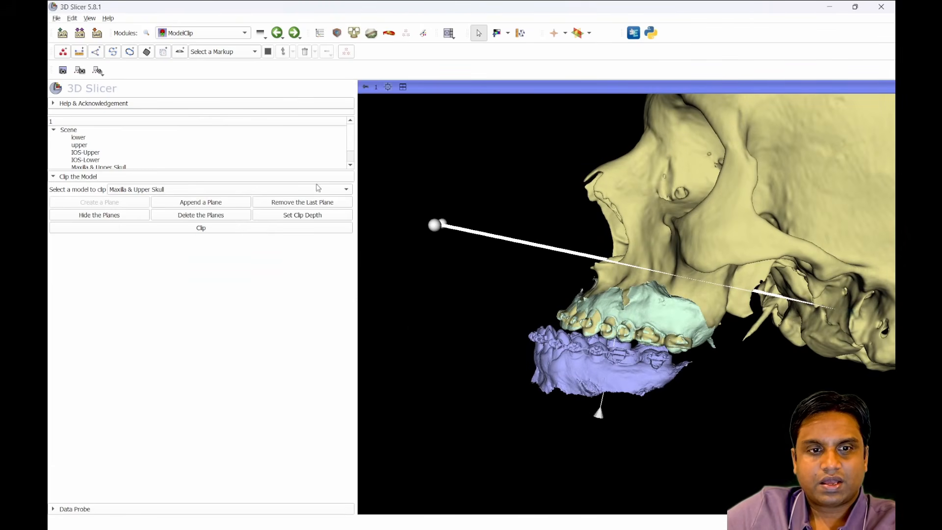
pyautogui.click(308, 216)
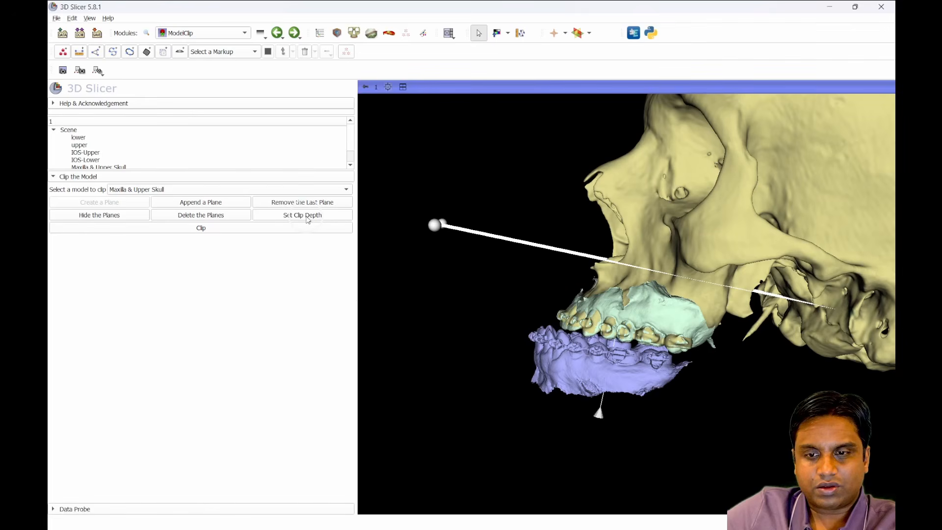
pyautogui.scroll(-3, 856, 376)
pyautogui.moveTo(856, 376); pyautogui.dragTo(811, 369)
pyautogui.moveTo(744, 296); pyautogui.dragTo(694, 316)
pyautogui.moveTo(651, 366); pyautogui.dragTo(645, 365)
pyautogui.moveTo(705, 367); pyautogui.dragTo(718, 368)
pyautogui.moveTo(694, 408); pyautogui.dragTo(766, 415)
pyautogui.moveTo(824, 413); pyautogui.dragTo(852, 401)
pyautogui.scroll(5, 755, 345)
pyautogui.moveTo(789, 345)
pyautogui.mouseDown()
pyautogui.moveTo(826, 360)
pyautogui.moveTo(785, 364)
pyautogui.mouseUp()
# Step: Clip the Maxilla & Upper Skull model and hide the original model so only the two clipped parts are displayed
pyautogui.click(241, 231)
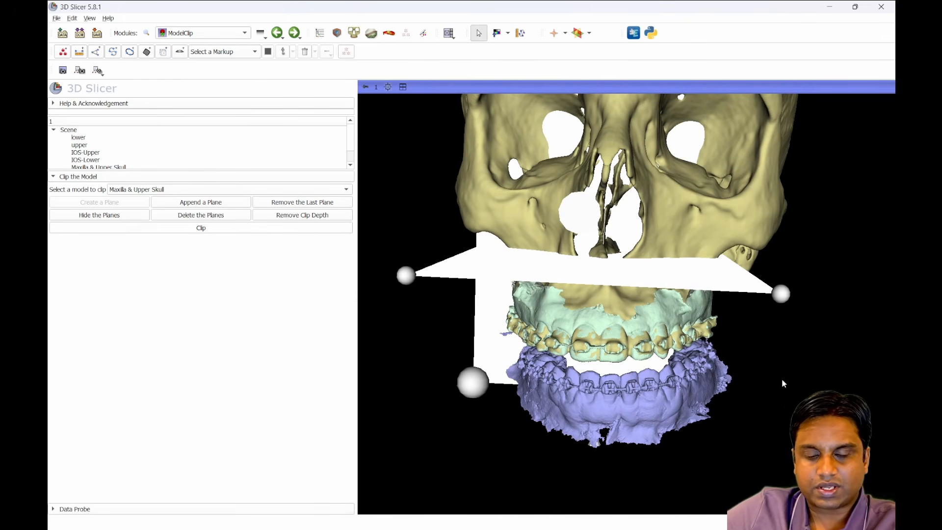
pyautogui.moveTo(780, 367); pyautogui.dragTo(633, 332)
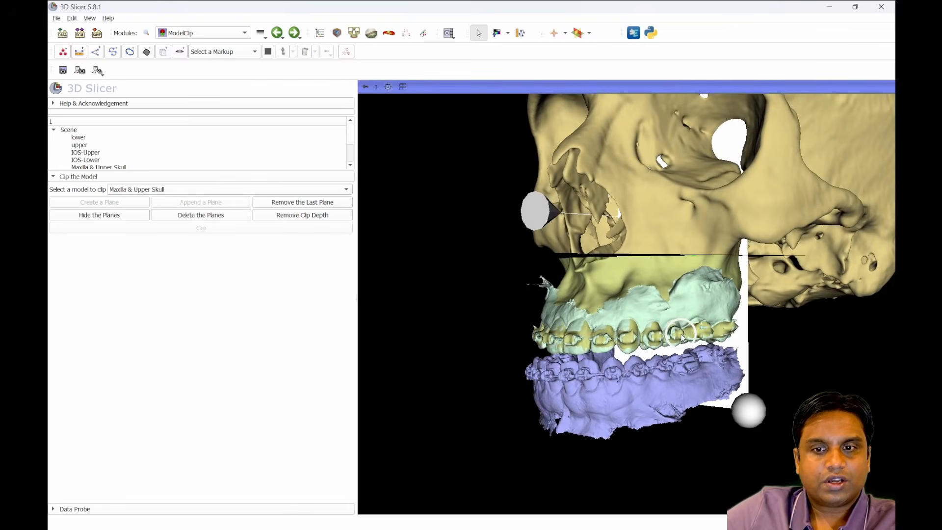
pyautogui.click(319, 36)
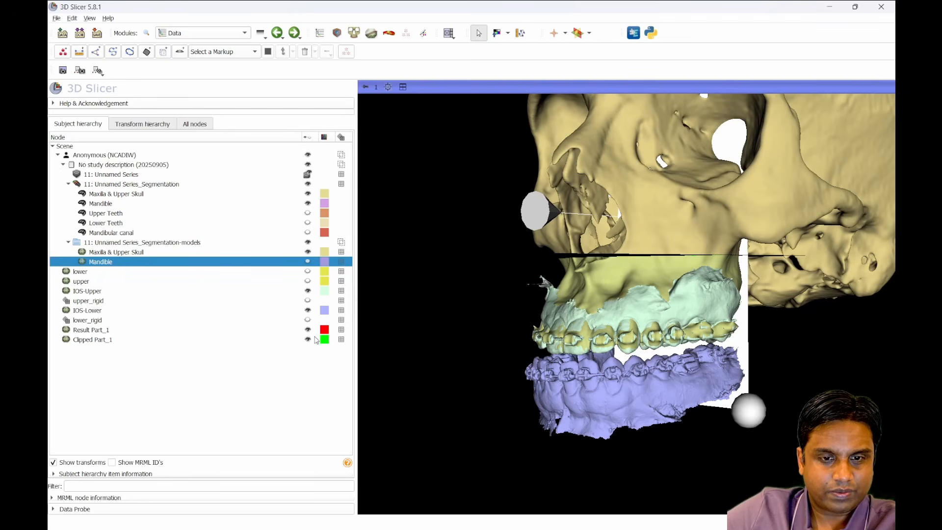
pyautogui.click(307, 252)
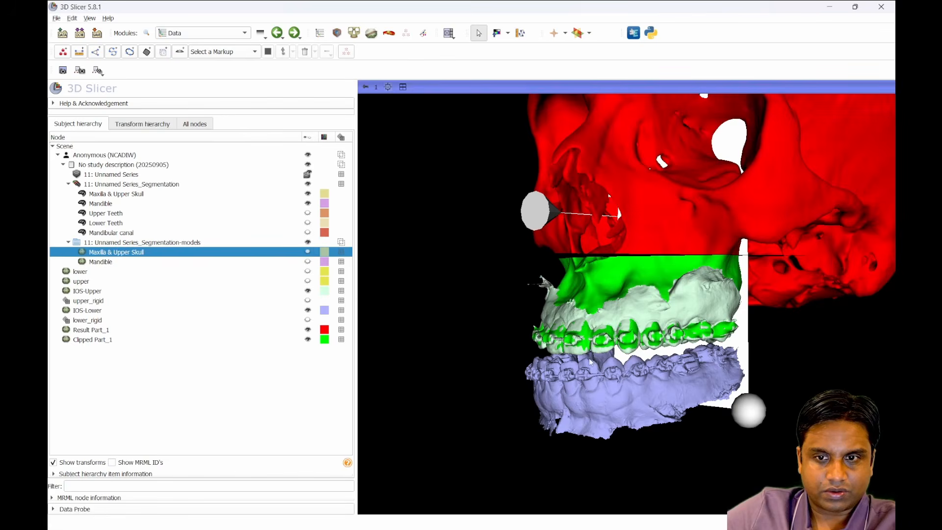
pyautogui.moveTo(483, 338); pyautogui.dragTo(318, 329)
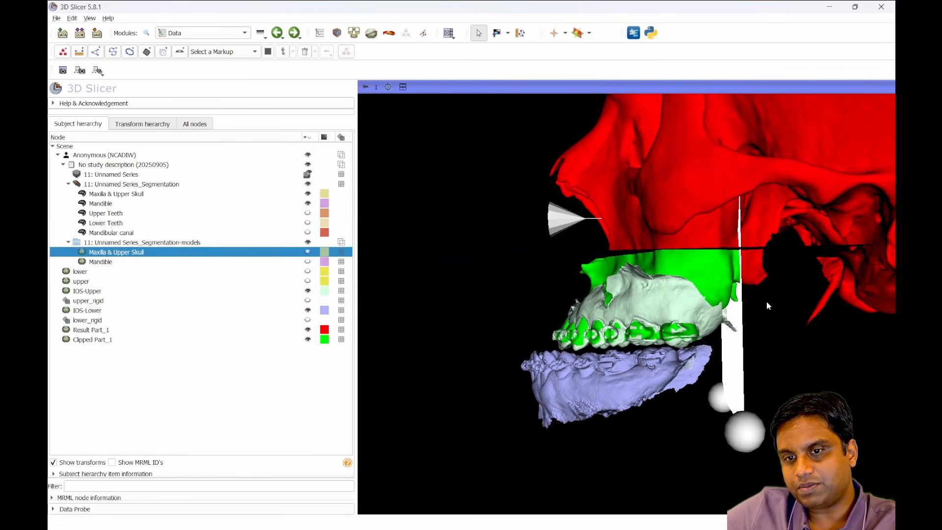
pyautogui.moveTo(766, 302); pyautogui.dragTo(700, 379)
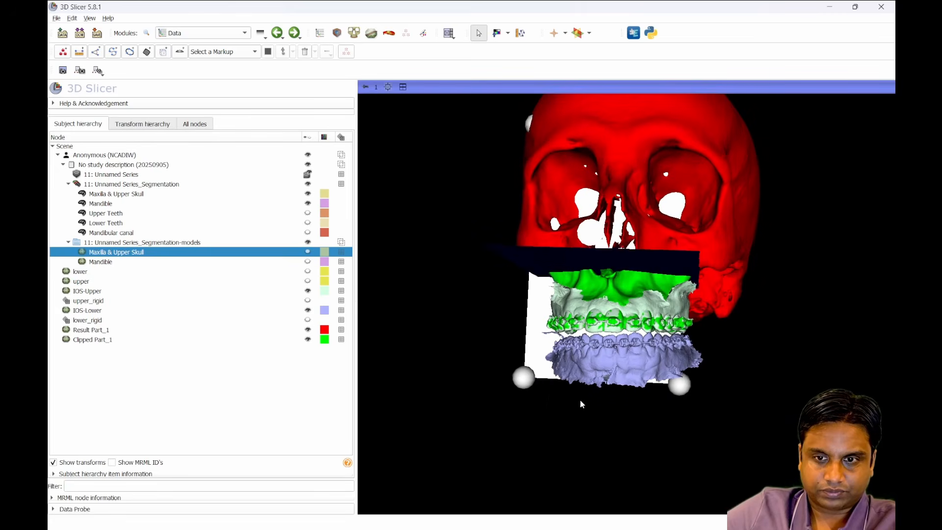
pyautogui.moveTo(580, 403); pyautogui.dragTo(599, 410)
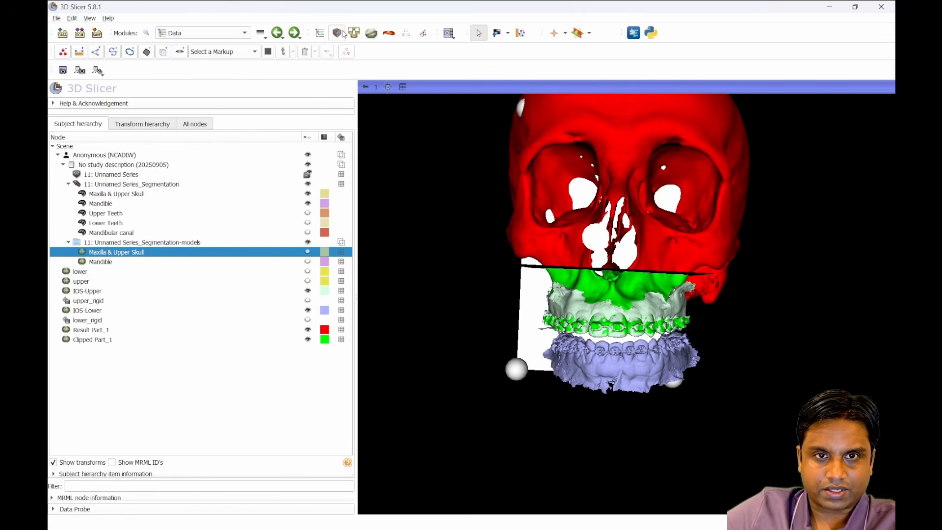
# Step: Hide the clipping planes used for the maxilla in ModelClip
pyautogui.click(277, 35)
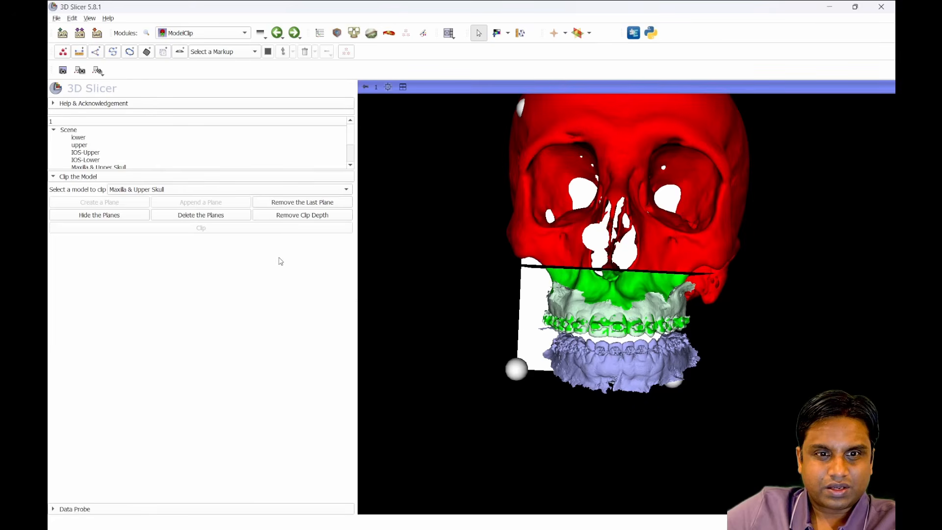
pyautogui.click(99, 216)
pyautogui.moveTo(524, 347); pyautogui.dragTo(574, 357)
pyautogui.moveTo(542, 280); pyautogui.dragTo(562, 286)
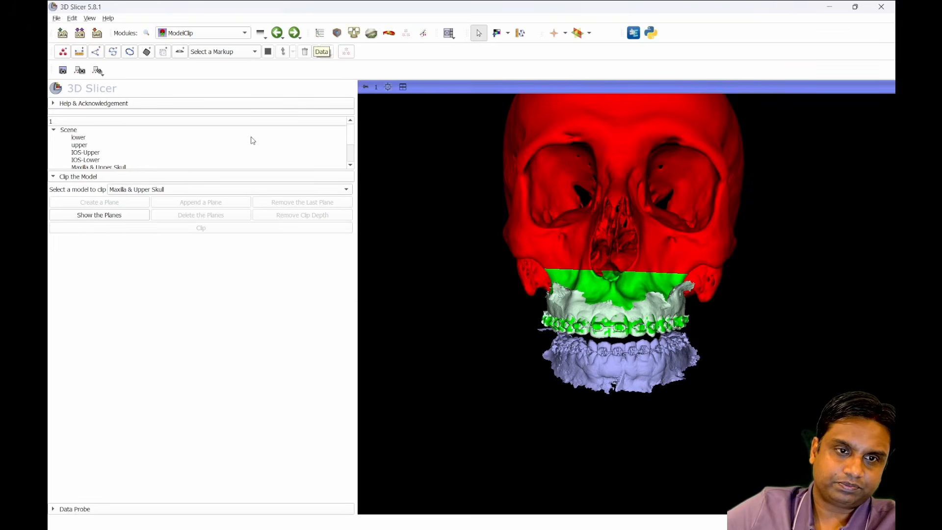
# Step: Show the exported Mandible model again in the Data module
pyautogui.click(324, 34)
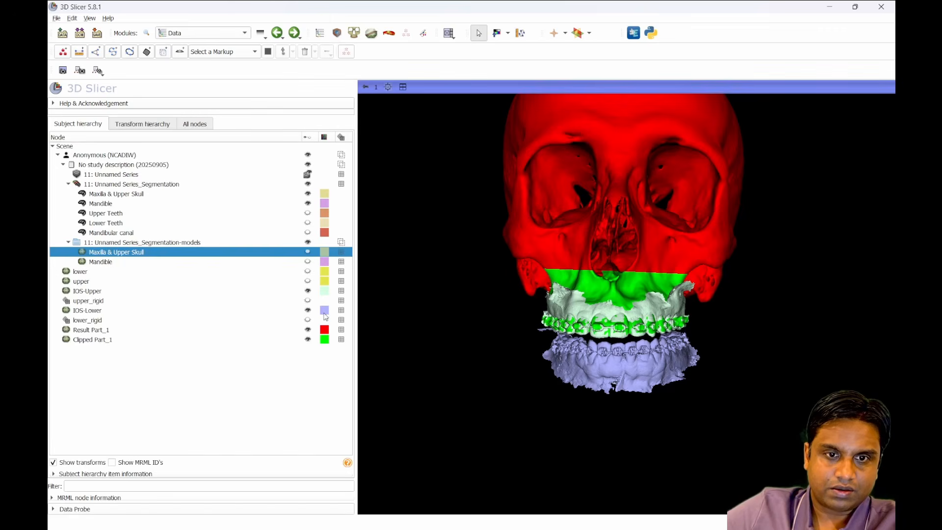
pyautogui.click(309, 263)
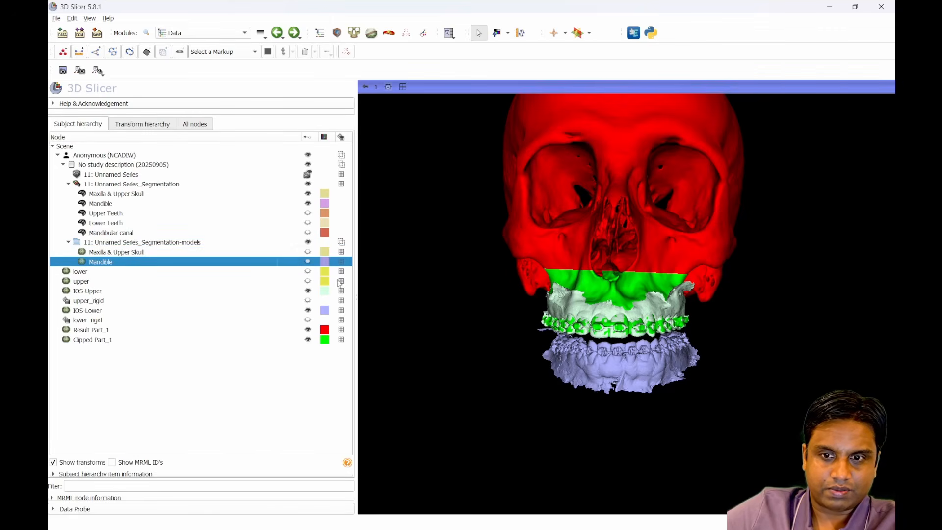
pyautogui.click(308, 261)
pyautogui.moveTo(482, 337); pyautogui.dragTo(416, 330)
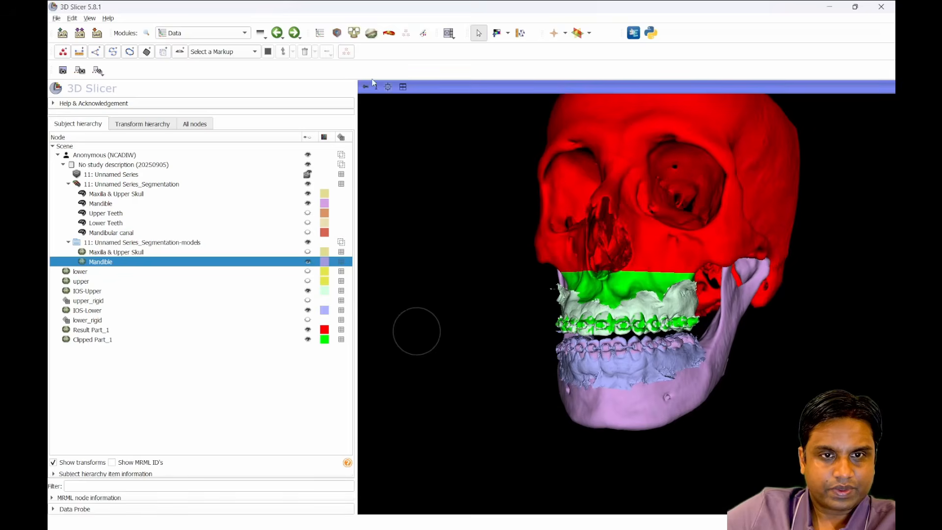
# Step: Return to ModelClip and choose Mandible as the model to clip
pyautogui.click(277, 33)
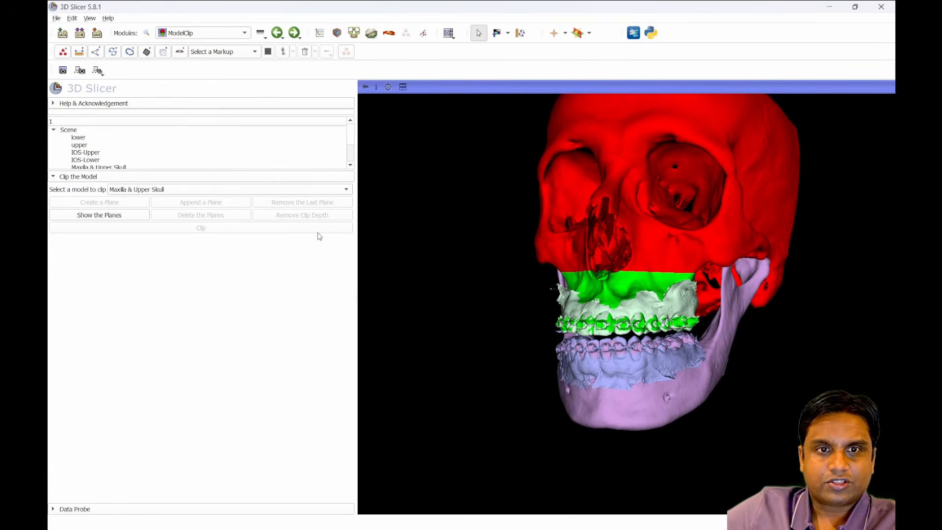
pyautogui.click(153, 190)
pyautogui.click(154, 236)
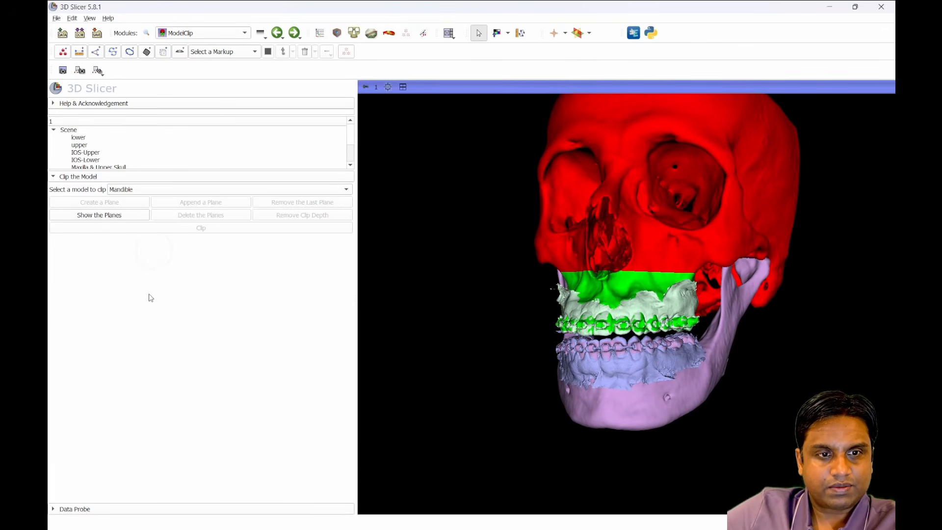
# Step: Show the old maxillary clipping planes, remove their clip depth and delete them
pyautogui.click(136, 221)
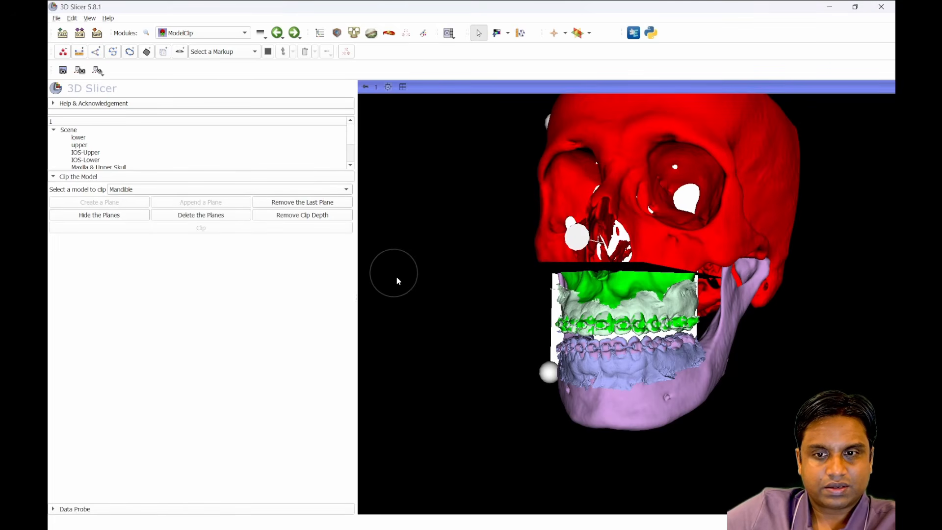
pyautogui.moveTo(447, 265); pyautogui.dragTo(448, 267)
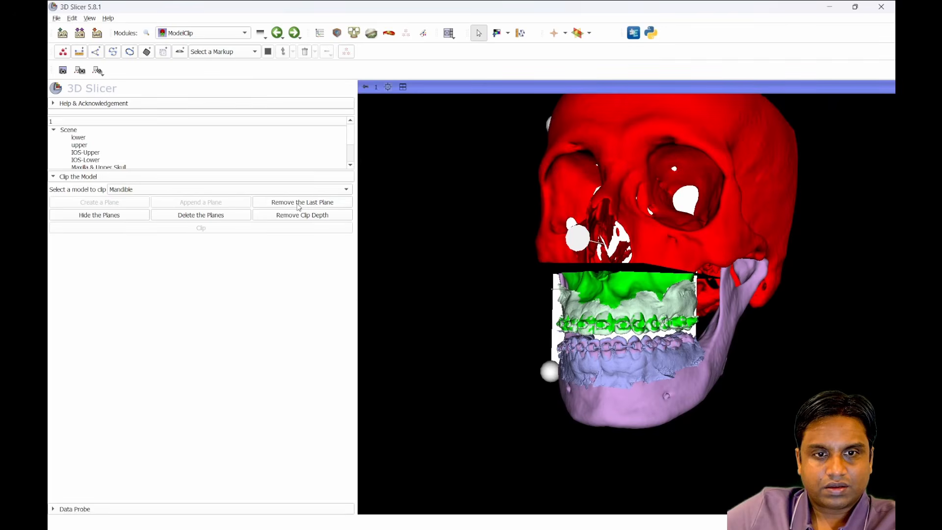
pyautogui.click(296, 219)
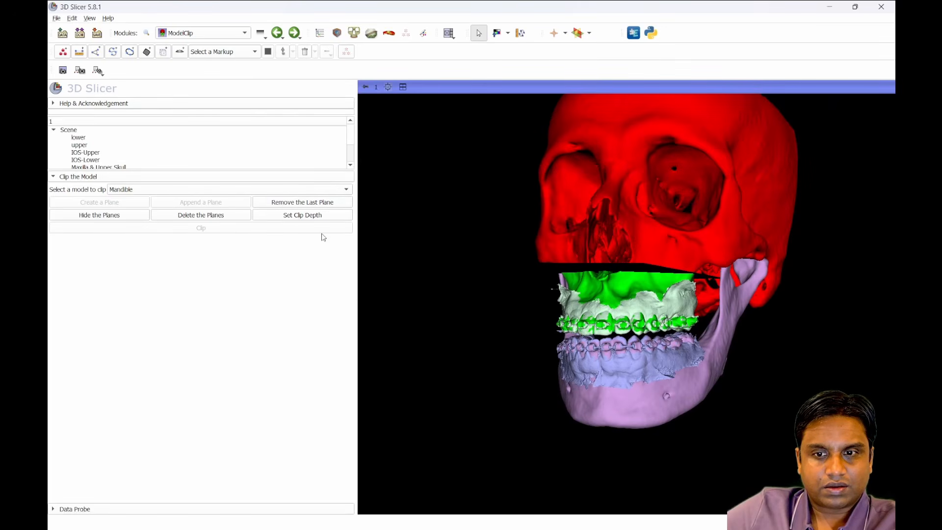
pyautogui.moveTo(461, 324); pyautogui.dragTo(470, 340)
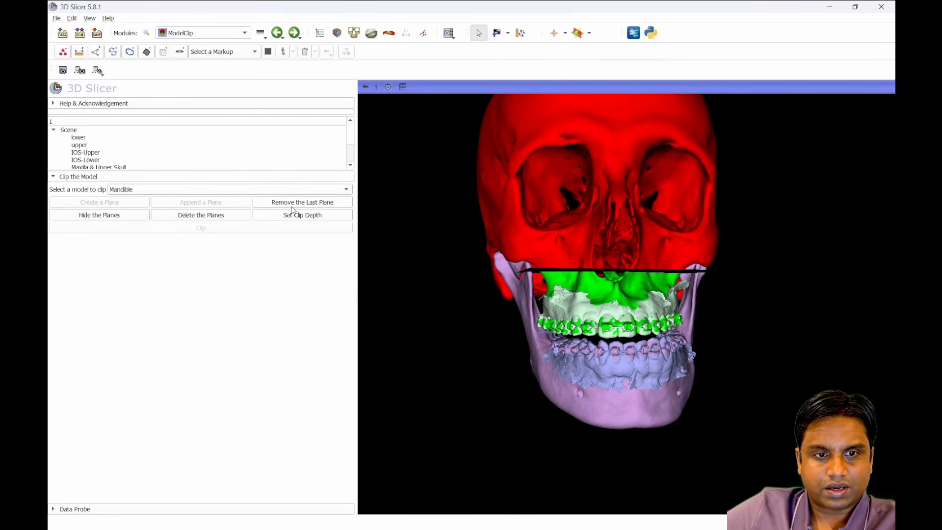
pyautogui.click(214, 220)
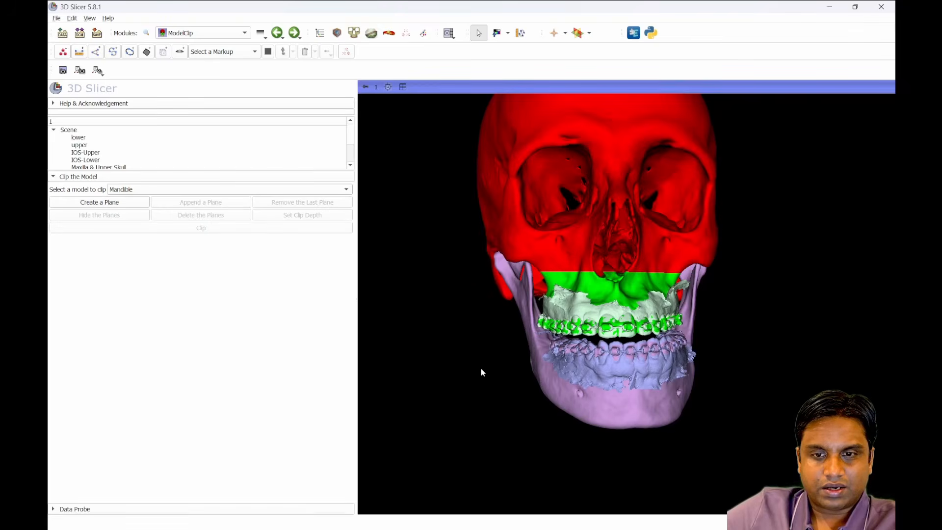
# Step: Hide Result Part_1, Clipped Part_1 and IOS-Upper, leaving the mandible and the lower scan in view
pyautogui.moveTo(481, 367); pyautogui.dragTo(608, 388)
pyautogui.scroll(3, 561, 390)
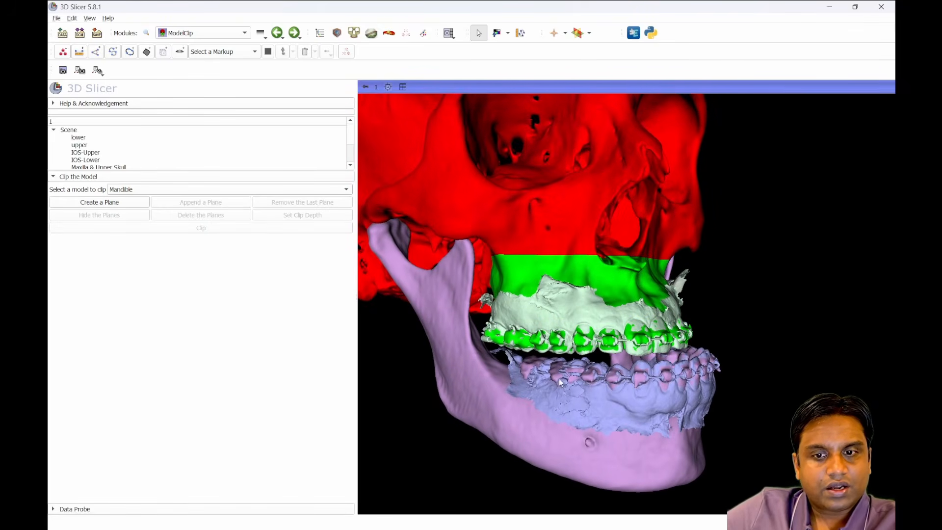
pyautogui.click(316, 35)
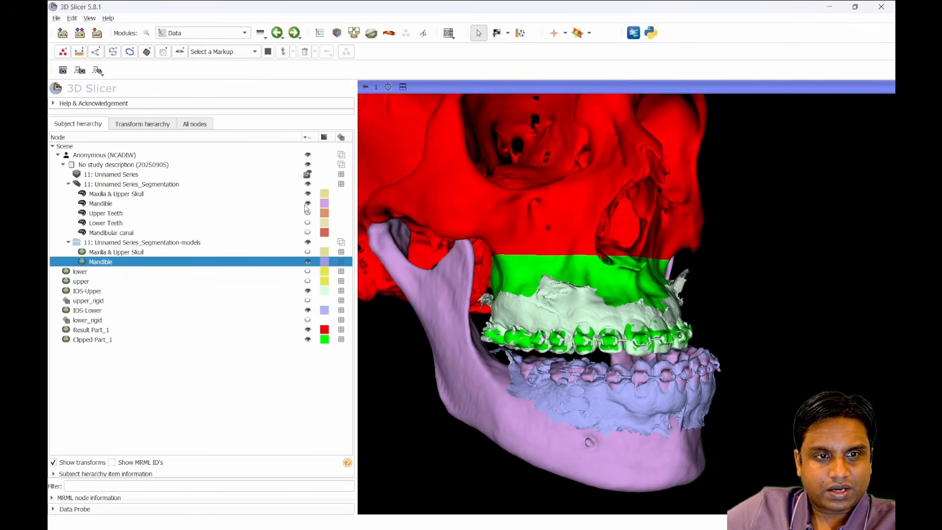
pyautogui.click(307, 330)
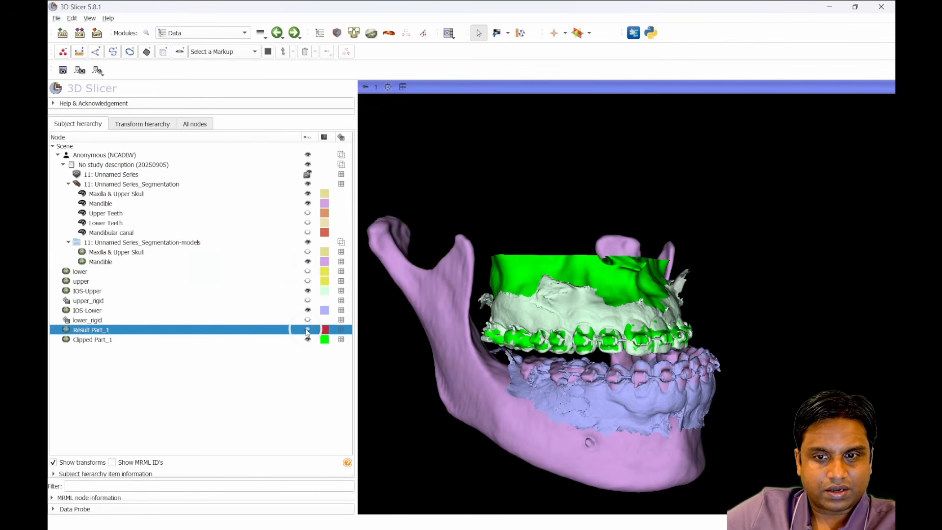
pyautogui.click(307, 340)
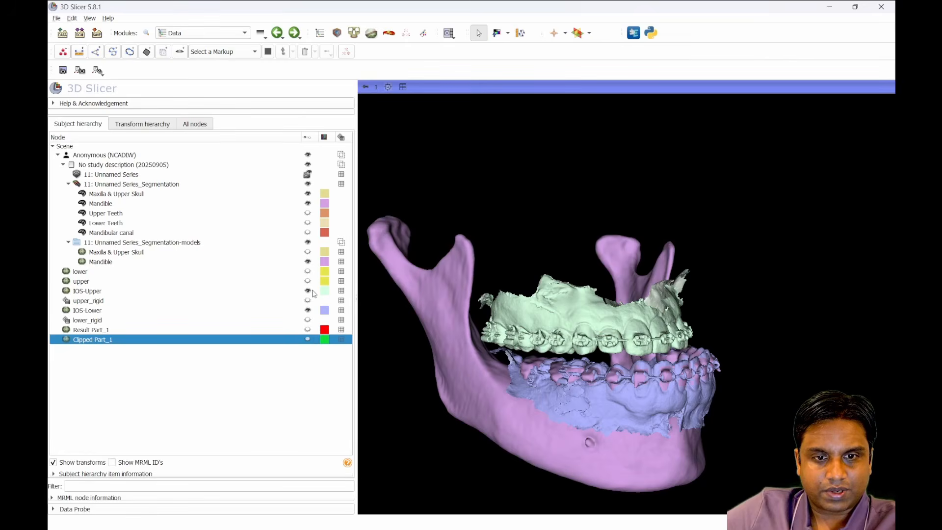
pyautogui.click(308, 291)
pyautogui.moveTo(520, 344); pyautogui.dragTo(510, 400)
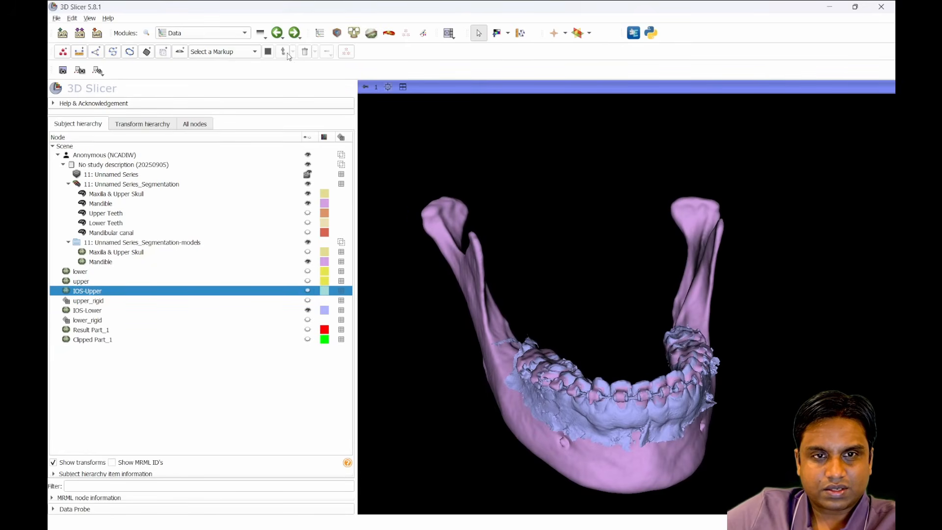
# Step: Create a clipping plane for the Mandible model and move it down from the condyle to the side of the mandibular body
pyautogui.click(279, 38)
pyautogui.click(118, 204)
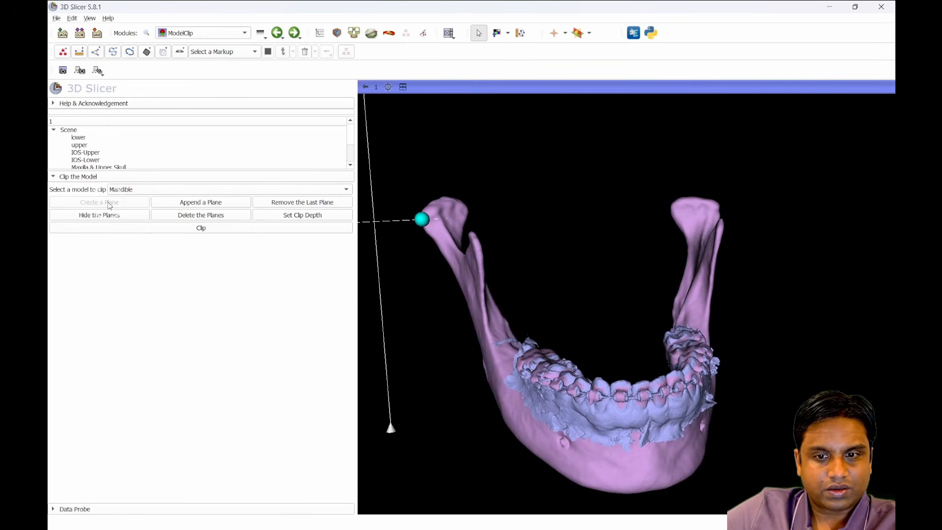
pyautogui.scroll(-6, 452, 310)
pyautogui.scroll(5, 539, 358)
pyautogui.moveTo(565, 390); pyautogui.dragTo(519, 387)
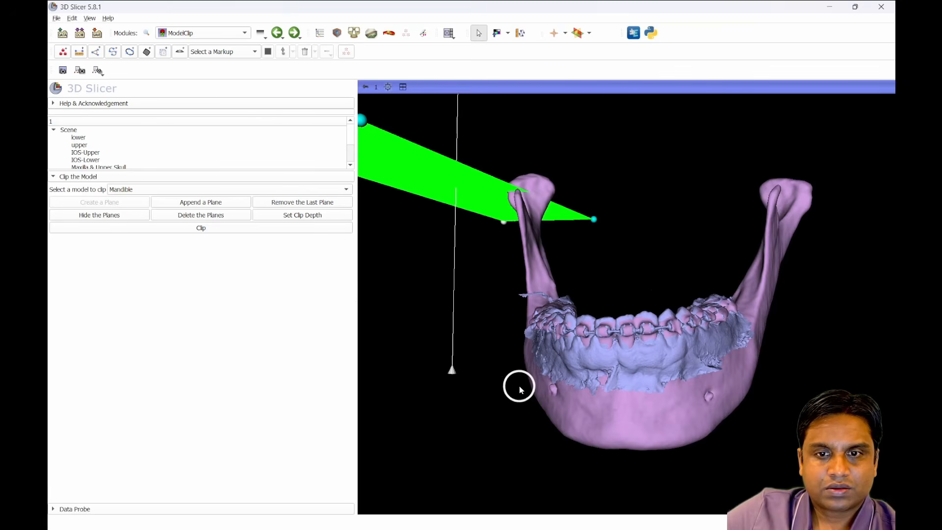
pyautogui.moveTo(477, 324); pyautogui.dragTo(535, 357)
pyautogui.moveTo(441, 150); pyautogui.dragTo(494, 303)
pyautogui.moveTo(508, 211); pyautogui.dragTo(543, 364)
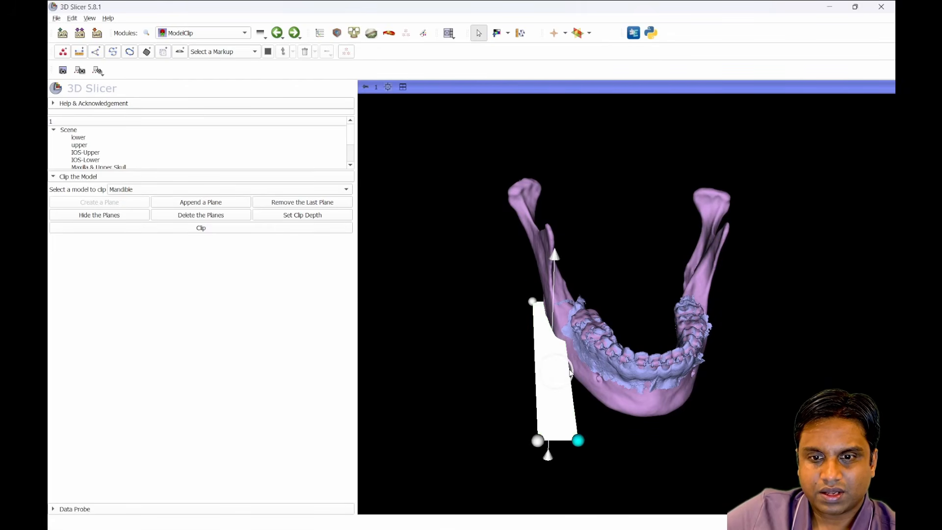
pyautogui.moveTo(579, 255); pyautogui.dragTo(733, 319)
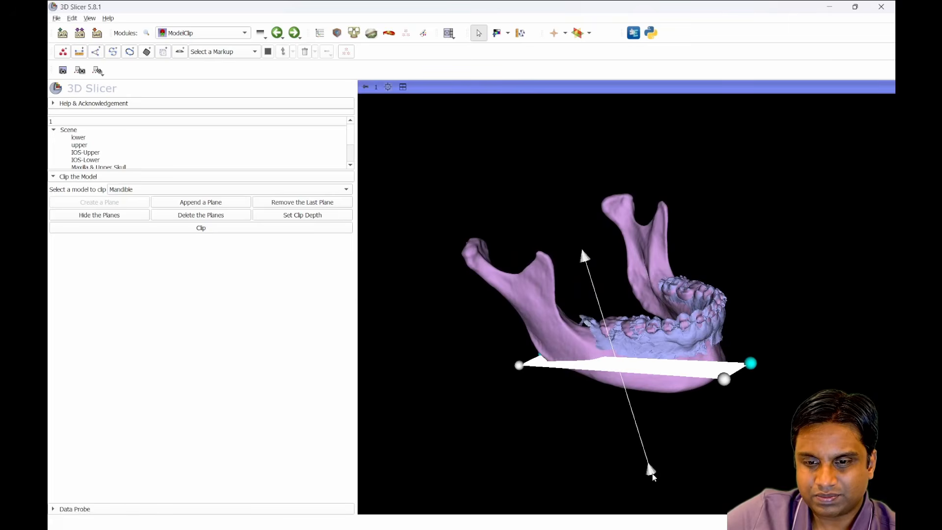
# Step: Rotate the mandibular clipping plane from its flat orientation until it stands upright beside the mandibular body
pyautogui.moveTo(651, 472); pyautogui.dragTo(608, 368)
pyautogui.scroll(3, 603, 363)
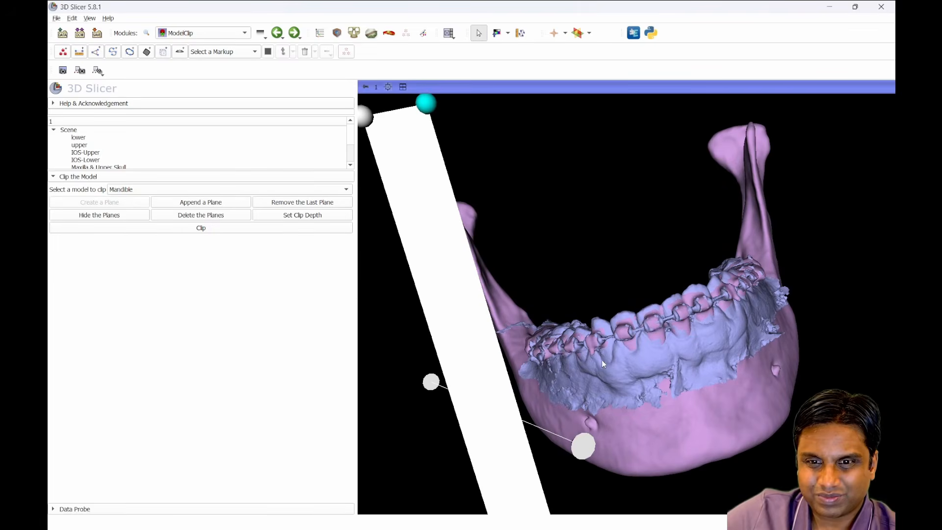
pyautogui.moveTo(488, 394); pyautogui.dragTo(586, 307)
pyautogui.scroll(-4, 584, 319)
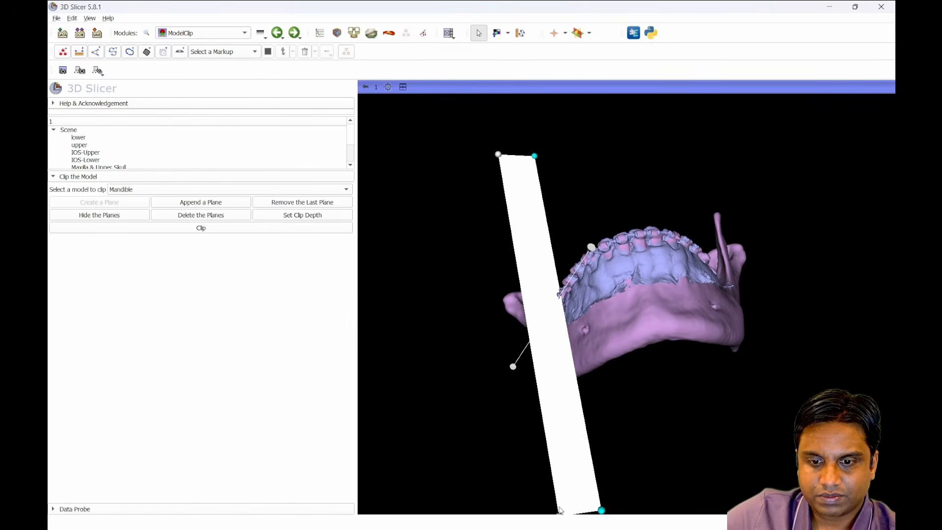
# Step: Shorten the mandibular clipping plane by pulling in both of its far ends toward the jaw
pyautogui.moveTo(560, 515); pyautogui.dragTo(555, 369)
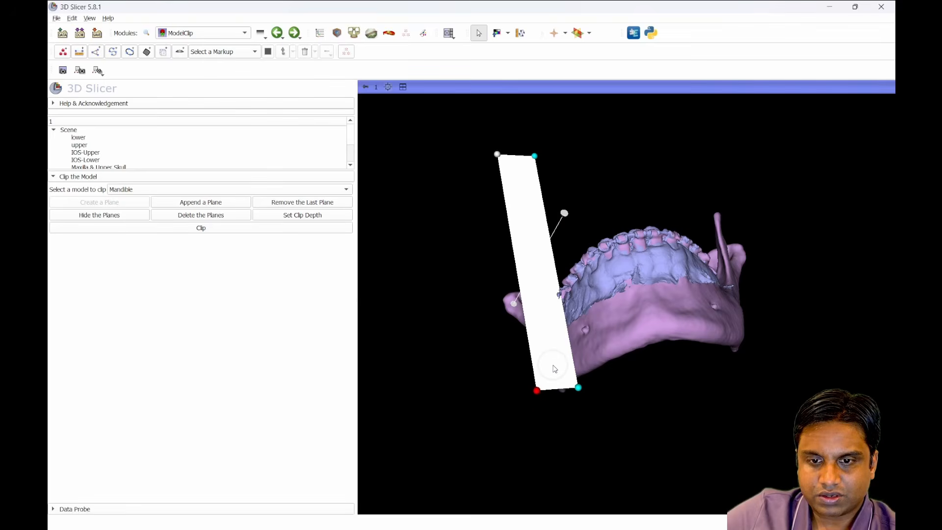
pyautogui.moveTo(497, 155); pyautogui.dragTo(506, 308)
pyautogui.moveTo(606, 290); pyautogui.dragTo(543, 358)
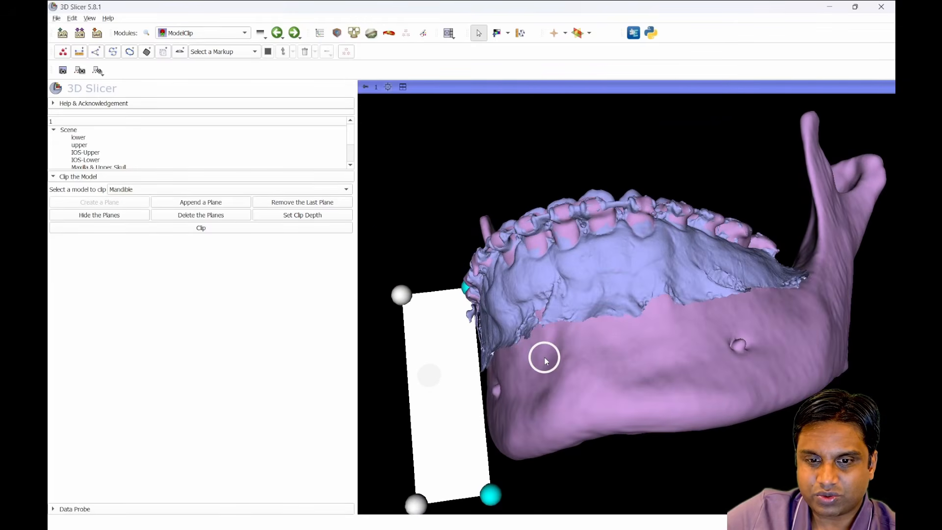
# Step: Fine-tune the upright clipping plane so its inner edge meets the outer surface of the mandibular body
pyautogui.moveTo(444, 413); pyautogui.dragTo(472, 430)
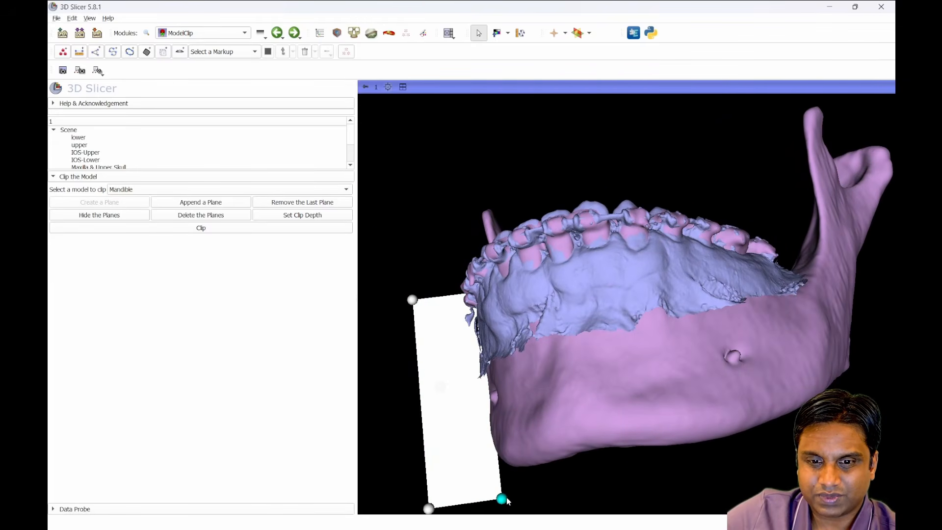
pyautogui.moveTo(558, 376); pyautogui.dragTo(501, 253)
pyautogui.moveTo(513, 202); pyautogui.dragTo(519, 180)
pyautogui.moveTo(480, 121); pyautogui.dragTo(519, 131)
pyautogui.moveTo(592, 182); pyautogui.dragTo(687, 194)
# Step: Append a second clipping plane and angle it backward along the mandibular body, hiding and reshowing the Mandible model to check its position
pyautogui.click(220, 204)
pyautogui.click(320, 33)
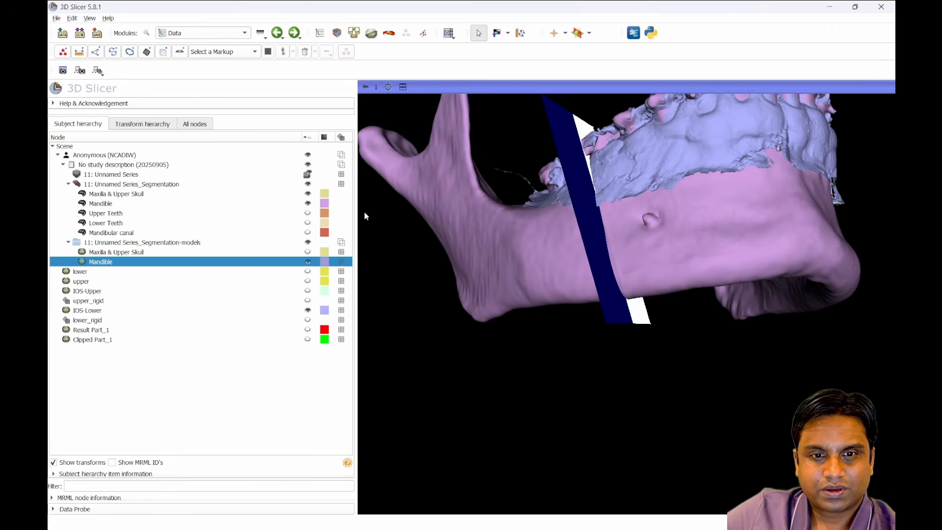
pyautogui.click(308, 262)
pyautogui.moveTo(368, 263); pyautogui.dragTo(49, 192)
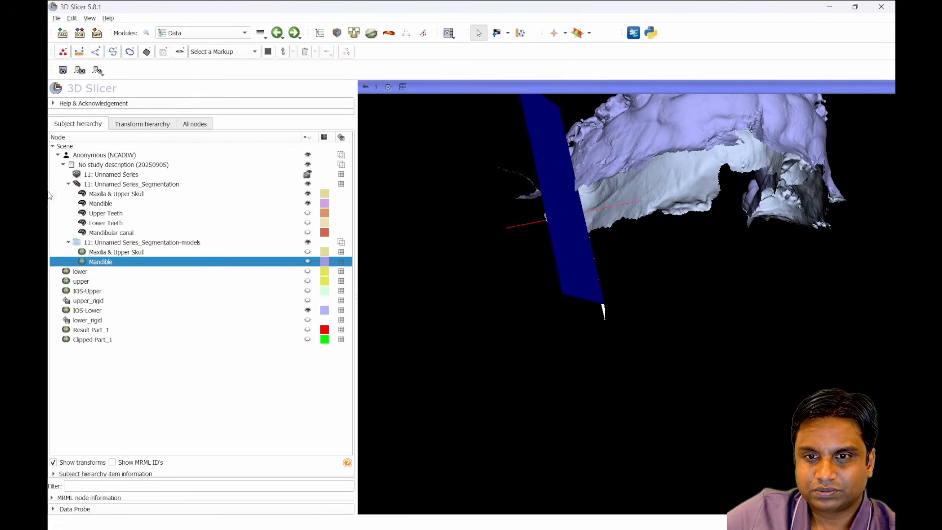
pyautogui.click(308, 261)
pyautogui.moveTo(673, 142); pyautogui.dragTo(570, 391)
pyautogui.moveTo(621, 420); pyautogui.dragTo(902, 421)
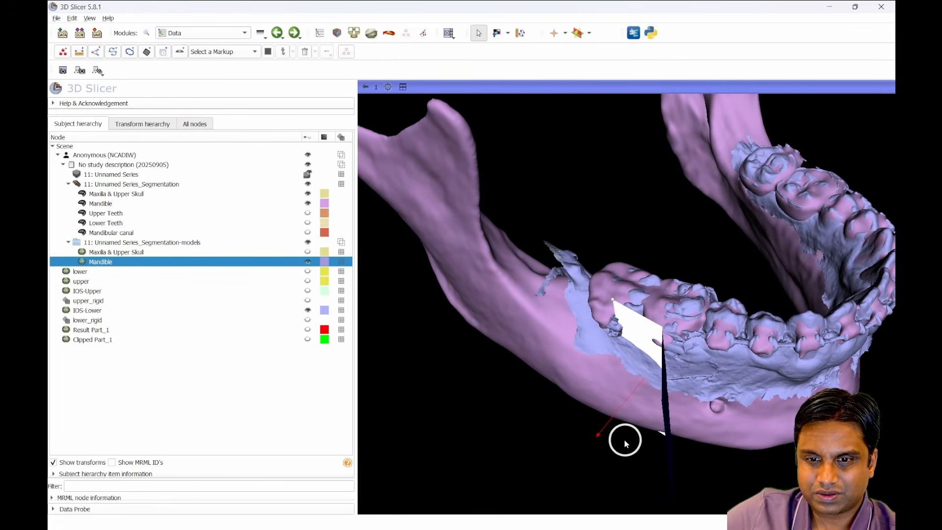
pyautogui.moveTo(624, 440); pyautogui.dragTo(633, 449)
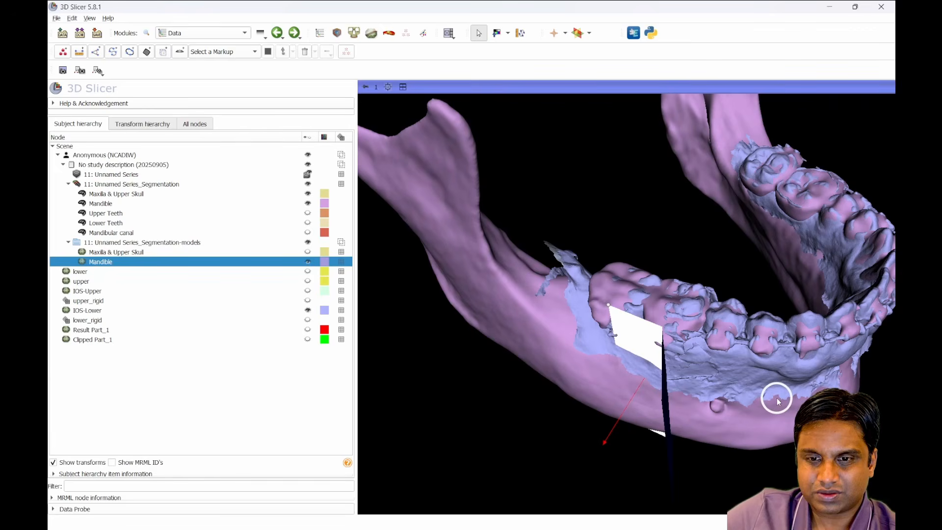
# Step: Append a third clipping plane behind the second and swing its free end backward toward the ramus
pyautogui.click(276, 32)
pyautogui.click(201, 202)
pyautogui.moveTo(491, 275); pyautogui.dragTo(612, 333)
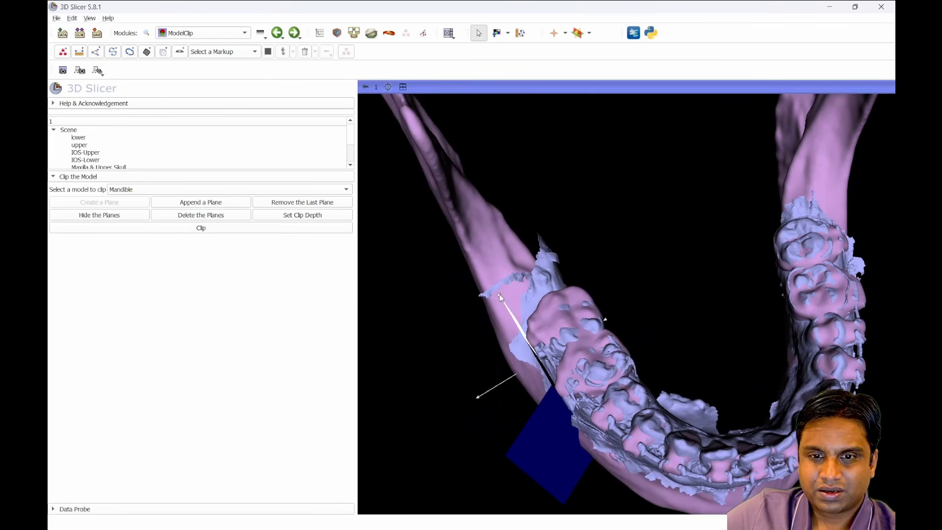
pyautogui.moveTo(500, 296); pyautogui.dragTo(584, 260)
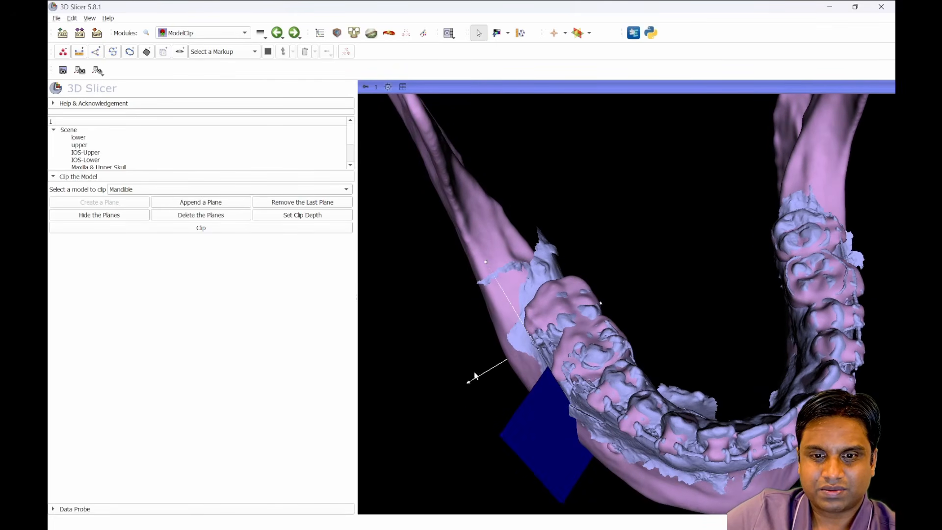
pyautogui.moveTo(452, 363); pyautogui.dragTo(478, 161)
pyautogui.moveTo(495, 235); pyautogui.dragTo(569, 429)
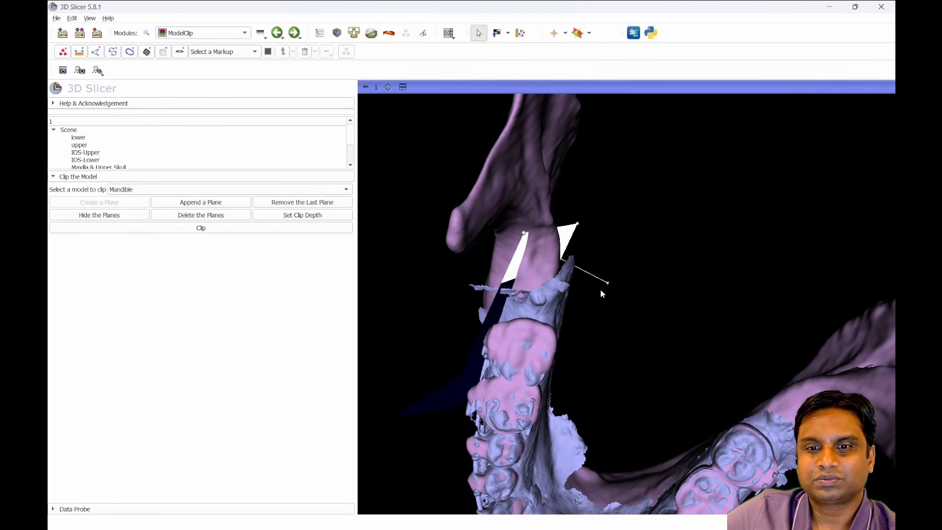
# Step: Refine the angle and extent of the third clipping plane so it cuts lengthwise through the ramus
pyautogui.moveTo(581, 225); pyautogui.dragTo(716, 307)
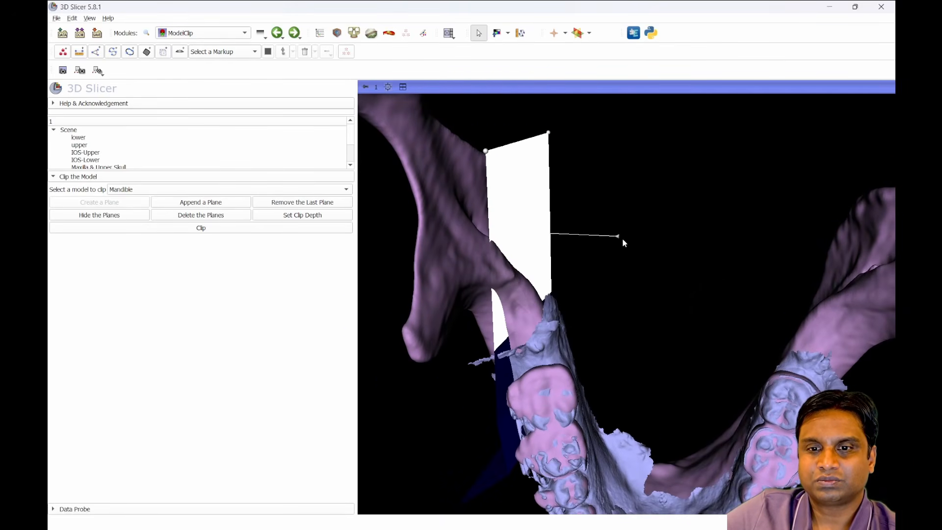
pyautogui.moveTo(619, 238); pyautogui.dragTo(290, 352)
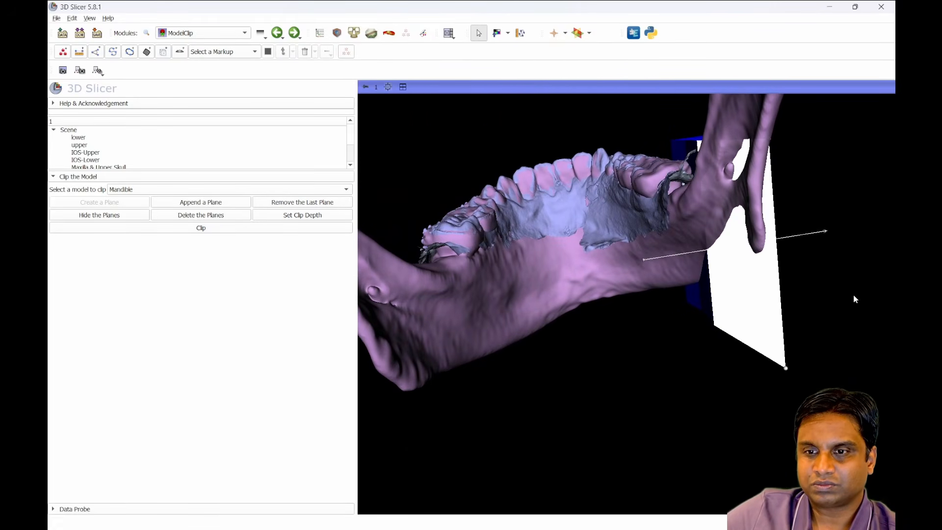
pyautogui.moveTo(826, 235); pyautogui.dragTo(753, 274)
pyautogui.moveTo(676, 303); pyautogui.dragTo(879, 292)
pyautogui.moveTo(468, 251); pyautogui.dragTo(562, 288)
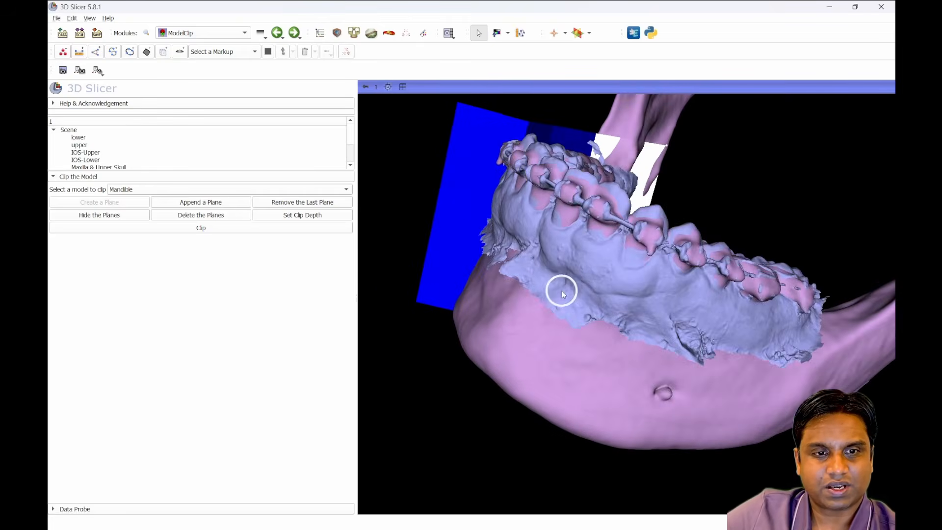
# Step: Clip the Mandible with the three connected planes and hide the original model to inspect the two resulting parts
pyautogui.click(202, 228)
pyautogui.click(320, 33)
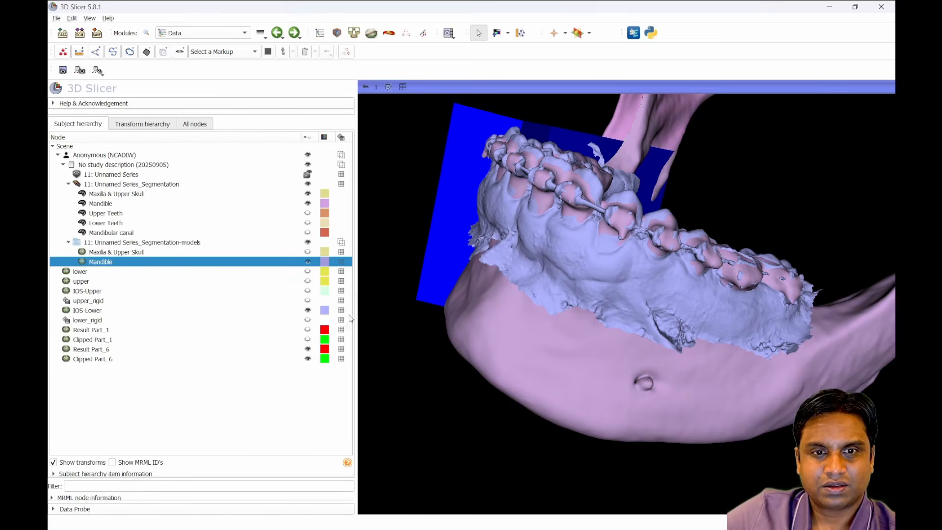
pyautogui.moveTo(524, 374); pyautogui.dragTo(595, 339)
pyautogui.scroll(2, 628, 346)
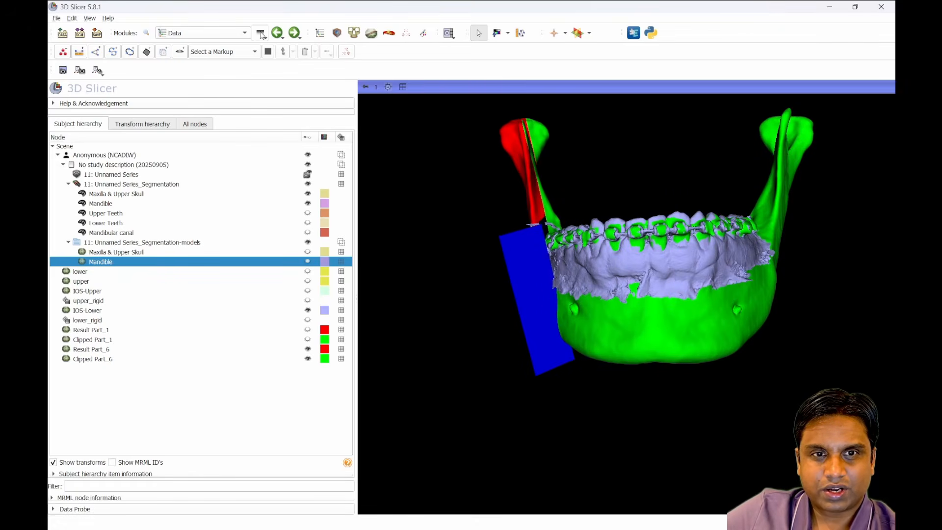
# Step: Delete the used clipping planes and create a new one
pyautogui.click(278, 37)
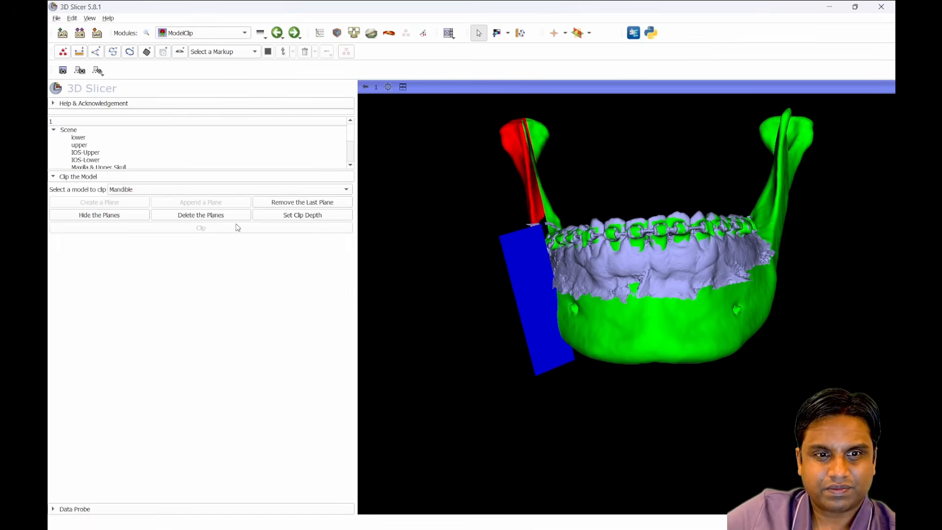
pyautogui.click(205, 217)
pyautogui.moveTo(513, 311); pyautogui.dragTo(495, 317)
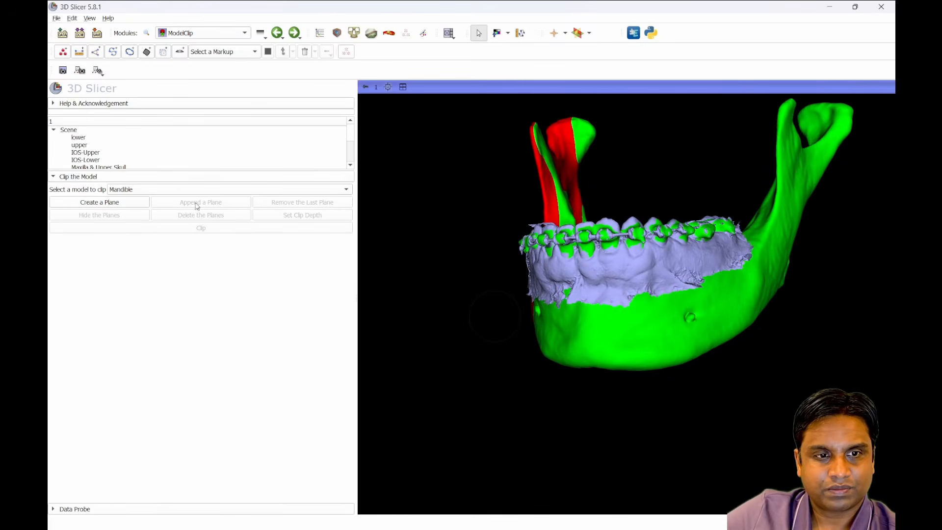
pyautogui.click(128, 205)
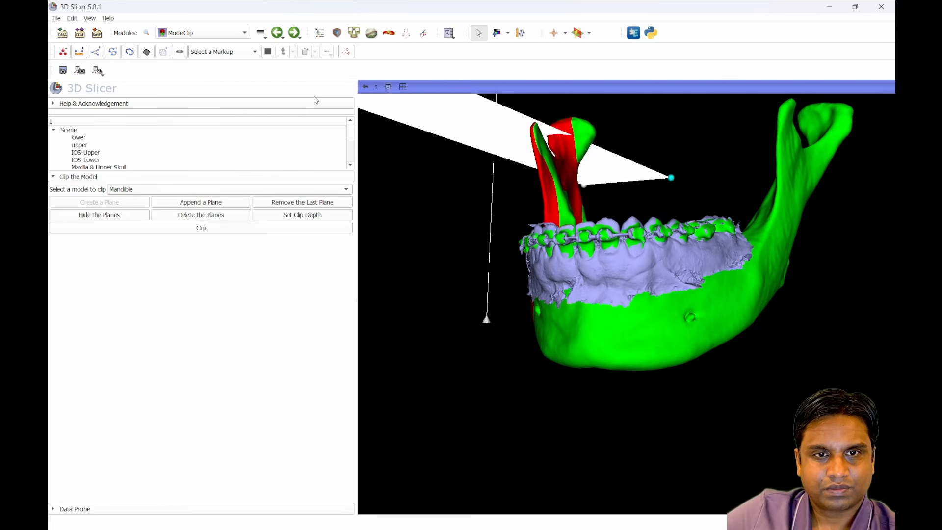
# Step: Toggle Clipped Part_6 to identify the remaining jaw piece and set it as the model to clip
pyautogui.click(320, 33)
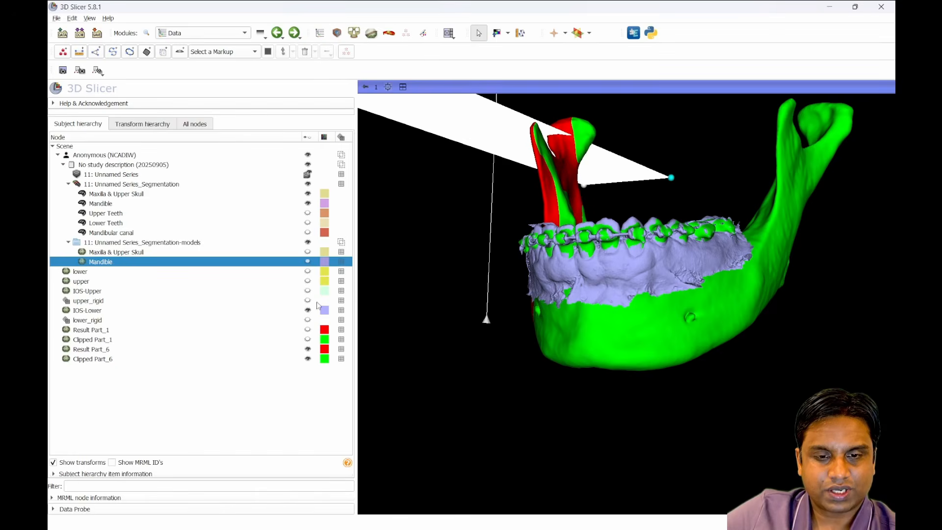
pyautogui.click(308, 359)
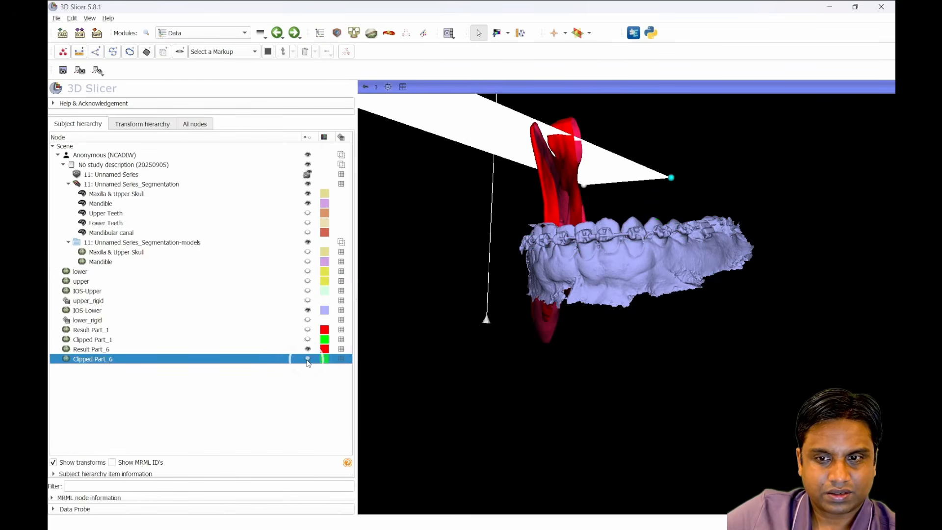
pyautogui.click(307, 359)
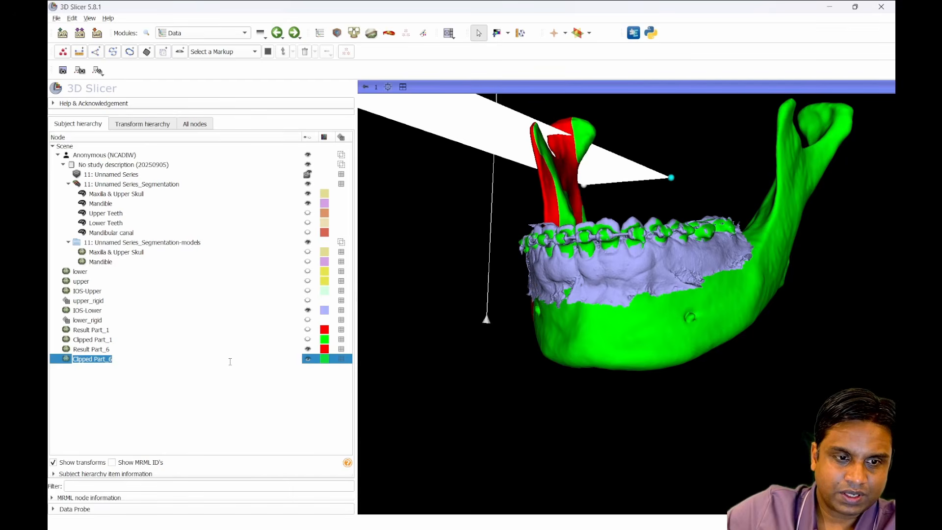
pyautogui.click(504, 369)
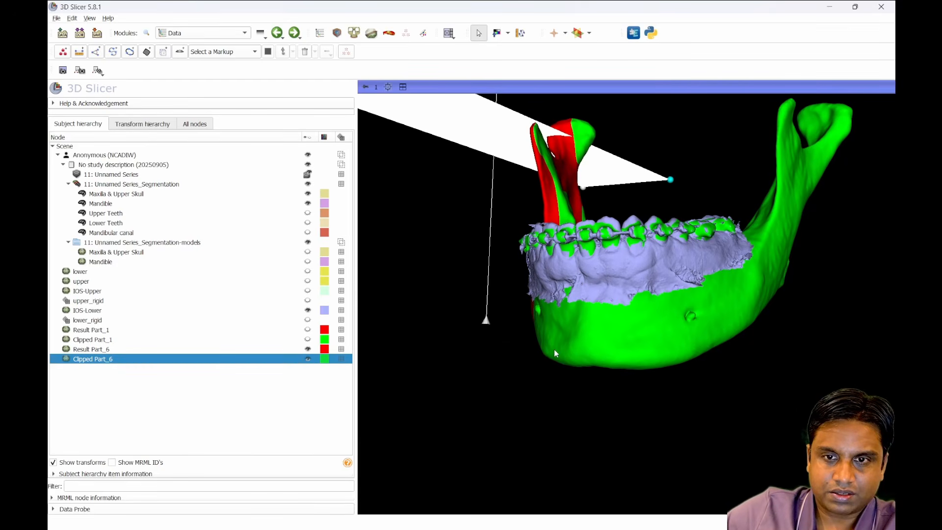
pyautogui.click(605, 351)
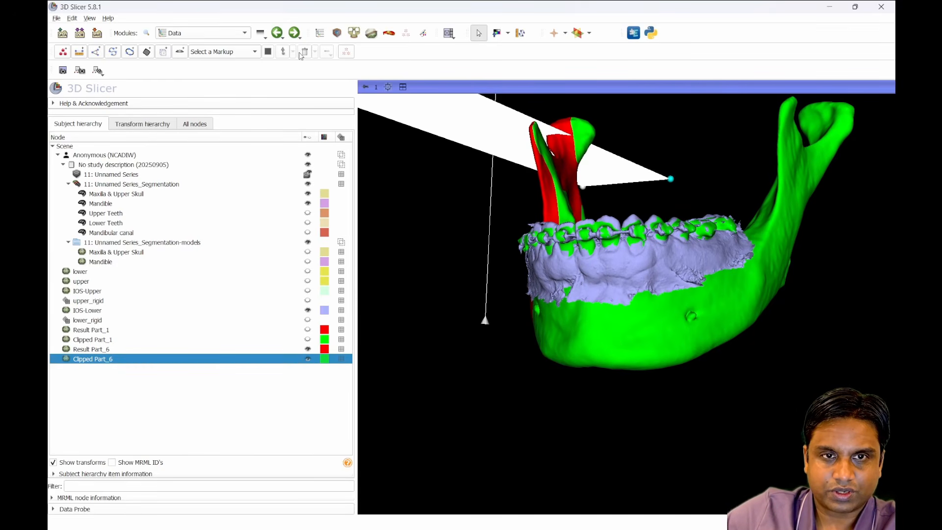
pyautogui.click(277, 32)
pyautogui.click(148, 188)
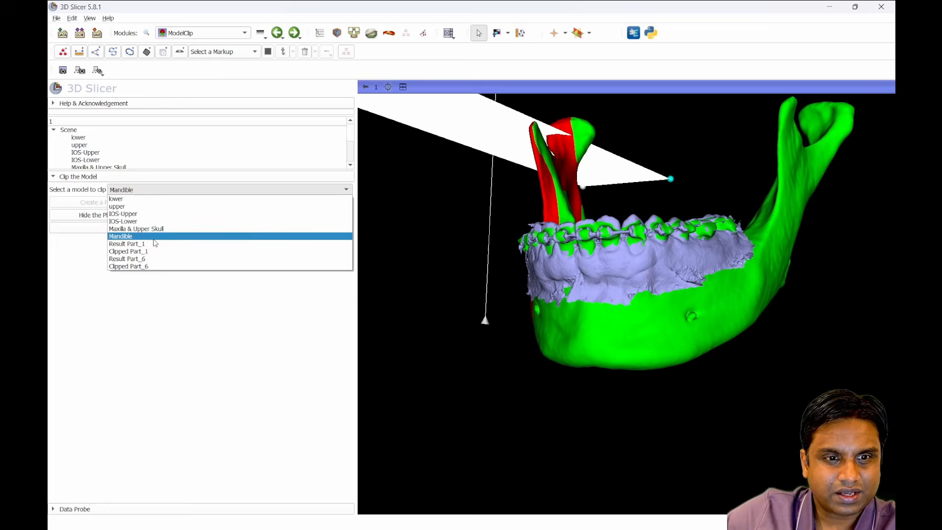
pyautogui.click(157, 269)
# Step: Move the new clipping plane to the uncut side of the jaw and rotate it upright across the mandibular body
pyautogui.moveTo(625, 370); pyautogui.dragTo(647, 361)
pyautogui.moveTo(518, 143); pyautogui.dragTo(562, 304)
pyautogui.moveTo(523, 466); pyautogui.dragTo(505, 280)
pyautogui.moveTo(630, 246); pyautogui.dragTo(564, 364)
pyautogui.moveTo(621, 373); pyautogui.dragTo(701, 365)
pyautogui.scroll(3, 700, 362)
pyautogui.moveTo(669, 310); pyautogui.dragTo(448, 254)
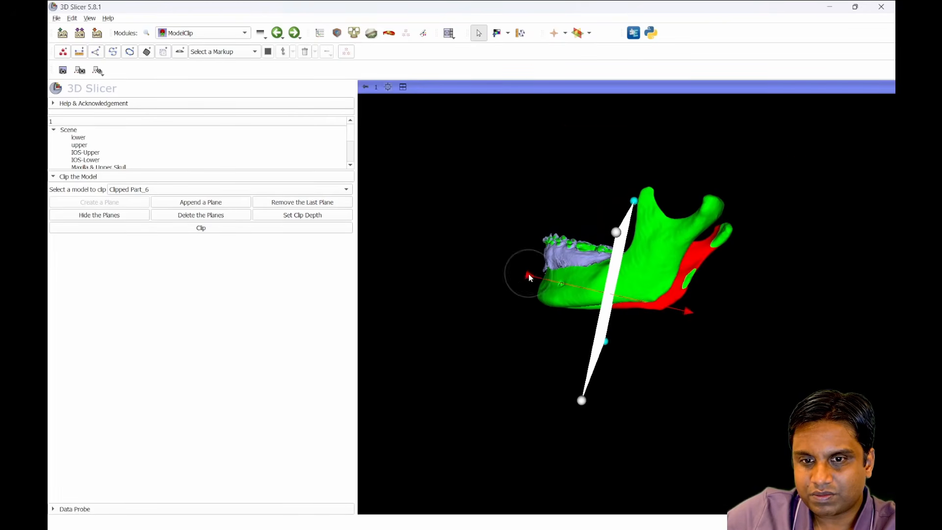
# Step: Turn the new clipping plane outward from the uncut side and bring its inner edge against the body beside the molars
pyautogui.moveTo(536, 245); pyautogui.dragTo(587, 305)
pyautogui.moveTo(667, 314); pyautogui.dragTo(633, 317)
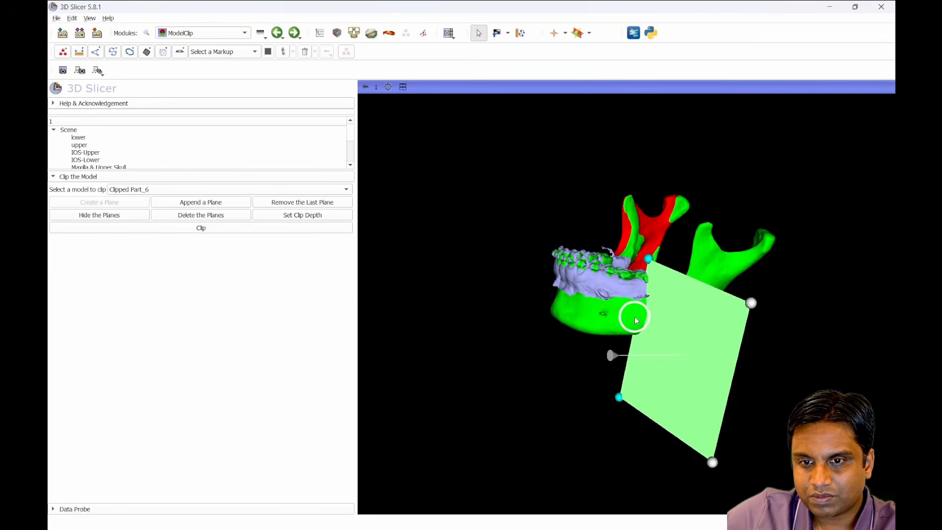
pyautogui.moveTo(579, 305); pyautogui.dragTo(656, 243)
pyautogui.moveTo(830, 359); pyautogui.dragTo(765, 274)
pyautogui.moveTo(640, 316); pyautogui.dragTo(776, 267)
pyautogui.scroll(3, 710, 367)
pyautogui.moveTo(793, 234); pyautogui.dragTo(558, 376)
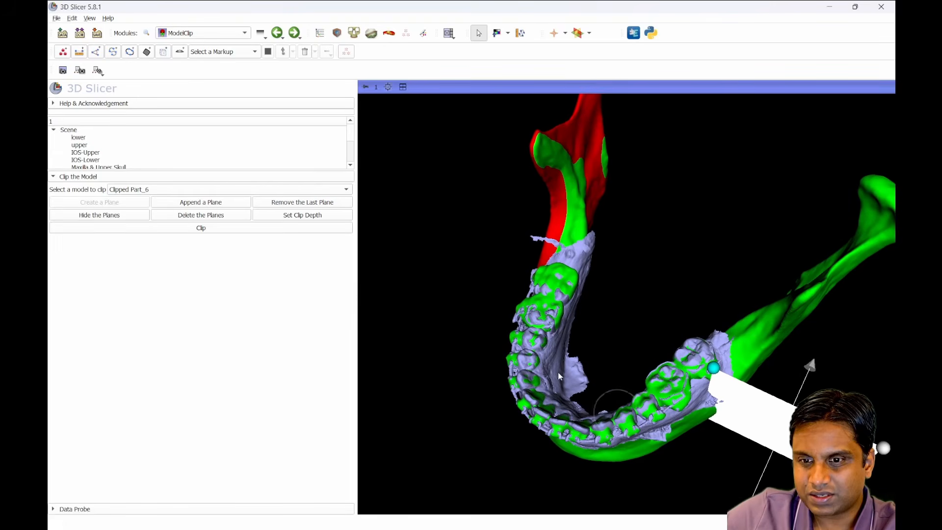
# Step: Append a second clipping plane on the uncut side and adjust its tilt with Clipped Part_6 hidden
pyautogui.click(212, 203)
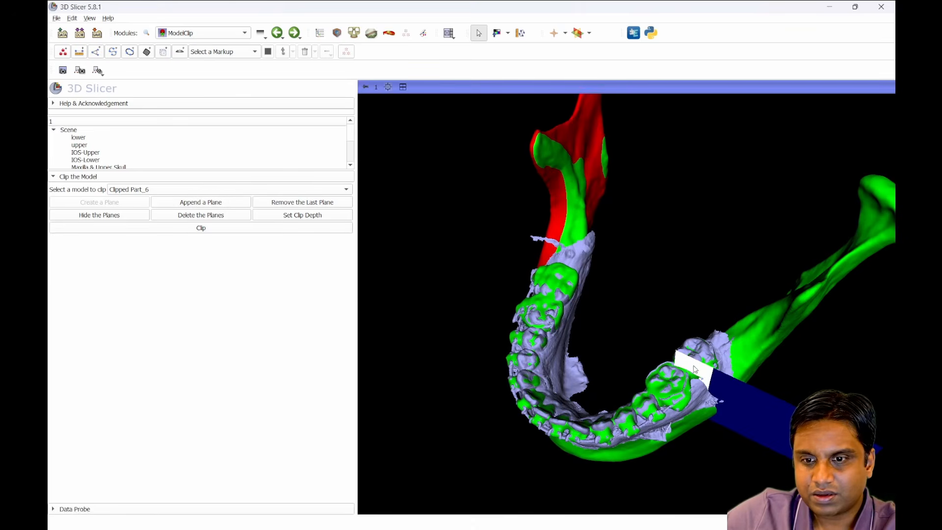
pyautogui.moveTo(694, 369); pyautogui.dragTo(372, 71)
pyautogui.click(320, 33)
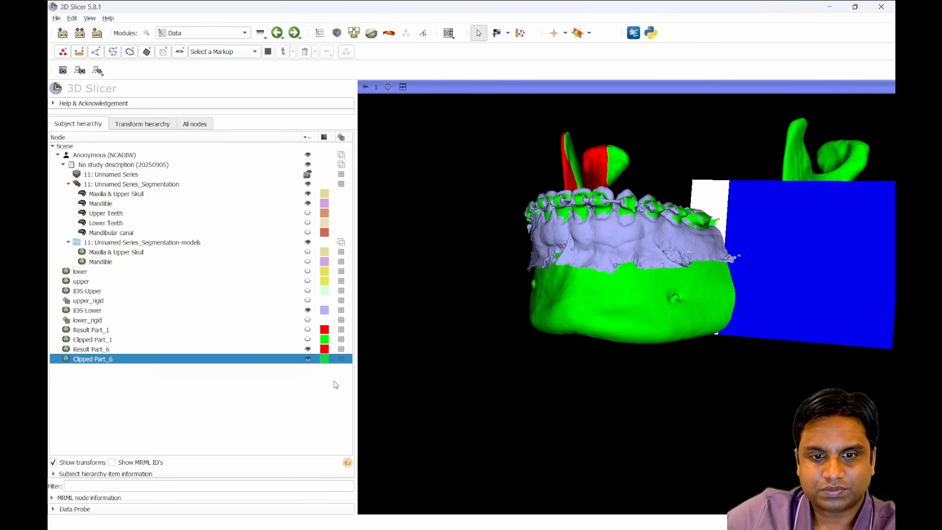
pyautogui.click(307, 359)
pyautogui.moveTo(441, 370); pyautogui.dragTo(417, 308)
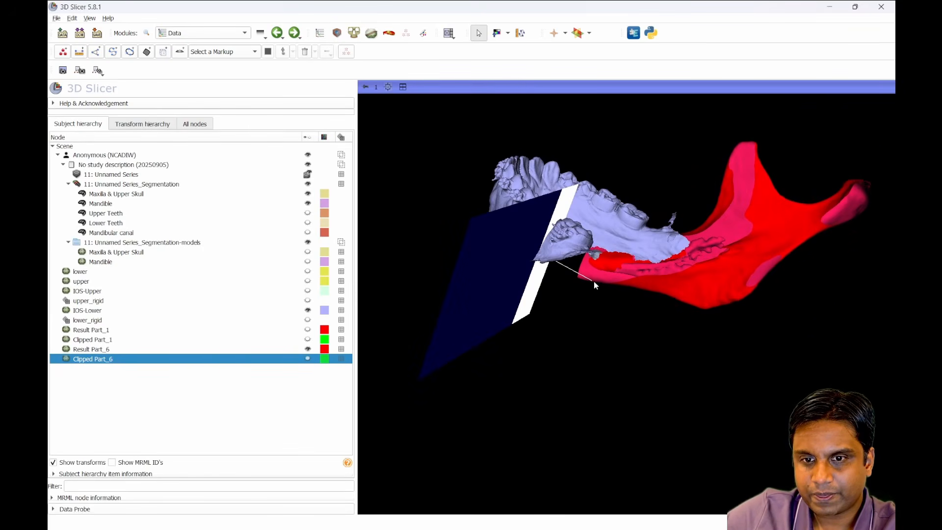
pyautogui.moveTo(592, 281); pyautogui.dragTo(456, 288)
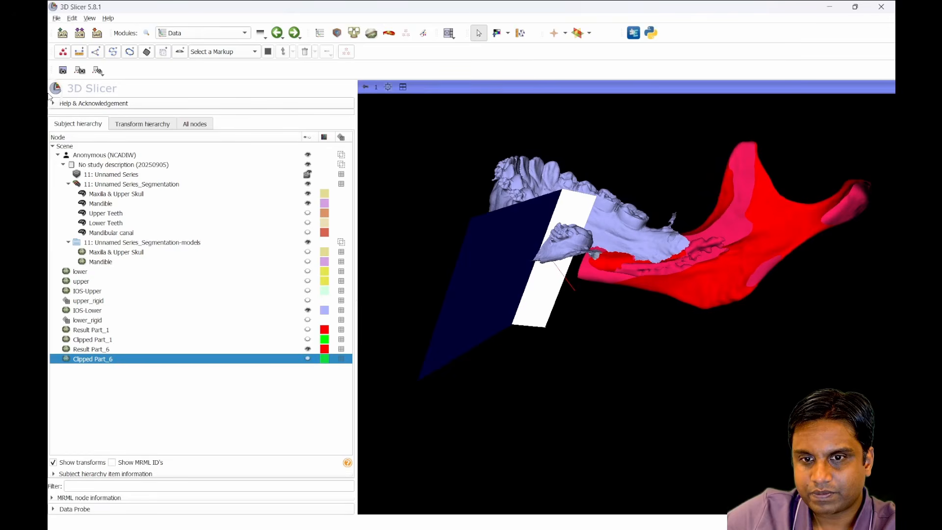
# Step: Show Clipped Part_6 again and swing the appended plane backward past the last molar toward the ramus
pyautogui.click(308, 359)
pyautogui.moveTo(431, 304); pyautogui.dragTo(649, 459)
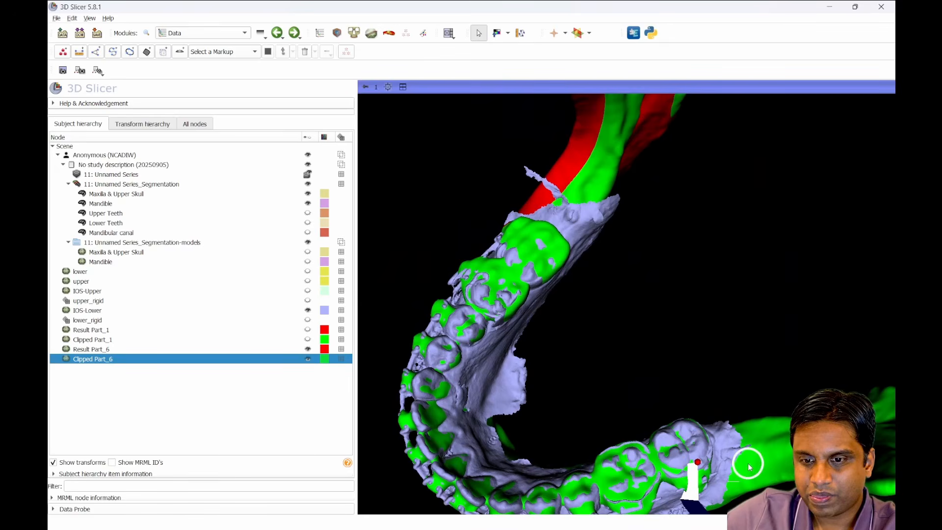
pyautogui.moveTo(737, 357); pyautogui.dragTo(736, 341)
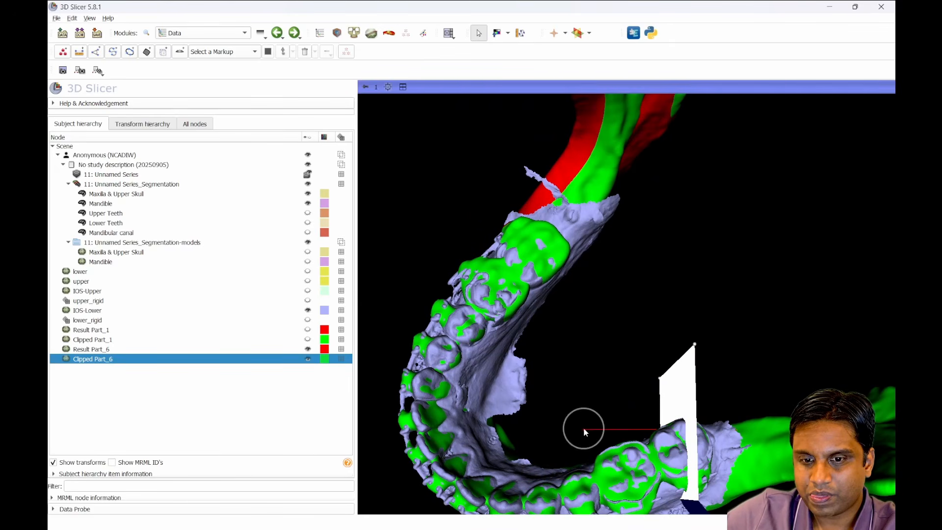
pyautogui.moveTo(584, 431)
pyautogui.mouseDown()
pyautogui.moveTo(607, 401)
pyautogui.moveTo(661, 383)
pyautogui.mouseUp()
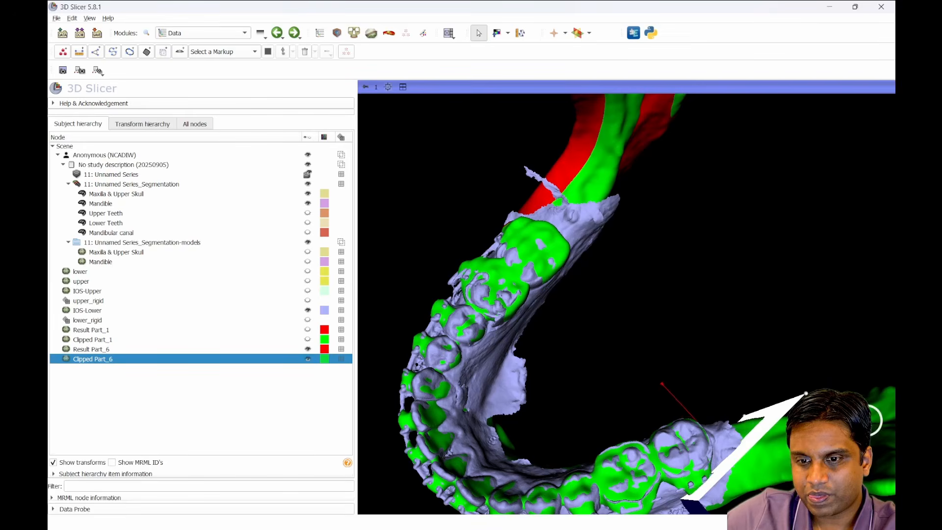
# Step: Adjust the back corner of the appended clipping plane so it runs behind the last molar toward the ramus
pyautogui.moveTo(632, 456); pyautogui.dragTo(649, 406)
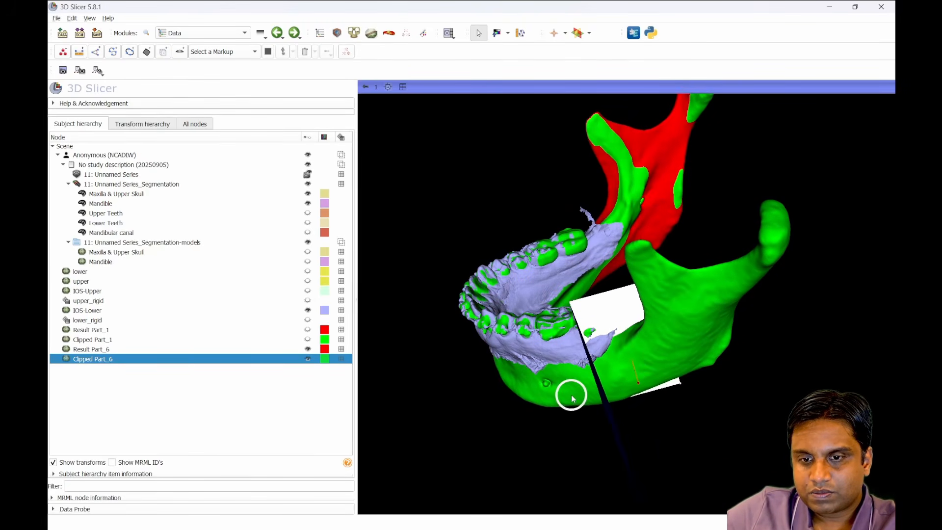
pyautogui.moveTo(434, 376); pyautogui.dragTo(550, 472)
pyautogui.moveTo(761, 293); pyautogui.dragTo(777, 298)
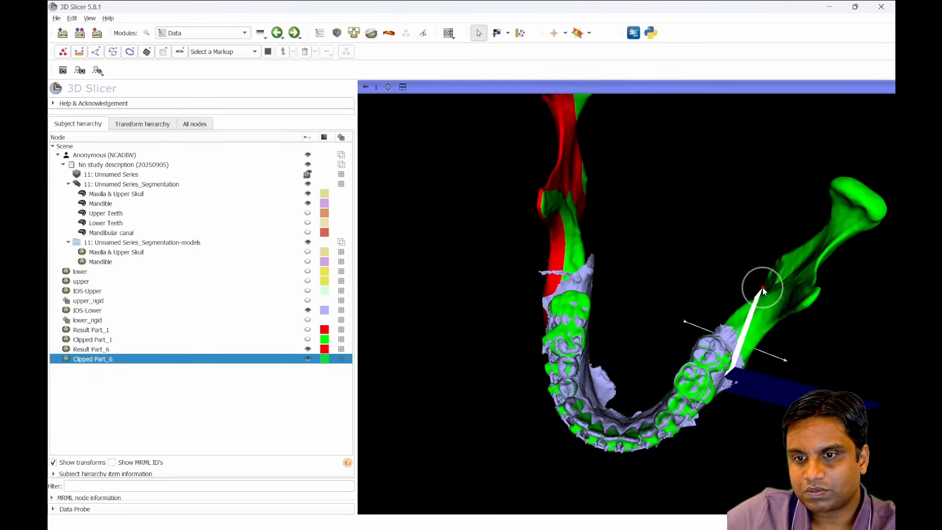
pyautogui.moveTo(652, 329); pyautogui.dragTo(784, 343)
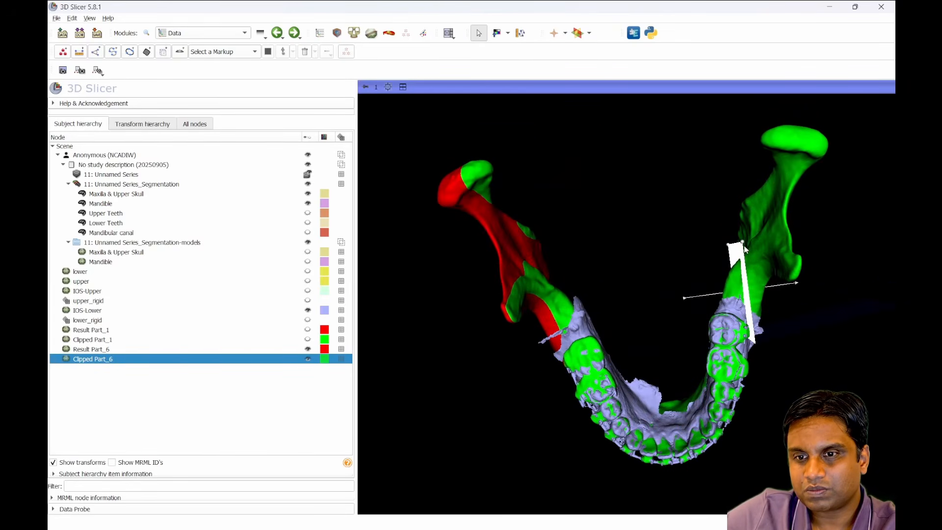
pyautogui.moveTo(743, 246); pyautogui.dragTo(773, 245)
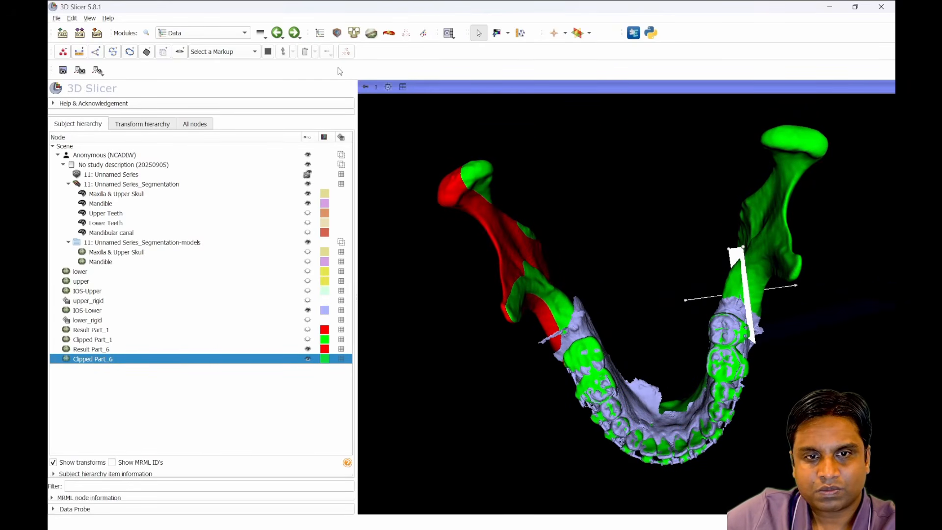
# Step: Return to ModelClip and refine the appended plane's angle and upper corner along the inner side of the ramus
pyautogui.click(273, 33)
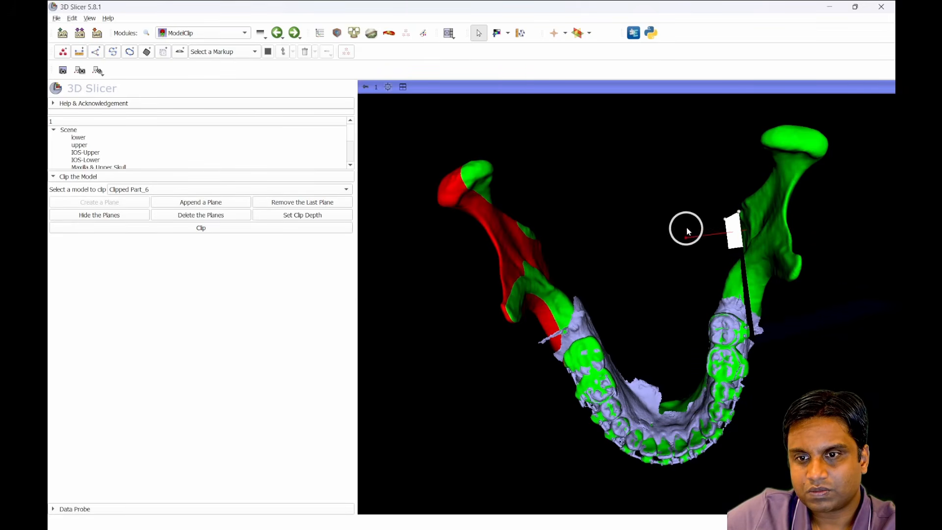
pyautogui.moveTo(667, 235); pyautogui.dragTo(678, 280)
pyautogui.moveTo(781, 243); pyautogui.dragTo(545, 351)
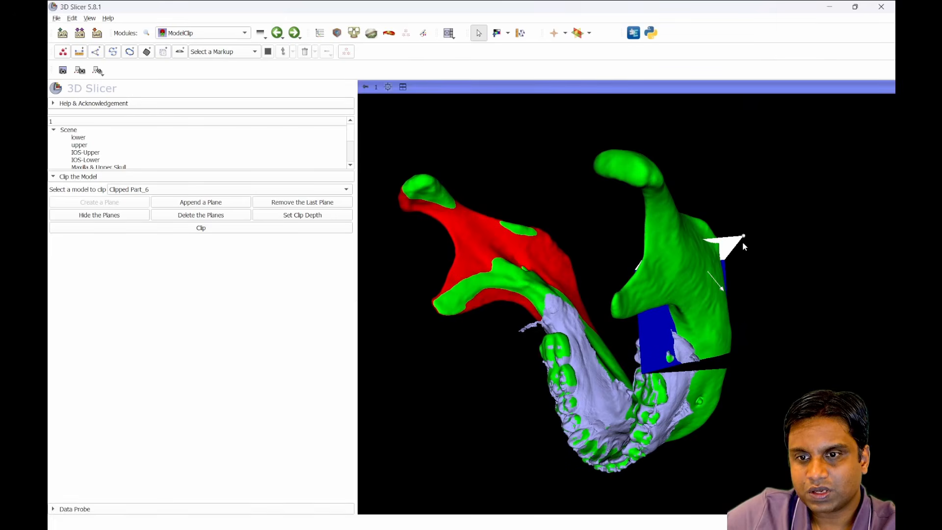
pyautogui.moveTo(743, 244); pyautogui.dragTo(728, 185)
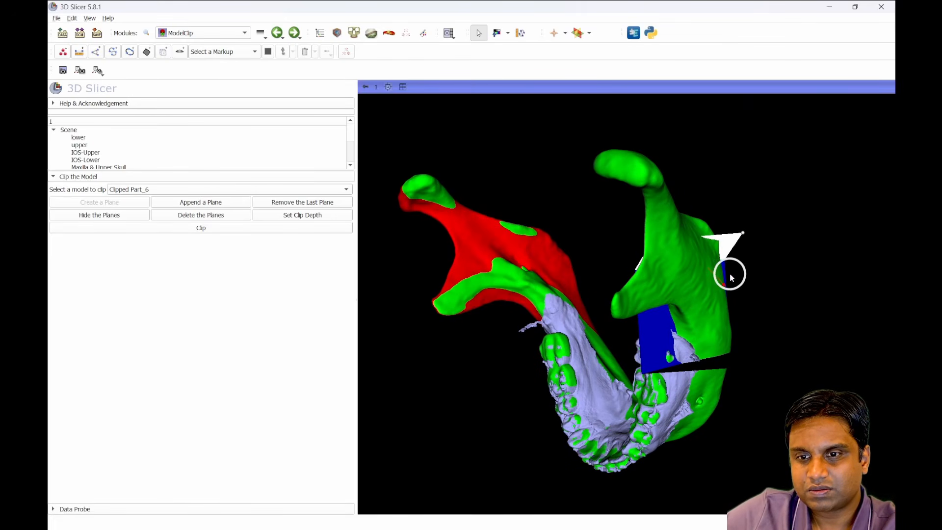
# Step: Clip Clipped Part_6 with the two planes and inspect the cut from the side of the mandible
pyautogui.moveTo(616, 247); pyautogui.dragTo(431, 264)
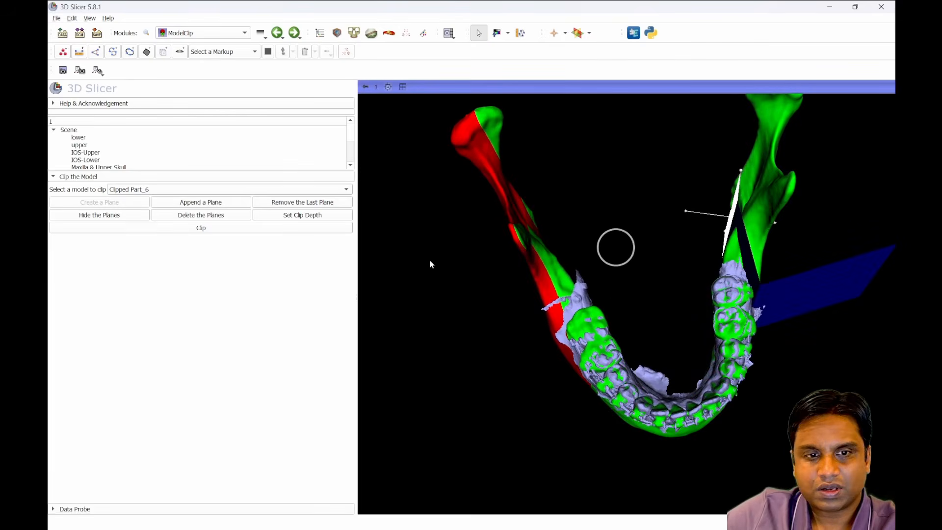
pyautogui.click(239, 230)
pyautogui.moveTo(710, 419); pyautogui.dragTo(569, 277)
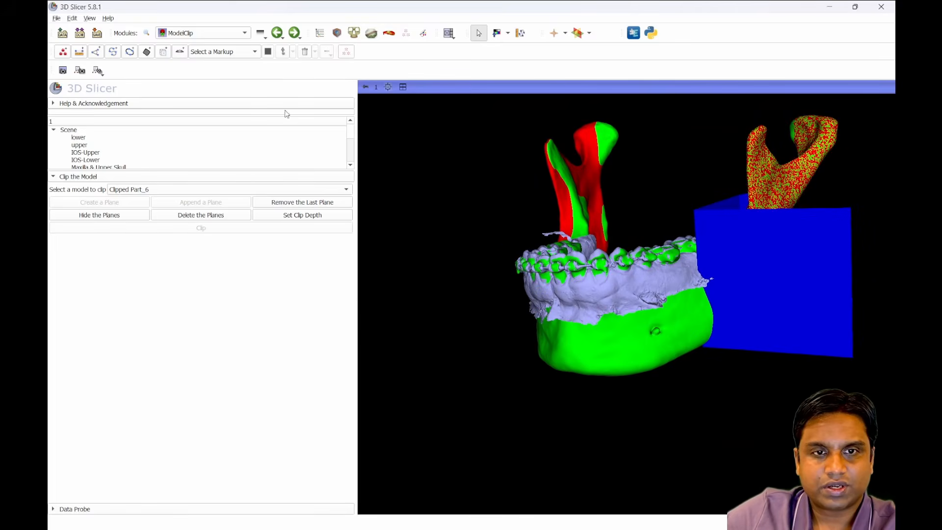
# Step: Delete the clipping planes and open the Data module's subject hierarchy
pyautogui.click(214, 215)
pyautogui.moveTo(637, 344); pyautogui.dragTo(697, 350)
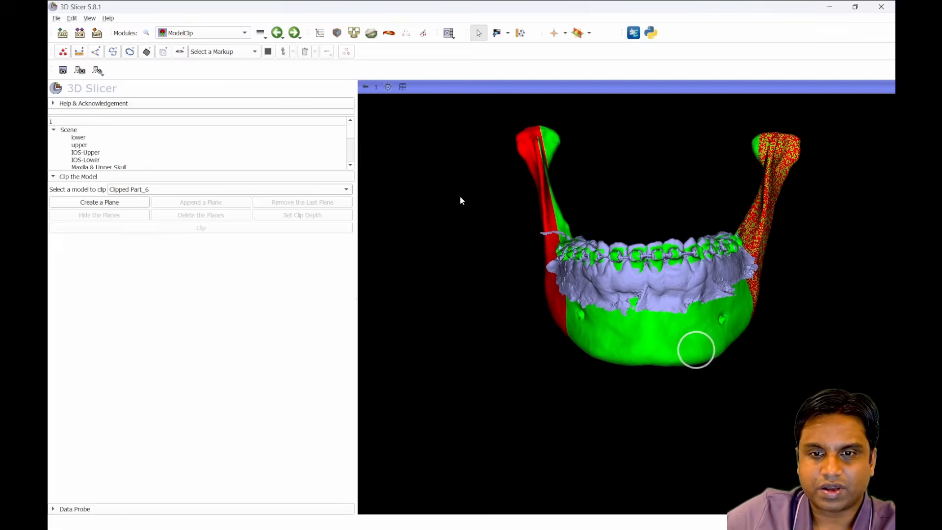
pyautogui.click(320, 38)
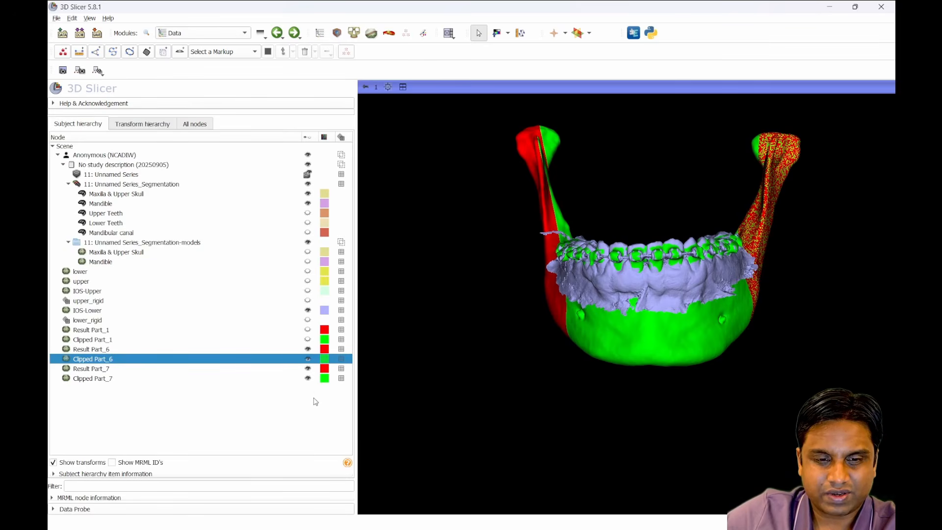
# Step: Hide the Clipped Part_6 model, and check Clipped Part_7 by hiding it and showing it again
pyautogui.click(308, 379)
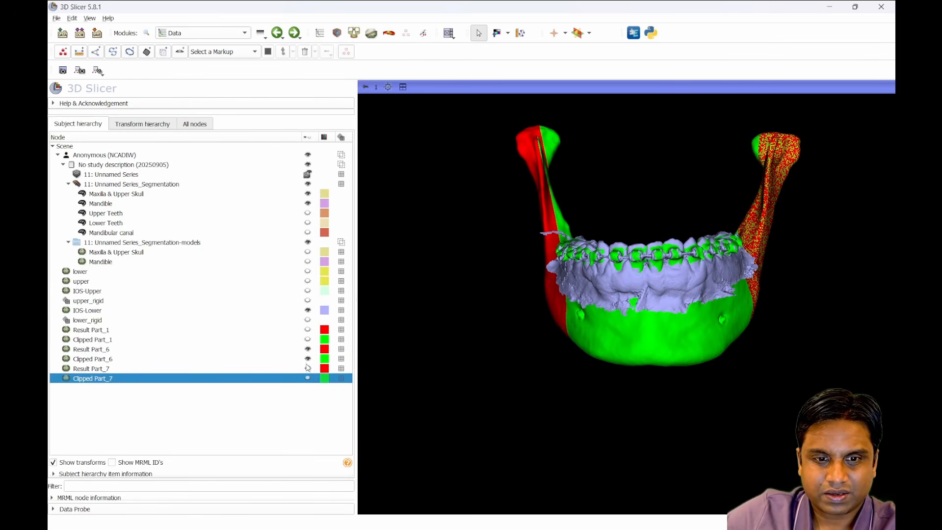
pyautogui.click(307, 359)
pyautogui.moveTo(554, 408); pyautogui.dragTo(551, 379)
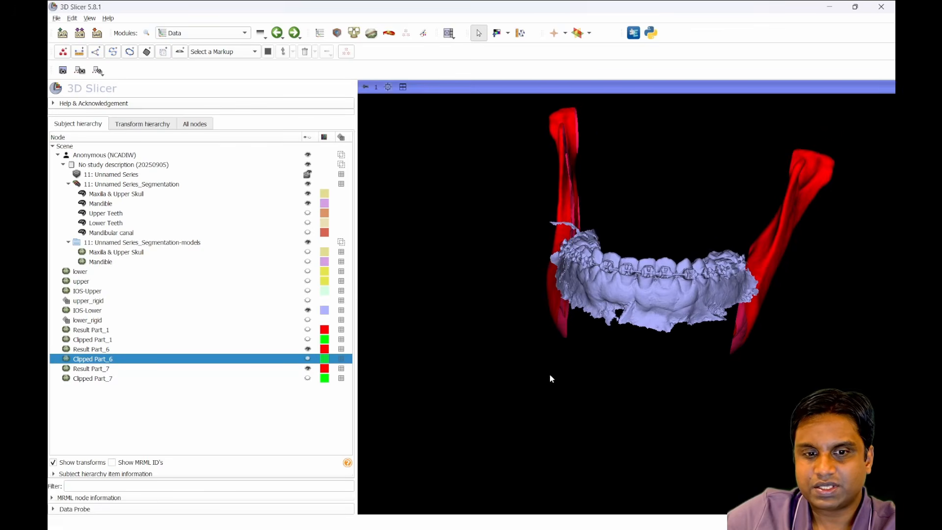
pyautogui.click(308, 378)
pyautogui.moveTo(718, 381)
pyautogui.mouseDown()
pyautogui.moveTo(700, 378)
pyautogui.moveTo(802, 353)
pyautogui.moveTo(699, 379)
pyautogui.mouseUp()
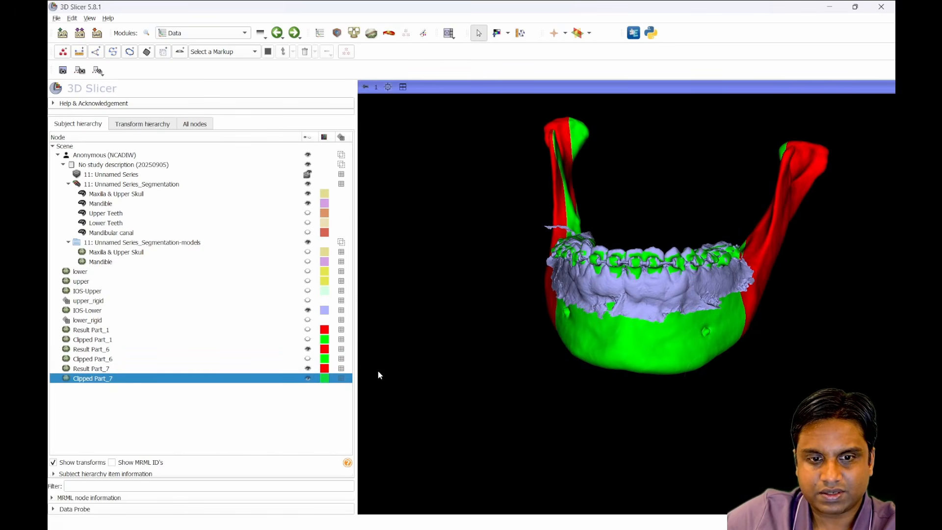
# Step: Toggle the visibility of Result Part_7 and Result Part_6 to identify which mandible segment each one is
pyautogui.click(308, 369)
pyautogui.click(308, 369)
pyautogui.click(308, 349)
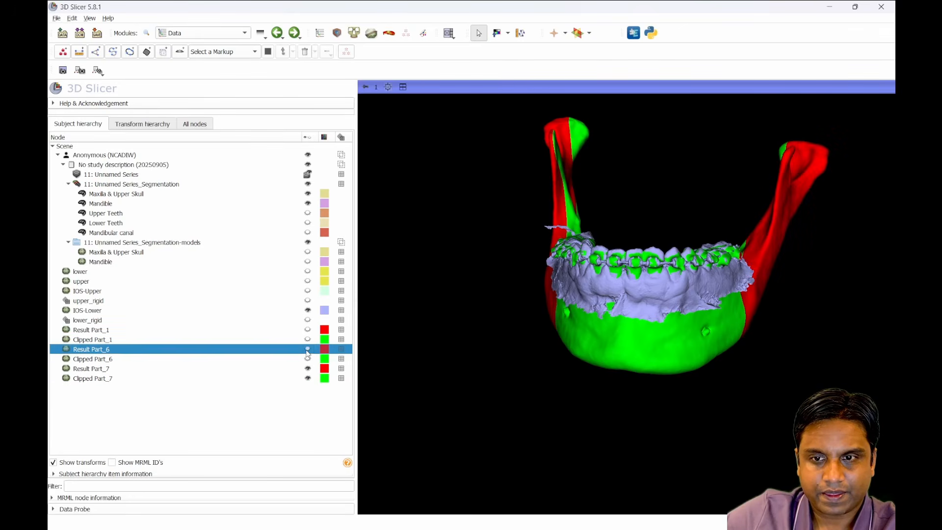
pyautogui.click(308, 349)
pyautogui.moveTo(712, 373); pyautogui.dragTo(411, 368)
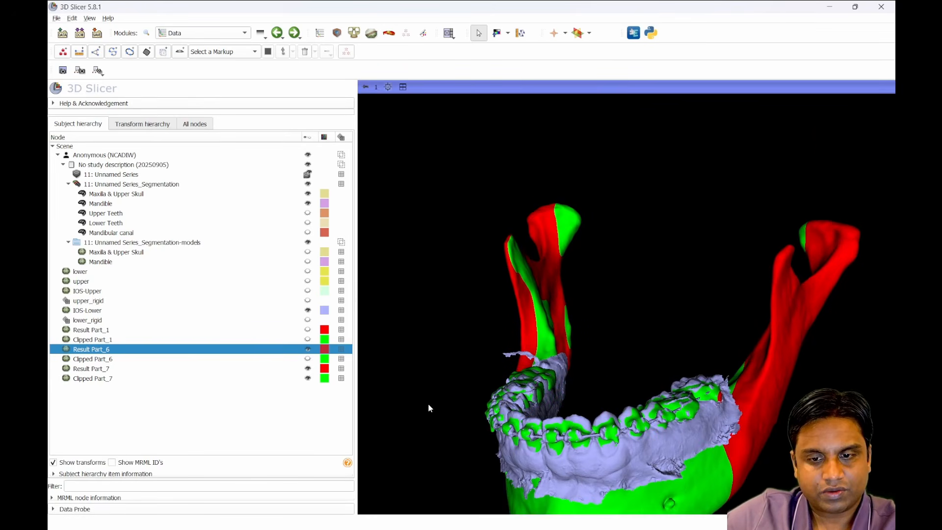
# Step: Change the color of the Clipped Part_7 model to light green, #b6ffb5
pyautogui.doubleClick(326, 379)
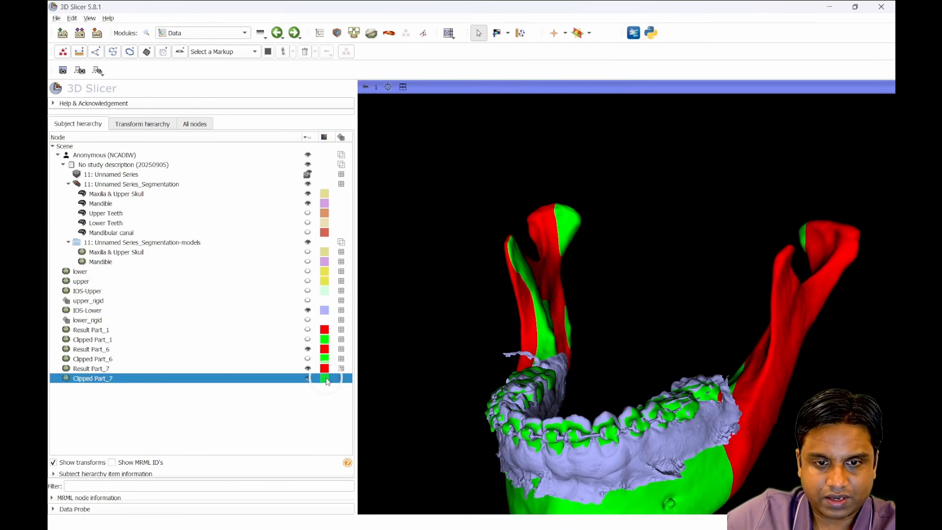
pyautogui.click(467, 327)
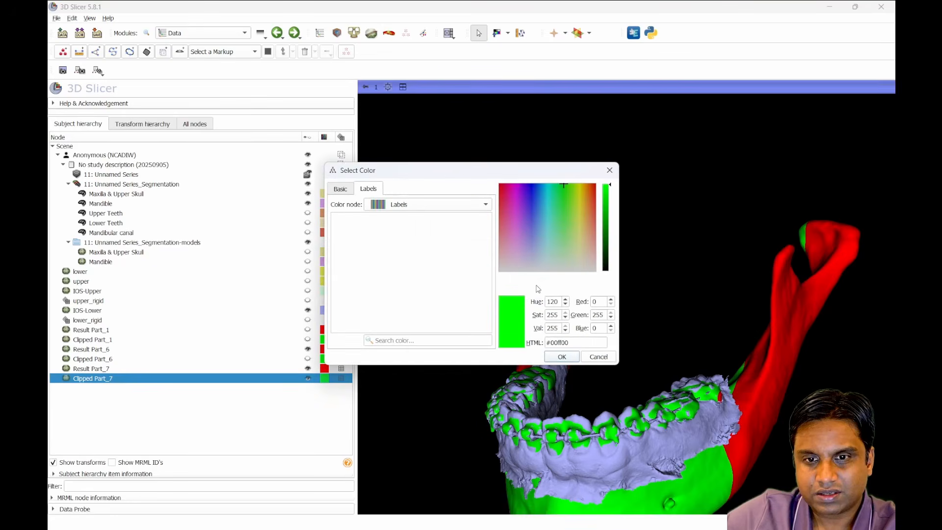
pyautogui.moveTo(557, 232); pyautogui.dragTo(564, 246)
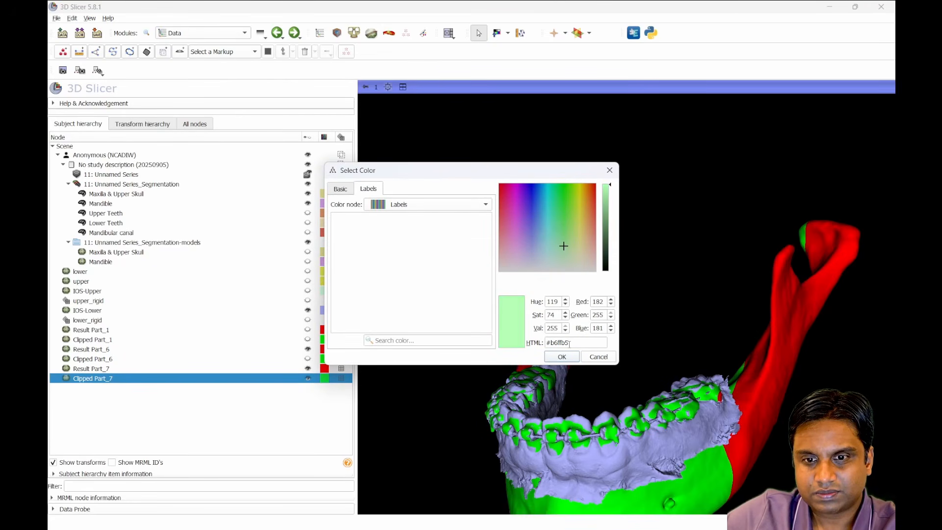
pyautogui.click(561, 358)
pyautogui.click(473, 349)
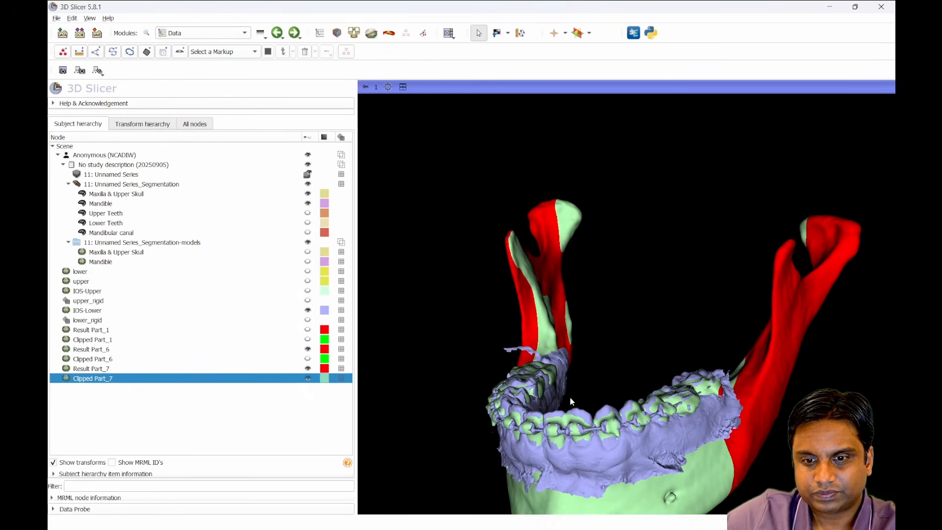
pyautogui.doubleClick(327, 370)
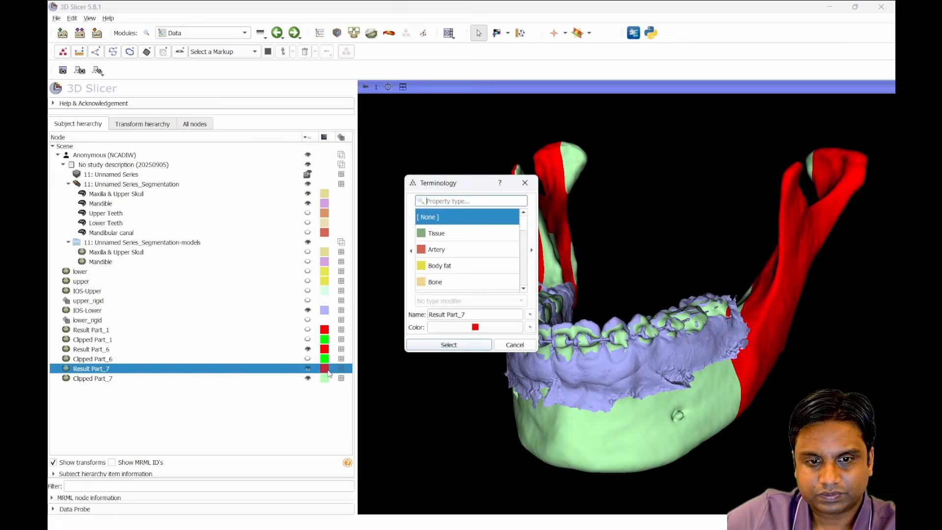
pyautogui.click(468, 328)
pyautogui.click(599, 358)
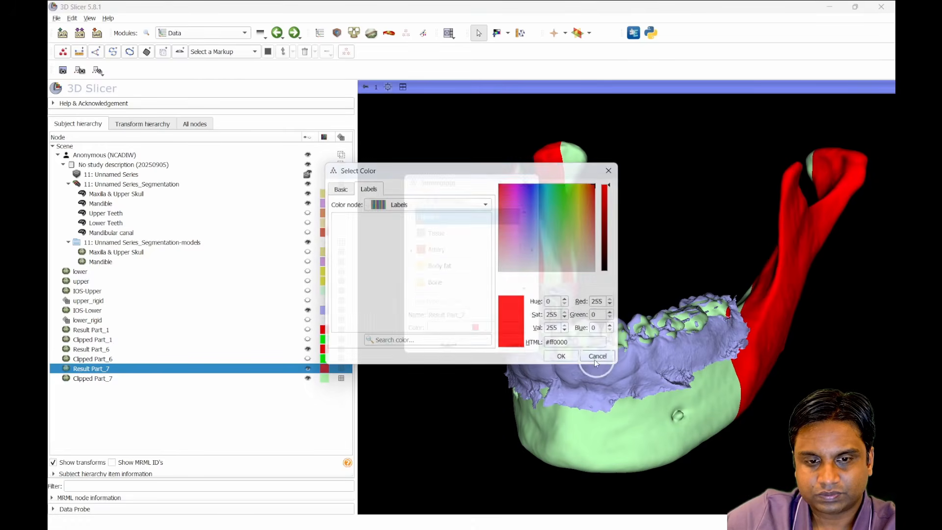
pyautogui.click(513, 346)
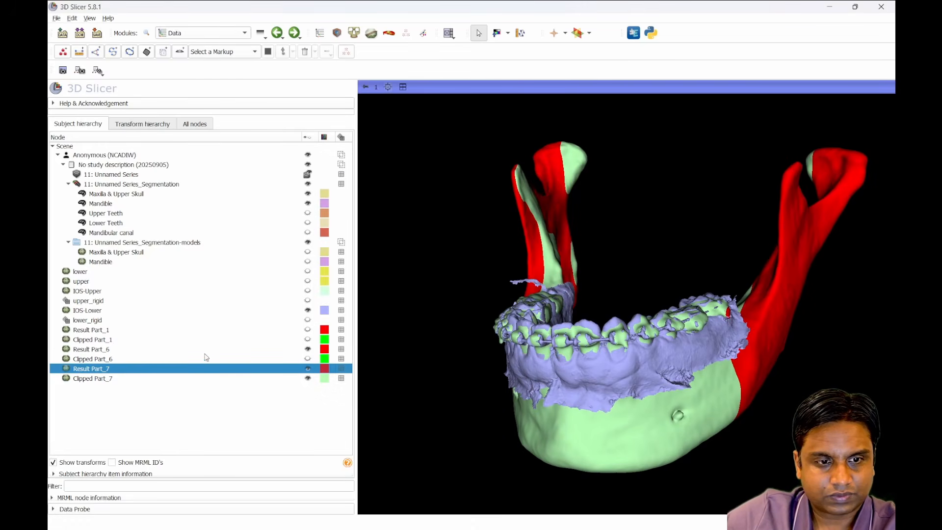
# Step: Rename the Clipped Part_7 model as Distal
pyautogui.click(124, 379)
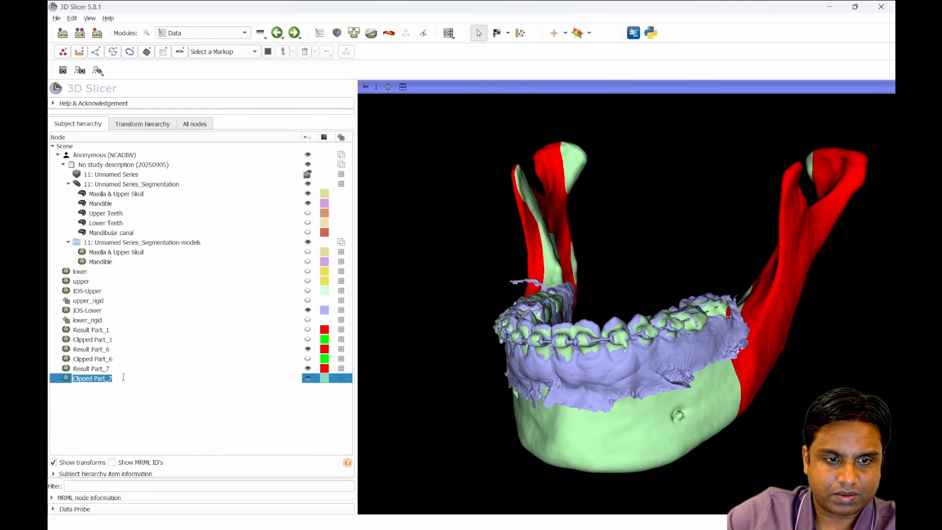
pyautogui.write('Distal')
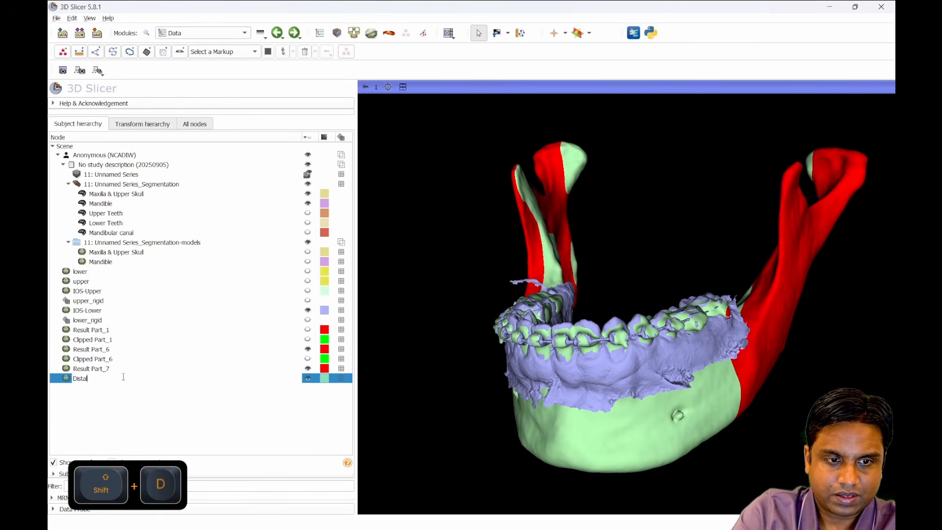
pyautogui.press('Return')
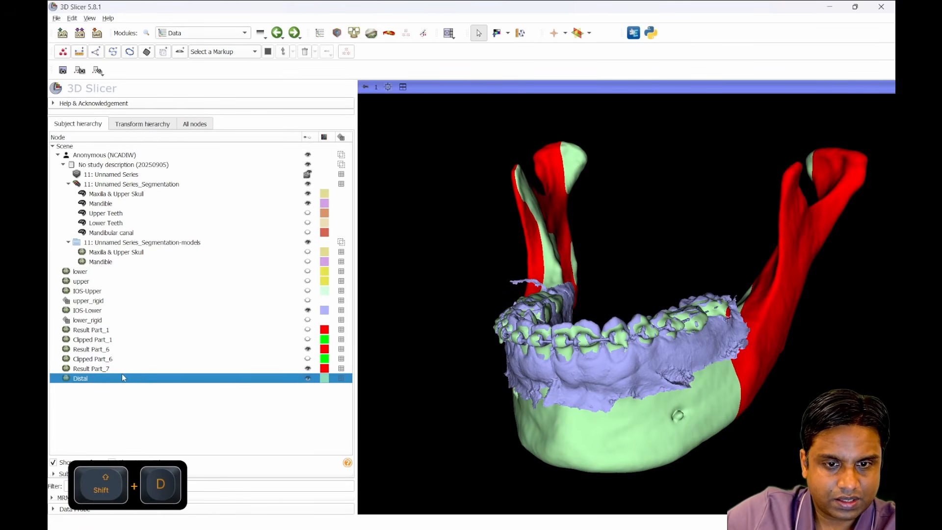
# Step: Rename the Result Part_7 model as LSProximal
pyautogui.click(120, 369)
pyautogui.write('LS')
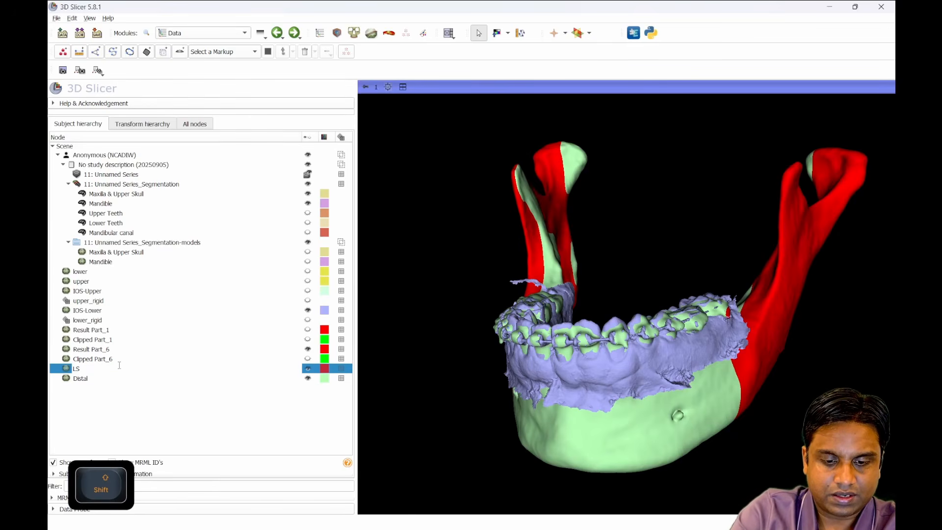
pyautogui.write('Proximal')
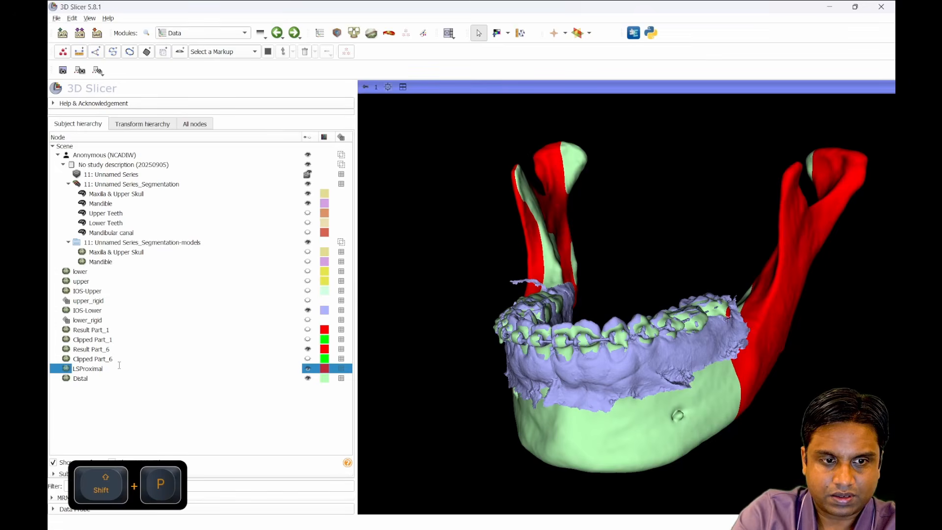
# Step: Rename the Clipped Part_6 model as RSProximal
pyautogui.doubleClick(130, 358)
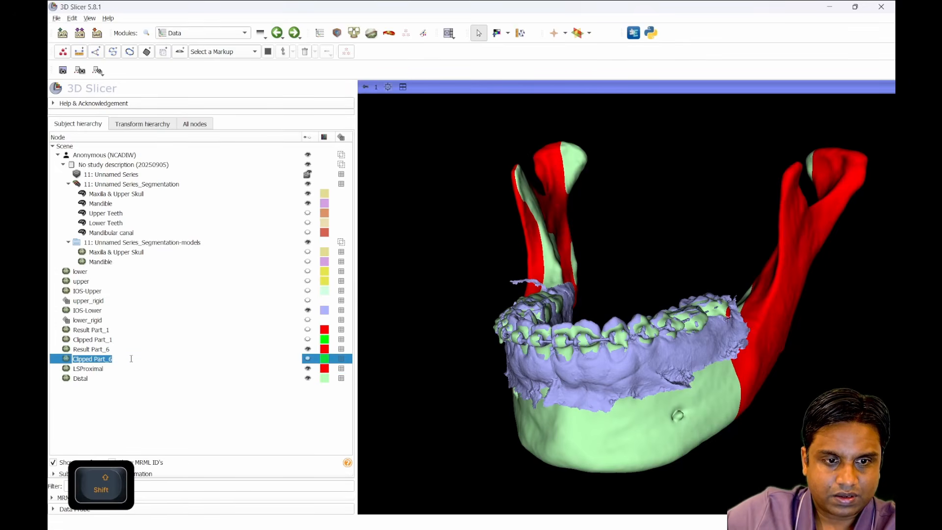
pyautogui.write('RSPro')
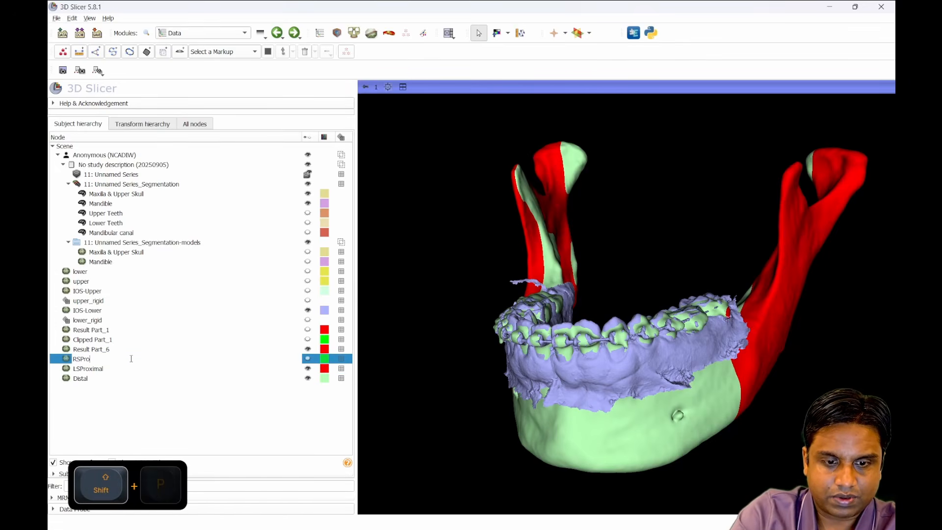
pyautogui.write('ximal')
pyautogui.press('Return')
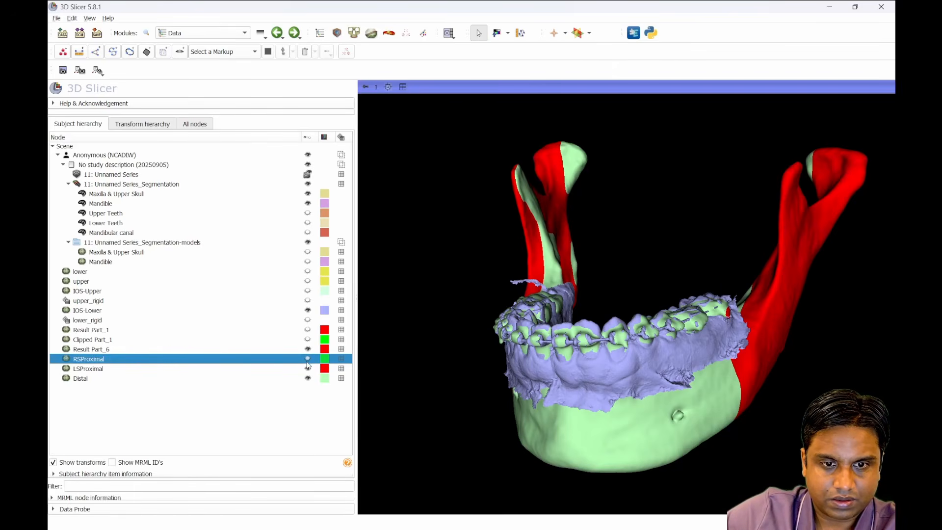
# Step: Delete the hidden RSProximal model from the subject hierarchy
pyautogui.doubleClick(288, 364)
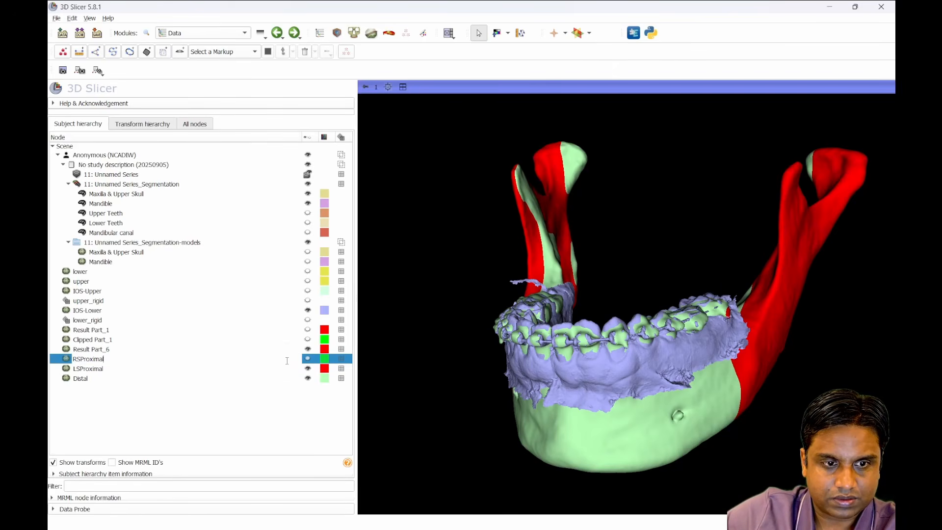
pyautogui.press('Return')
pyautogui.rightClick(197, 358)
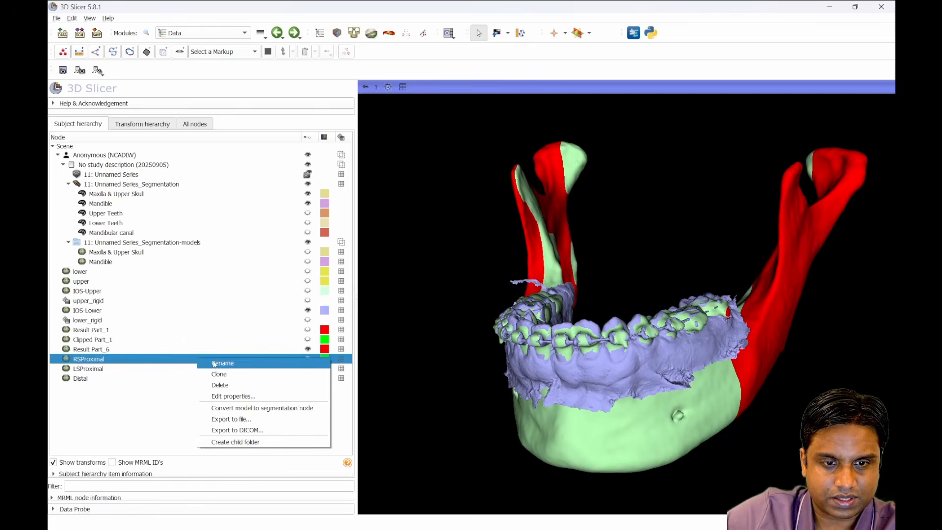
pyautogui.click(231, 386)
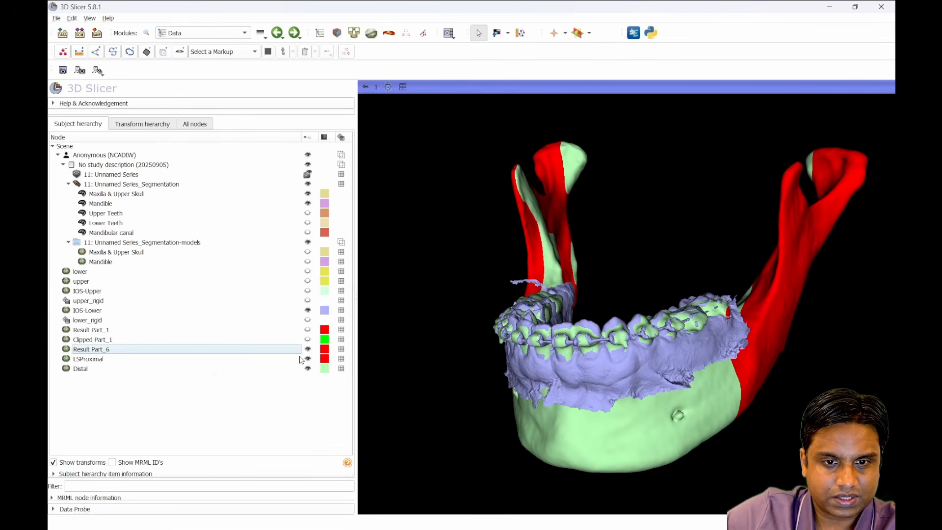
# Step: Rename the Result Part_6 model as RS Proximal
pyautogui.doubleClick(272, 349)
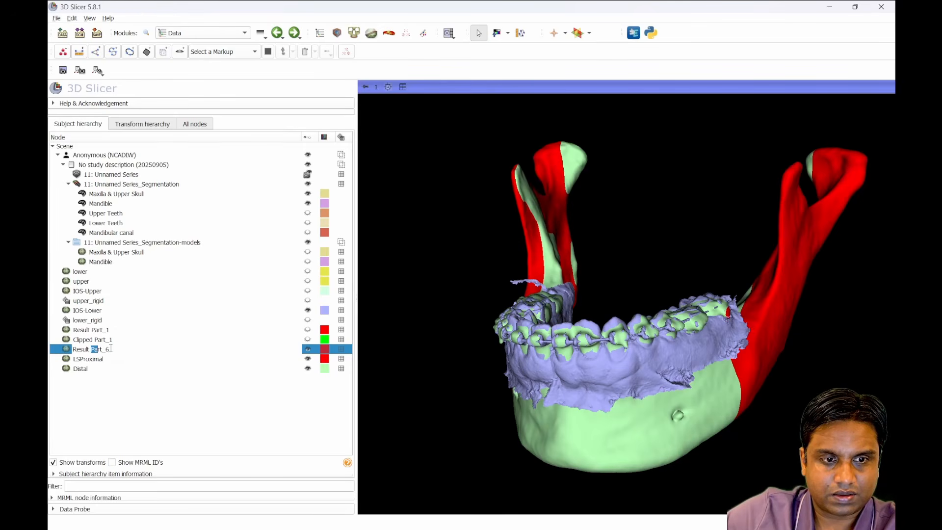
pyautogui.write('RS prx')
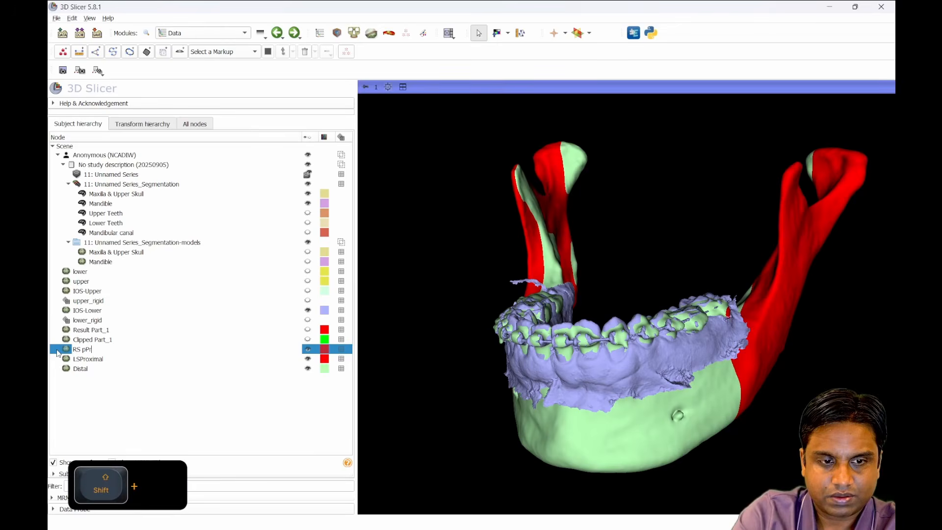
pyautogui.press('BackSpace')
pyautogui.write('Proximal')
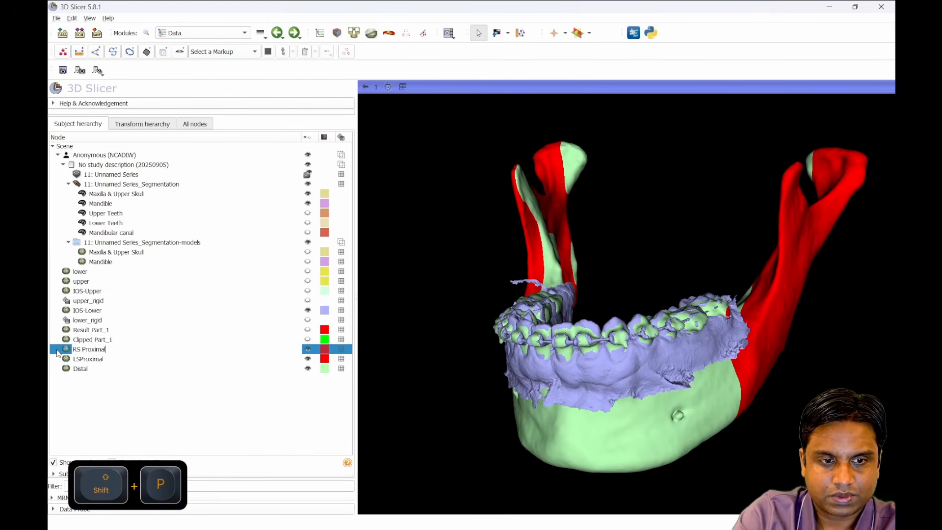
pyautogui.press('Return')
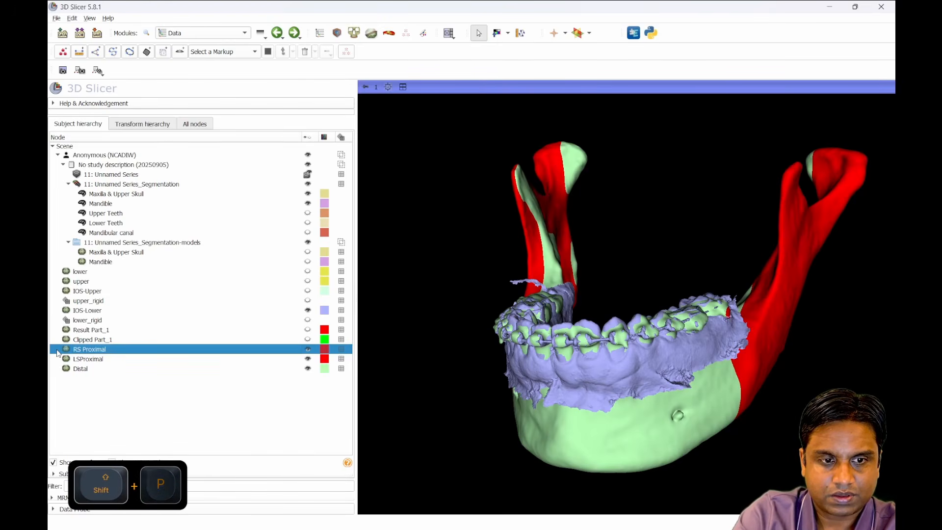
# Step: Toggle the visibility of RS Proximal and LSProximal to check that each name matches its segment
pyautogui.click(307, 349)
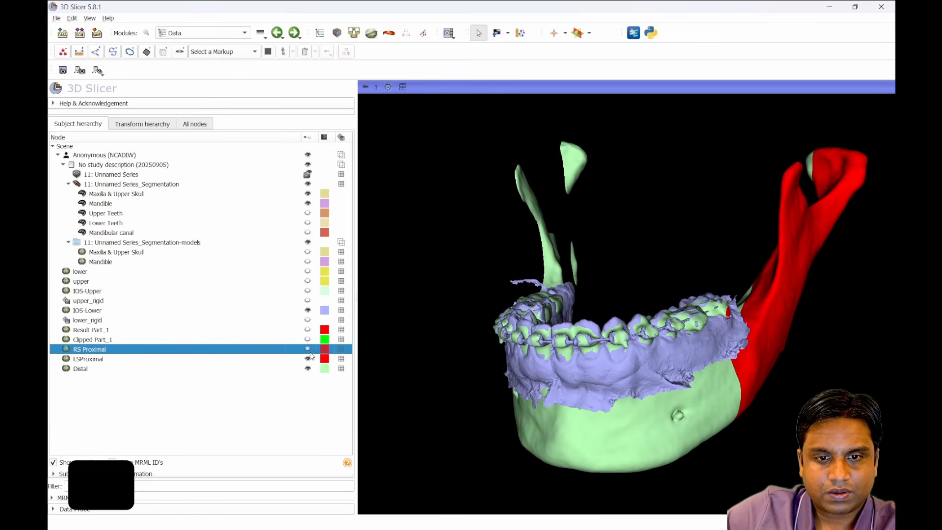
pyautogui.click(307, 359)
pyautogui.click(308, 359)
pyautogui.click(308, 349)
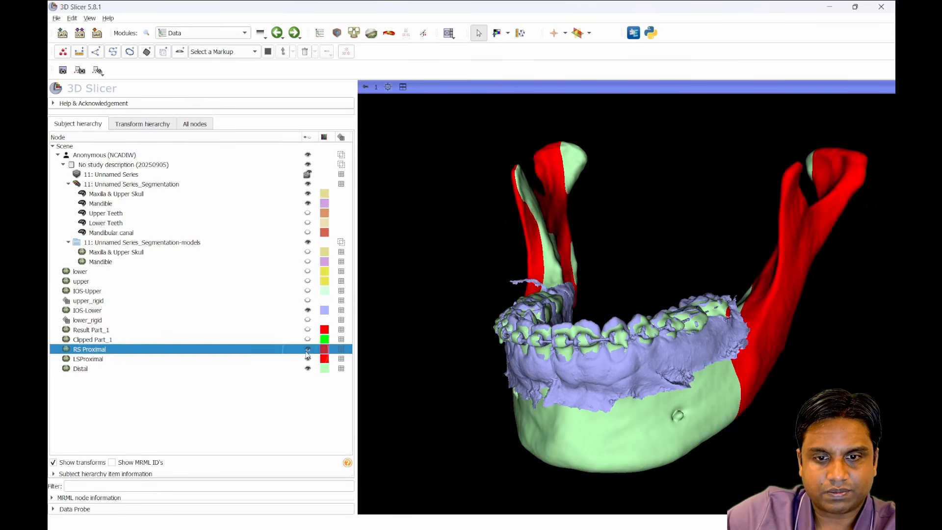
pyautogui.moveTo(687, 373); pyautogui.dragTo(525, 387)
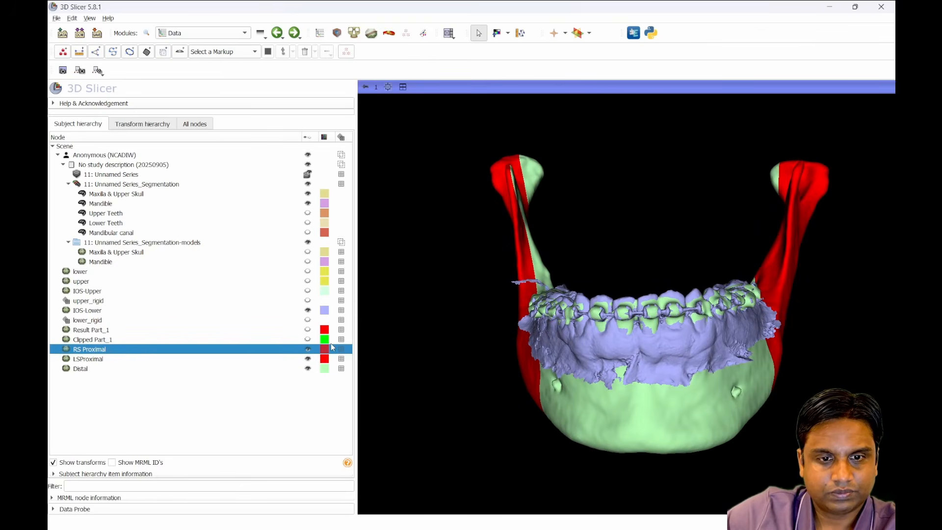
# Step: Show the Clipped Part_1 model and rename it as Le Fort I
pyautogui.click(308, 339)
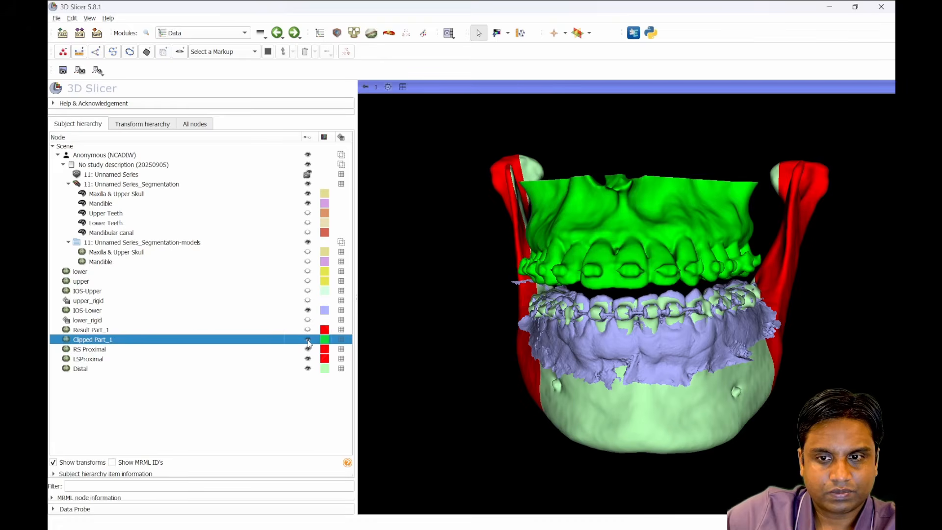
pyautogui.doubleClick(261, 340)
pyautogui.hotkey('ctrl', 'a')
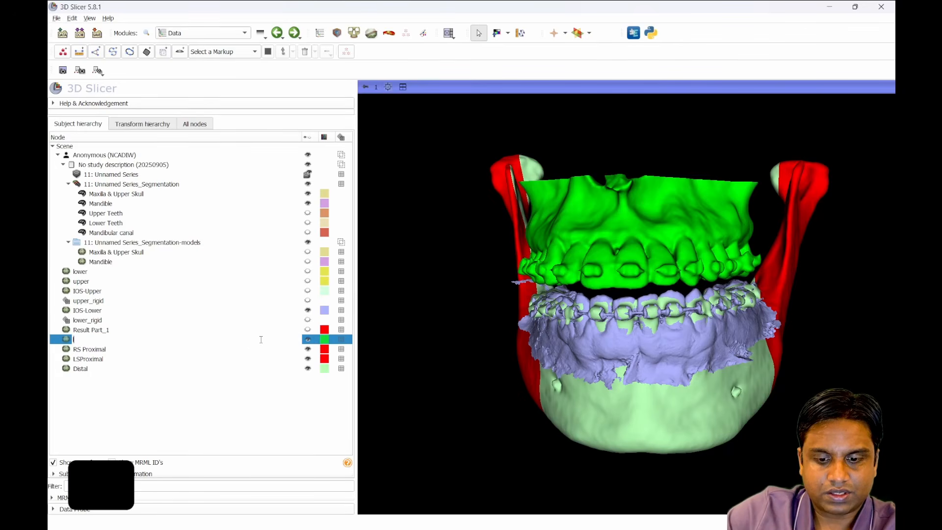
pyautogui.write('leLe Fort I')
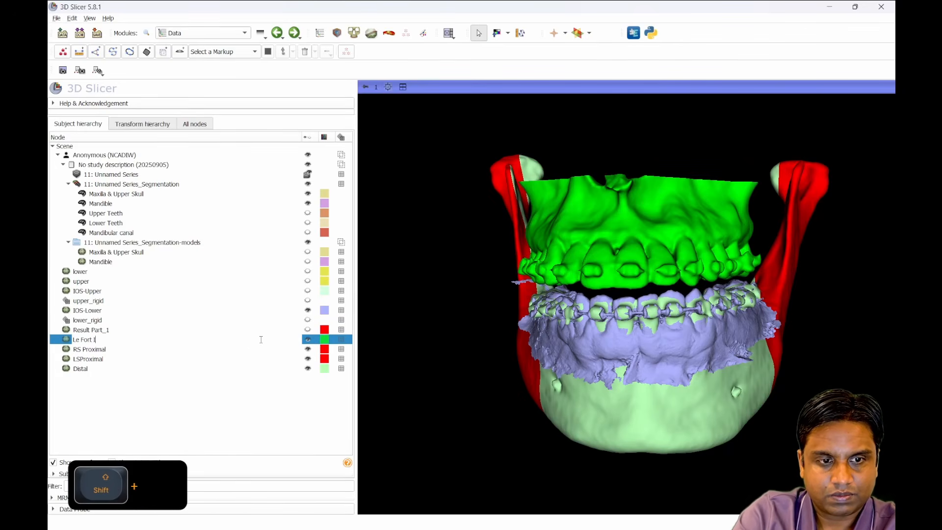
pyautogui.press('Return')
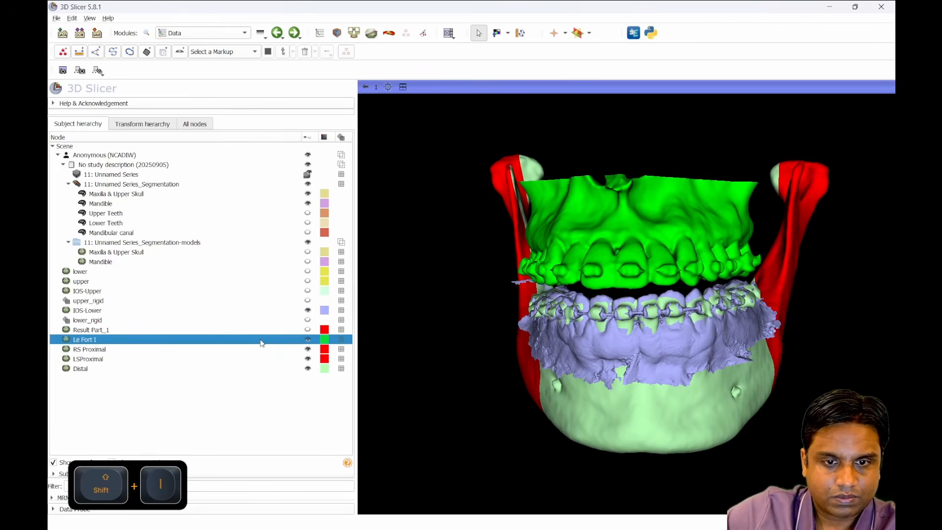
# Step: Rename the Result Part_1 model as Skull
pyautogui.doubleClick(265, 329)
pyautogui.write('Sk')
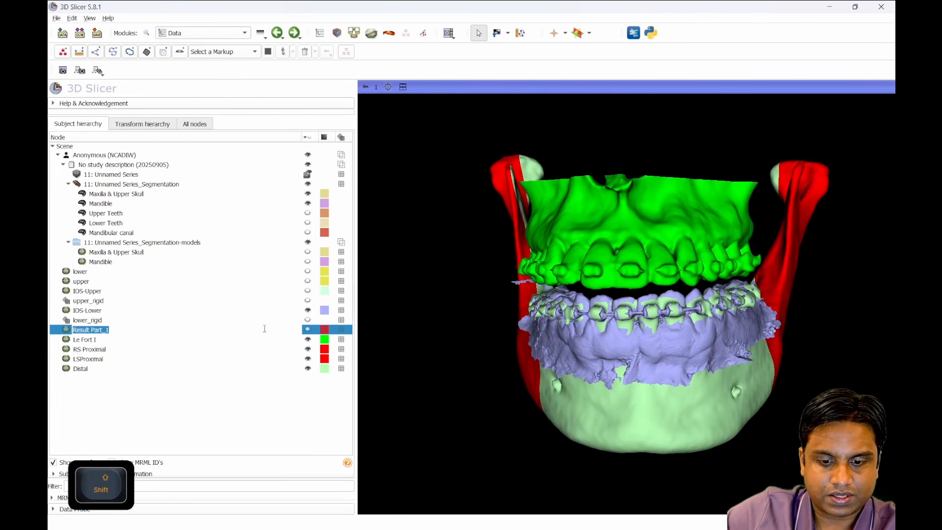
pyautogui.write('ull')
pyautogui.press('Return')
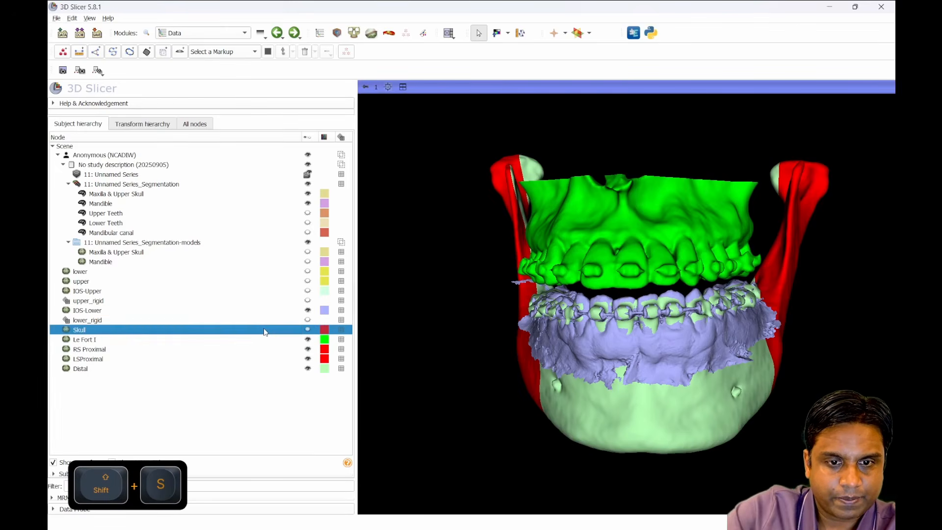
# Step: Recolor the Le Fort I model by assigning it the Bone terminology
pyautogui.doubleClick(325, 339)
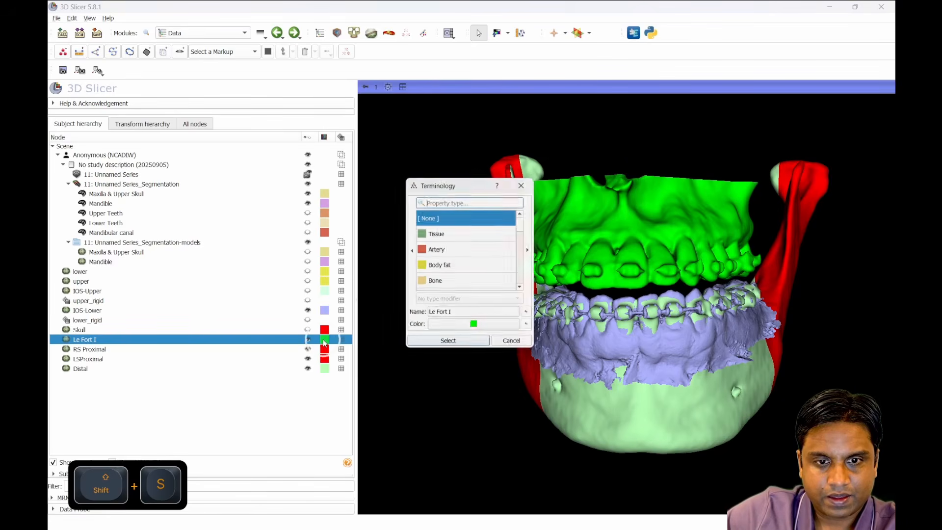
pyautogui.click(448, 283)
pyautogui.click(456, 346)
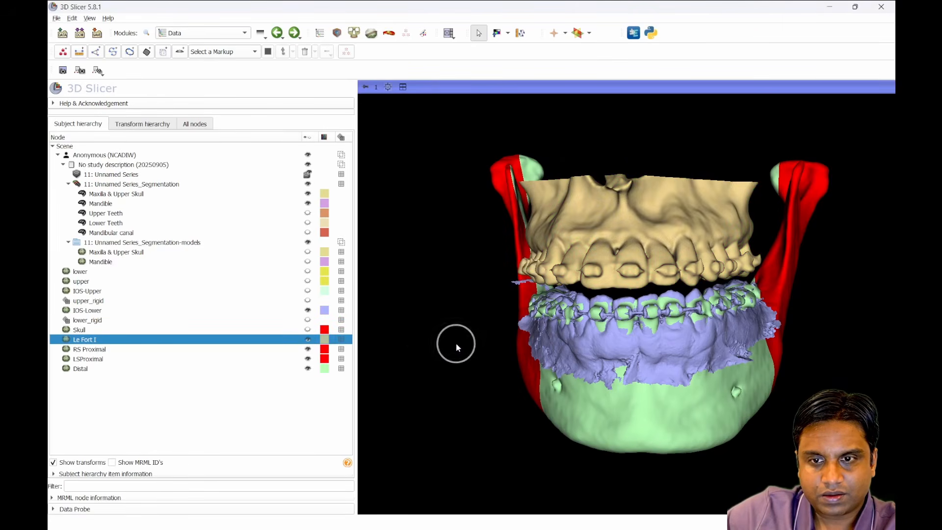
pyautogui.doubleClick(324, 329)
pyautogui.click(456, 328)
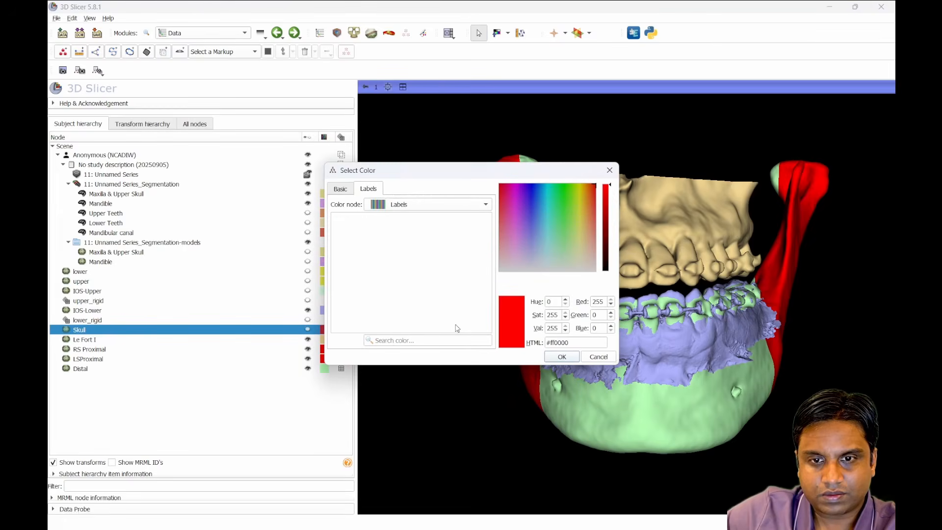
pyautogui.click(574, 243)
pyautogui.moveTo(572, 252); pyautogui.dragTo(592, 233)
pyautogui.click(562, 357)
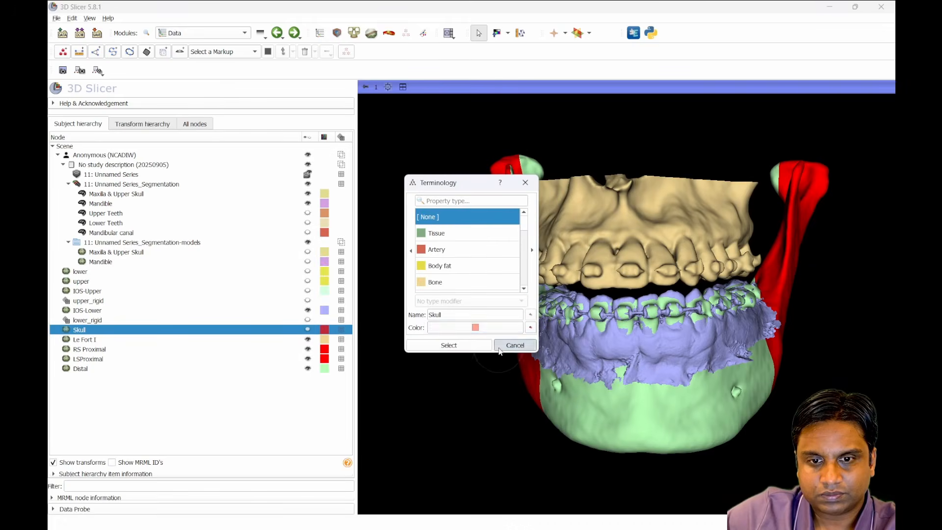
pyautogui.click(458, 343)
# Step: Recolor the Skull model pale yellow with a custom color and make it visible in the 3D view
pyautogui.doubleClick(324, 330)
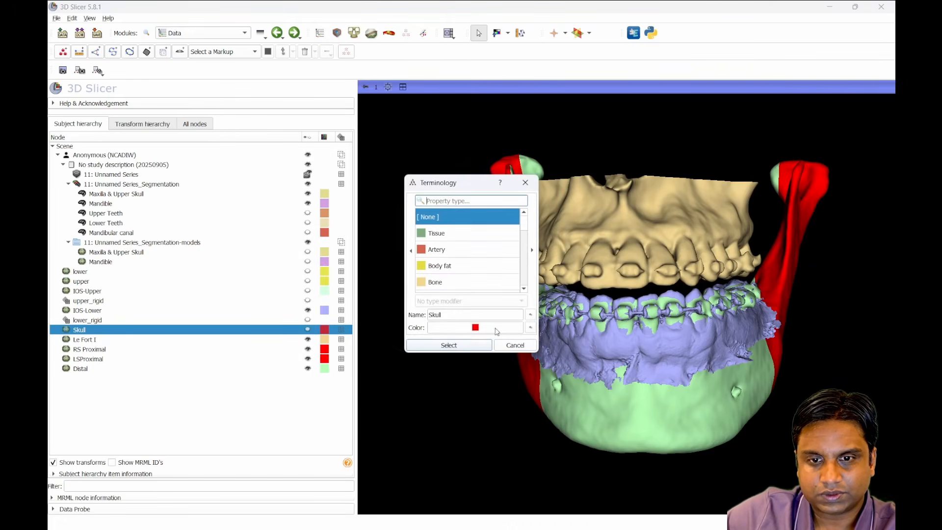
pyautogui.click(473, 326)
pyautogui.click(581, 244)
pyautogui.click(562, 356)
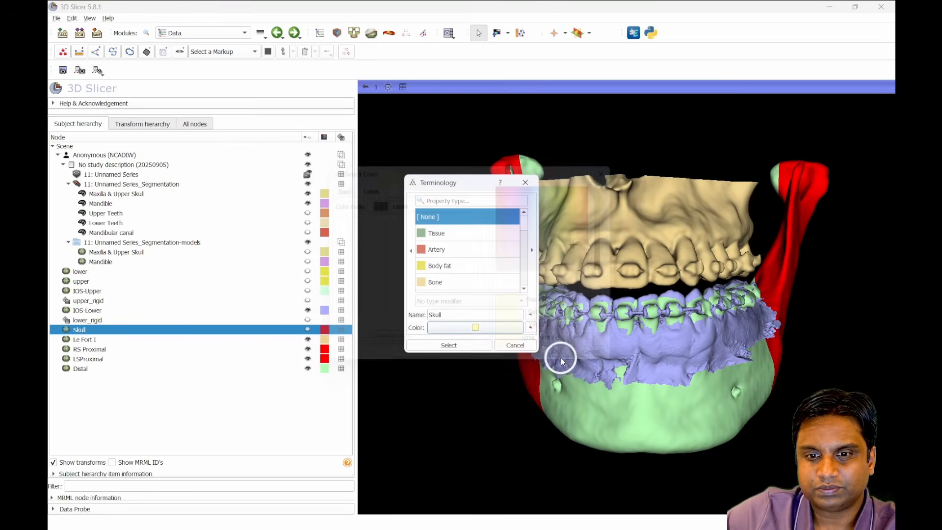
pyautogui.click(458, 345)
pyautogui.click(308, 330)
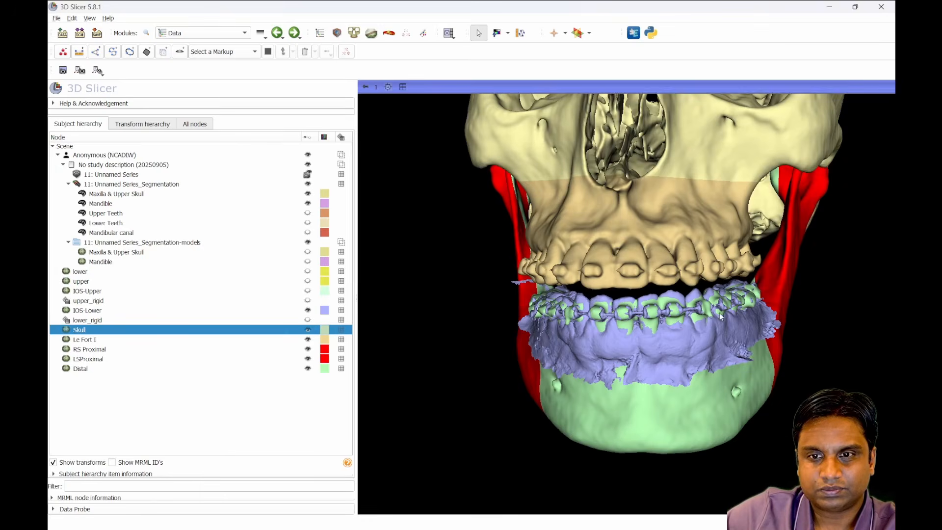
pyautogui.moveTo(712, 335); pyautogui.dragTo(666, 371)
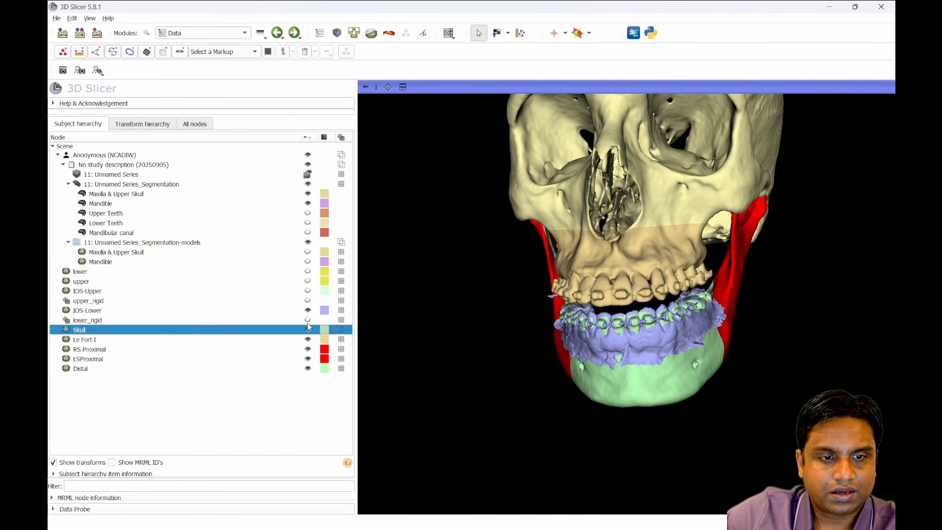
# Step: Show the IOS-Upper model and select Le Fort I, with the jaws seen from the side
pyautogui.click(308, 290)
pyautogui.moveTo(663, 339); pyautogui.dragTo(586, 360)
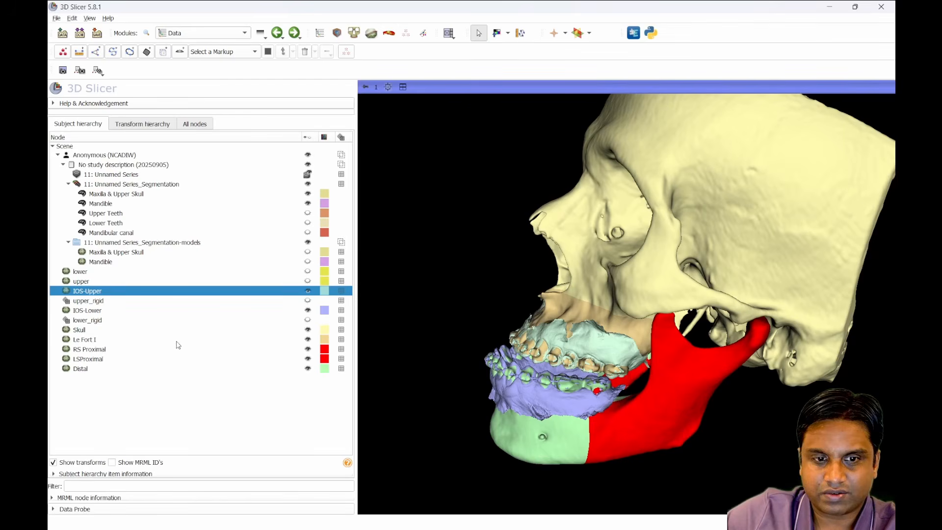
pyautogui.click(119, 340)
pyautogui.scroll(5, 637, 324)
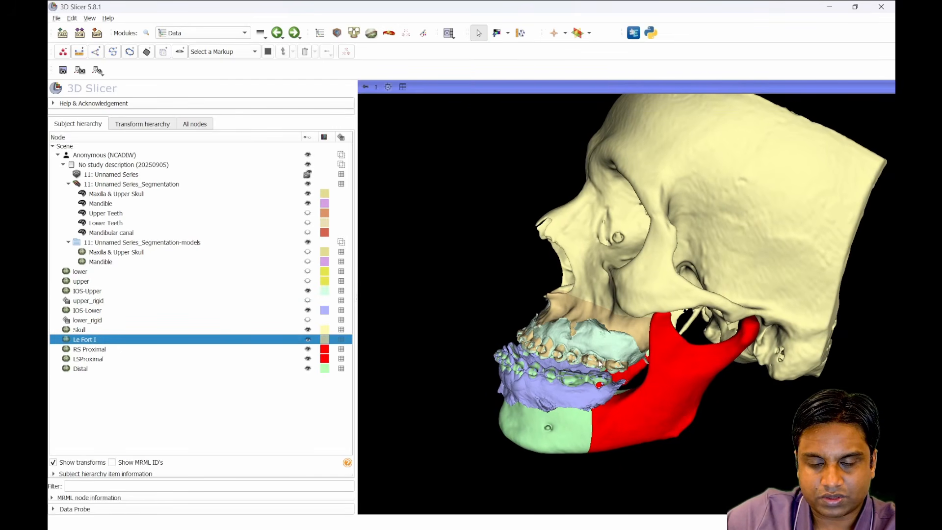
pyautogui.moveTo(637, 324); pyautogui.dragTo(662, 328)
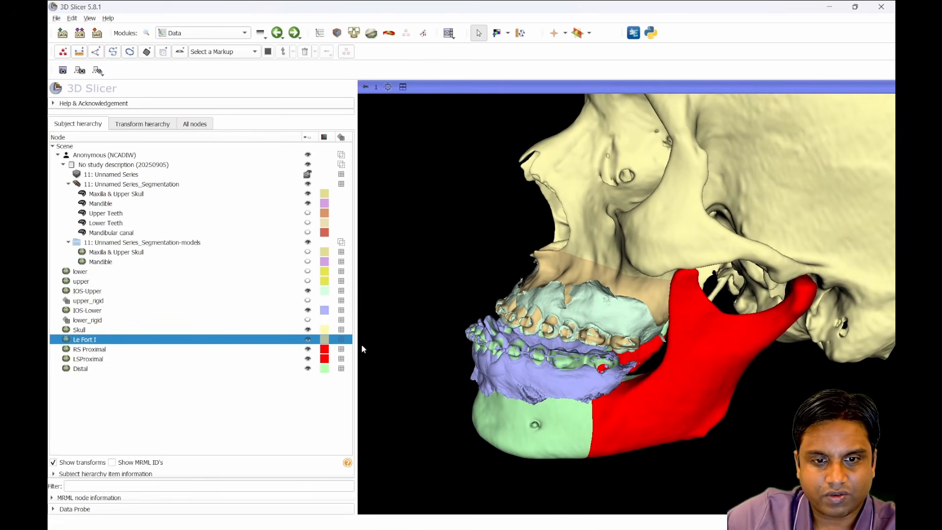
pyautogui.rightClick(321, 342)
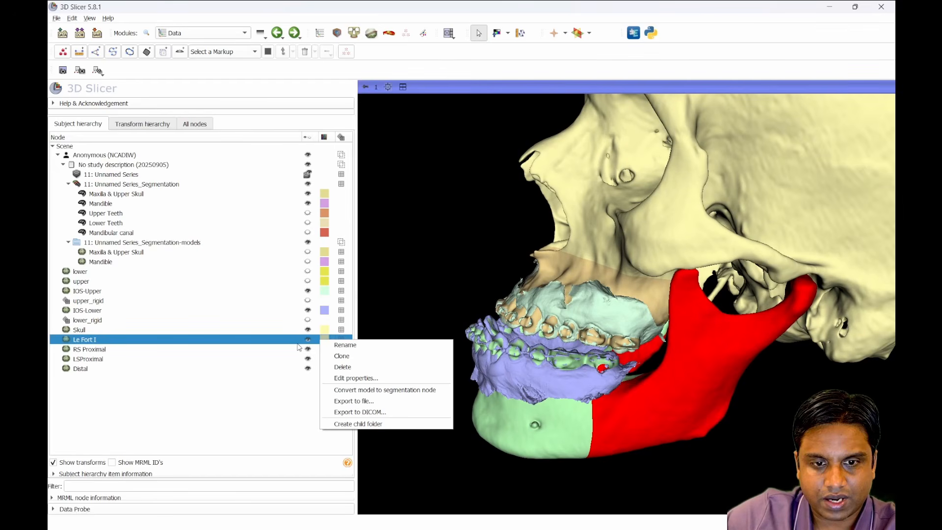
pyautogui.click(296, 333)
pyautogui.click(342, 341)
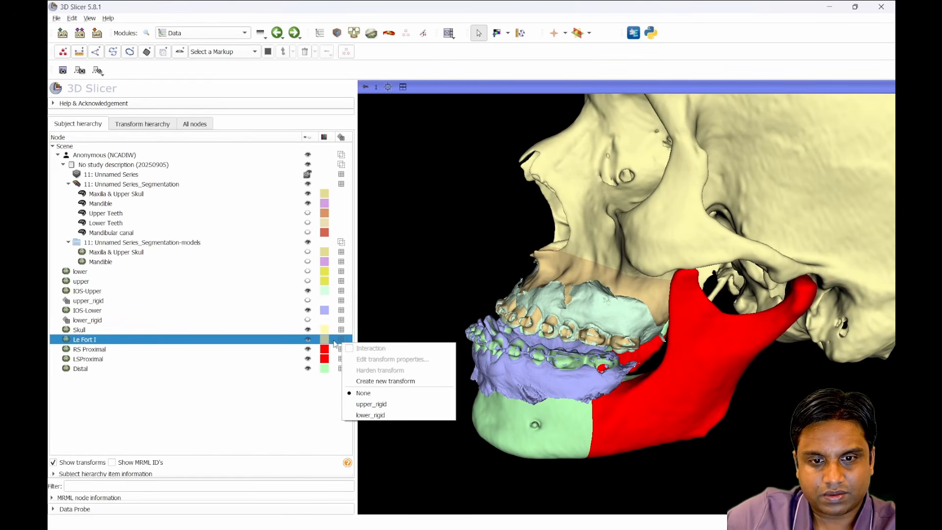
pyautogui.click(325, 343)
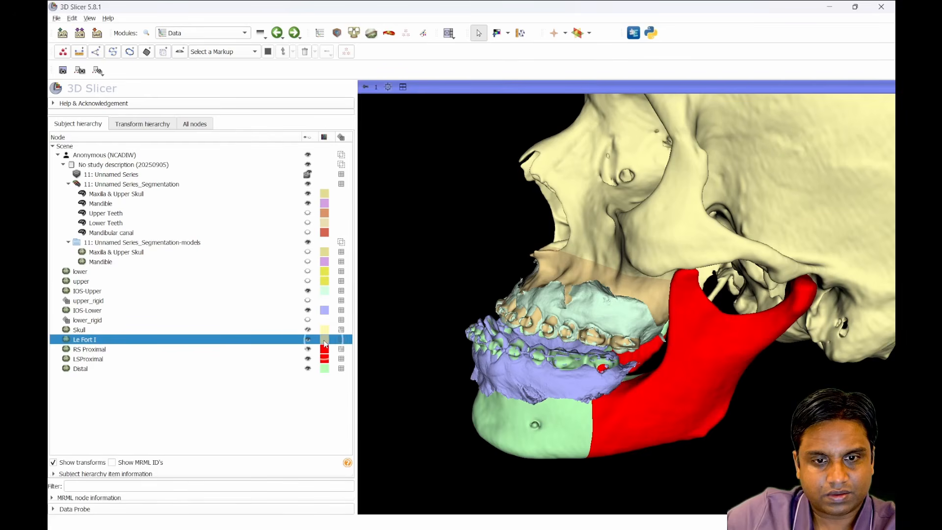
pyautogui.click(342, 344)
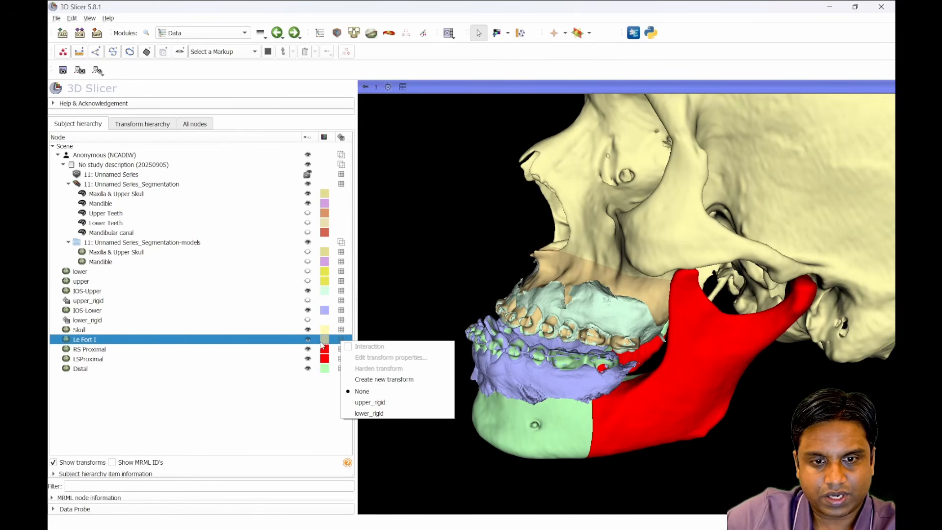
pyautogui.rightClick(318, 339)
# Step: Enable Interaction for the Le Fort I model so it gets transform handles in the 3D view
pyautogui.rightClick(309, 340)
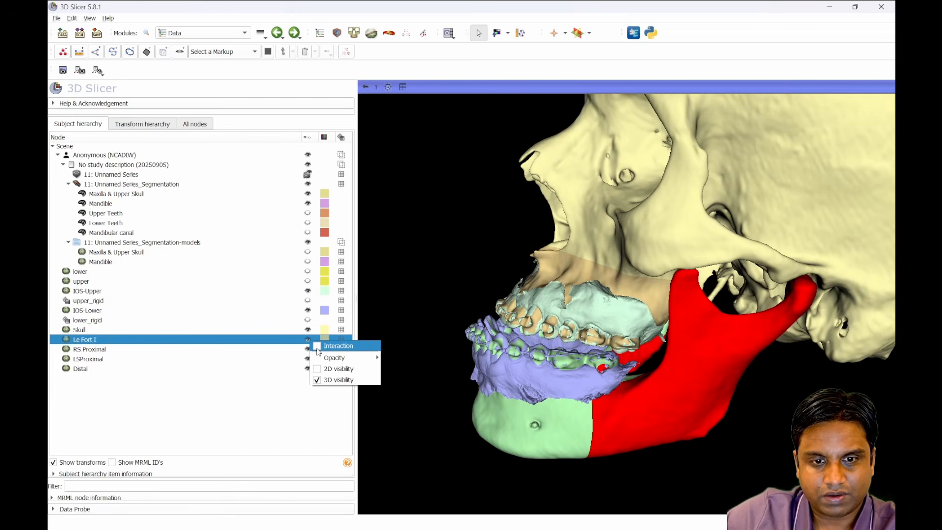
pyautogui.click(338, 346)
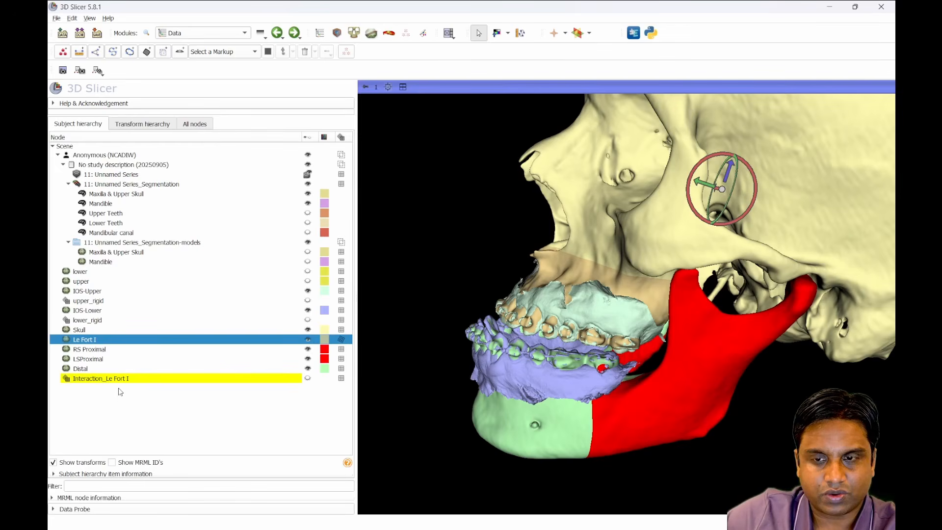
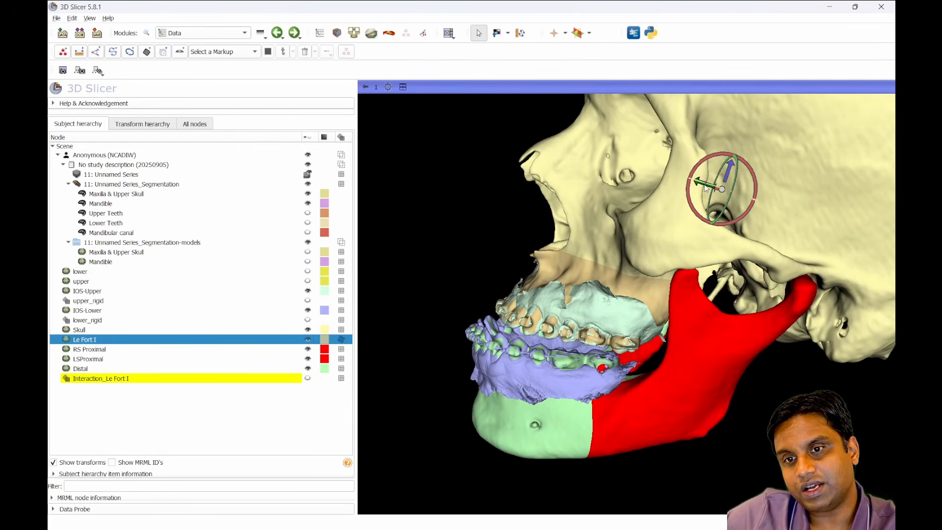
pyautogui.moveTo(696, 314); pyautogui.dragTo(808, 338)
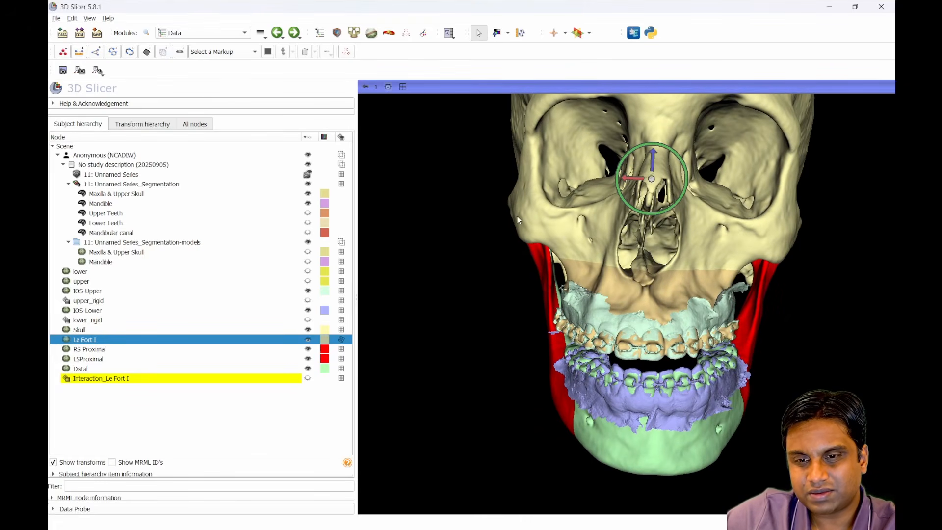
# Step: Restore the slice views beside the 3D view and move the Le Fort I handles' pivot down onto the maxilla without moving the model
pyautogui.click(391, 90)
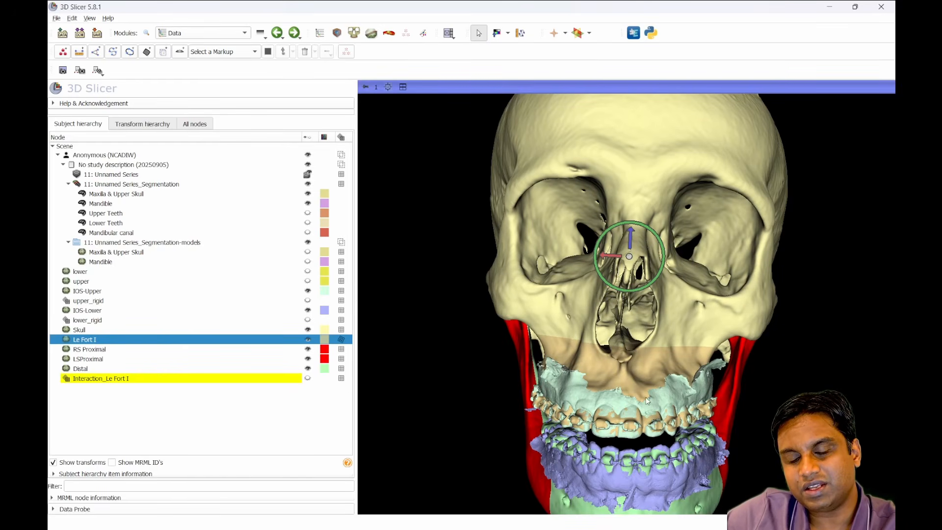
pyautogui.click(403, 87)
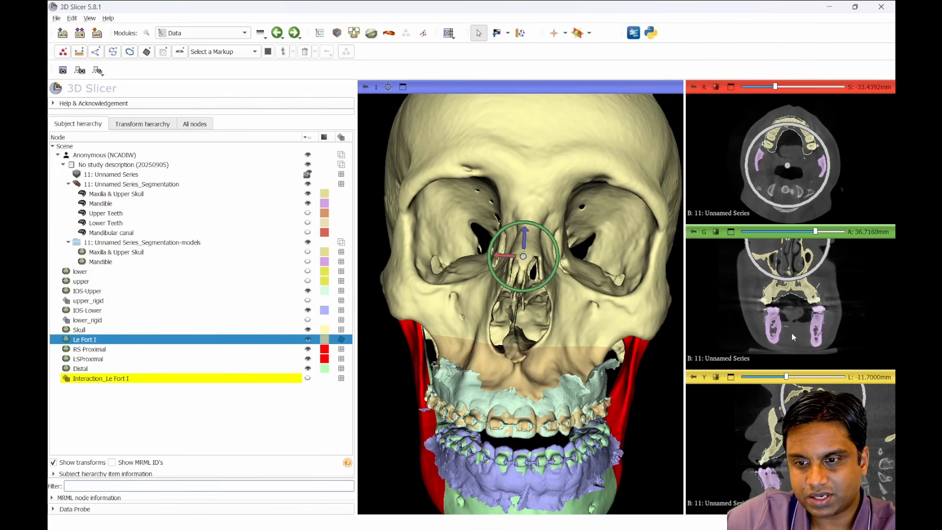
pyautogui.press('alt')
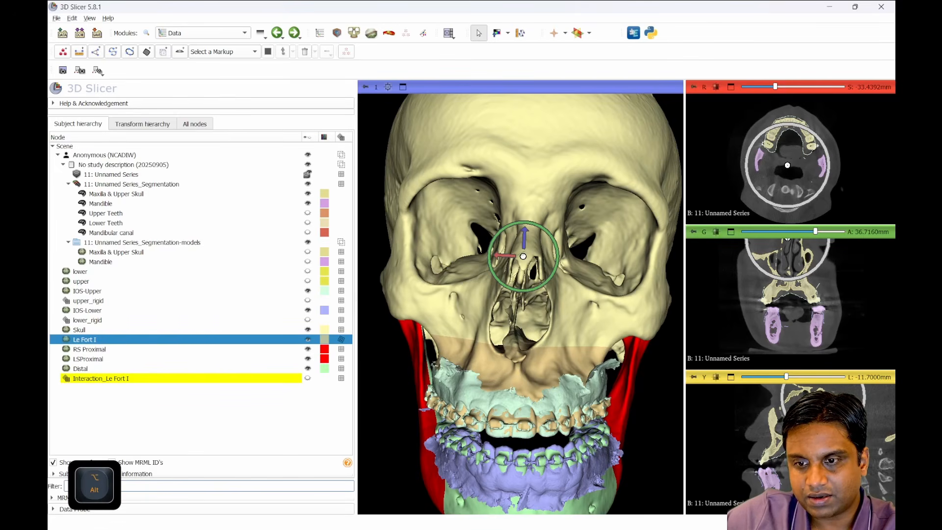
pyautogui.keyDown('alt'); pyautogui.moveTo(523, 256); pyautogui.dragTo(508, 357); pyautogui.keyUp('alt')
pyautogui.keyDown('alt'); pyautogui.moveTo(775, 441); pyautogui.dragTo(793, 440); pyautogui.keyUp('alt')
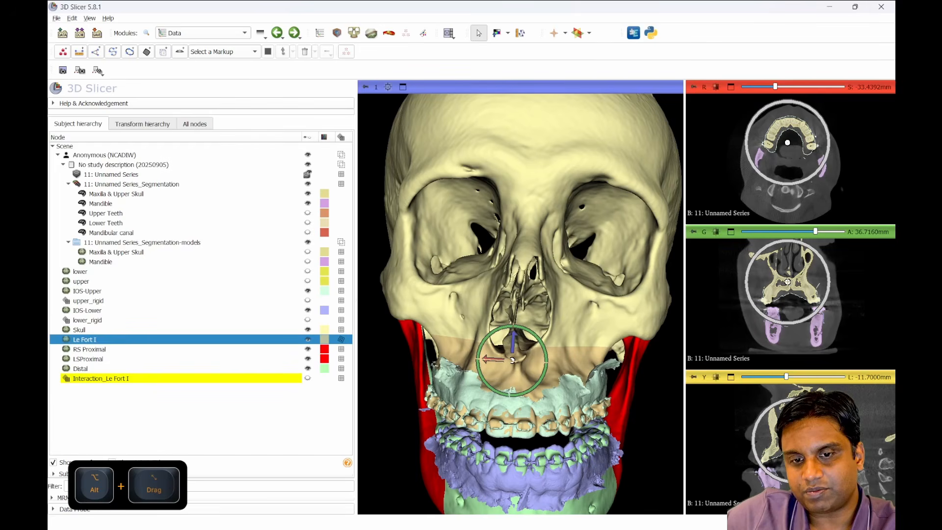
# Step: Refine the Le Fort I handles' pivot in the axial and coronal slices, shifting it forward and slightly down at the maxillary midline
pyautogui.keyDown('alt'); pyautogui.moveTo(667, 408); pyautogui.dragTo(446, 364); pyautogui.keyUp('alt')
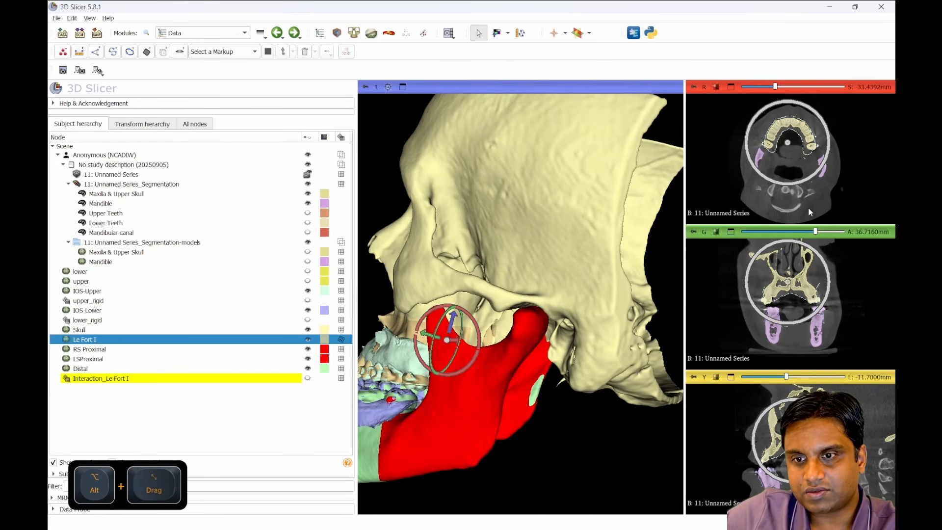
pyautogui.press('shift')
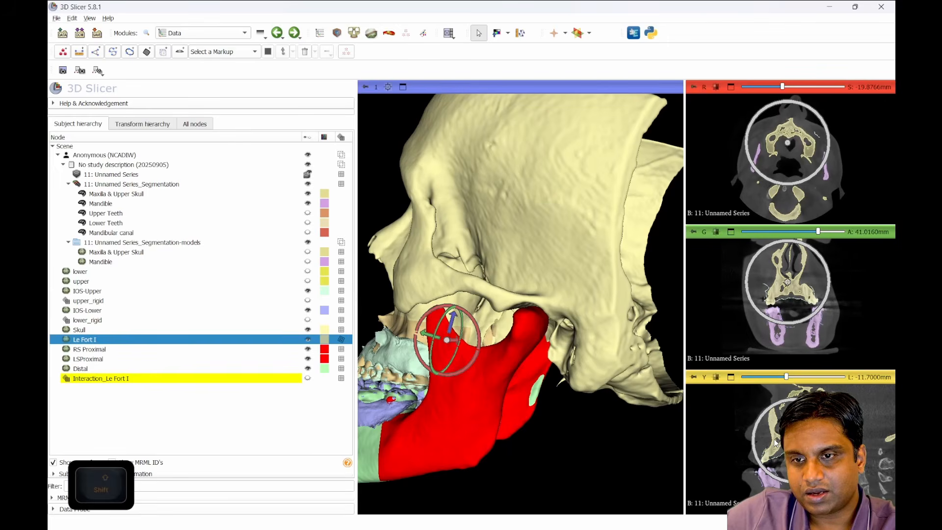
pyautogui.press('shift')
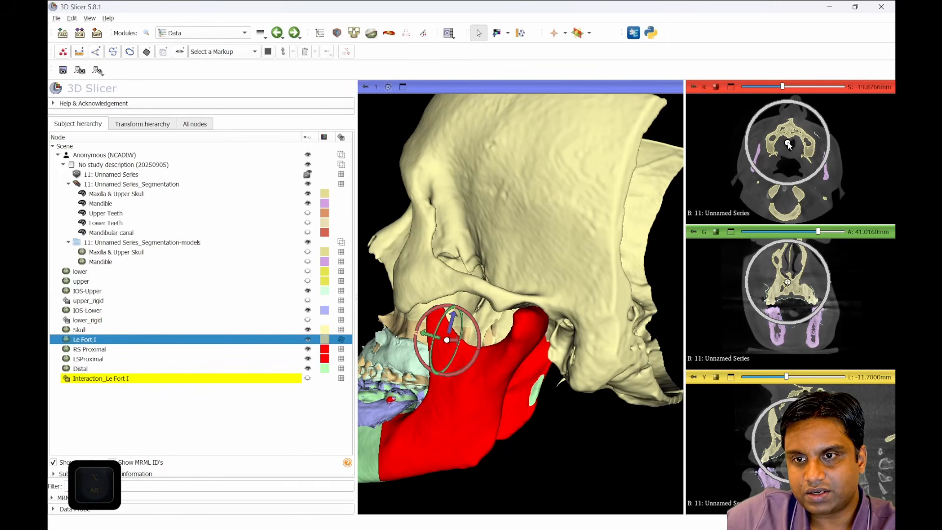
pyautogui.keyDown('alt'); pyautogui.moveTo(792, 142); pyautogui.dragTo(790, 133); pyautogui.keyUp('alt')
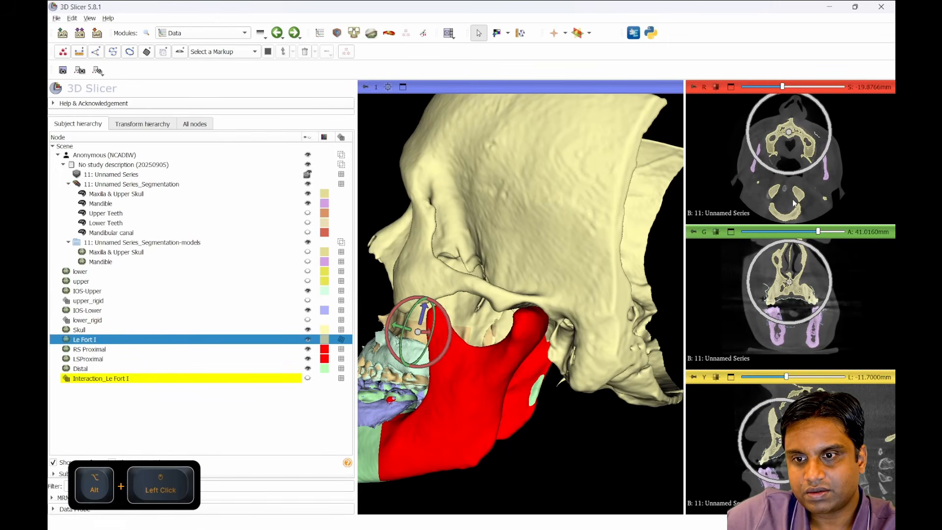
pyautogui.keyDown('alt'); pyautogui.moveTo(790, 284); pyautogui.dragTo(790, 295); pyautogui.keyUp('alt')
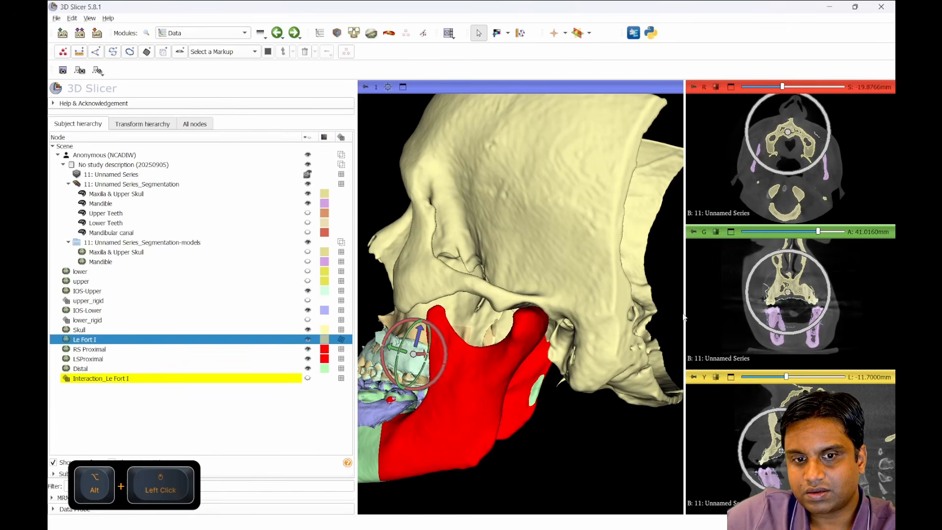
pyautogui.keyDown('alt'); pyautogui.moveTo(535, 351); pyautogui.dragTo(724, 362); pyautogui.keyUp('alt')
pyautogui.scroll(-2, 596, 317)
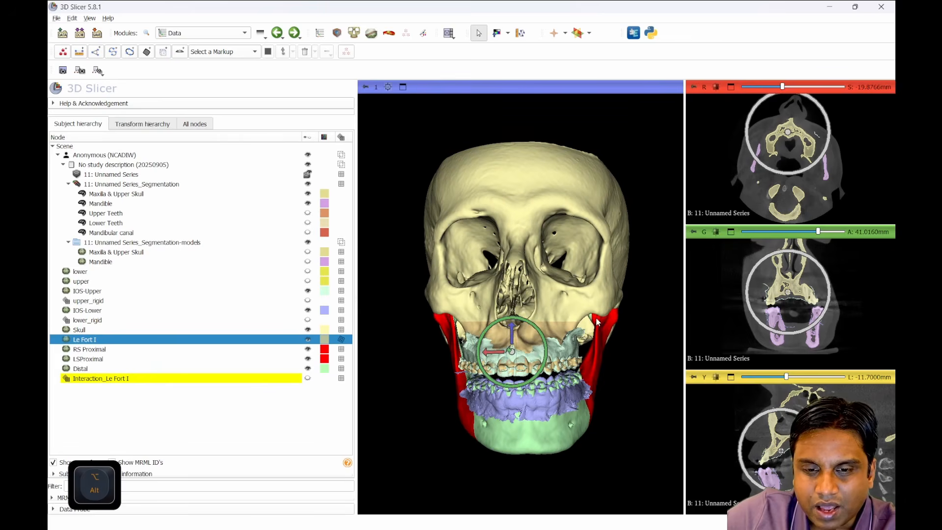
# Step: Examine the Le Fort I segment and its transform handles from the front and from both oblique sides
pyautogui.moveTo(563, 307)
pyautogui.mouseDown()
pyautogui.moveTo(616, 318)
pyautogui.moveTo(561, 309)
pyautogui.mouseUp()
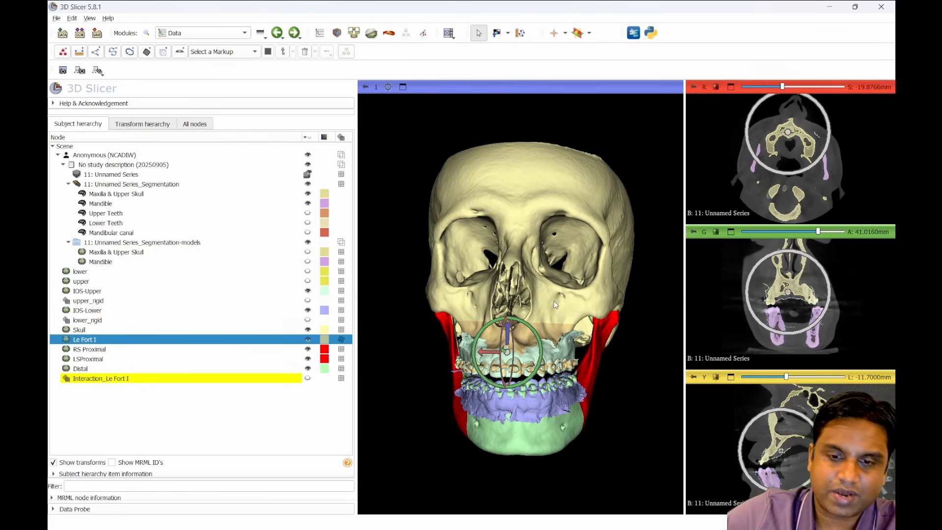
pyautogui.moveTo(571, 379); pyautogui.dragTo(543, 308)
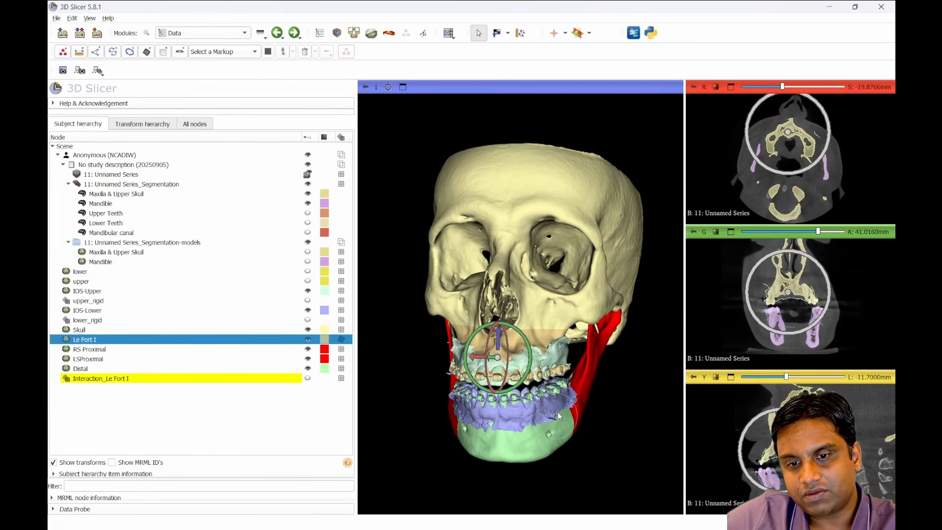
pyautogui.moveTo(536, 410); pyautogui.dragTo(587, 415)
pyautogui.press('alt')
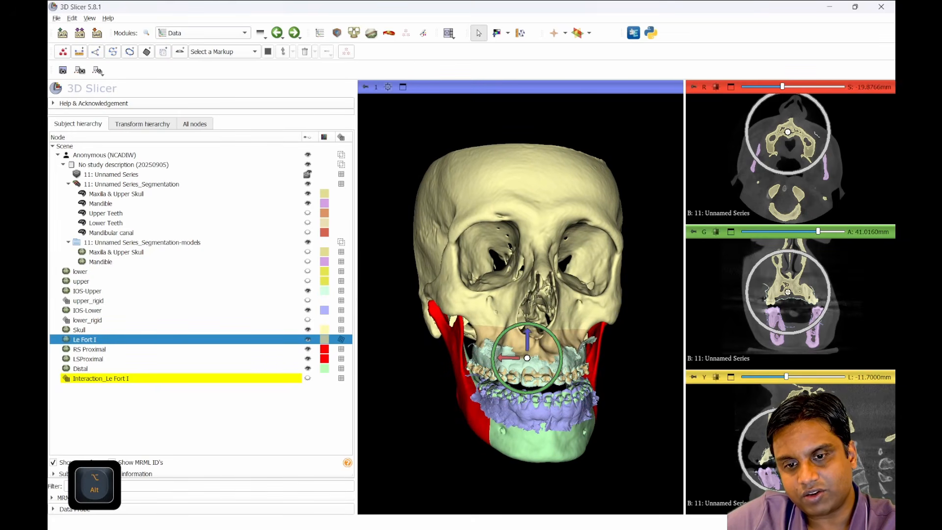
pyautogui.moveTo(606, 359)
pyautogui.mouseDown()
pyautogui.moveTo(570, 357)
pyautogui.moveTo(595, 358)
pyautogui.mouseUp()
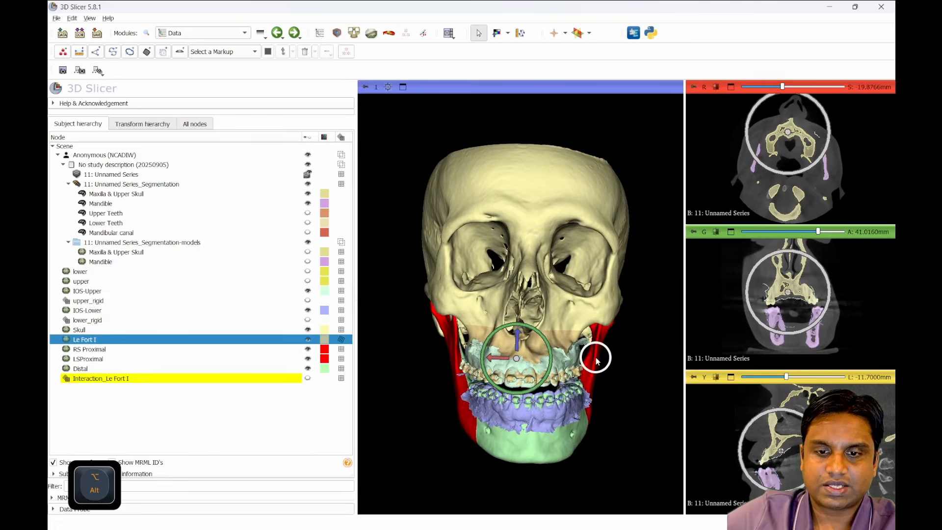
pyautogui.scroll(1, 573, 366)
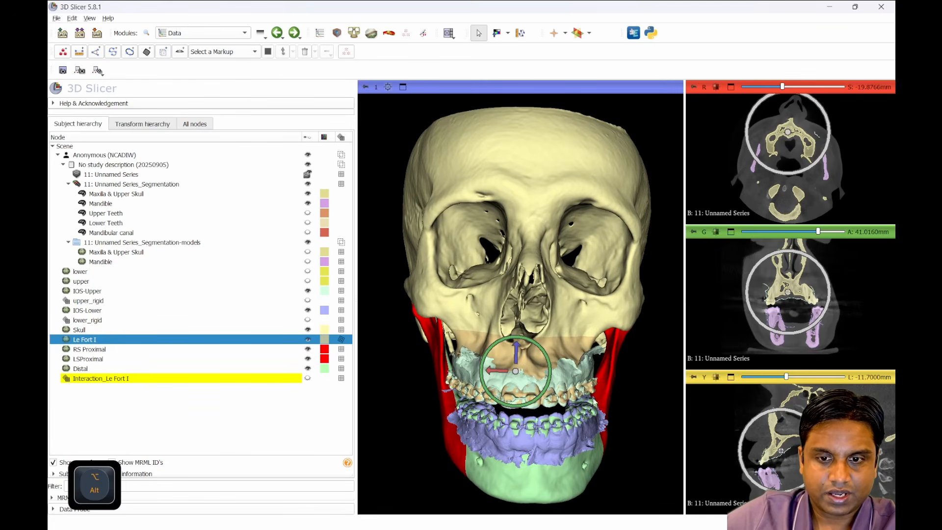
pyautogui.moveTo(550, 372); pyautogui.dragTo(550, 375)
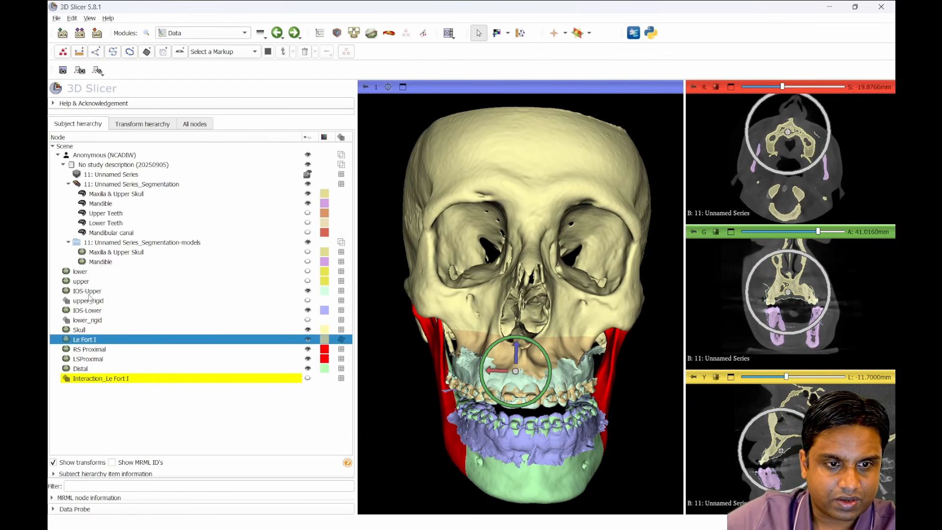
# Step: Apply the Interaction_Le Fort I transform to the IOS-Upper model so it moves together with the Le Fort I segment
pyautogui.click(84, 291)
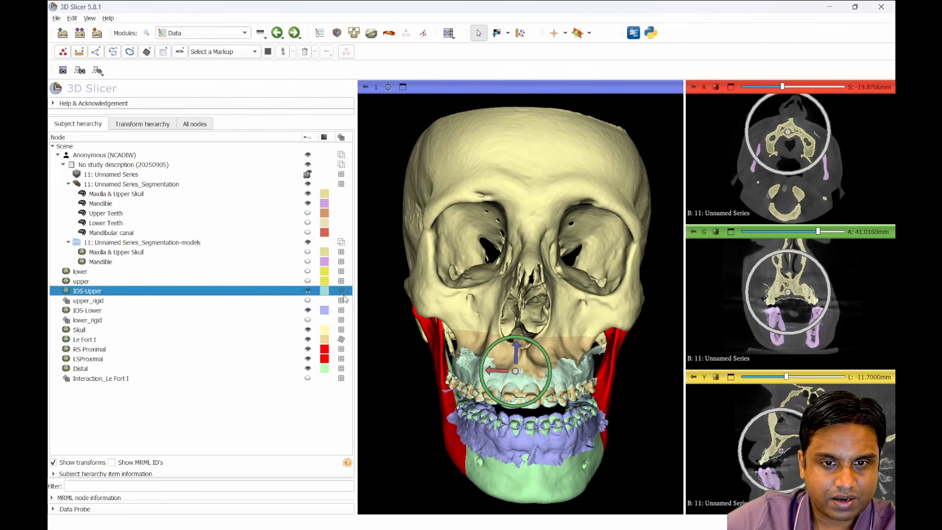
pyautogui.click(342, 293)
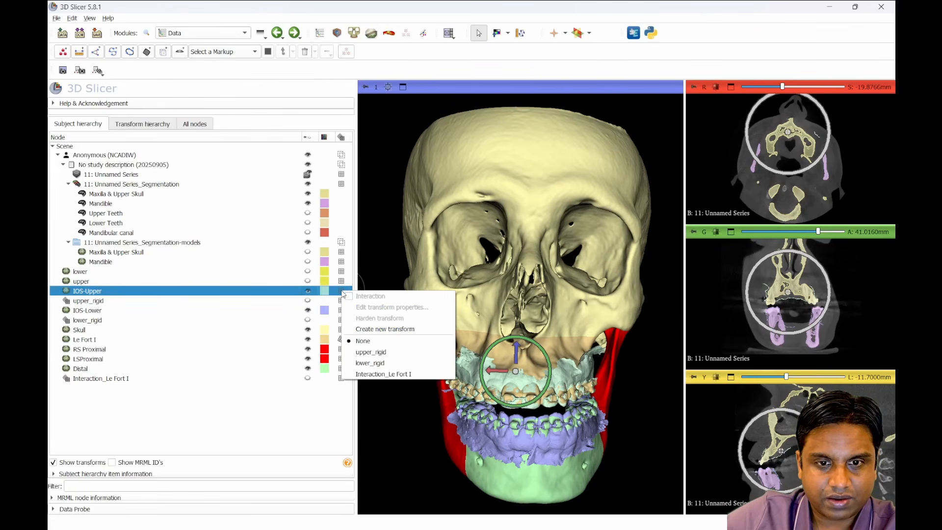
pyautogui.click(378, 375)
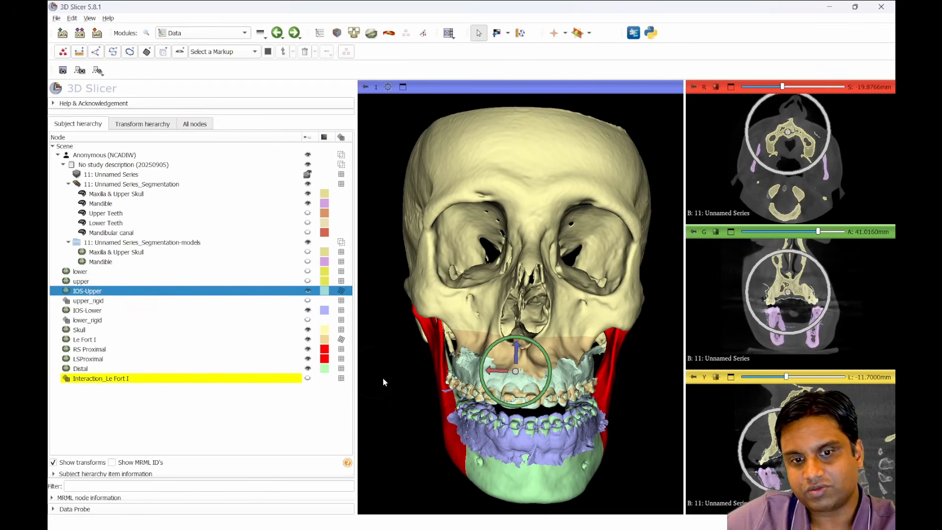
# Step: Rotate Le Fort I and IOS-Upper slightly in the frontal plane and advance them about 6.9 mm using the handles
pyautogui.moveTo(551, 376)
pyautogui.keyDown('alt'); pyautogui.mouseDown()
pyautogui.moveTo(545, 364)
pyautogui.moveTo(541, 376)
pyautogui.mouseUp(); pyautogui.keyUp('alt')
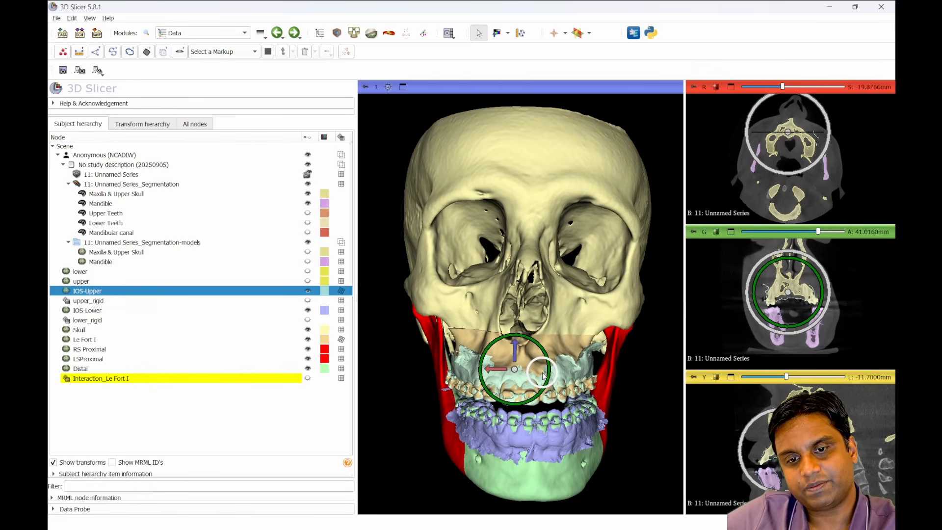
pyautogui.moveTo(603, 304); pyautogui.dragTo(489, 305)
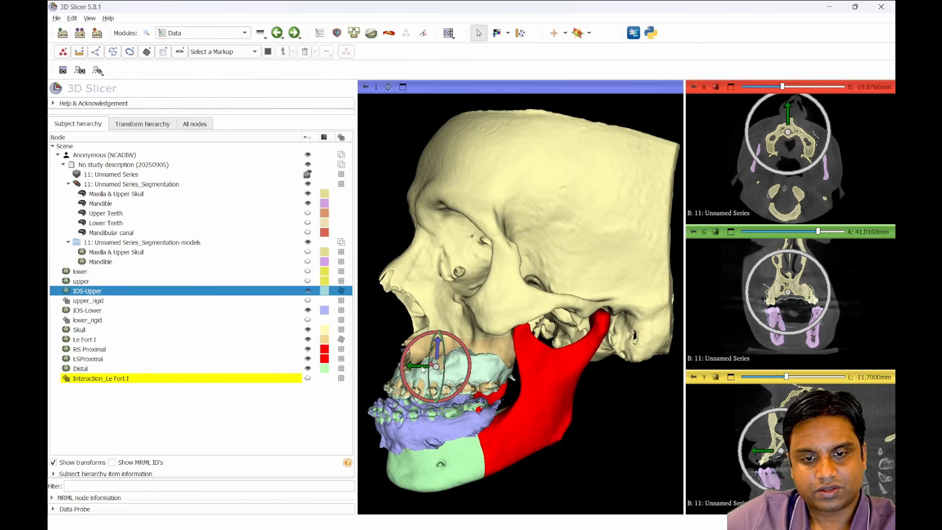
pyautogui.moveTo(411, 368); pyautogui.dragTo(406, 368)
pyautogui.moveTo(584, 359); pyautogui.dragTo(572, 379)
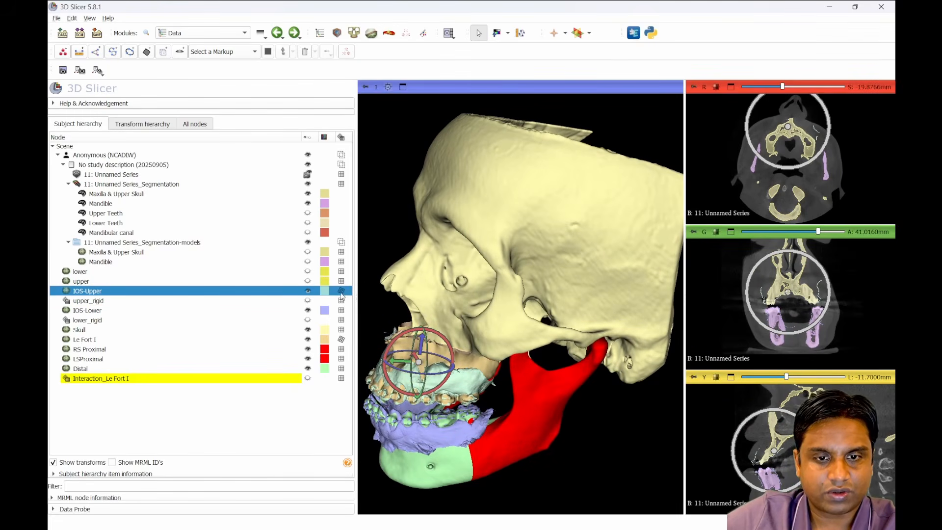
# Step: Limit the Interaction_Le Fort I translation range to -10 to 10 mm and adjust it to LR 1.05 mm and PA 5.62 mm
pyautogui.click(341, 293)
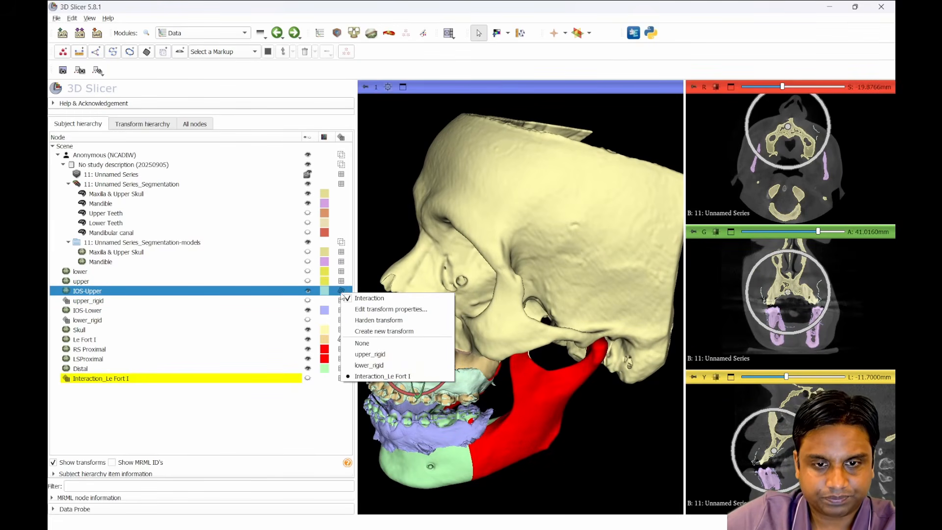
pyautogui.click(378, 310)
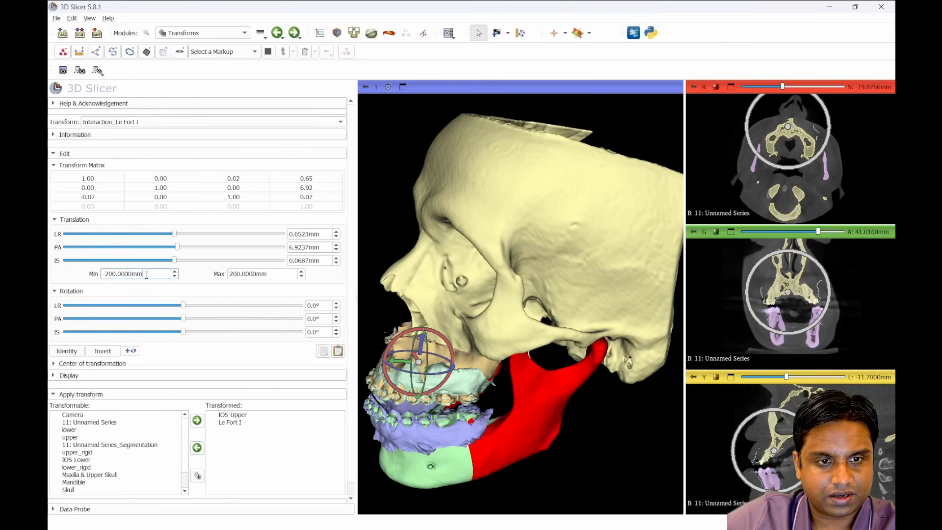
pyautogui.write('10')
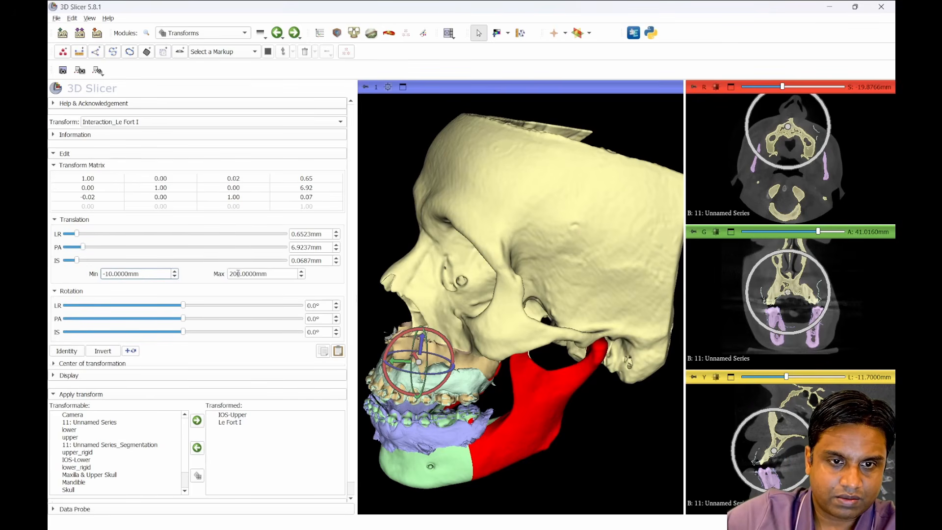
pyautogui.write('1')
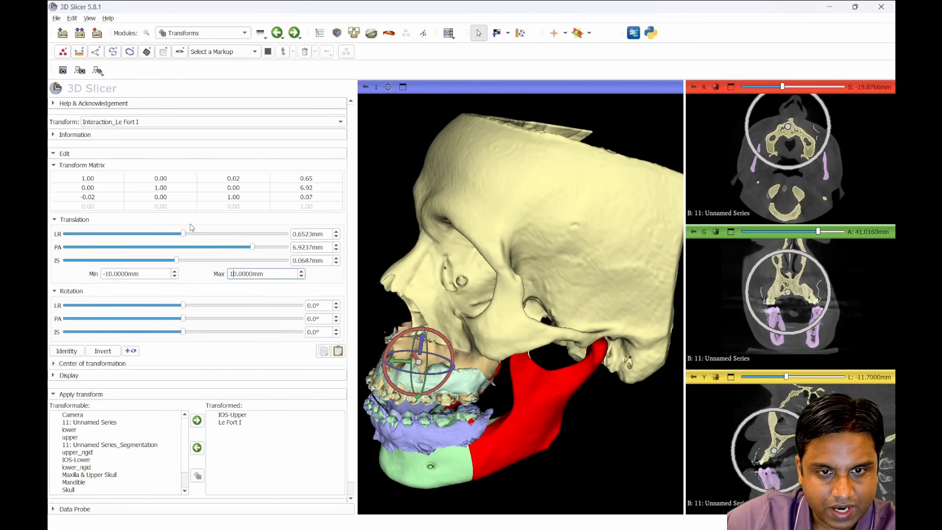
pyautogui.moveTo(191, 237)
pyautogui.mouseDown()
pyautogui.moveTo(179, 238)
pyautogui.moveTo(189, 238)
pyautogui.mouseUp()
pyautogui.moveTo(252, 250); pyautogui.dragTo(237, 247)
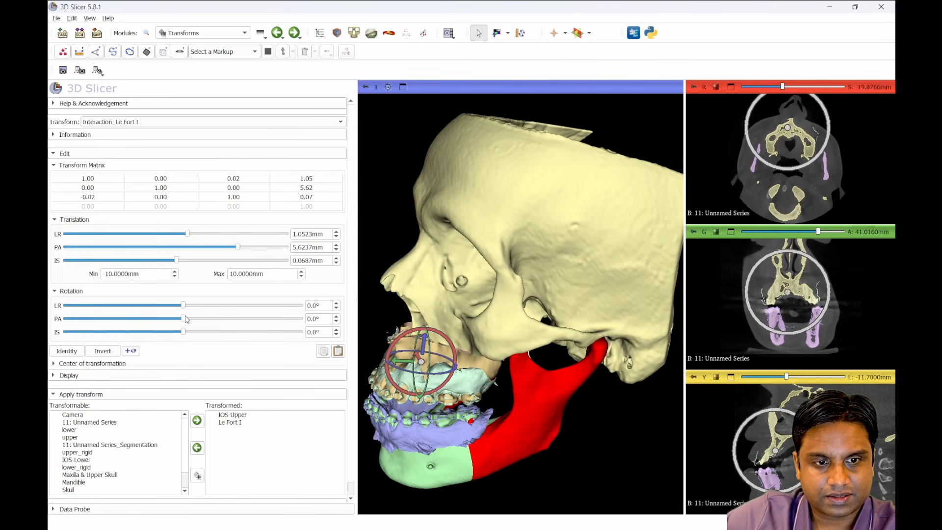
# Step: Reposition Le Fort I with its handles to about 7.88 mm PA, 2.92 mm IS and 0.49 mm LR
pyautogui.moveTo(385, 362); pyautogui.dragTo(512, 451)
pyautogui.moveTo(403, 356); pyautogui.dragTo(399, 357)
pyautogui.moveTo(522, 306); pyautogui.dragTo(594, 294, button='middle')
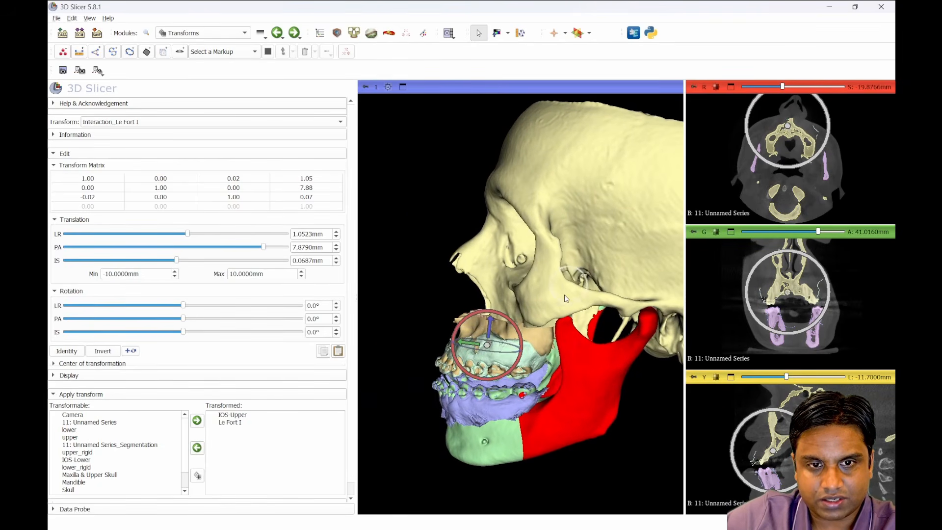
pyautogui.moveTo(545, 370); pyautogui.dragTo(678, 285)
pyautogui.moveTo(456, 402); pyautogui.dragTo(504, 356)
pyautogui.moveTo(618, 418); pyautogui.dragTo(578, 437)
pyautogui.moveTo(510, 340); pyautogui.dragTo(514, 339)
pyautogui.moveTo(592, 437)
pyautogui.mouseDown()
pyautogui.moveTo(483, 404)
pyautogui.moveTo(473, 431)
pyautogui.moveTo(631, 385)
pyautogui.moveTo(599, 437)
pyautogui.mouseUp()
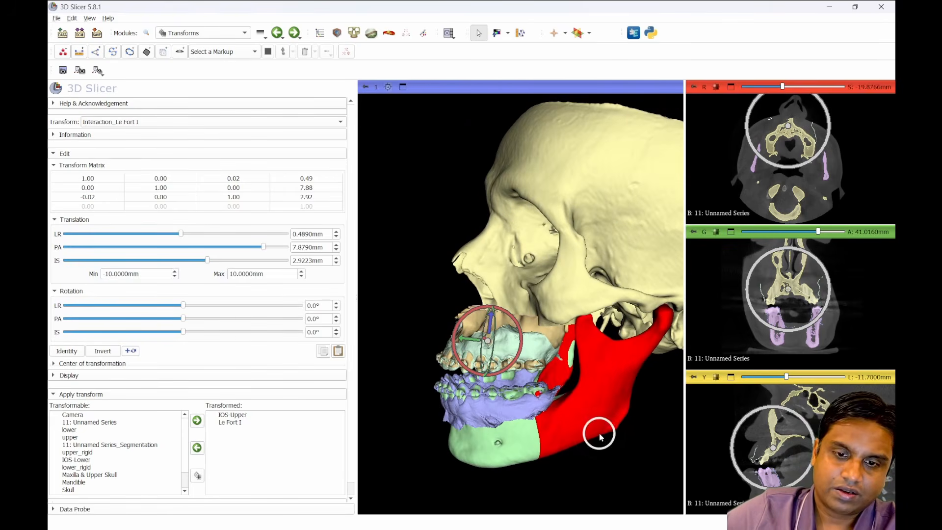
# Step: Return to the data tree and disable Interaction for IOS-Upper to remove the maxillary transform handles
pyautogui.click(319, 34)
pyautogui.rightClick(328, 293)
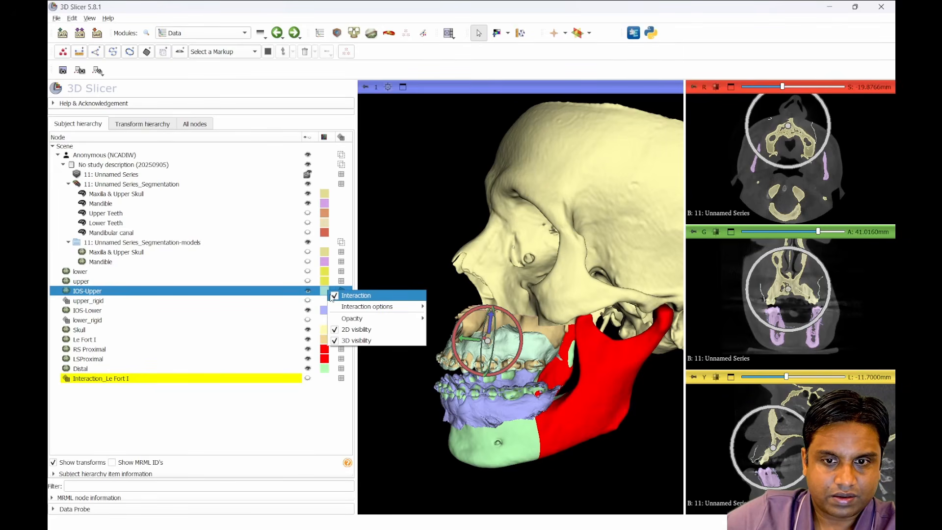
pyautogui.click(332, 297)
pyautogui.moveTo(512, 423); pyautogui.dragTo(405, 408)
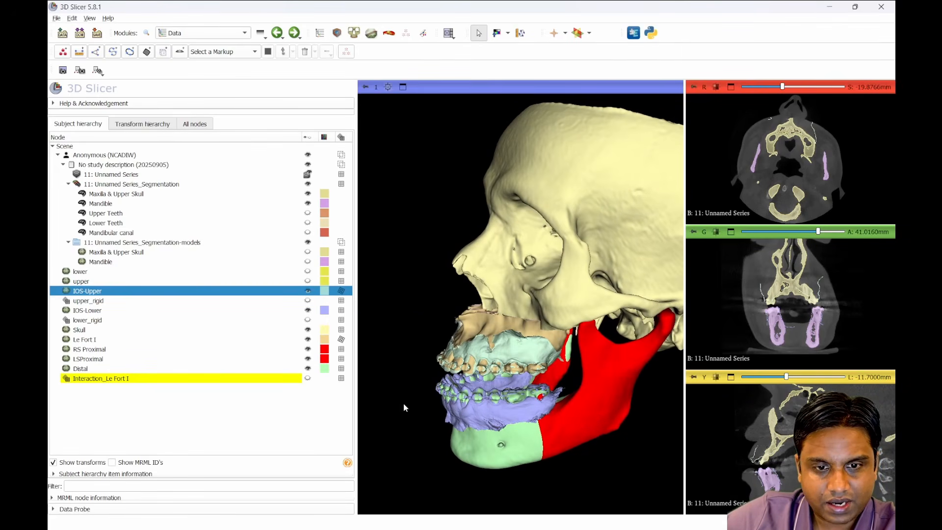
# Step: Enable Interaction for the Distal model so it gets its own transform handles in the 3D view
pyautogui.rightClick(326, 371)
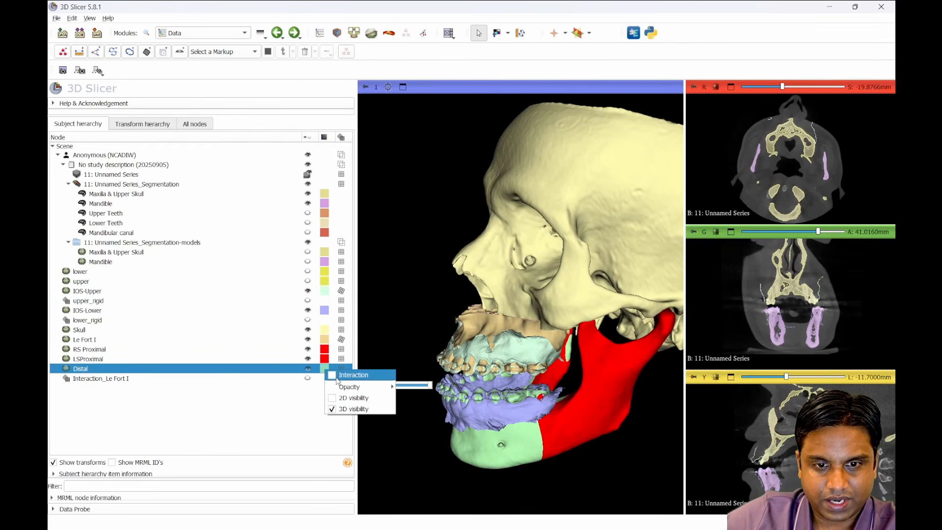
pyautogui.click(354, 375)
pyautogui.moveTo(549, 464)
pyautogui.mouseDown()
pyautogui.moveTo(649, 461)
pyautogui.moveTo(560, 455)
pyautogui.mouseUp()
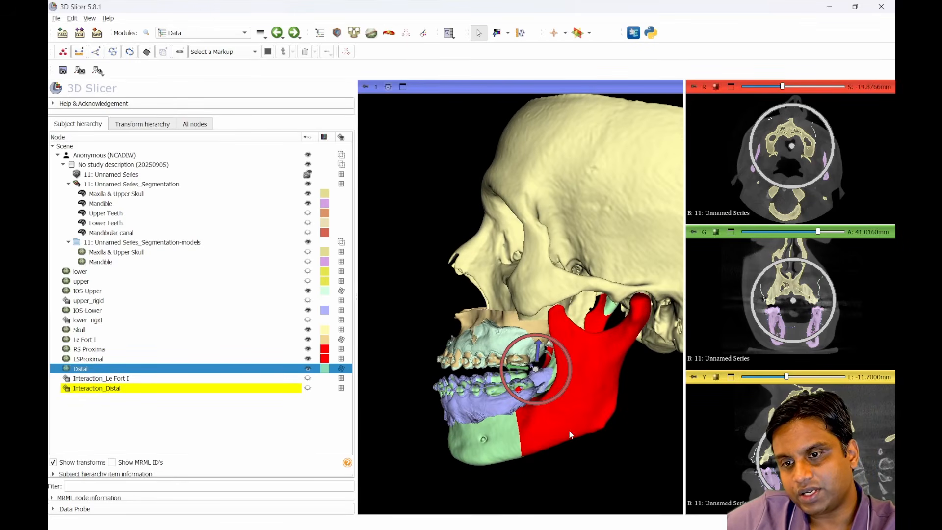
# Step: Move the Distal handles' pivot down and forward onto the mandibular body without moving the model, and set the Distal segment slightly back
pyautogui.press('shift')
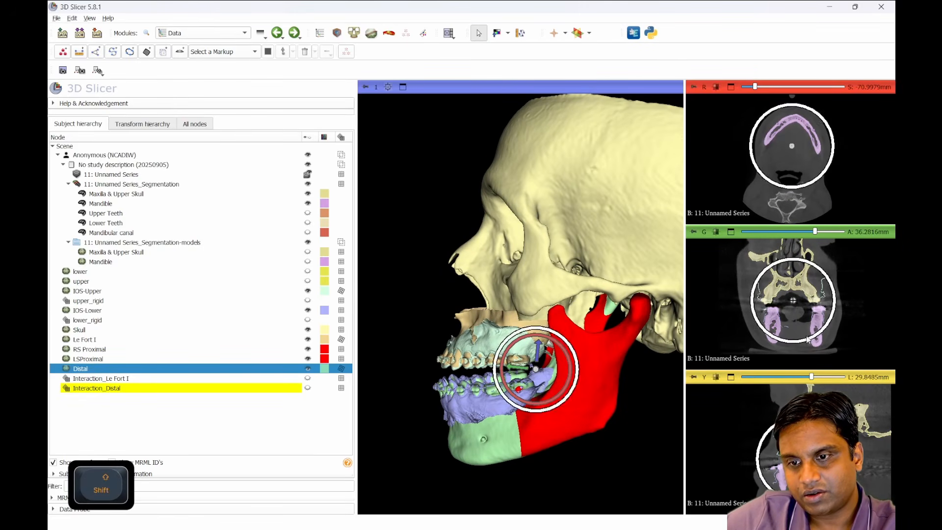
pyautogui.keyDown('alt'); pyautogui.moveTo(793, 302); pyautogui.dragTo(793, 327); pyautogui.keyUp('alt')
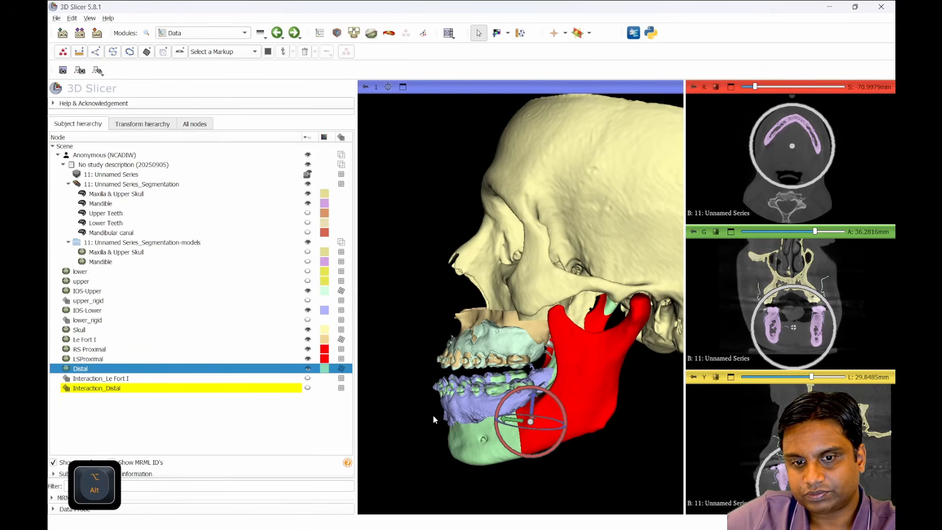
pyautogui.press('shift')
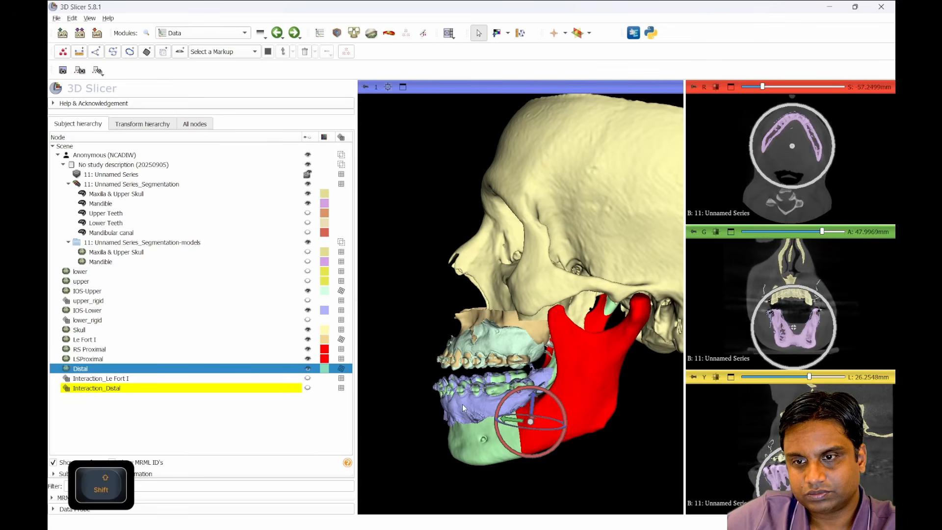
pyautogui.press('alt')
pyautogui.keyDown('alt'); pyautogui.moveTo(793, 147); pyautogui.dragTo(792, 139); pyautogui.keyUp('alt')
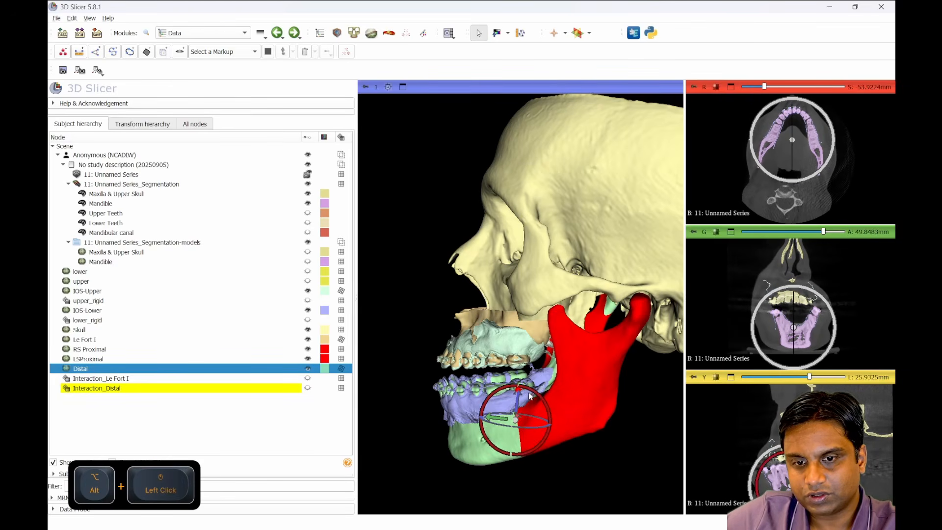
pyautogui.moveTo(550, 391); pyautogui.dragTo(510, 417)
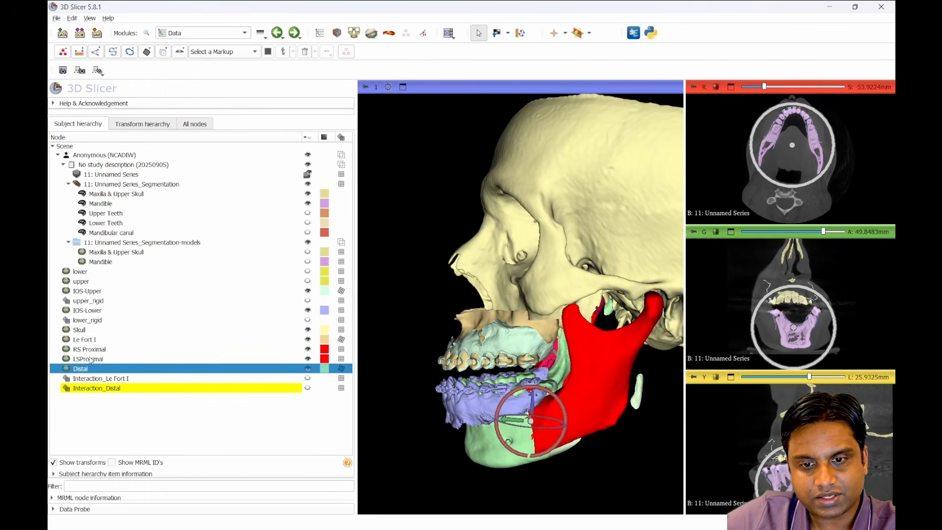
# Step: Apply the Interaction_Distal transform to the IOS-Lower model so it follows the Distal segment, and inspect both jaws from the side
pyautogui.click(127, 312)
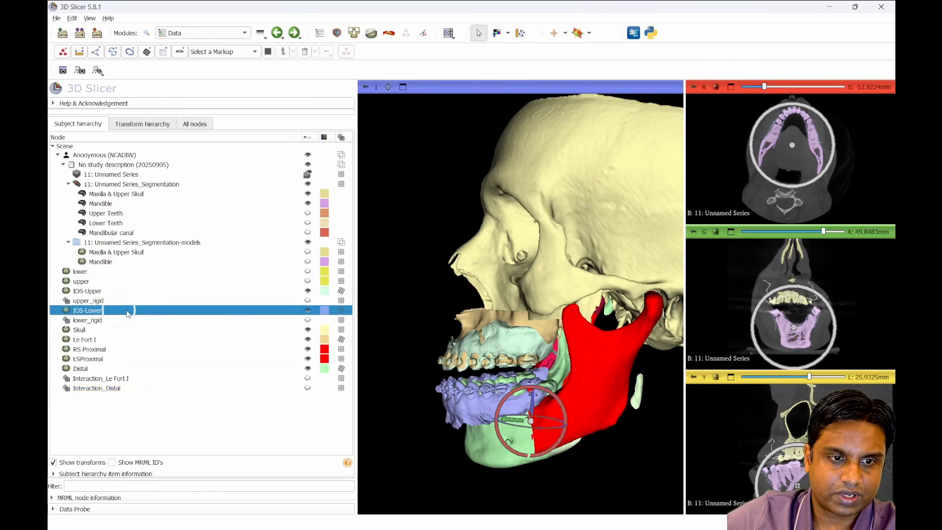
pyautogui.click(341, 314)
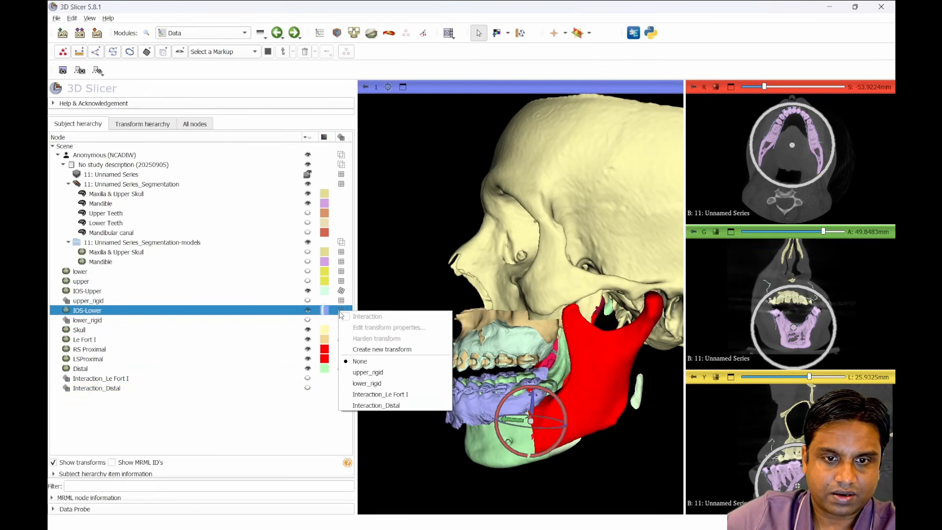
pyautogui.click(392, 405)
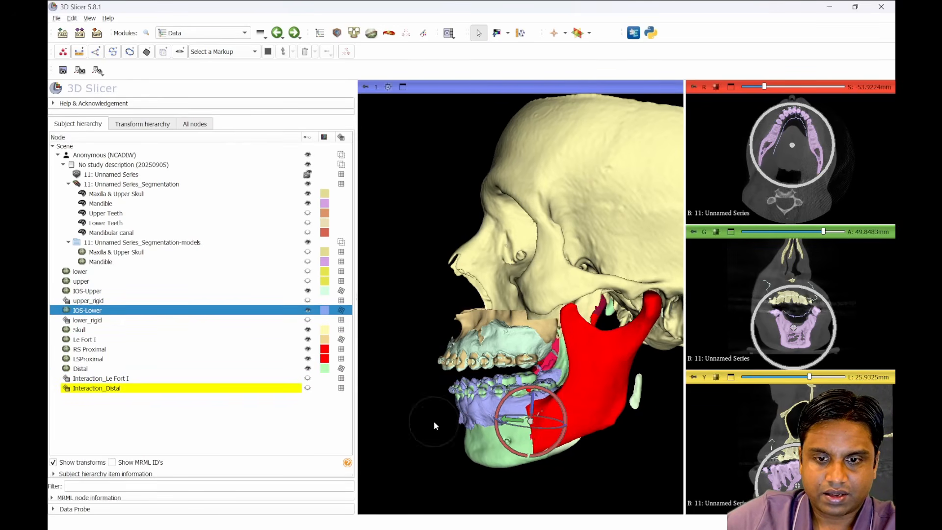
pyautogui.click(406, 426)
pyautogui.moveTo(405, 426); pyautogui.dragTo(546, 358)
pyautogui.moveTo(530, 434); pyautogui.dragTo(640, 349)
pyautogui.moveTo(533, 361); pyautogui.dragTo(536, 342)
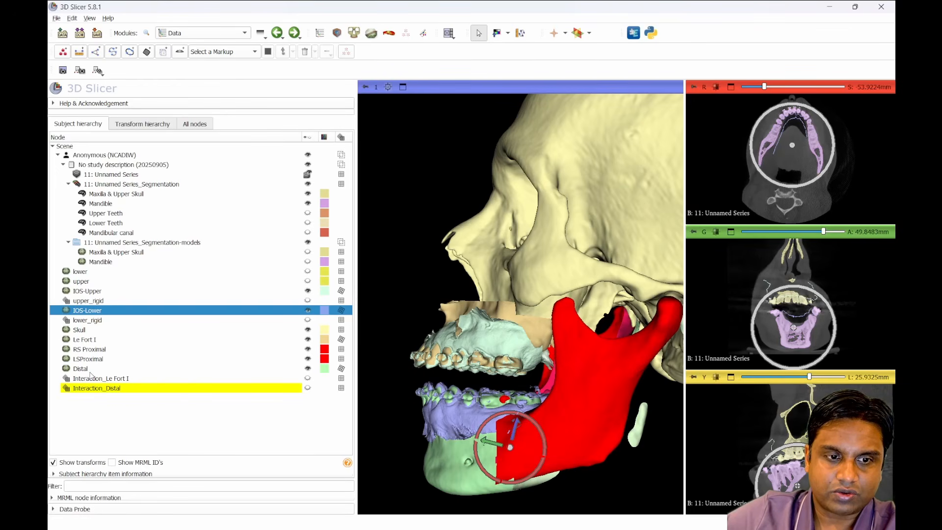
# Step: Disable Interaction for the Distal model and harden its transform
pyautogui.click(339, 369)
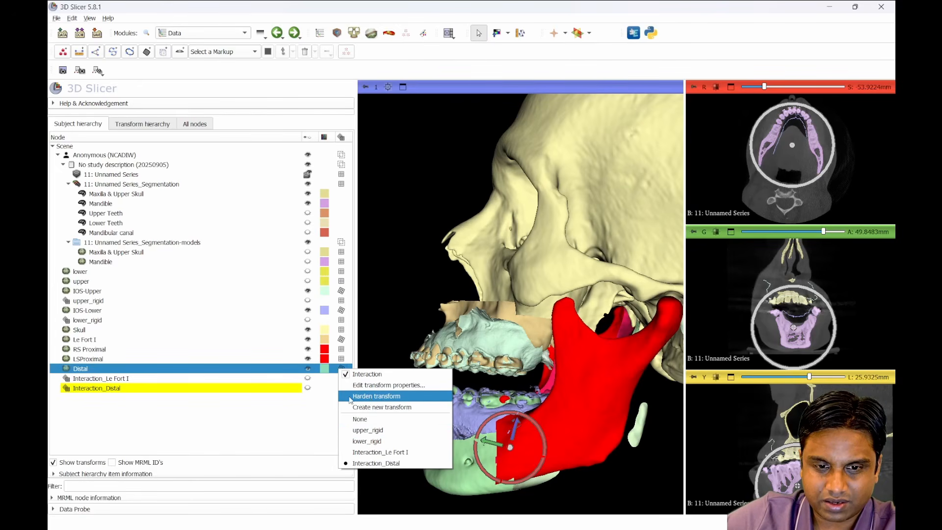
pyautogui.click(363, 374)
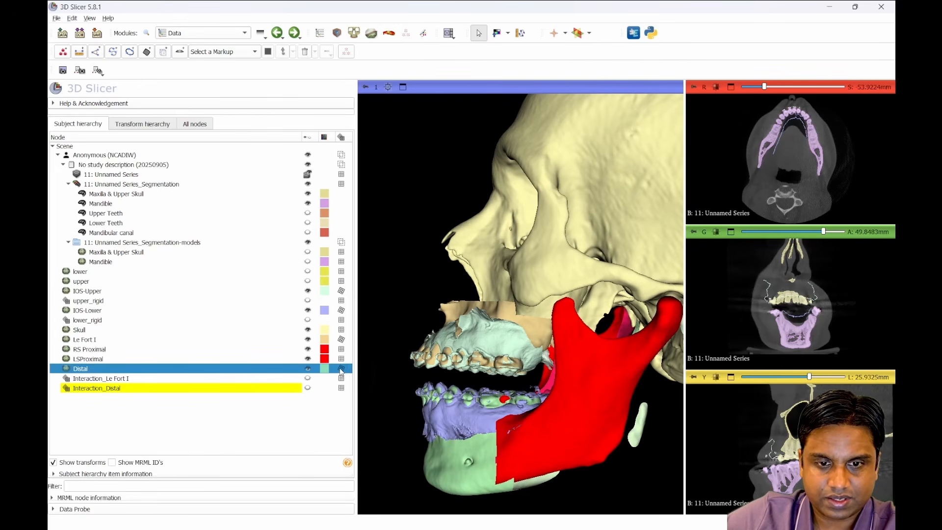
pyautogui.click(341, 368)
pyautogui.click(385, 397)
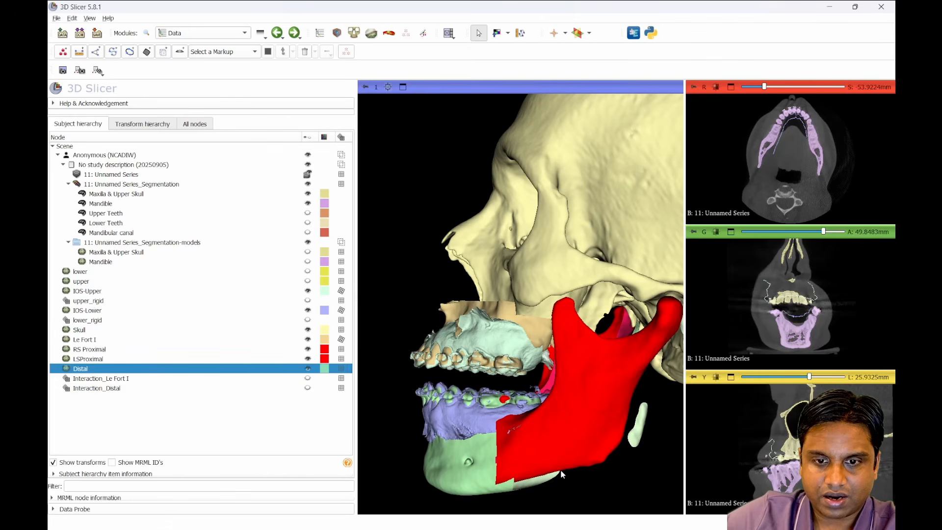
# Step: Inspect the jaw segments from the side and enable Interaction for the RS Proximal model
pyautogui.moveTo(560, 474); pyautogui.dragTo(584, 461)
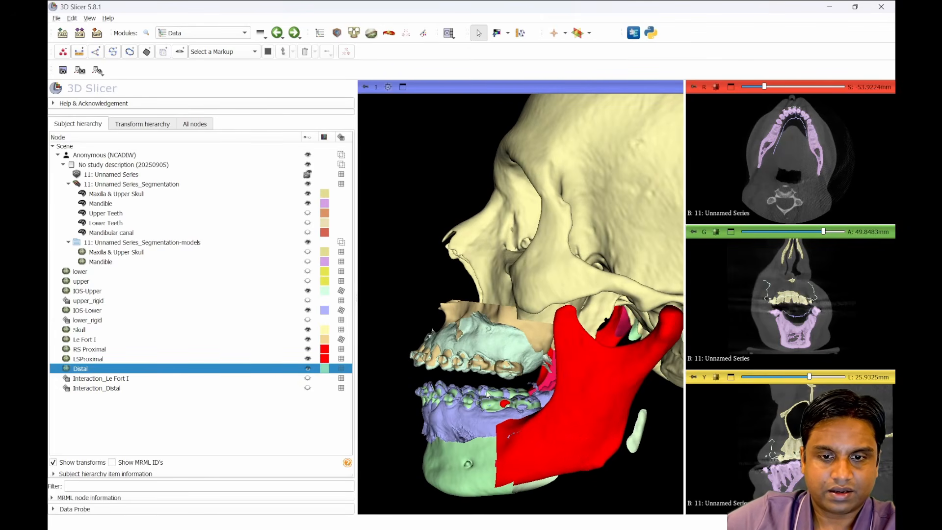
pyautogui.moveTo(487, 394); pyautogui.dragTo(550, 402)
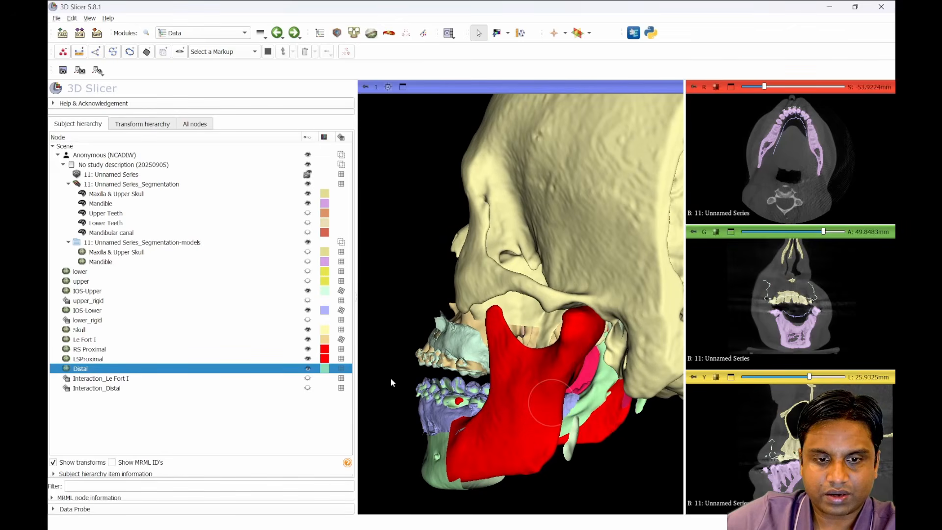
pyautogui.moveTo(491, 391); pyautogui.dragTo(446, 394)
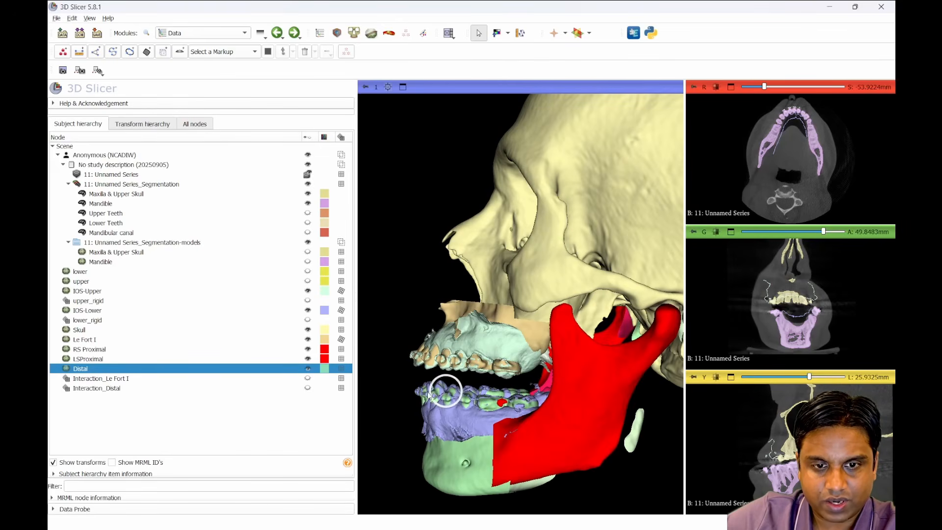
pyautogui.moveTo(505, 403); pyautogui.dragTo(537, 419)
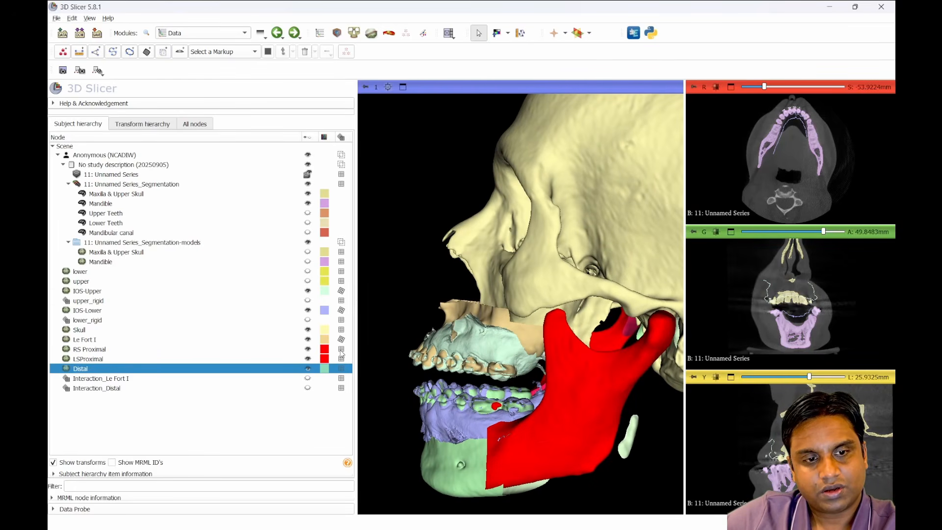
pyautogui.click(341, 350)
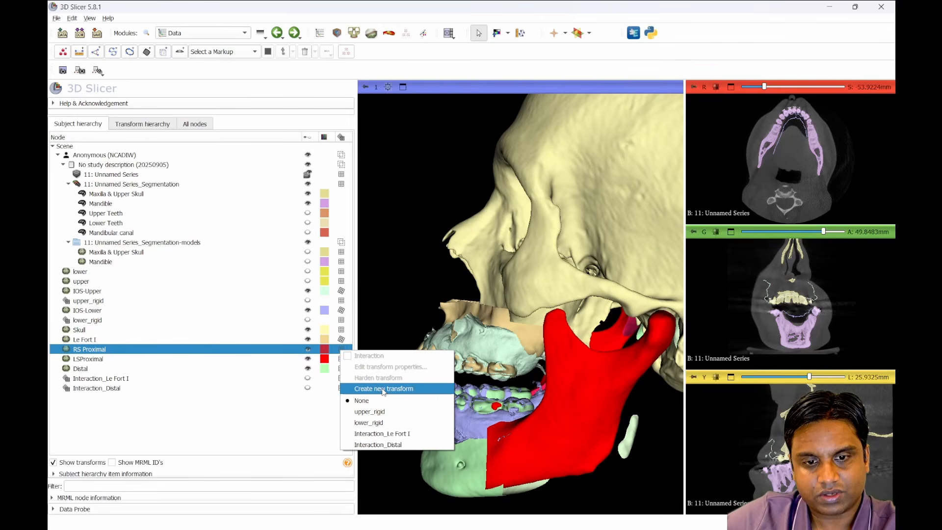
pyautogui.click(303, 353)
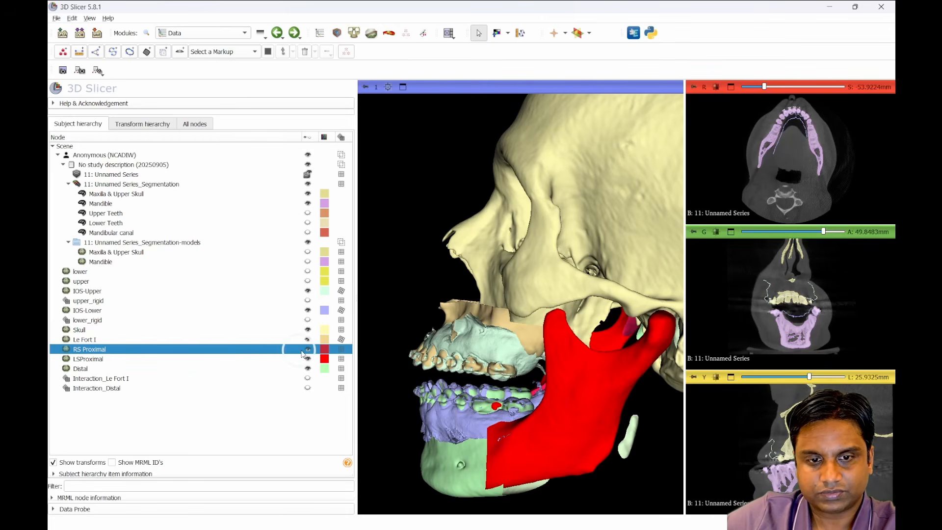
pyautogui.rightClick(308, 353)
pyautogui.click(319, 359)
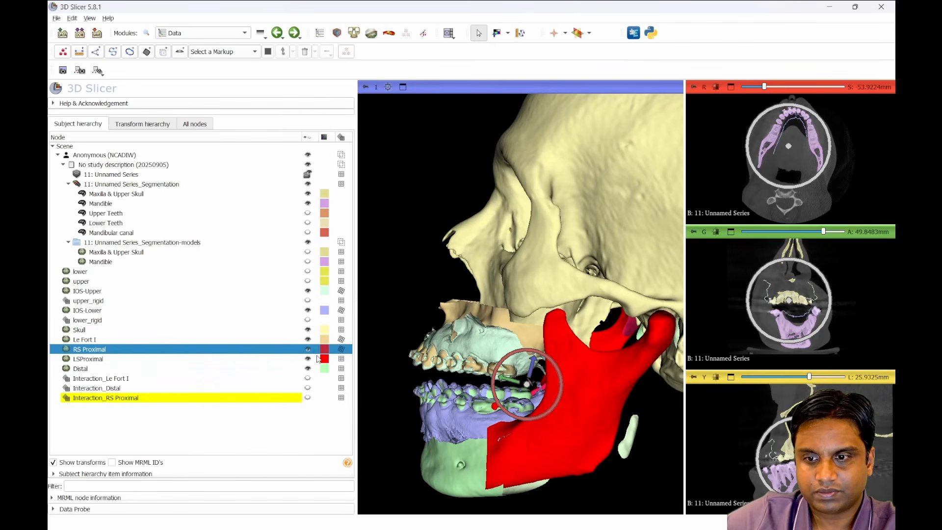
# Step: Examine the condyles on both sides and bring the slice views to the left condylar head from the 3D model
pyautogui.moveTo(559, 276); pyautogui.dragTo(709, 323)
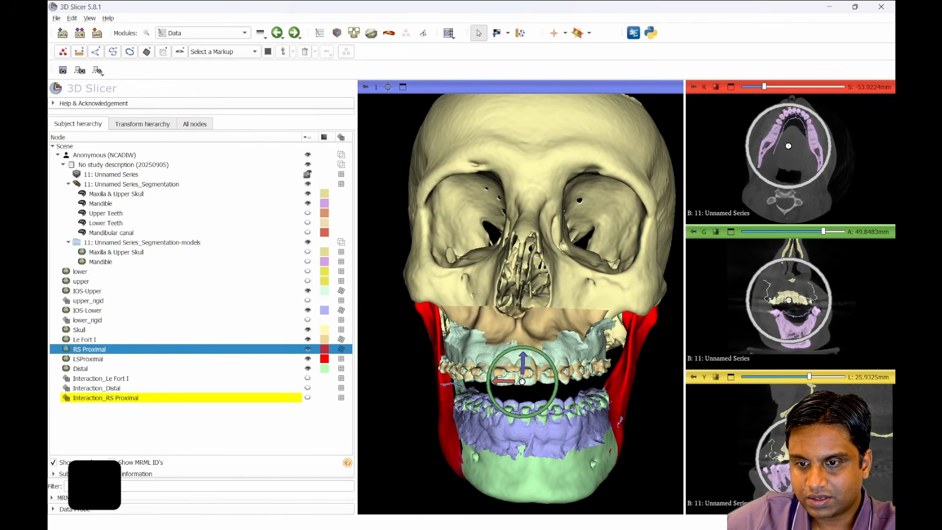
pyautogui.press('shift')
pyautogui.press('shift')
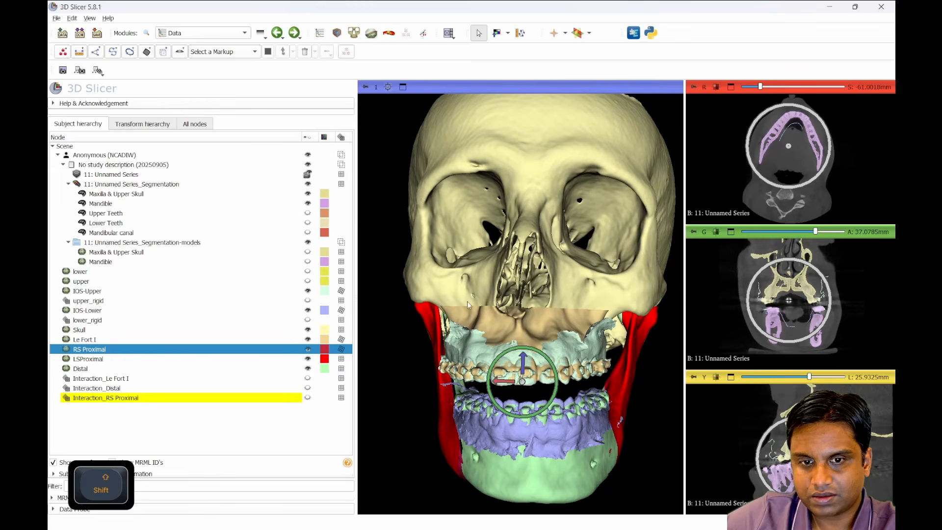
pyautogui.moveTo(471, 295); pyautogui.dragTo(363, 315)
pyautogui.press('shift')
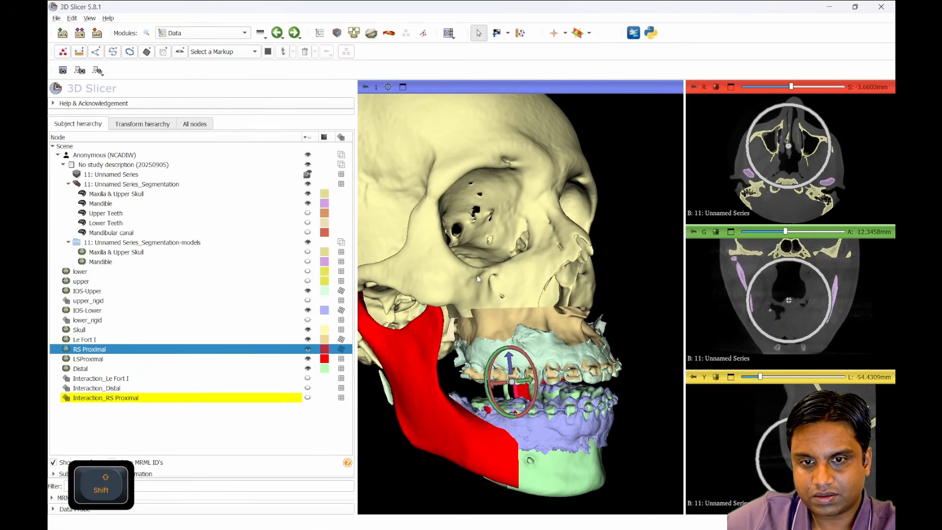
pyautogui.moveTo(488, 278); pyautogui.dragTo(604, 275)
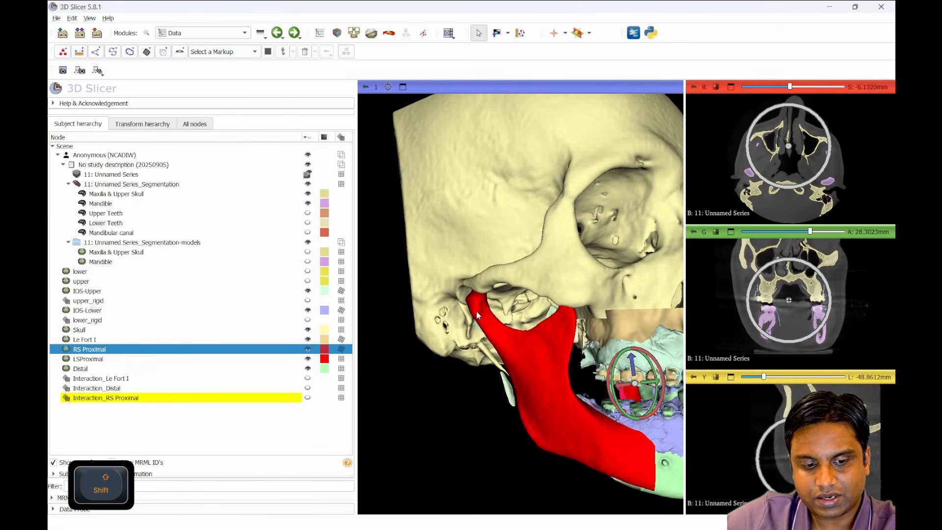
pyautogui.press('shift')
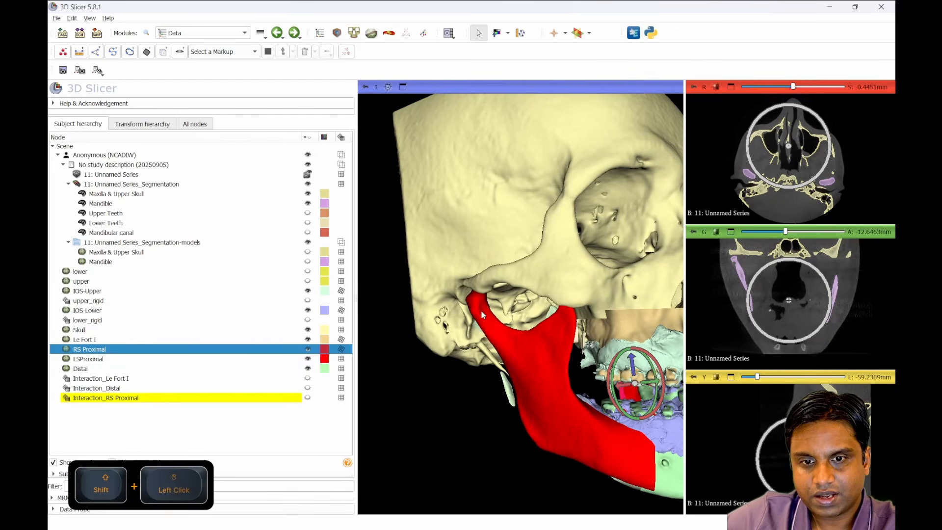
pyautogui.moveTo(478, 307); pyautogui.dragTo(509, 296)
pyautogui.press('shift')
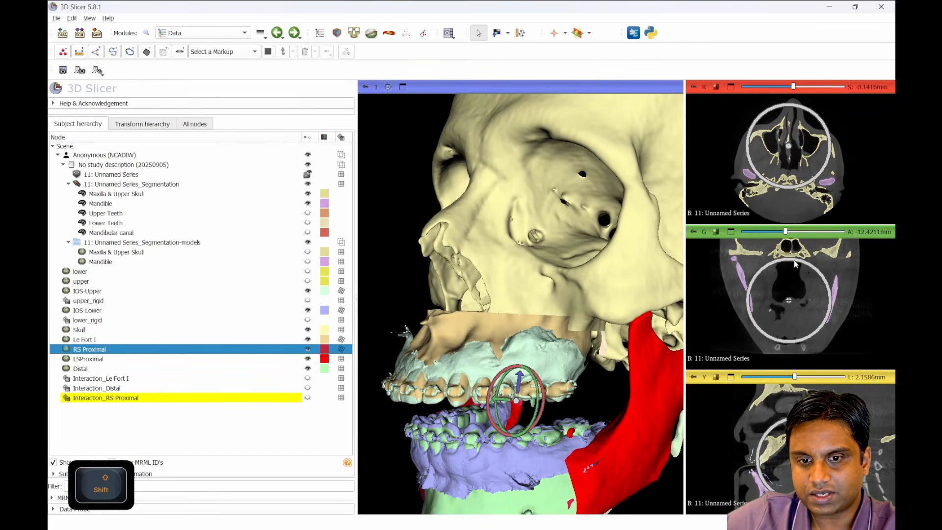
pyautogui.moveTo(644, 334); pyautogui.dragTo(573, 343)
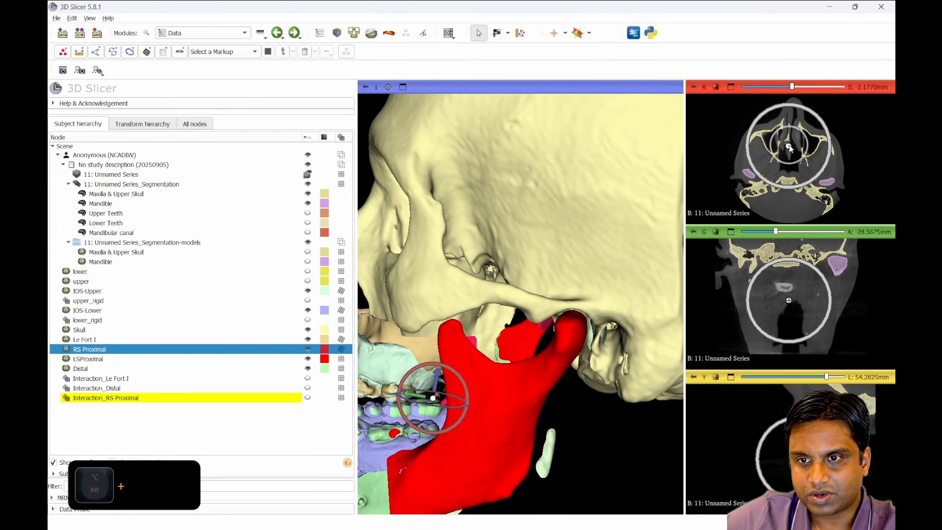
# Step: Move the RS Proximal handles' pivot back and up to the level of the condyles without moving the model
pyautogui.keyDown('alt'); pyautogui.moveTo(789, 147); pyautogui.dragTo(786, 179); pyautogui.keyUp('alt')
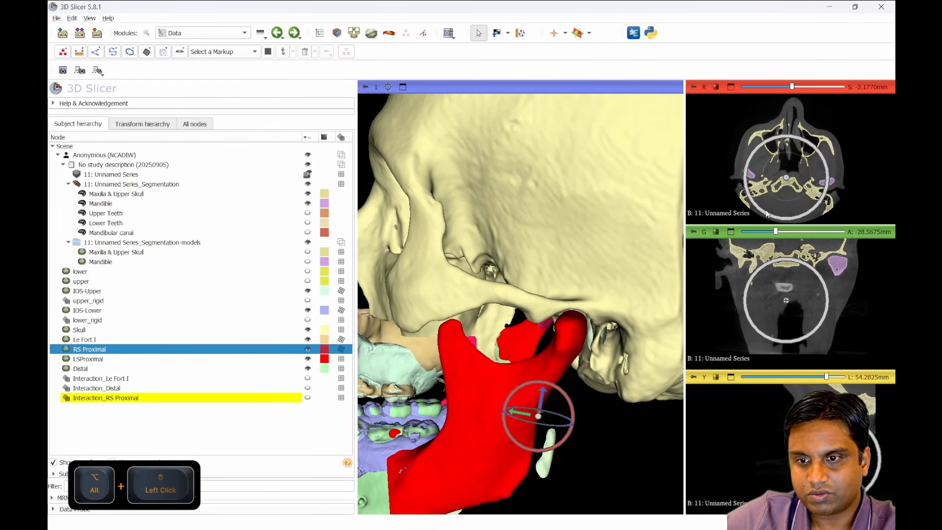
pyautogui.keyDown('alt'); pyautogui.moveTo(787, 298); pyautogui.dragTo(789, 264); pyautogui.keyUp('alt')
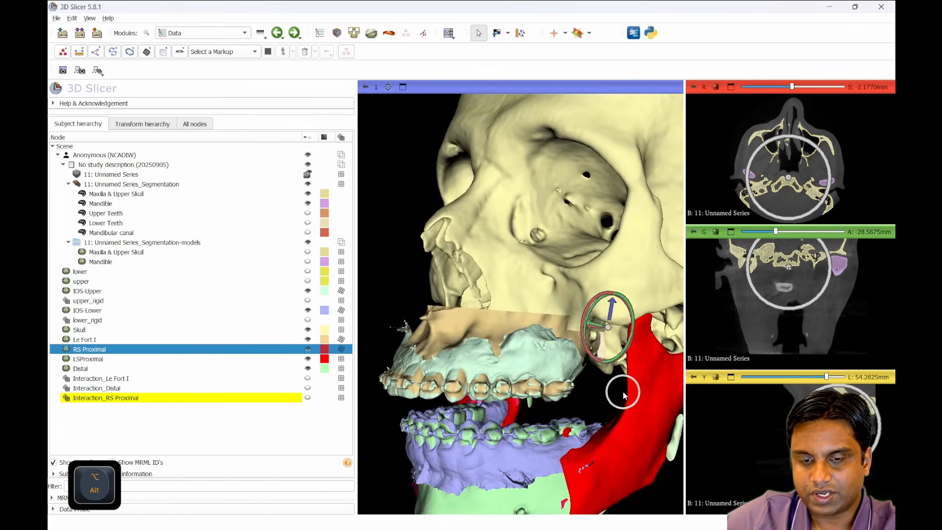
pyautogui.moveTo(623, 390); pyautogui.dragTo(571, 363)
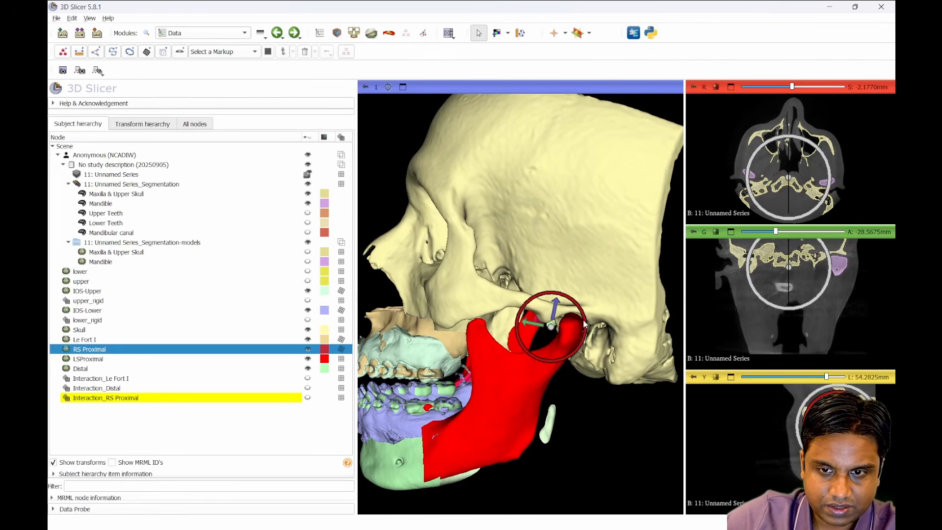
# Step: Apply the Interaction_RS Proximal transform to the LSProximal and Distal models and rotate the mandible slightly closed about the condyles
pyautogui.click(342, 360)
pyautogui.click(342, 361)
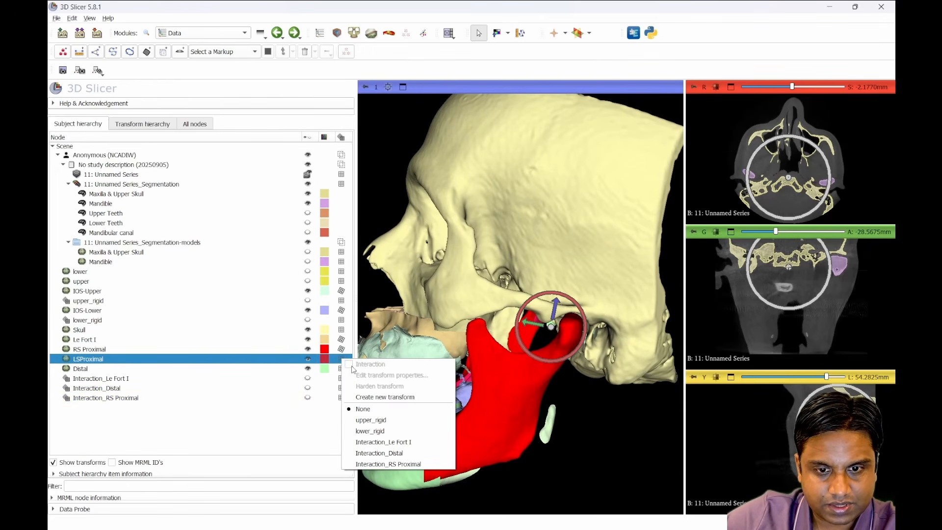
pyautogui.click(380, 463)
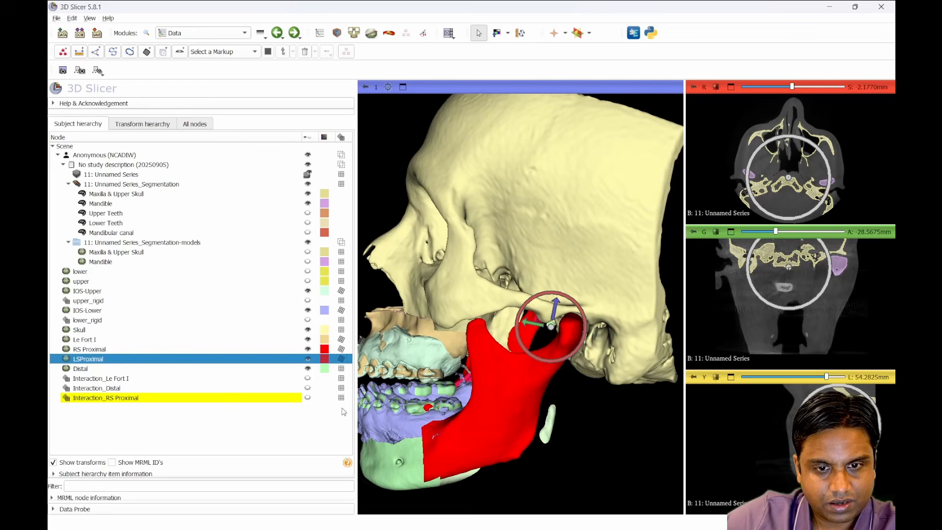
pyautogui.click(342, 369)
pyautogui.click(342, 368)
pyautogui.click(446, 454)
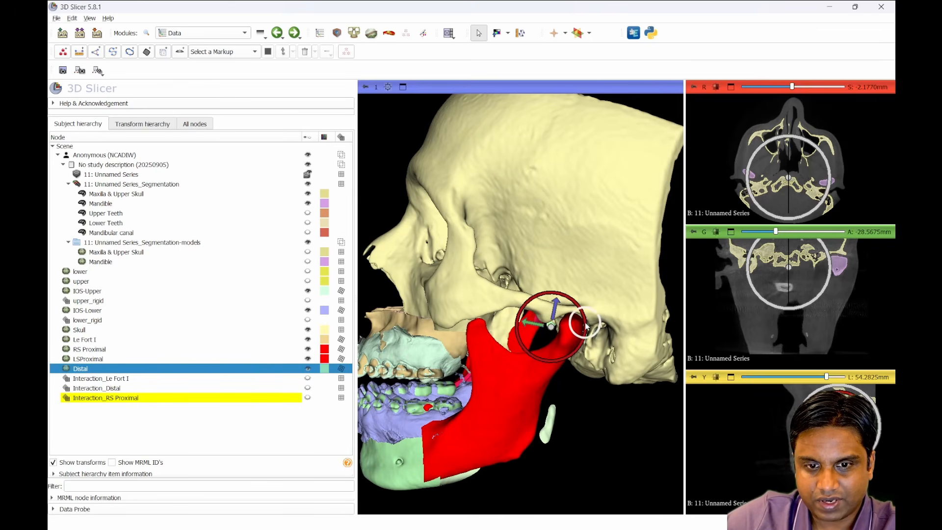
pyautogui.moveTo(586, 327); pyautogui.dragTo(586, 327)
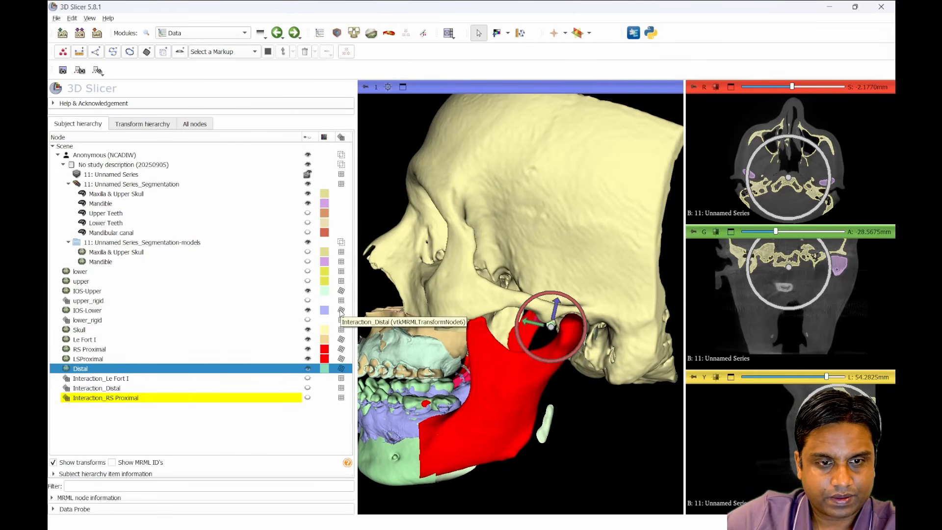
# Step: Harden the Interaction_Distal transform on the IOS-Lower model and apply Interaction_RS Proximal to it
pyautogui.click(341, 313)
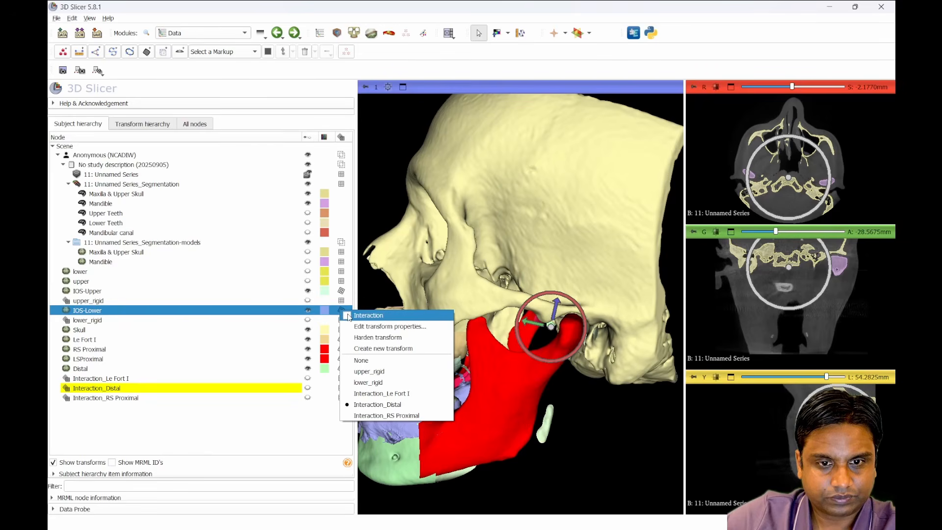
pyautogui.click(383, 340)
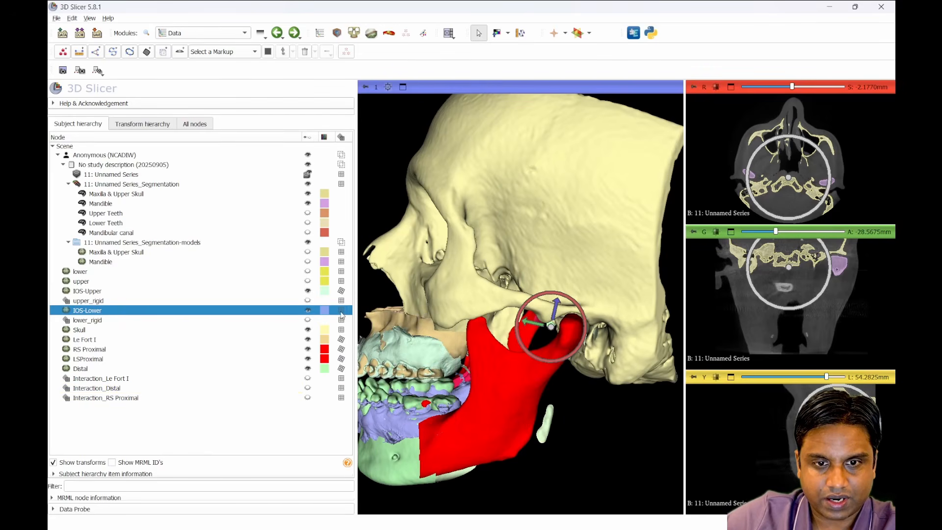
pyautogui.click(342, 313)
pyautogui.click(393, 417)
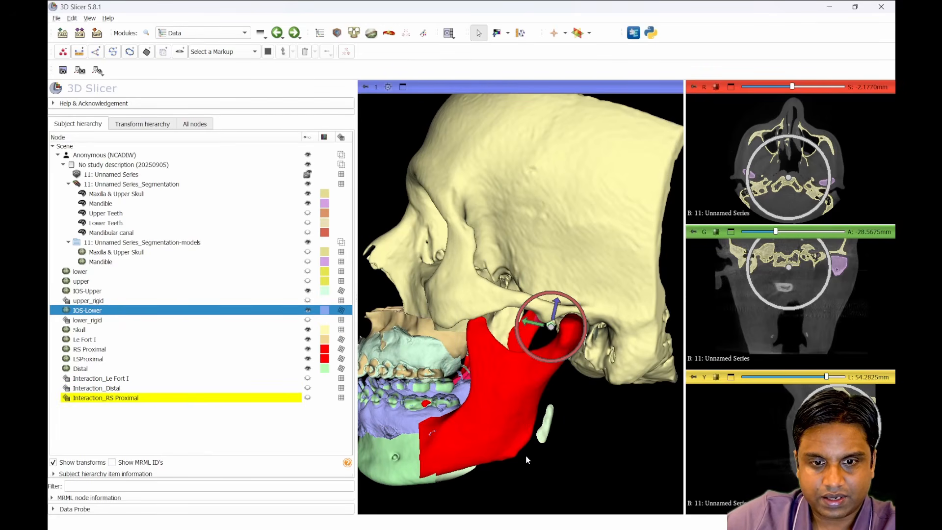
# Step: Rotate the mandible and IOS-Lower about the condyles to bring the teeth closer together, and disable the interaction handles
pyautogui.moveTo(525, 455); pyautogui.dragTo(500, 423)
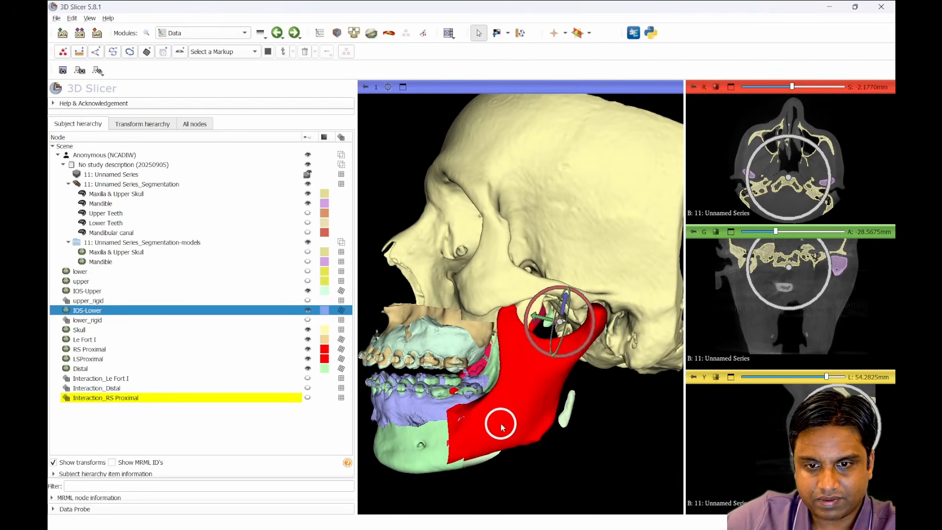
pyautogui.moveTo(594, 312); pyautogui.dragTo(594, 315)
pyautogui.moveTo(456, 384); pyautogui.dragTo(520, 371, button='middle')
pyautogui.moveTo(522, 374); pyautogui.dragTo(475, 435)
pyautogui.rightClick(342, 313)
pyautogui.click(363, 312)
pyautogui.moveTo(533, 432); pyautogui.dragTo(446, 422)
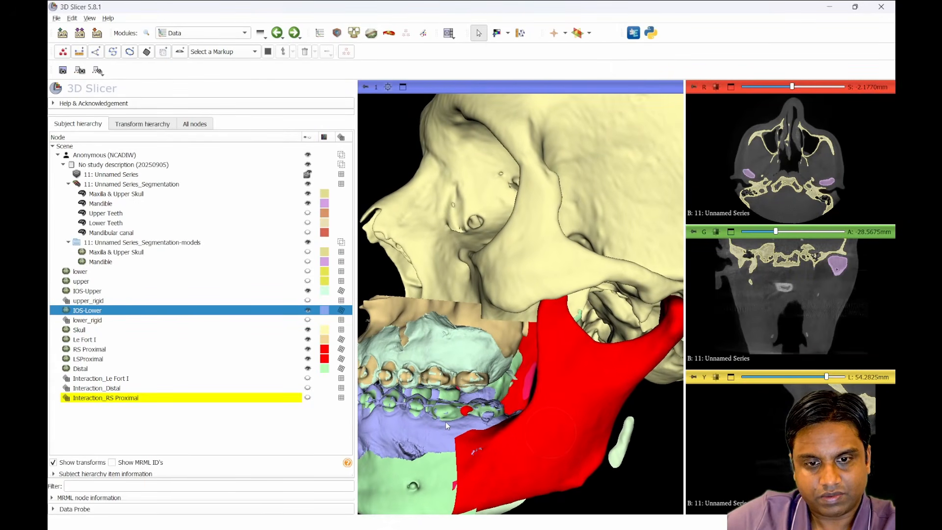
# Step: Harden the Interaction_RS Proximal transform on the Distal model
pyautogui.click(342, 371)
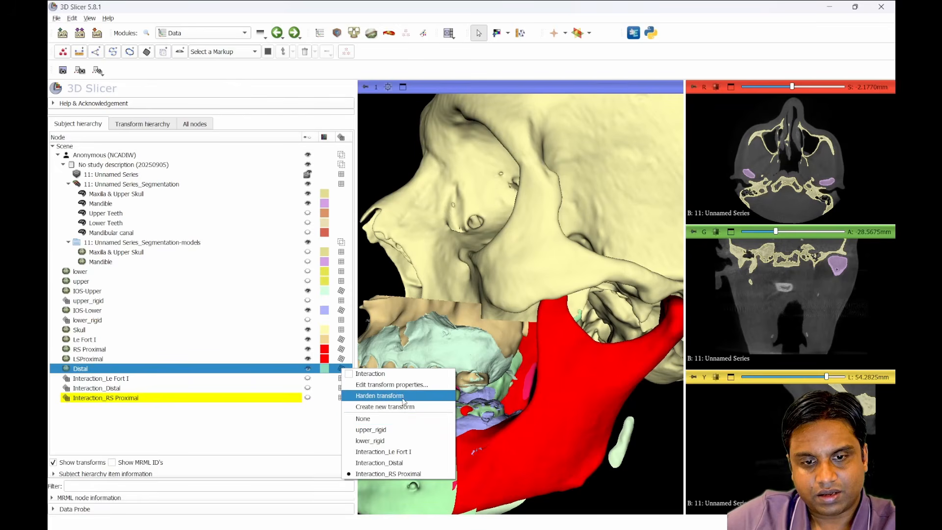
pyautogui.click(403, 398)
pyautogui.moveTo(550, 439); pyautogui.dragTo(407, 418)
# Step: Enable Interaction for the Distal model again and move the segment slightly up and back towards the upper teeth
pyautogui.click(341, 368)
pyautogui.click(341, 378)
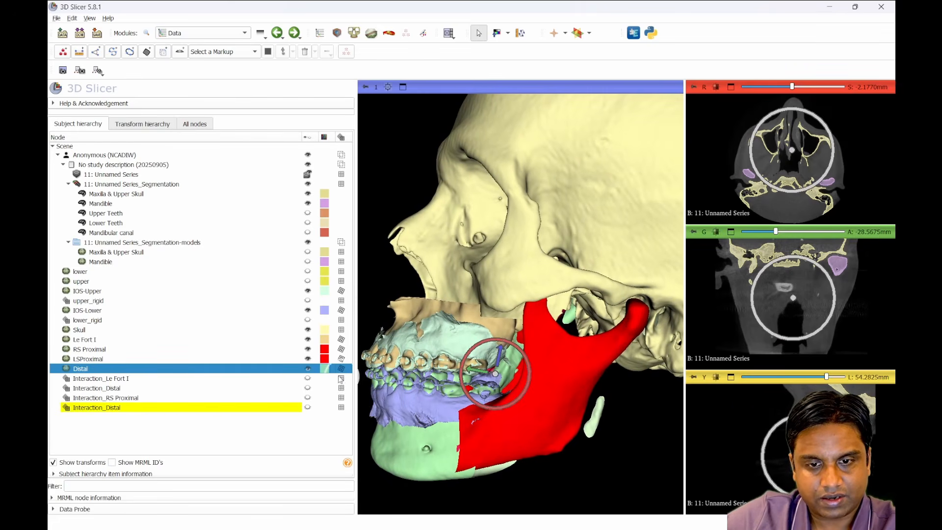
pyautogui.moveTo(528, 367); pyautogui.dragTo(500, 342)
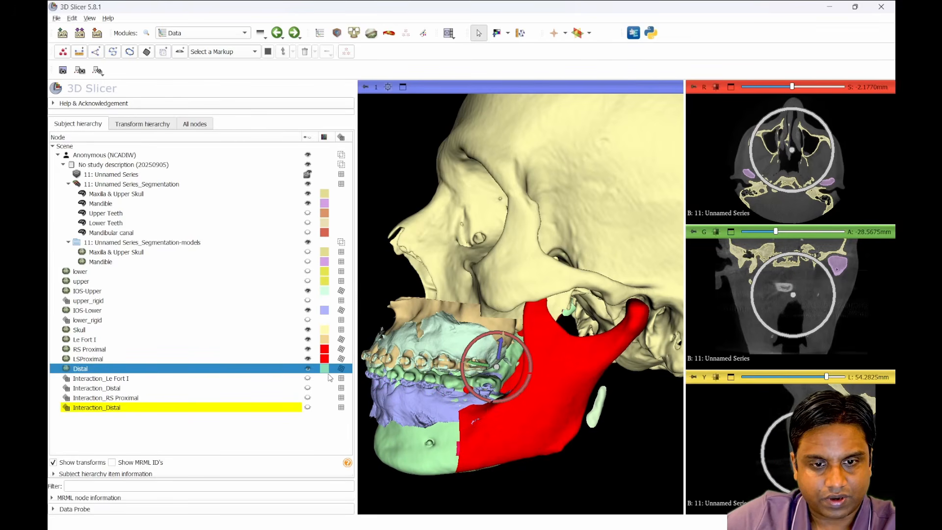
# Step: Harden the transform on the IOS-Lower model and apply the new Interaction_Distal transform to it
pyautogui.rightClick(338, 310)
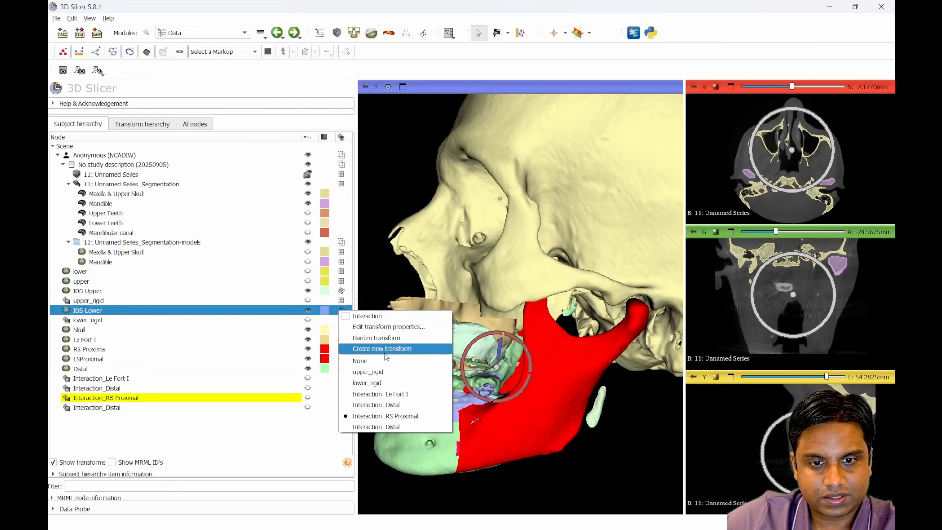
pyautogui.click(382, 340)
pyautogui.rightClick(324, 311)
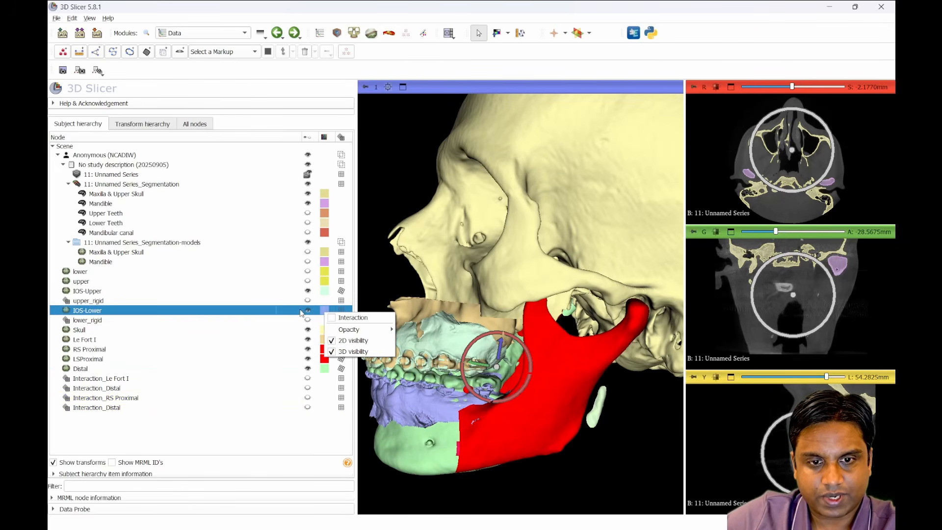
pyautogui.click(303, 314)
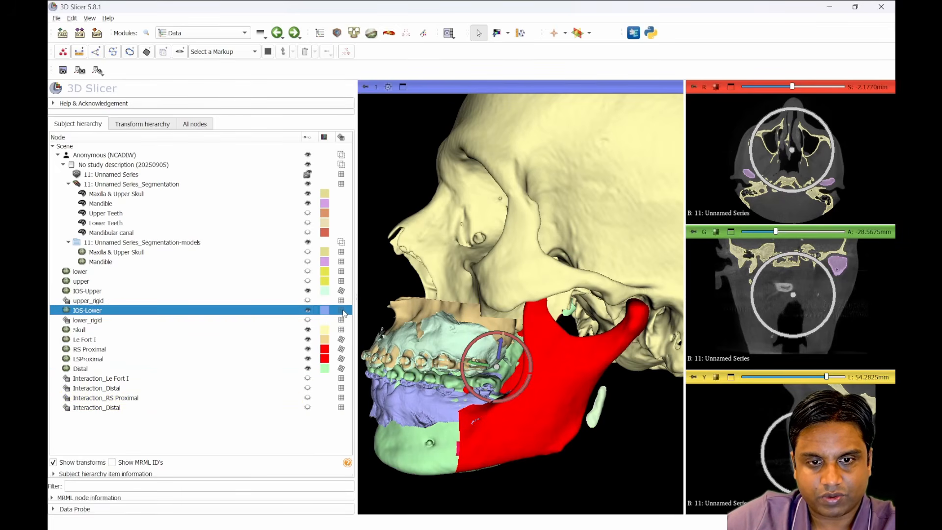
pyautogui.rightClick(344, 313)
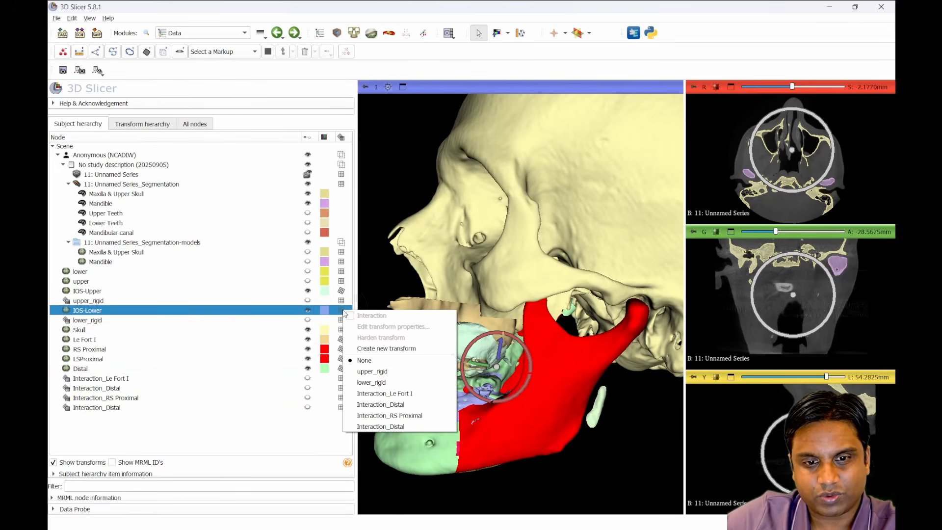
pyautogui.click(392, 425)
# Step: Fine-tune the Distal segment and IOS-Lower by rotating them slightly in side view and raising them slightly in front view
pyautogui.moveTo(502, 346); pyautogui.dragTo(529, 364)
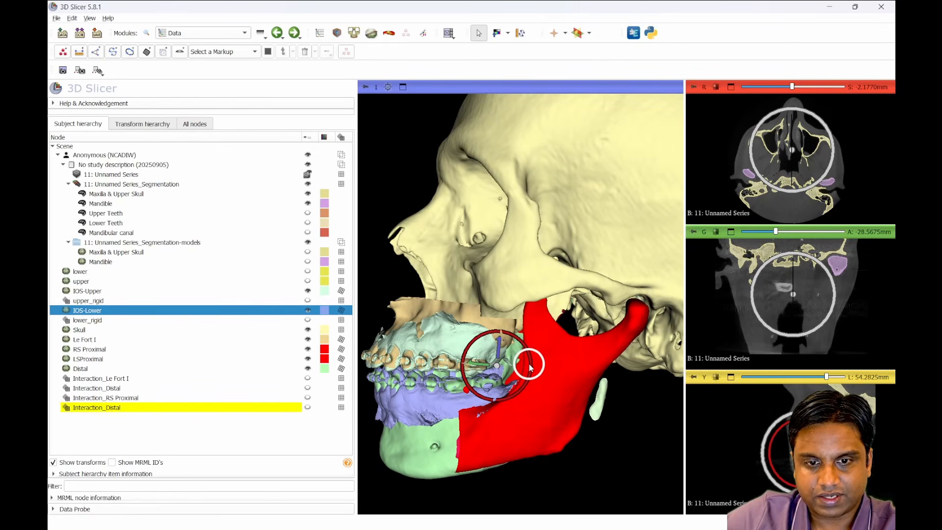
pyautogui.moveTo(480, 442); pyautogui.dragTo(578, 375)
pyautogui.moveTo(547, 349)
pyautogui.mouseDown()
pyautogui.moveTo(531, 361)
pyautogui.moveTo(546, 343)
pyautogui.mouseUp()
# Step: Harden the Interaction_Distal transform on the IOS-Lower model and turn off Interaction for the Distal model
pyautogui.click(342, 313)
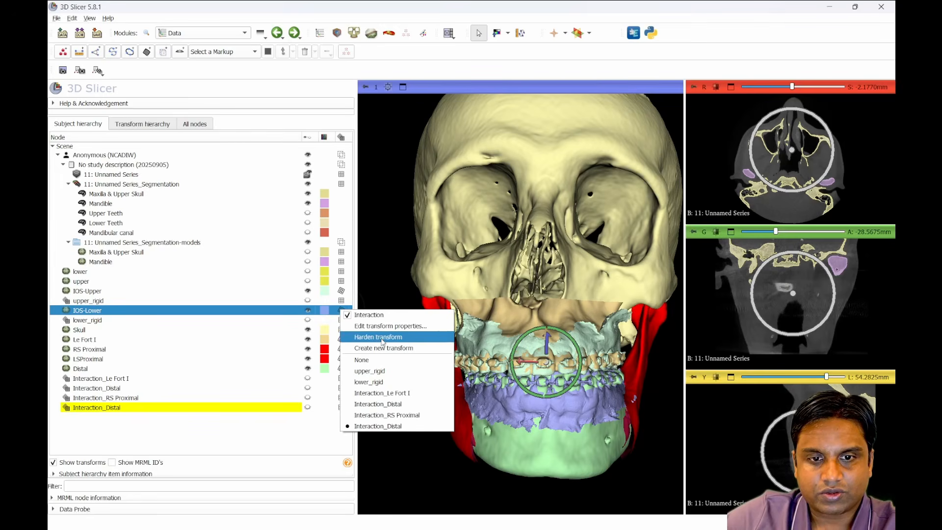
pyautogui.click(388, 346)
pyautogui.moveTo(650, 440); pyautogui.dragTo(514, 226)
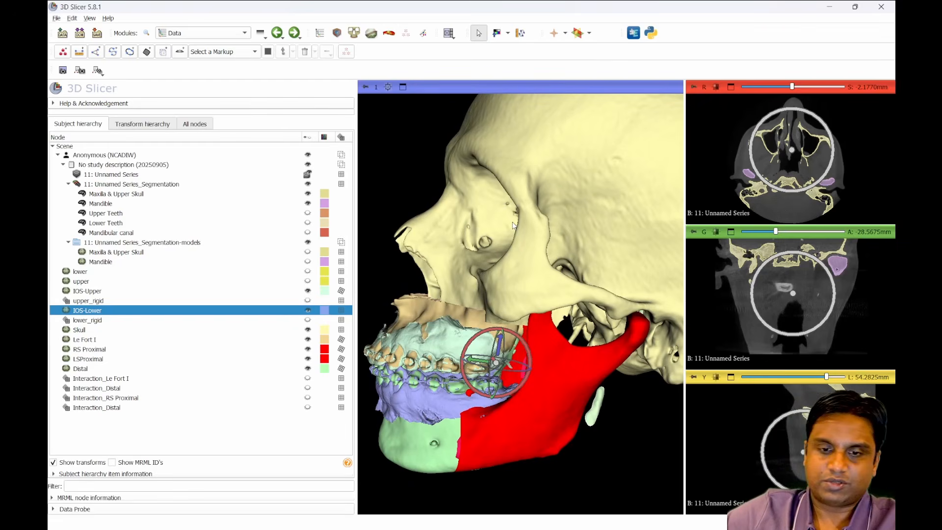
pyautogui.click(341, 371)
pyautogui.click(347, 377)
pyautogui.moveTo(495, 368); pyautogui.dragTo(555, 350)
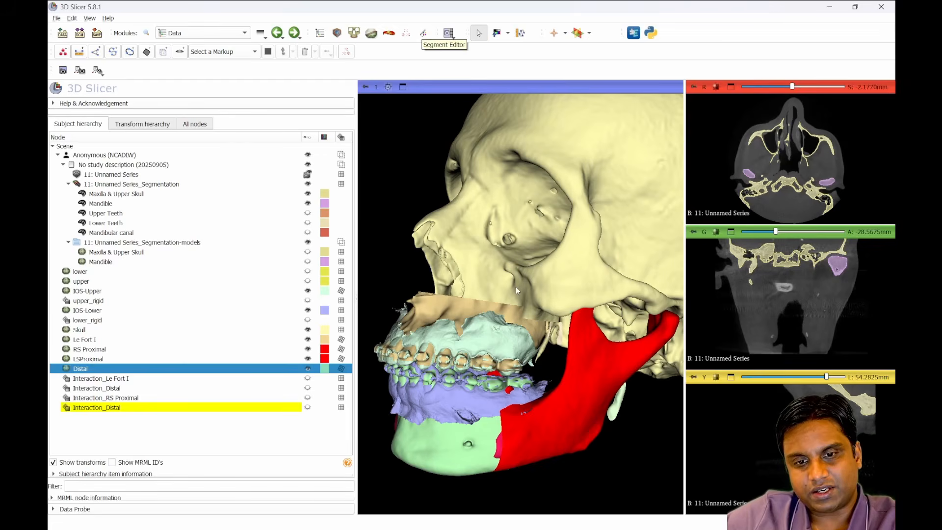
pyautogui.moveTo(516, 288); pyautogui.dragTo(461, 75)
pyautogui.click(423, 32)
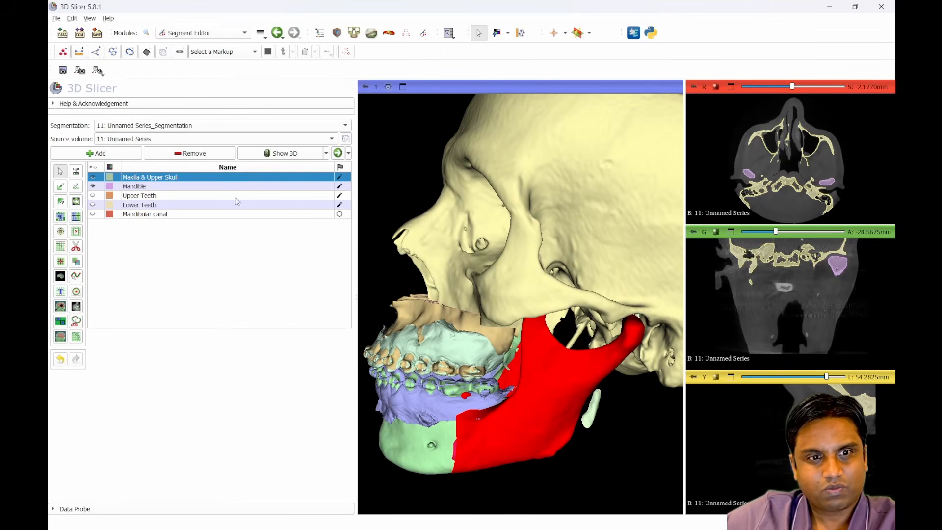
pyautogui.moveTo(506, 394); pyautogui.dragTo(578, 391)
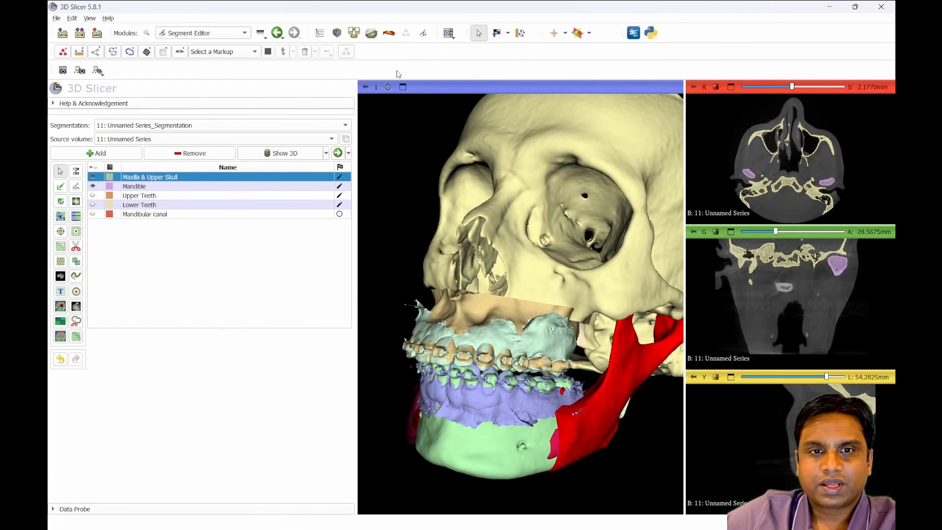
pyautogui.moveTo(558, 285); pyautogui.dragTo(535, 288)
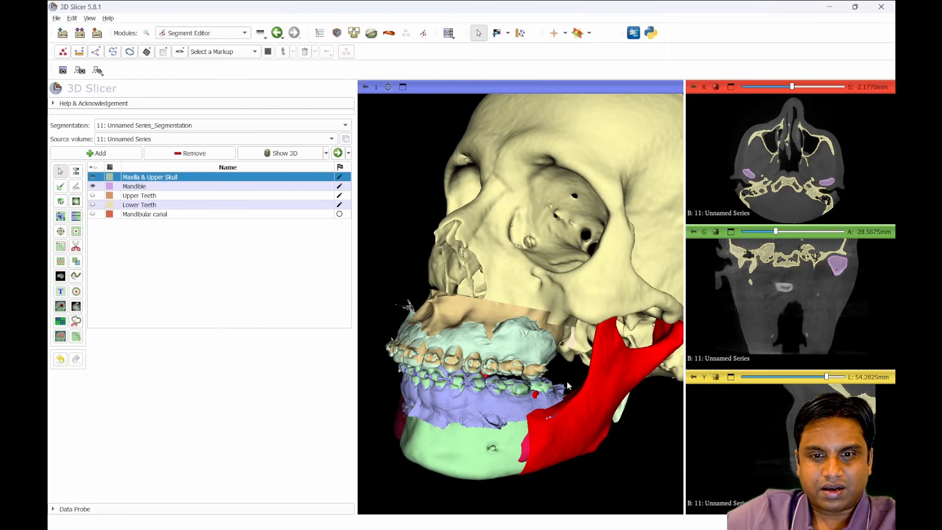
pyautogui.moveTo(568, 386); pyautogui.dragTo(515, 378)
pyautogui.click(320, 32)
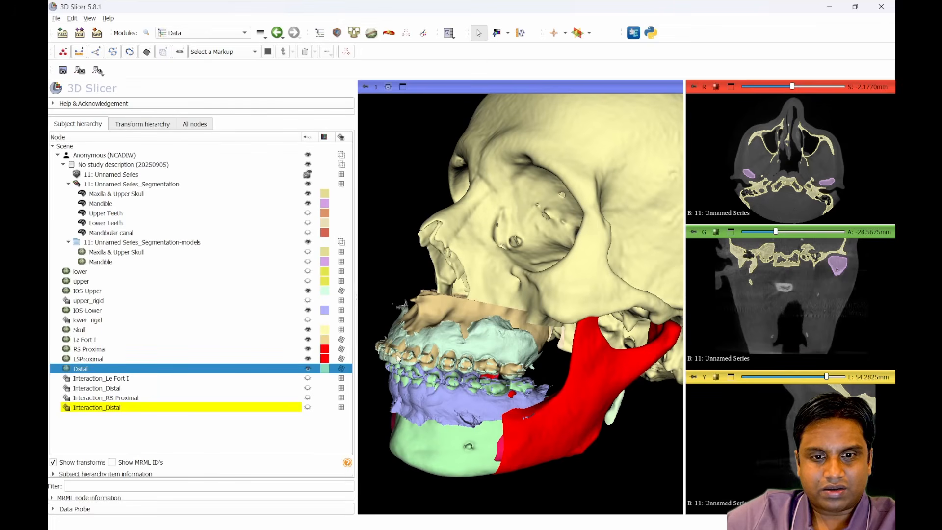
# Step: Hide the LSProximal, Distal, RS Proximal, Le Fort I and Skull models so only the two dental scans are shown
pyautogui.click(308, 359)
pyautogui.click(308, 368)
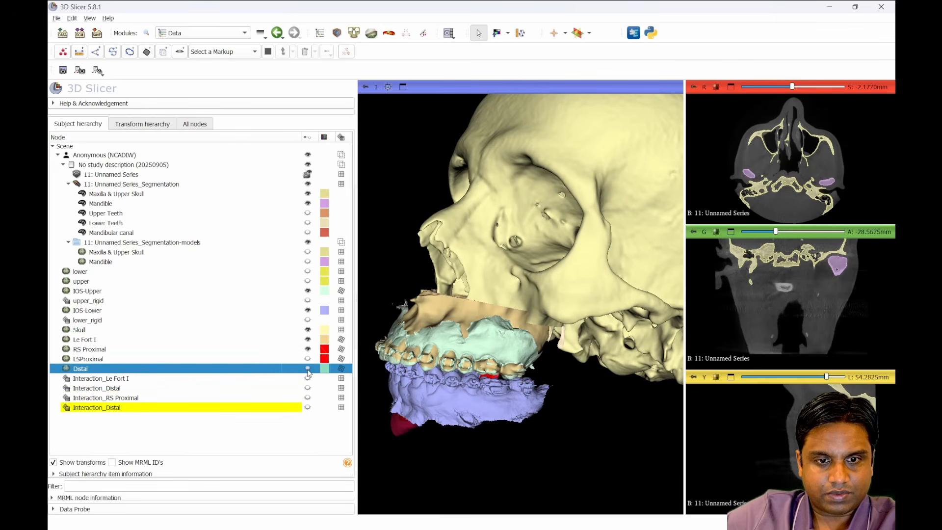
pyautogui.click(308, 349)
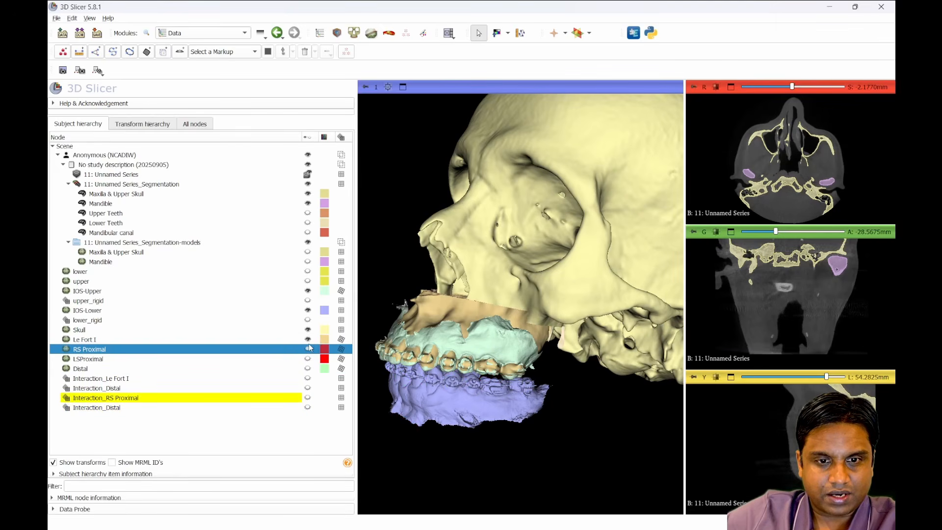
pyautogui.click(308, 339)
pyautogui.click(308, 330)
pyautogui.moveTo(466, 354); pyautogui.dragTo(536, 390)
pyautogui.scroll(5, 575, 378)
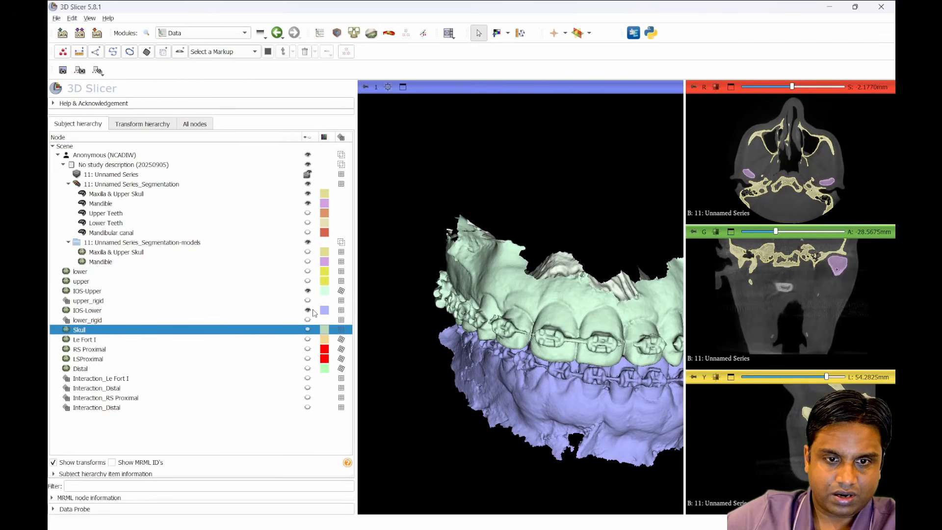
# Step: Harden the Interaction_Le Fort I transform on the IOS-Upper model and maximize the 3D view
pyautogui.click(341, 292)
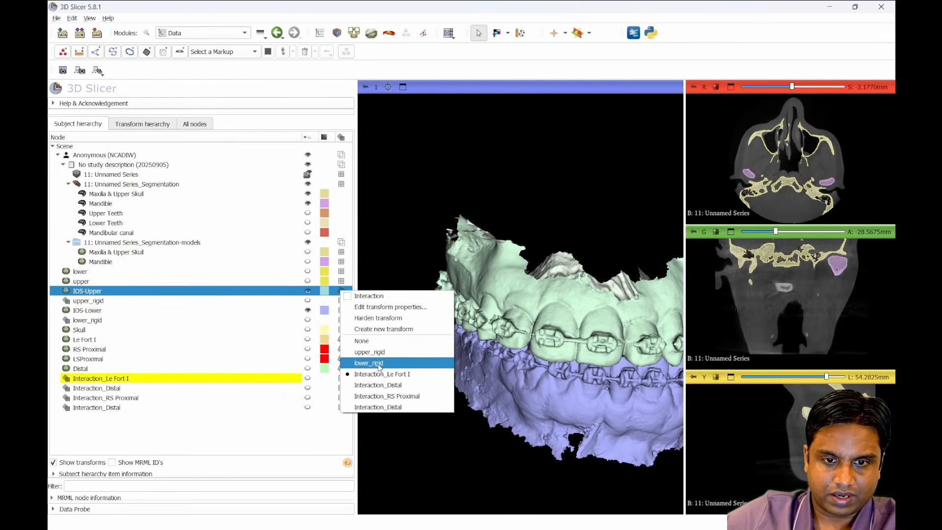
pyautogui.click(386, 319)
pyautogui.moveTo(538, 357); pyautogui.dragTo(507, 404)
pyautogui.doubleClick(508, 404)
pyautogui.scroll(5, 591, 388)
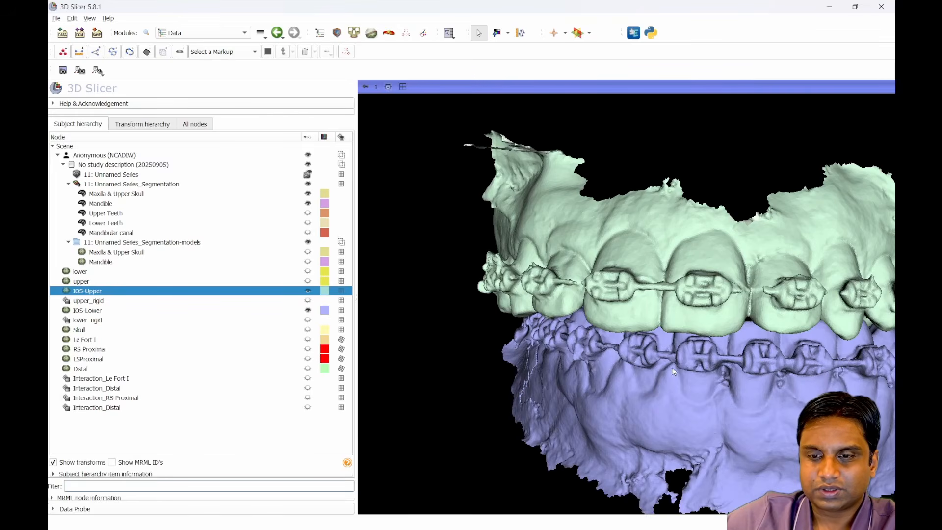
pyautogui.moveTo(614, 376); pyautogui.dragTo(600, 358)
# Step: Convert the IOS-Upper and IOS-Lower models to segmentation nodes
pyautogui.rightClick(117, 290)
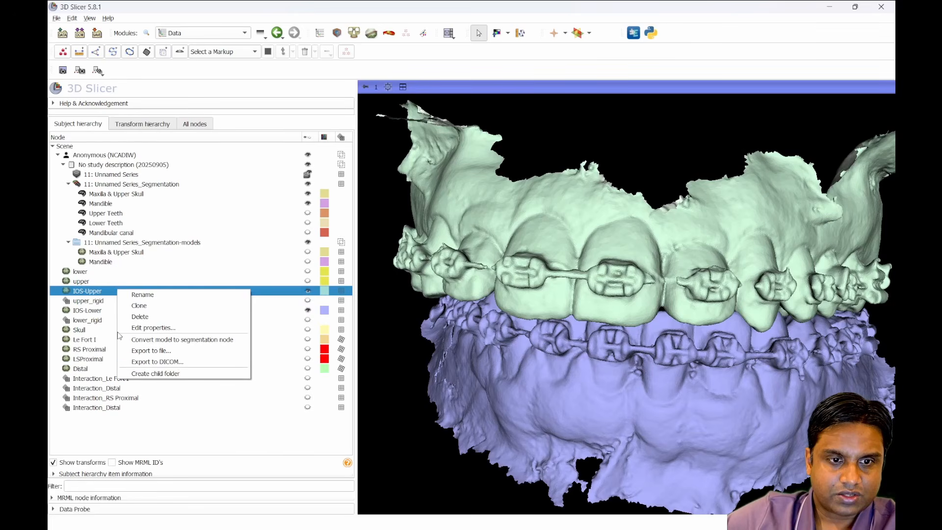
pyautogui.click(172, 341)
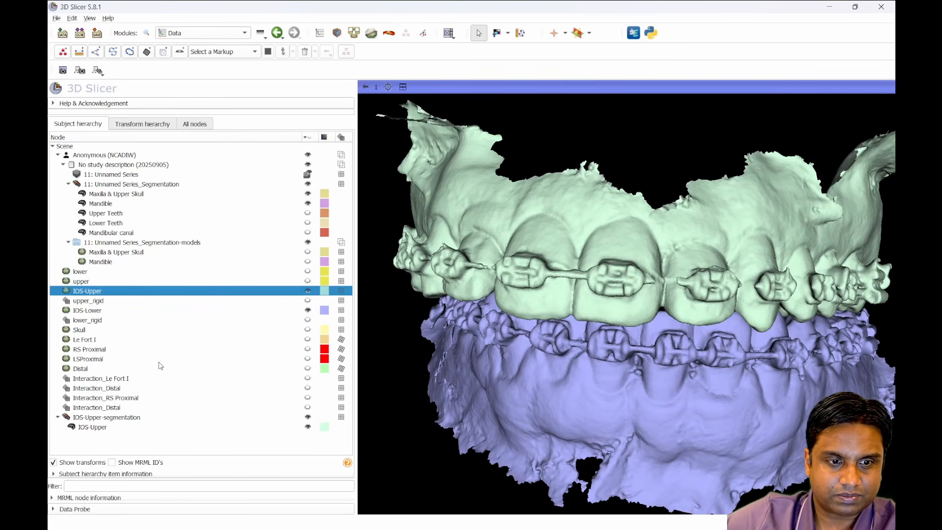
pyautogui.click(88, 319)
pyautogui.click(86, 311)
pyautogui.rightClick(86, 310)
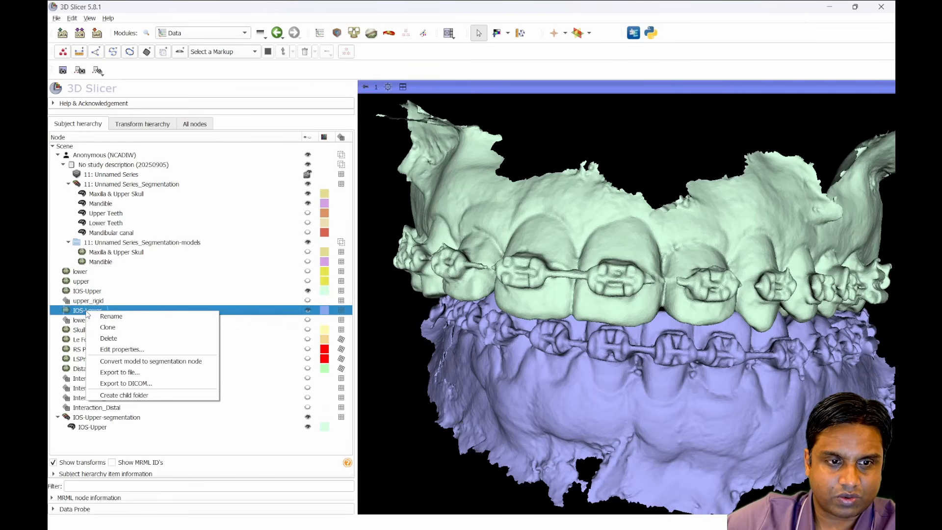
pyautogui.click(167, 362)
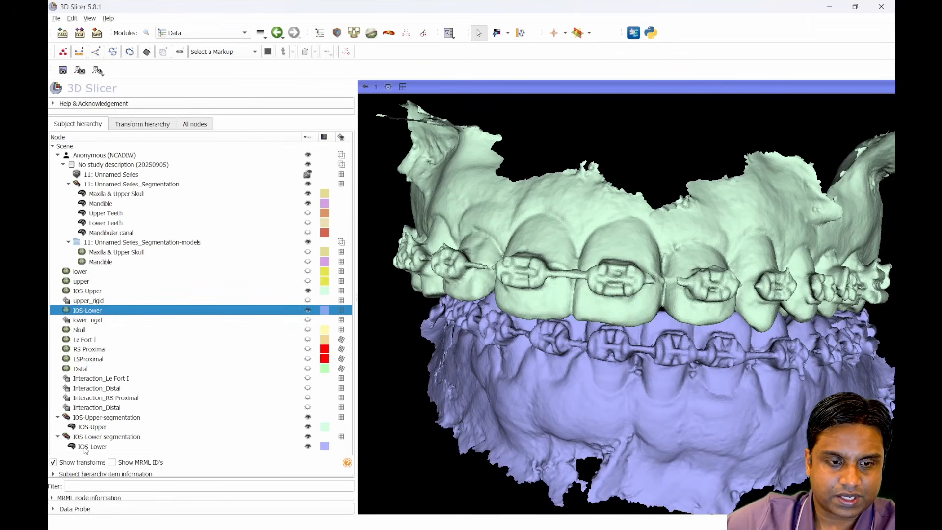
# Step: Move the IOS-Lower segment into IOS-Upper-segmentation and delete the emptied IOS-Lower-segmentation
pyautogui.moveTo(85, 451); pyautogui.dragTo(100, 421)
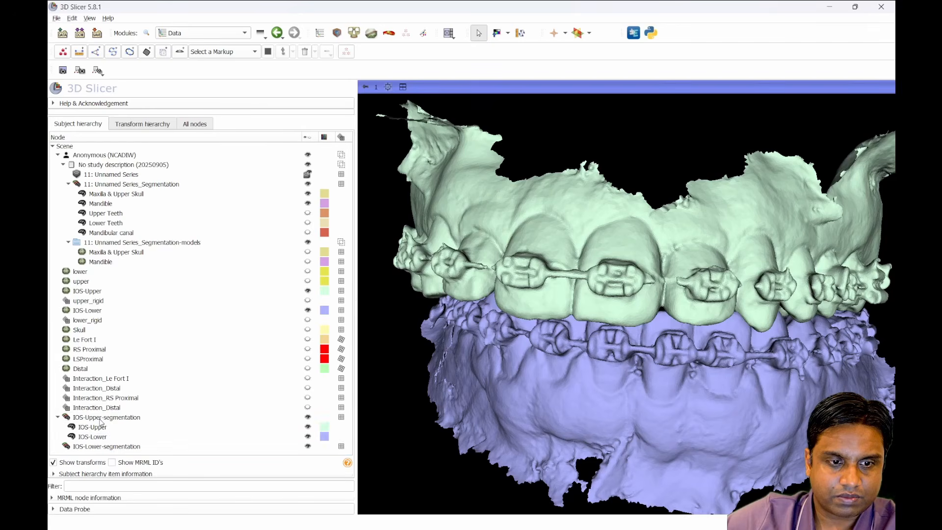
pyautogui.click(95, 447)
pyautogui.rightClick(95, 447)
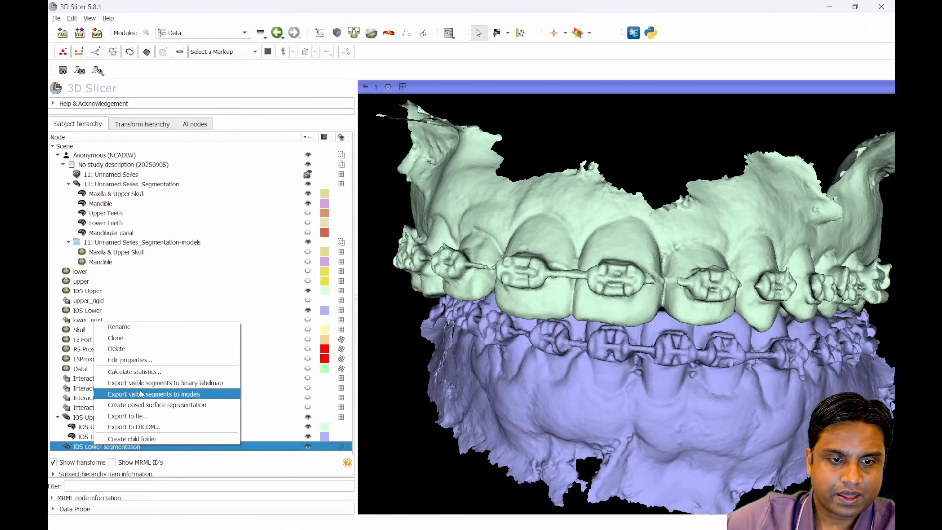
pyautogui.click(142, 344)
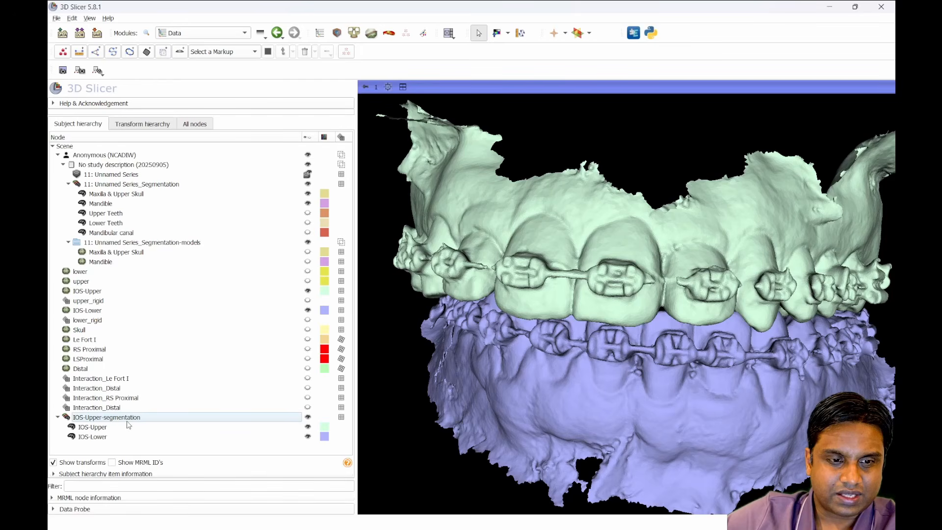
pyautogui.moveTo(620, 422); pyautogui.dragTo(638, 385)
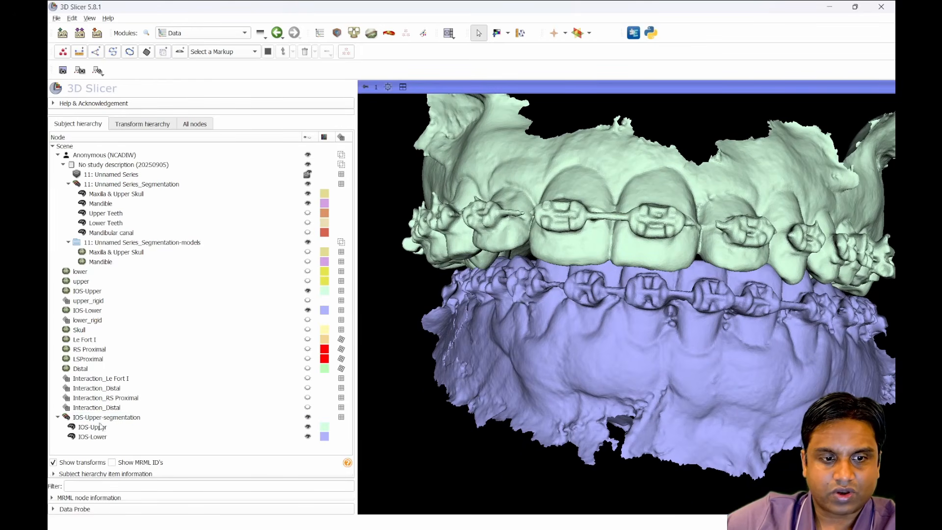
# Step: Hide the IOS-Upper and IOS-Lower models and keep only their segments in IOS-Upper-segmentation shown
pyautogui.click(309, 437)
pyautogui.click(308, 427)
pyautogui.click(307, 435)
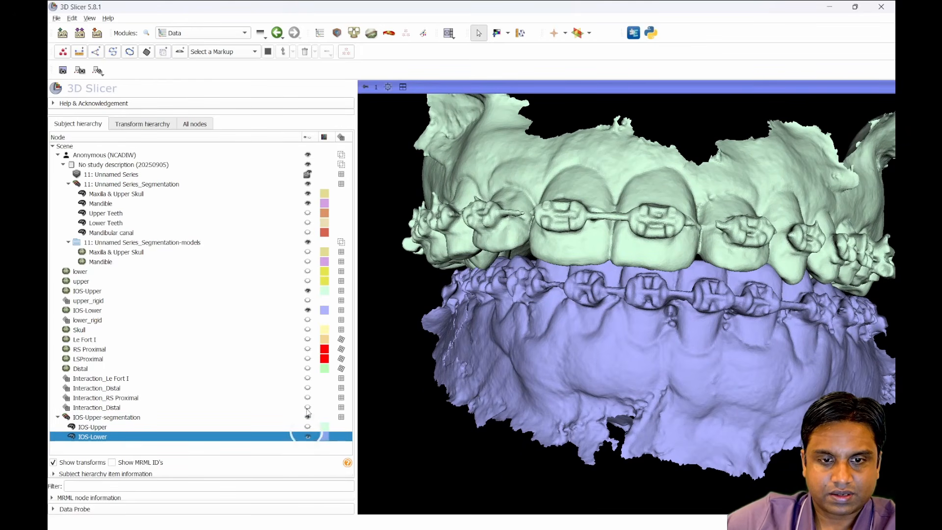
pyautogui.click(308, 310)
pyautogui.click(308, 291)
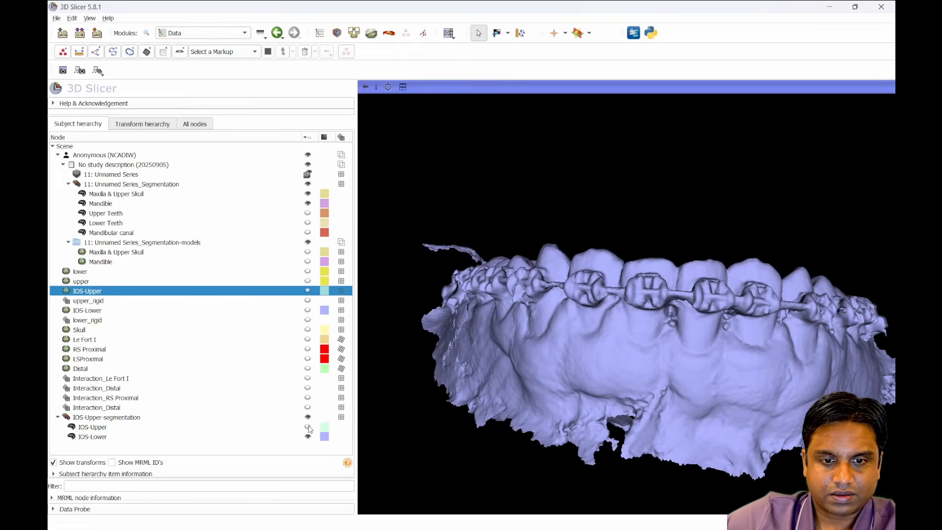
pyautogui.click(308, 428)
pyautogui.moveTo(714, 354); pyautogui.dragTo(742, 334)
pyautogui.scroll(-2, 668, 368)
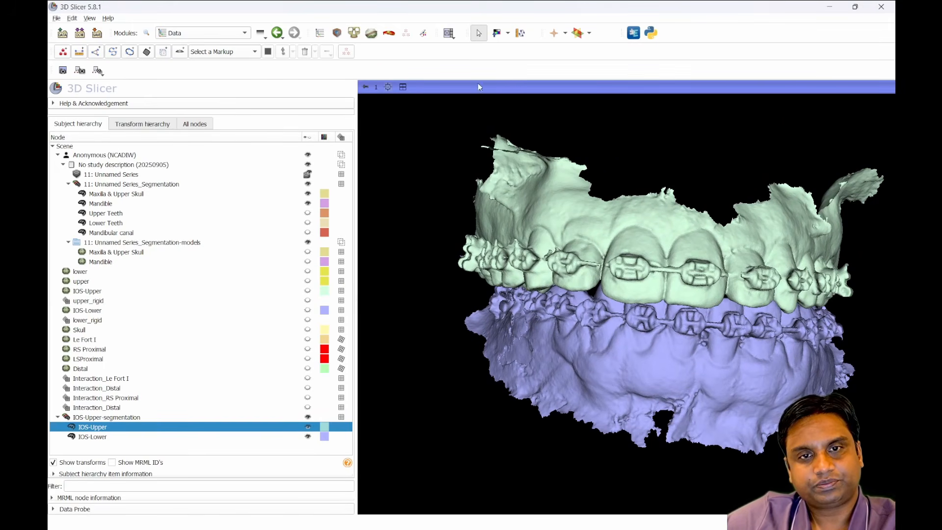
# Step: Open IOS-Upper-segmentation in the Segment Editor with 11: Unnamed Series as the source volume
pyautogui.click(422, 34)
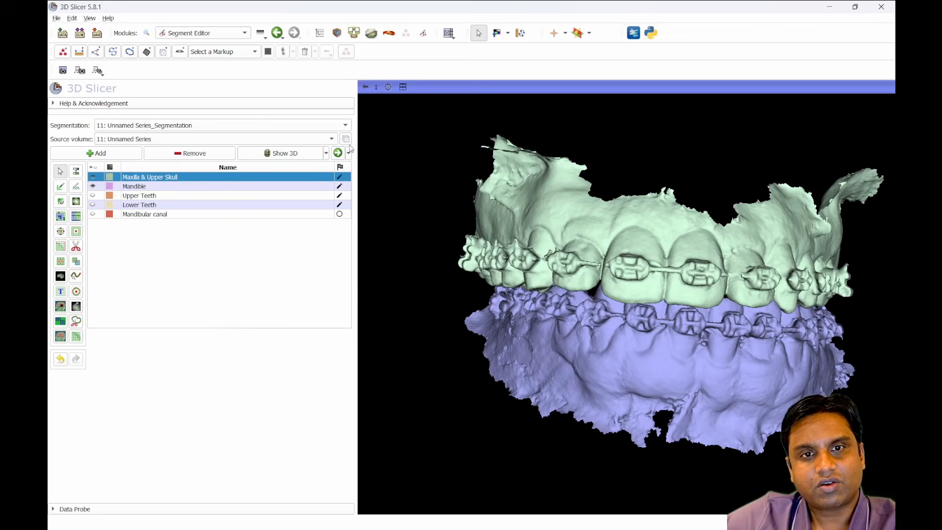
pyautogui.click(143, 142)
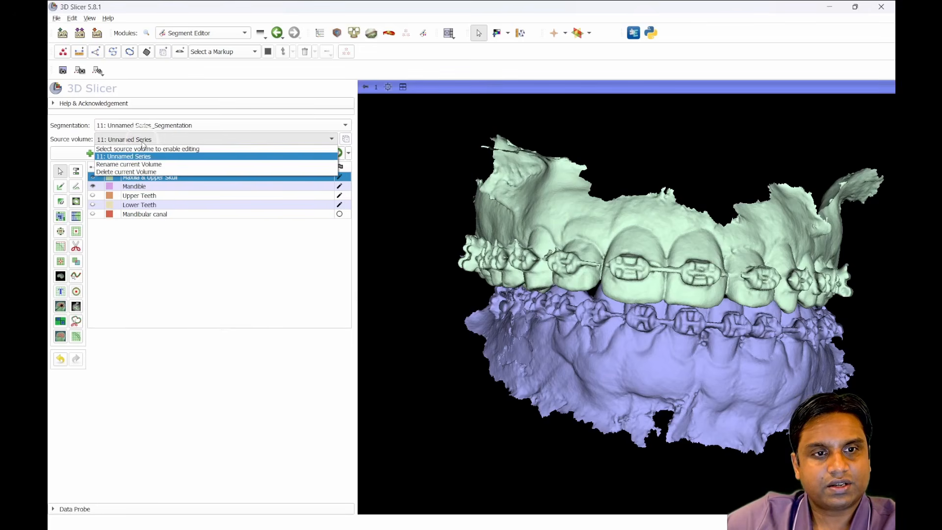
pyautogui.click(172, 127)
pyautogui.click(166, 143)
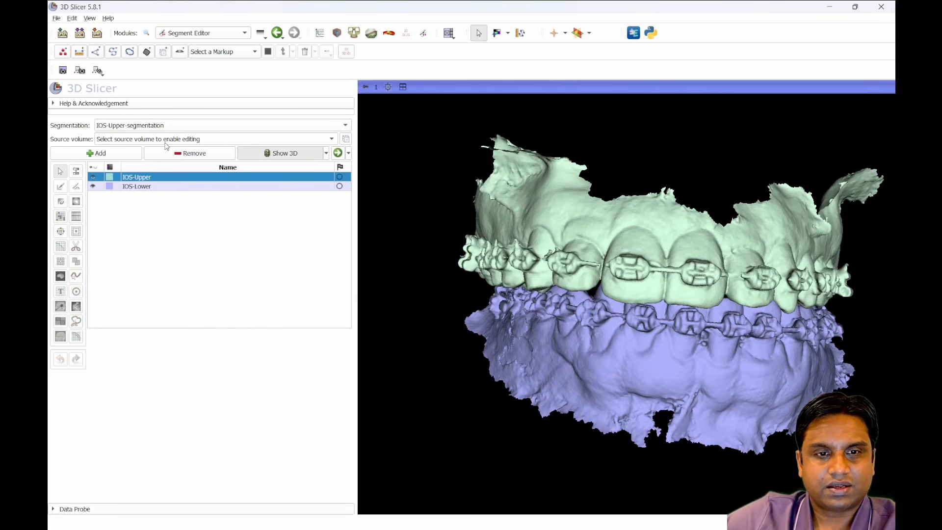
pyautogui.click(128, 141)
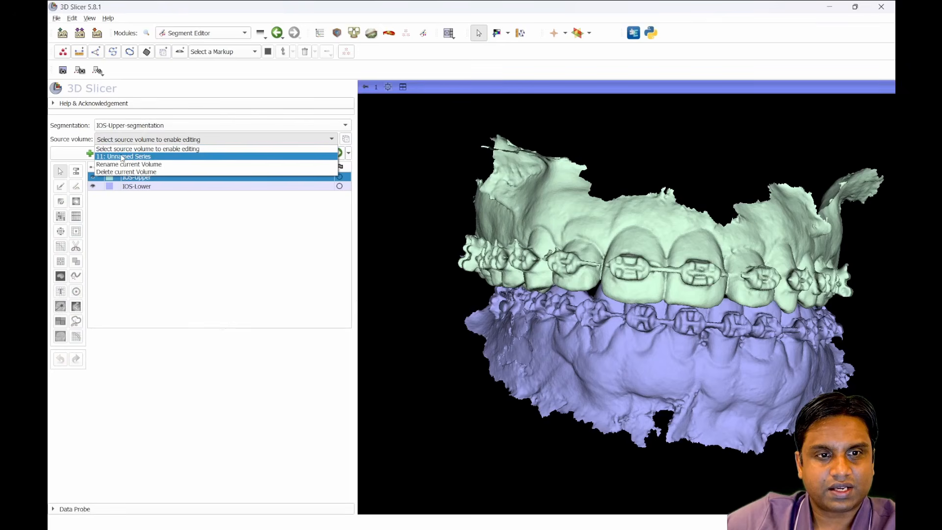
pyautogui.click(126, 157)
pyautogui.moveTo(686, 394); pyautogui.dragTo(647, 375)
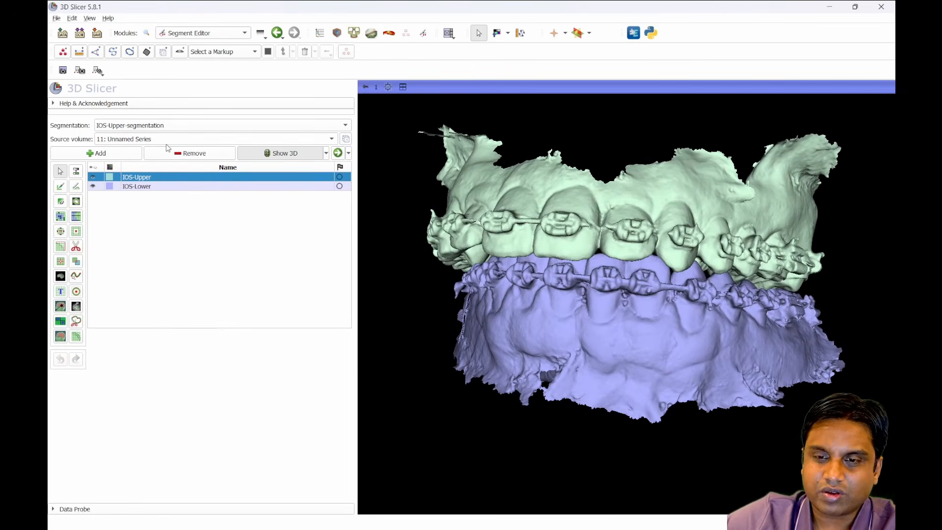
pyautogui.moveTo(552, 342); pyautogui.dragTo(665, 337)
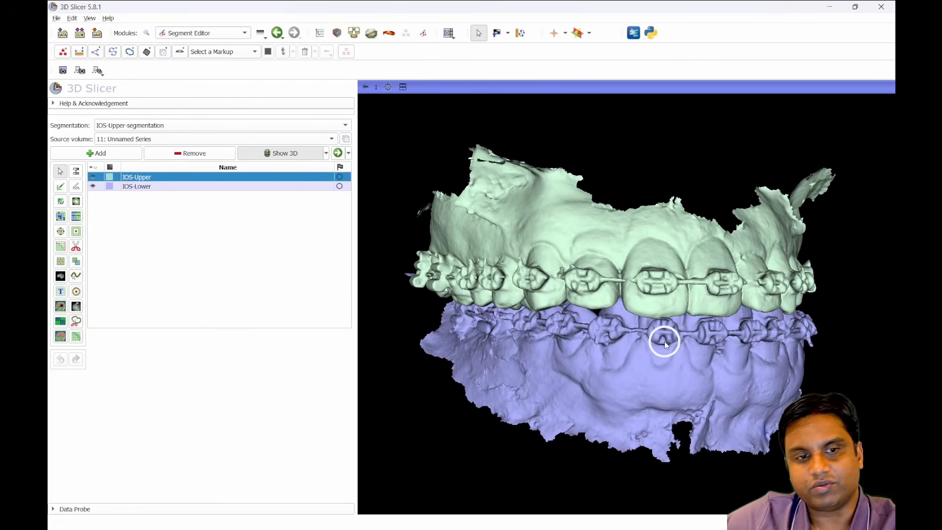
pyautogui.moveTo(595, 319); pyautogui.dragTo(436, 302)
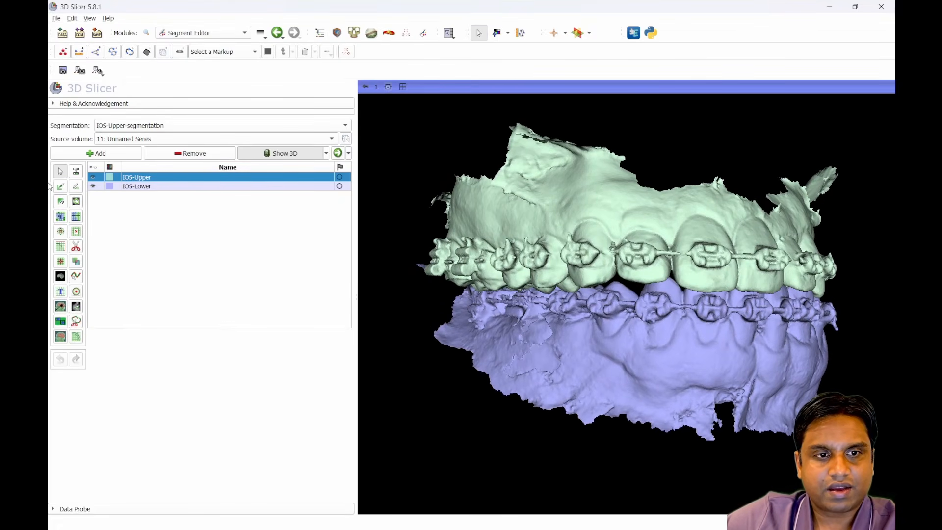
# Step: Add a new empty segment to IOS-Upper-segmentation
pyautogui.click(98, 154)
pyautogui.moveTo(523, 356); pyautogui.dragTo(724, 364)
pyautogui.moveTo(707, 357); pyautogui.dragTo(604, 380)
# Step: Restore the slice views, align them to the lower dental arch and maximize the axial slice
pyautogui.doubleClick(670, 387)
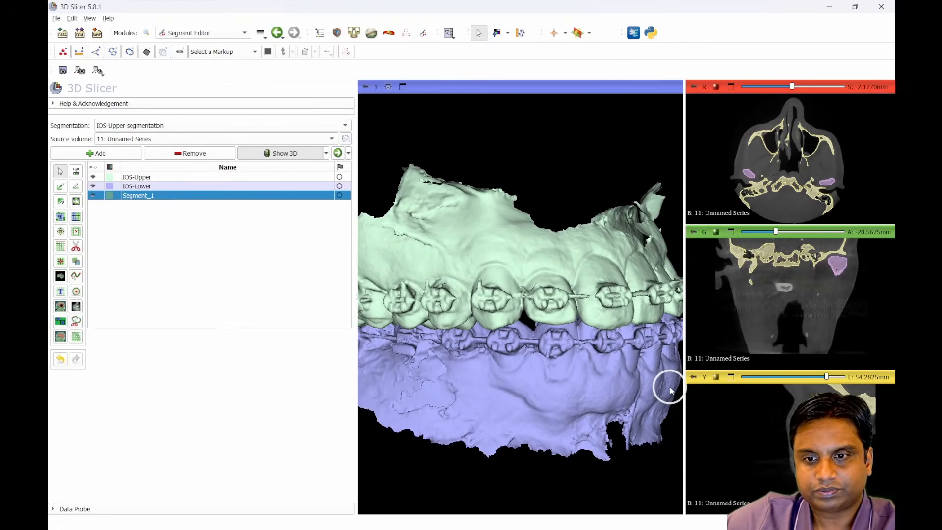
pyautogui.press('shift')
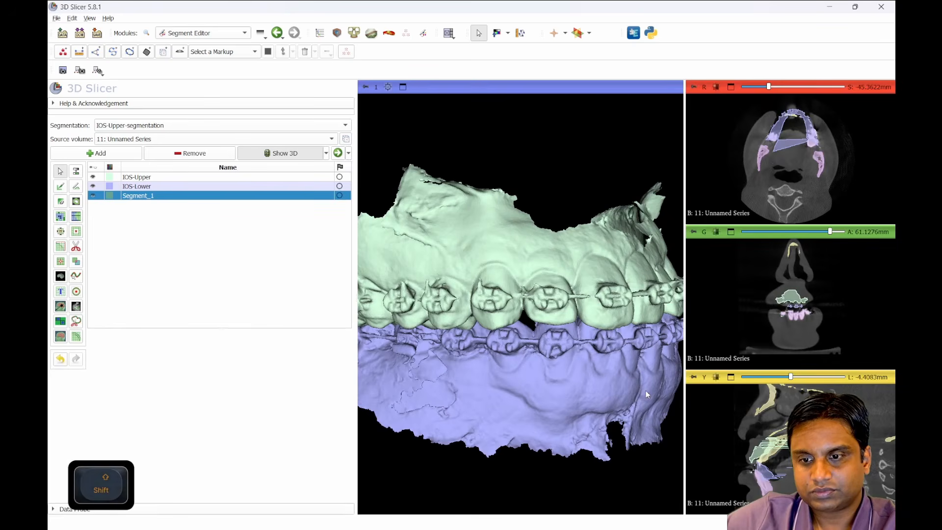
pyautogui.moveTo(527, 375); pyautogui.dragTo(648, 398)
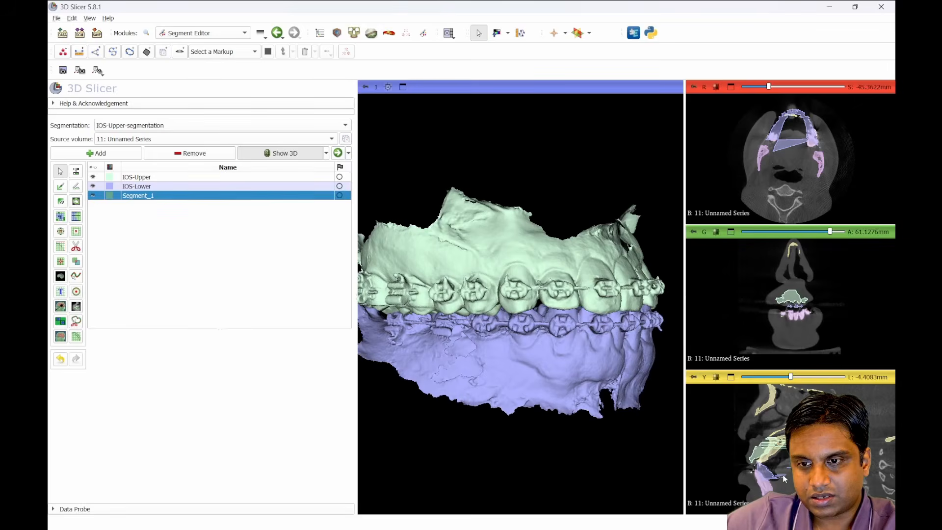
pyautogui.press('shift')
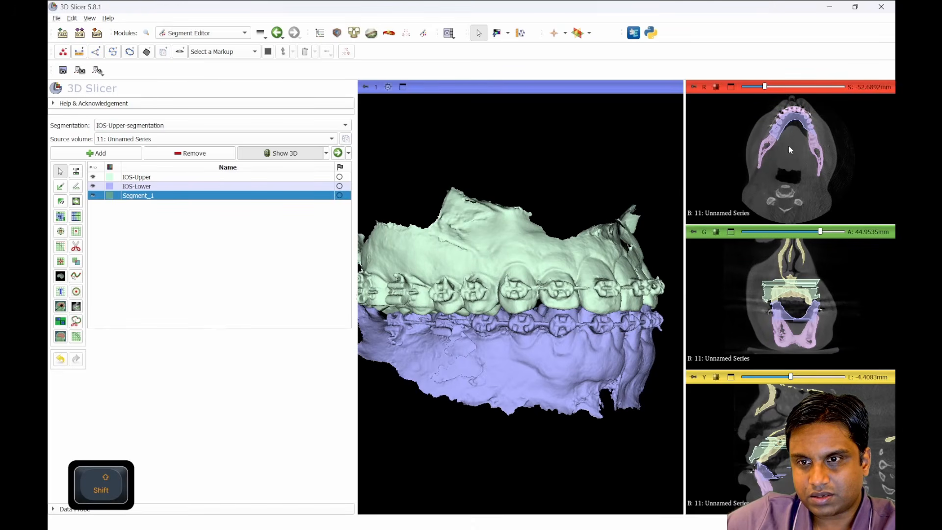
pyautogui.doubleClick(796, 153)
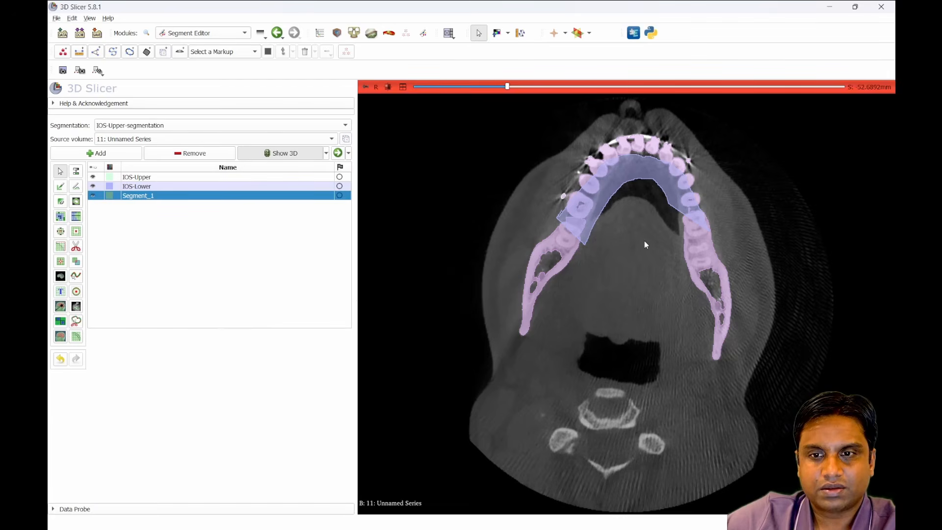
# Step: Restore the multi-view layout and set up Scissors for Segment_1 with the editable area limited to outside all segments
pyautogui.doubleClick(653, 284)
pyautogui.moveTo(591, 356); pyautogui.dragTo(617, 354)
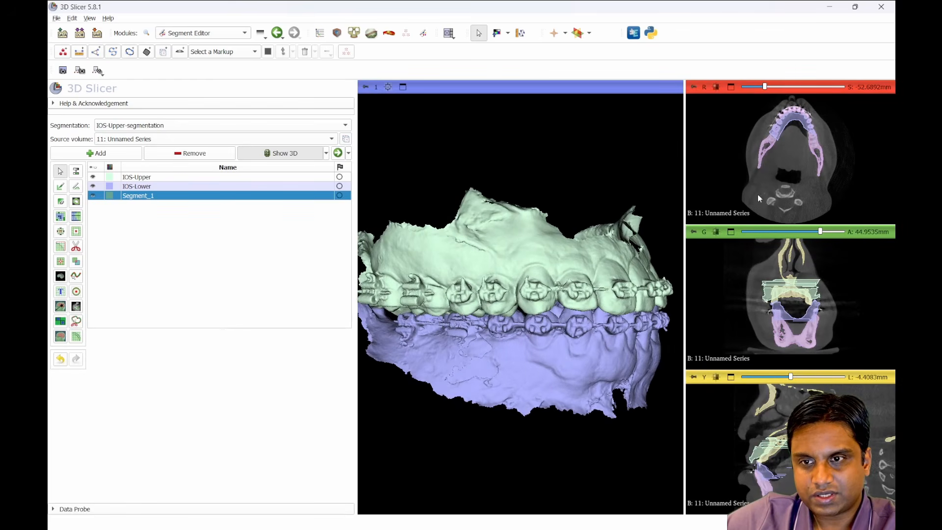
pyautogui.click(75, 249)
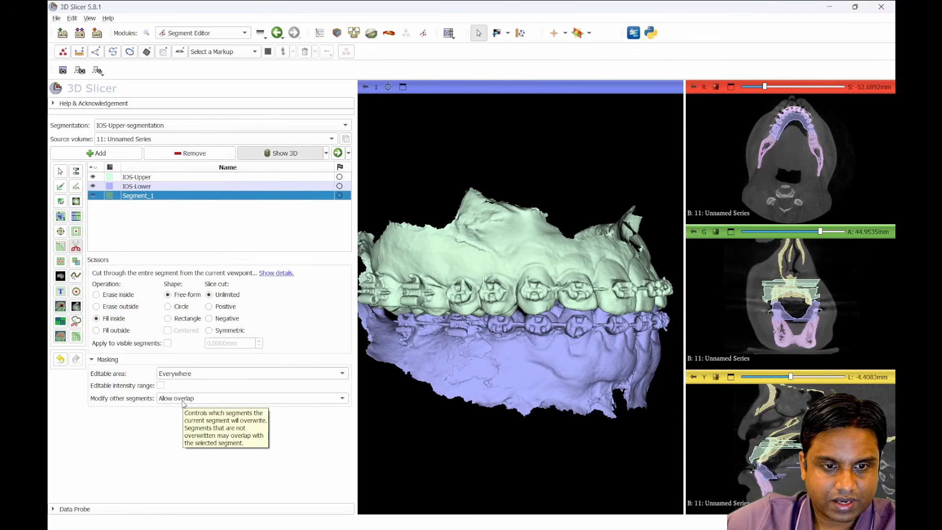
pyautogui.click(188, 378)
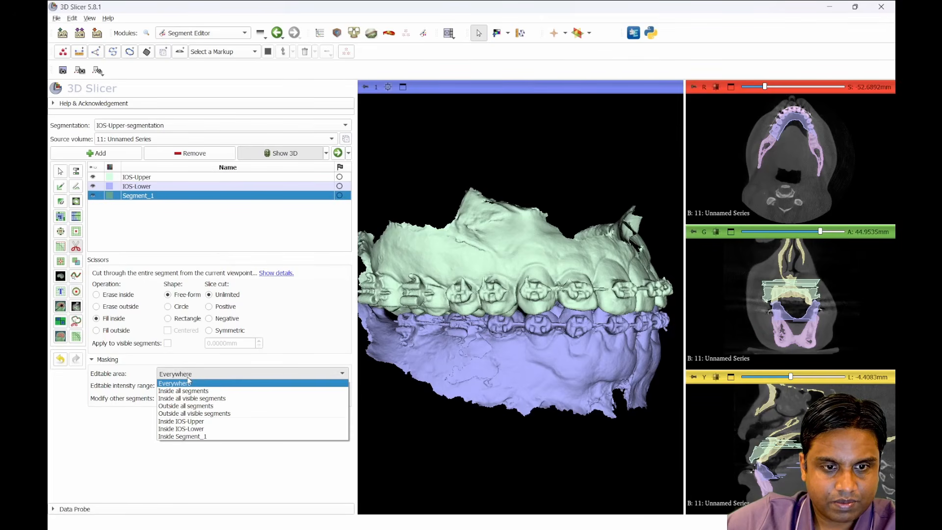
pyautogui.click(180, 406)
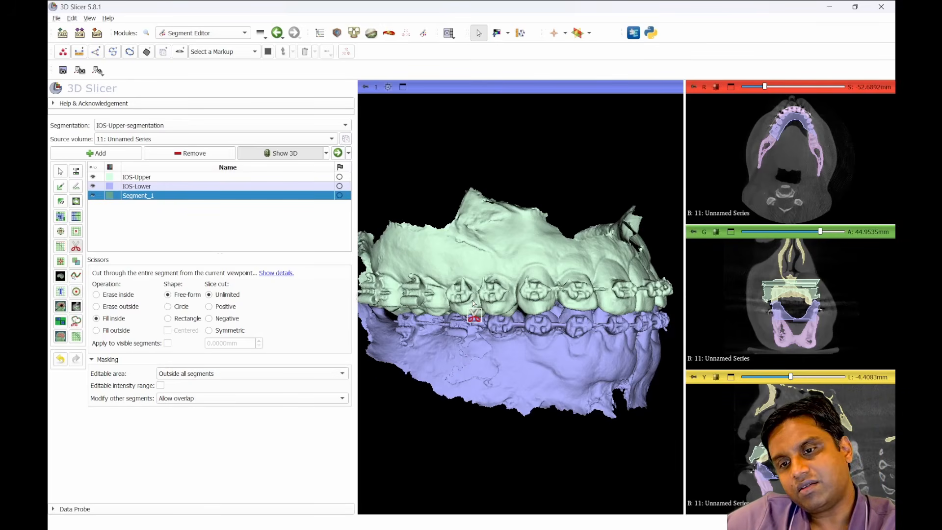
# Step: Try filling a free-form, 5 mm symmetric slab around the dental arch on the axial slice, and undo the fill
pyautogui.scroll(-2, 432, 376)
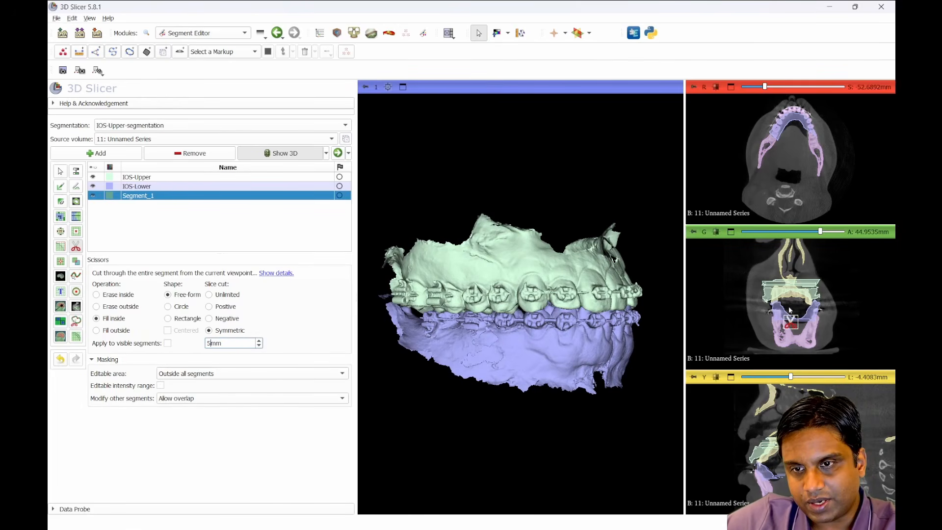
pyautogui.press('shift')
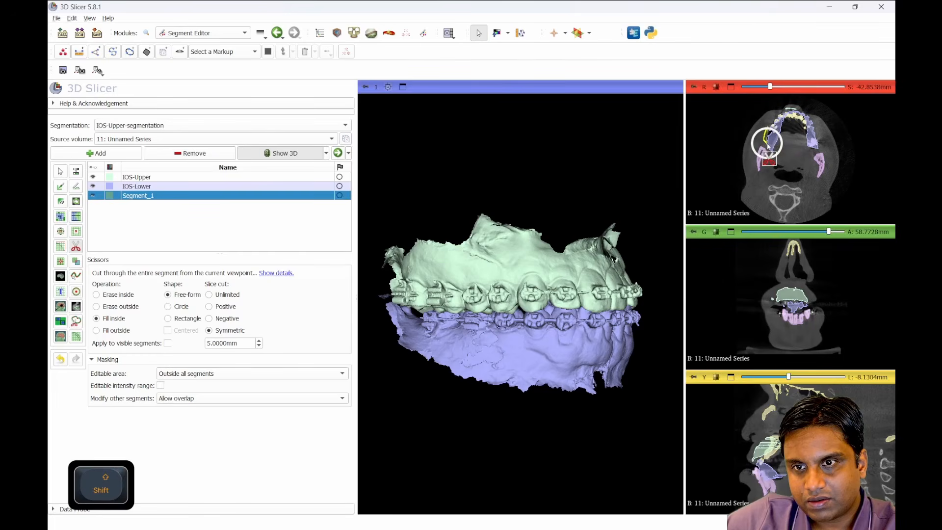
pyautogui.moveTo(777, 147)
pyautogui.mouseDown()
pyautogui.moveTo(792, 128)
pyautogui.moveTo(819, 136)
pyautogui.moveTo(818, 120)
pyautogui.moveTo(803, 105)
pyautogui.moveTo(788, 109)
pyautogui.moveTo(775, 142)
pyautogui.mouseUp()
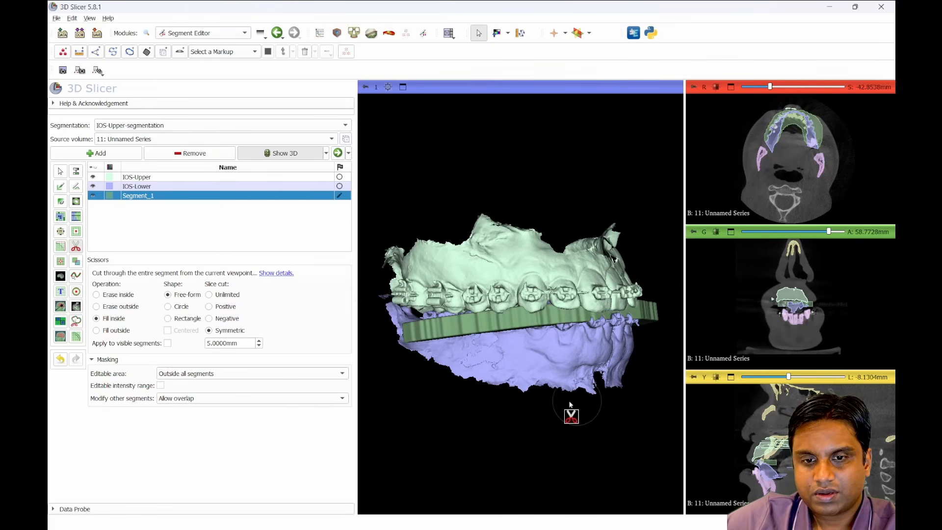
pyautogui.moveTo(573, 402); pyautogui.dragTo(601, 415, button='right')
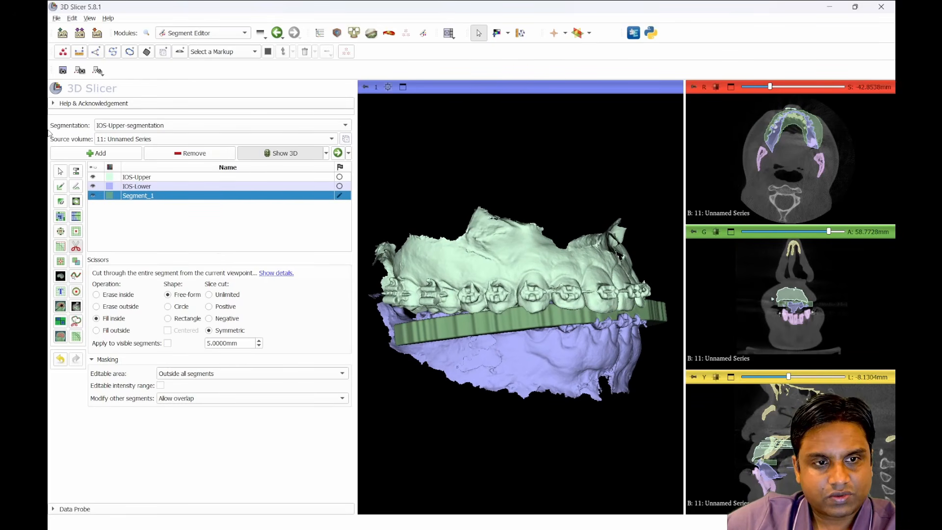
pyautogui.click(61, 171)
pyautogui.moveTo(466, 331); pyautogui.dragTo(554, 346)
pyautogui.hotkey('ctrl', 'z')
# Step: Fill a free-form block in Segment_1 across the occlusal zone of both scans from a side view in 3D
pyautogui.click(76, 246)
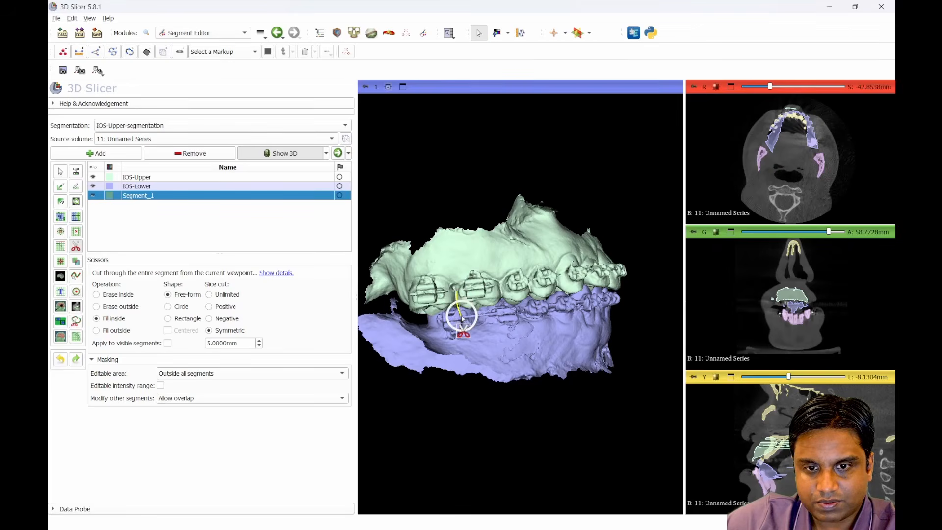
pyautogui.moveTo(475, 324)
pyautogui.mouseDown()
pyautogui.moveTo(625, 311)
pyautogui.moveTo(636, 296)
pyautogui.moveTo(629, 258)
pyautogui.moveTo(513, 264)
pyautogui.mouseUp()
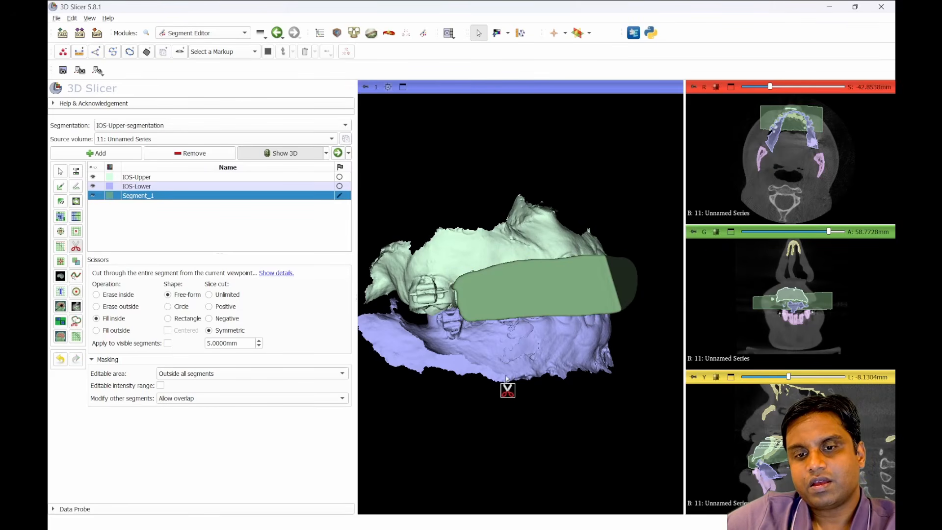
pyautogui.click(59, 171)
pyautogui.moveTo(524, 431); pyautogui.dragTo(484, 416)
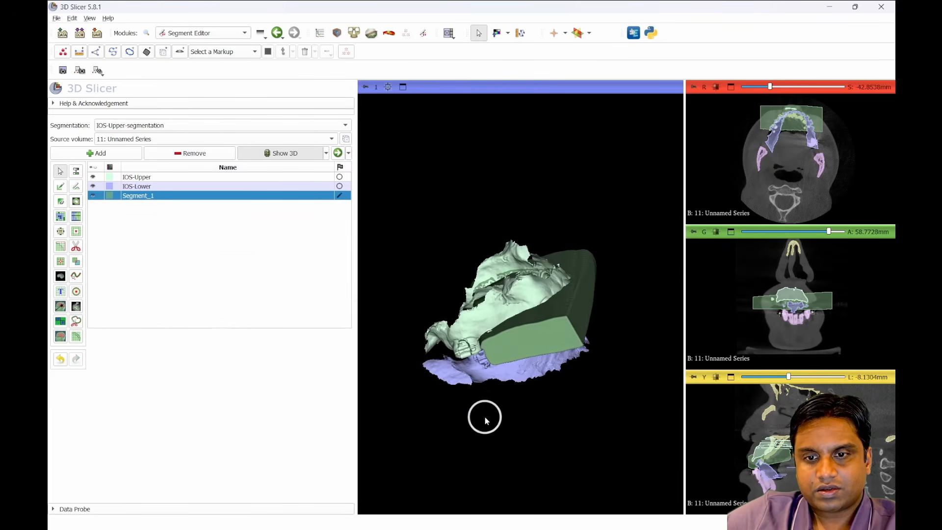
# Step: Hide the IOS-Lower and IOS-Upper segments and turn the remaining block to face its tooth imprints
pyautogui.click(93, 186)
pyautogui.click(93, 177)
pyautogui.moveTo(461, 280); pyautogui.dragTo(464, 354)
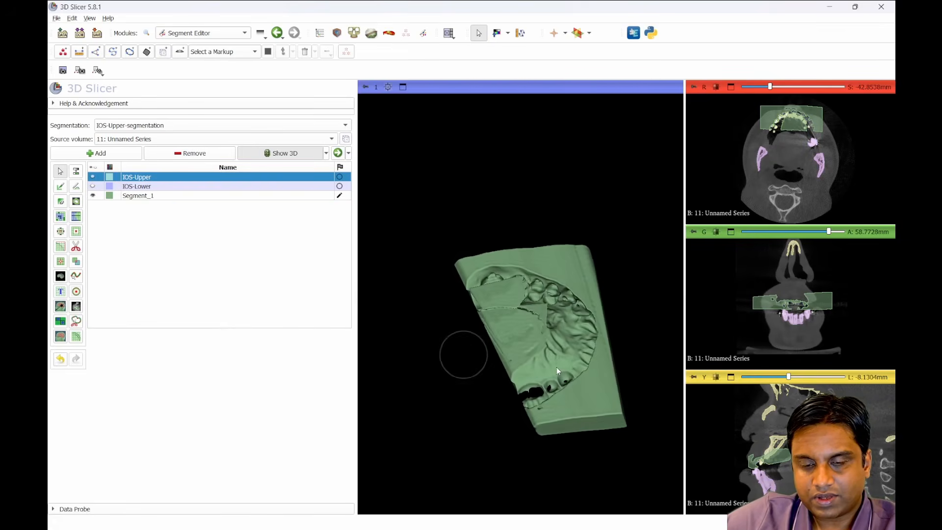
pyautogui.moveTo(557, 369); pyautogui.dragTo(376, 169)
pyautogui.moveTo(457, 297); pyautogui.dragTo(547, 342)
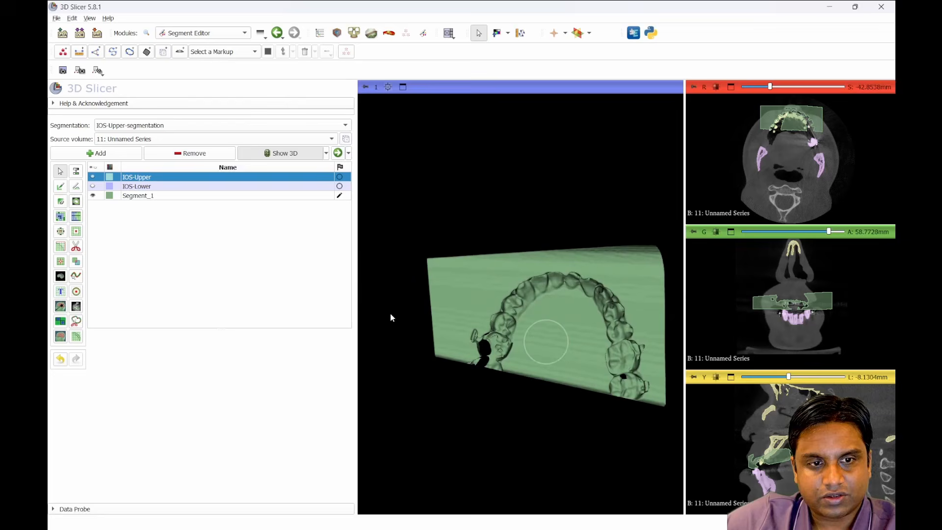
# Step: Erase the excess of Segment_1 outside both sides of the tooth arch with free-form Scissors
pyautogui.click(76, 246)
pyautogui.click(542, 437)
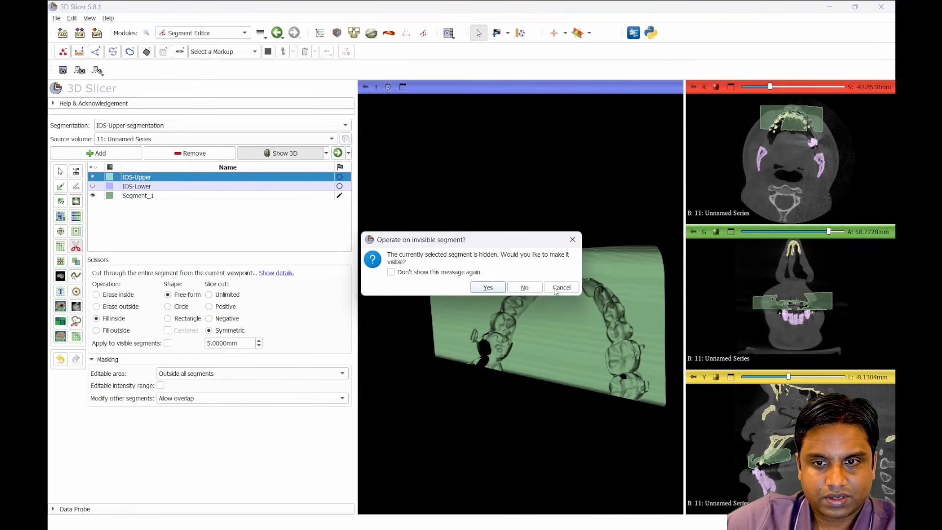
pyautogui.click(560, 288)
pyautogui.click(137, 195)
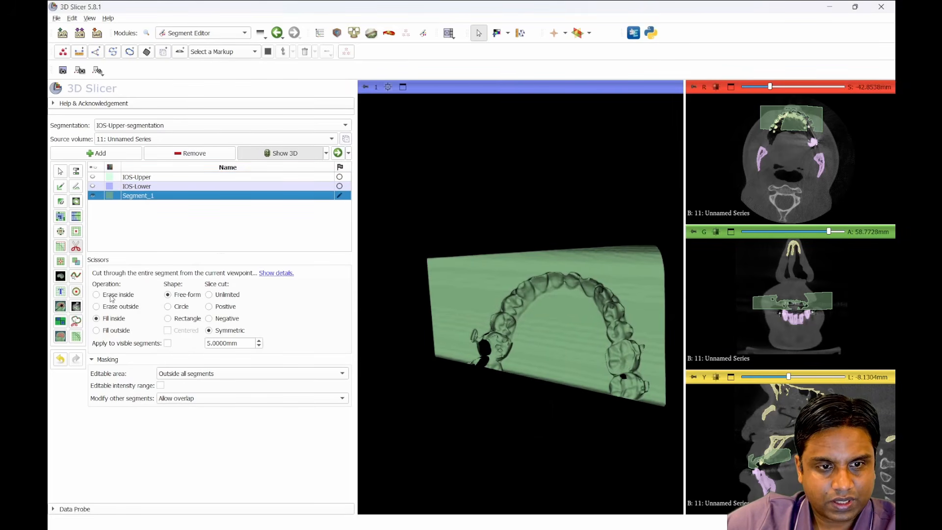
pyautogui.moveTo(461, 361)
pyautogui.mouseDown()
pyautogui.moveTo(492, 306)
pyautogui.moveTo(531, 271)
pyautogui.moveTo(353, 385)
pyautogui.moveTo(521, 419)
pyautogui.mouseUp()
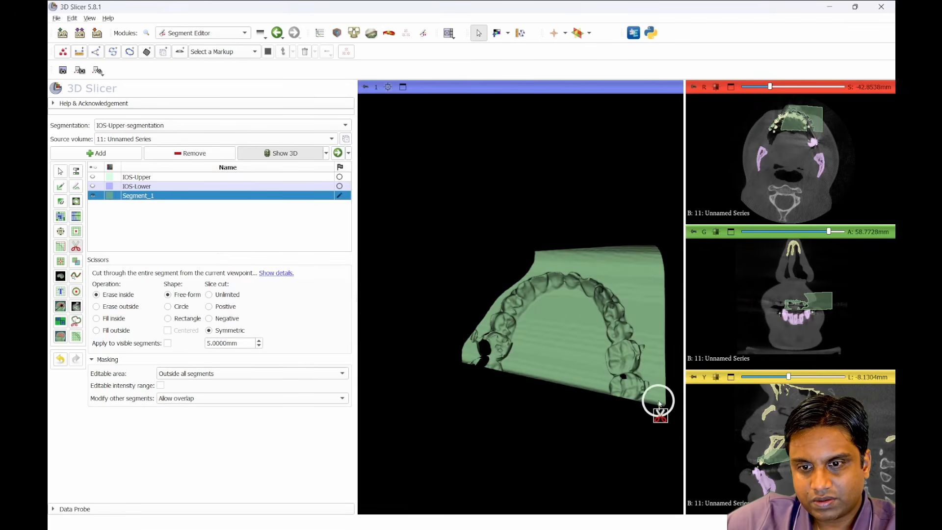
pyautogui.moveTo(660, 403)
pyautogui.mouseDown()
pyautogui.moveTo(638, 319)
pyautogui.moveTo(677, 320)
pyautogui.moveTo(664, 456)
pyautogui.moveTo(517, 389)
pyautogui.mouseUp()
# Step: Cut off the excess block projecting beyond the front and outer side of the arch in Segment_1
pyautogui.scroll(2, 491, 444)
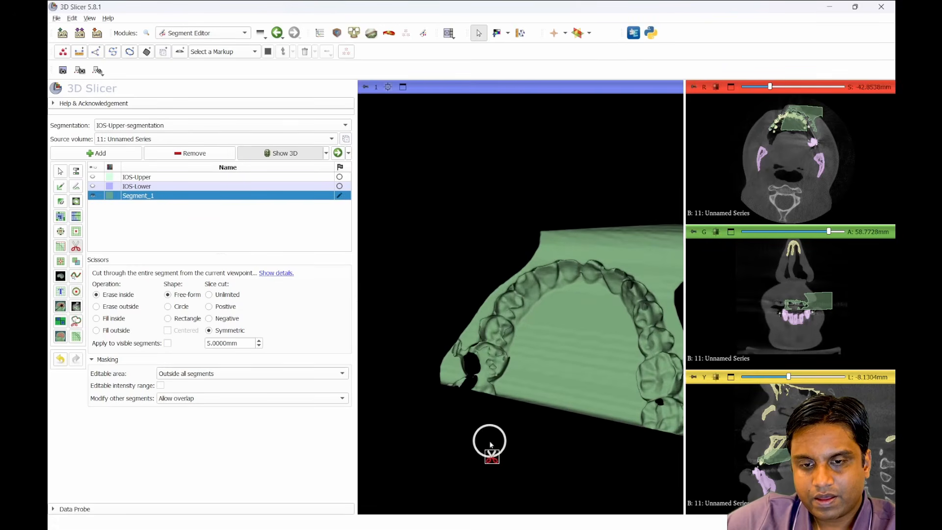
pyautogui.moveTo(490, 441); pyautogui.dragTo(494, 424, button='right')
pyautogui.moveTo(467, 251)
pyautogui.mouseDown()
pyautogui.moveTo(448, 366)
pyautogui.moveTo(364, 328)
pyautogui.mouseUp()
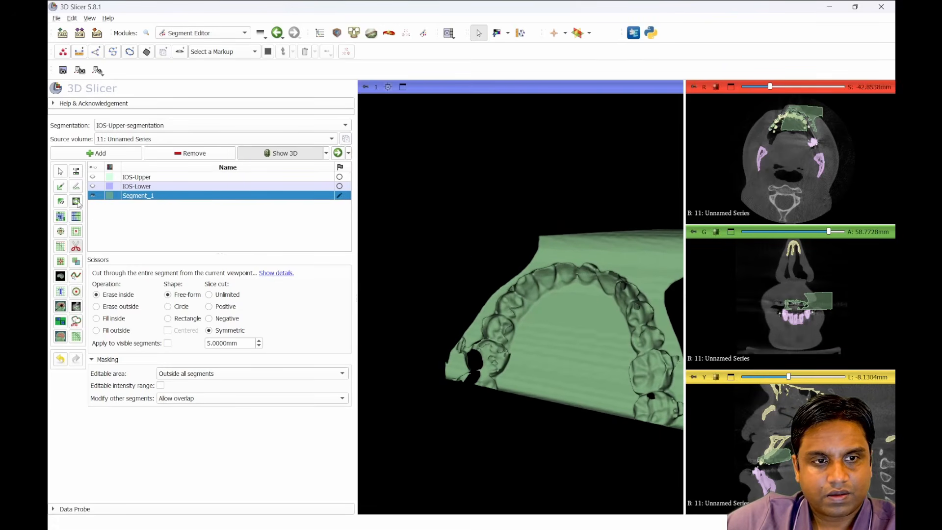
pyautogui.click(61, 171)
pyautogui.moveTo(464, 215); pyautogui.dragTo(574, 337)
pyautogui.moveTo(440, 349); pyautogui.dragTo(536, 435)
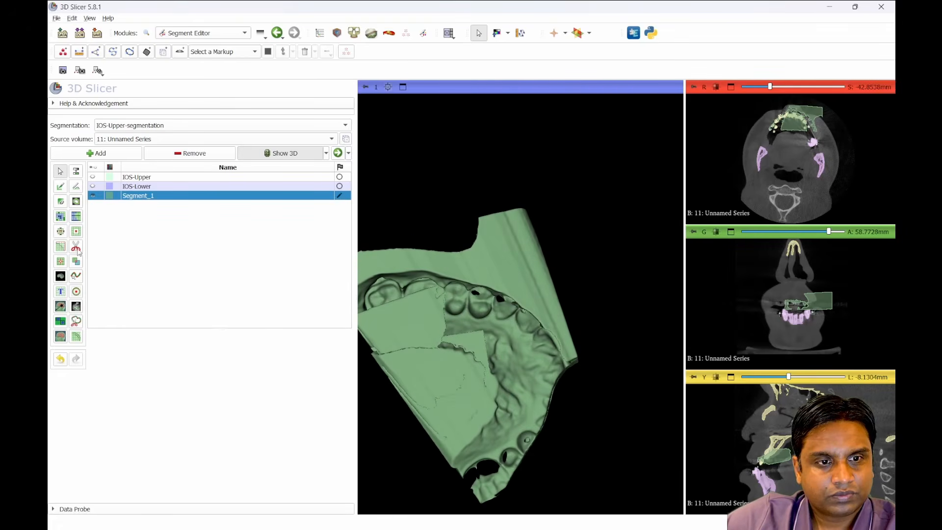
pyautogui.click(76, 247)
pyautogui.moveTo(438, 257)
pyautogui.mouseDown()
pyautogui.moveTo(512, 278)
pyautogui.moveTo(565, 344)
pyautogui.moveTo(616, 249)
pyautogui.moveTo(444, 184)
pyautogui.mouseUp()
# Step: Trim the tall outer wall of Segment_1 from an oblique side view with Scissors set to erase inside
pyautogui.click(60, 170)
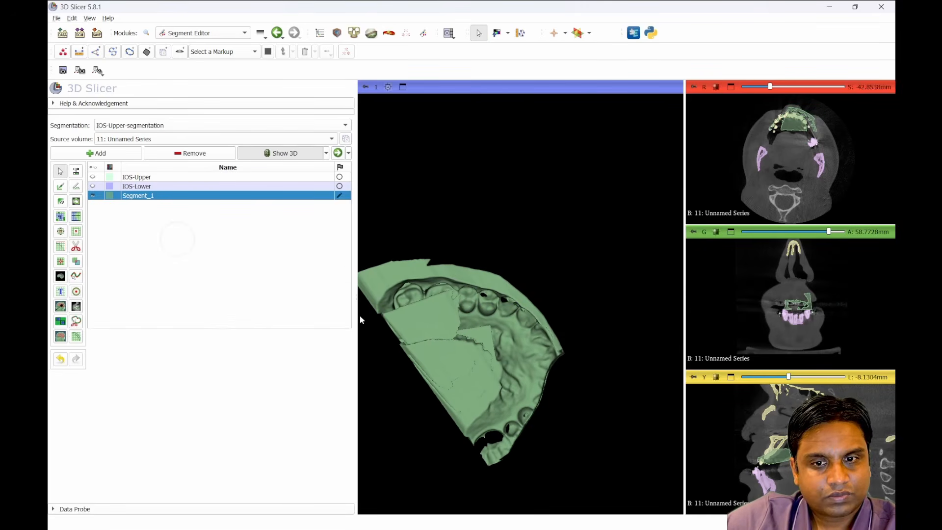
pyautogui.moveTo(360, 316); pyautogui.dragTo(643, 451)
pyautogui.click(76, 246)
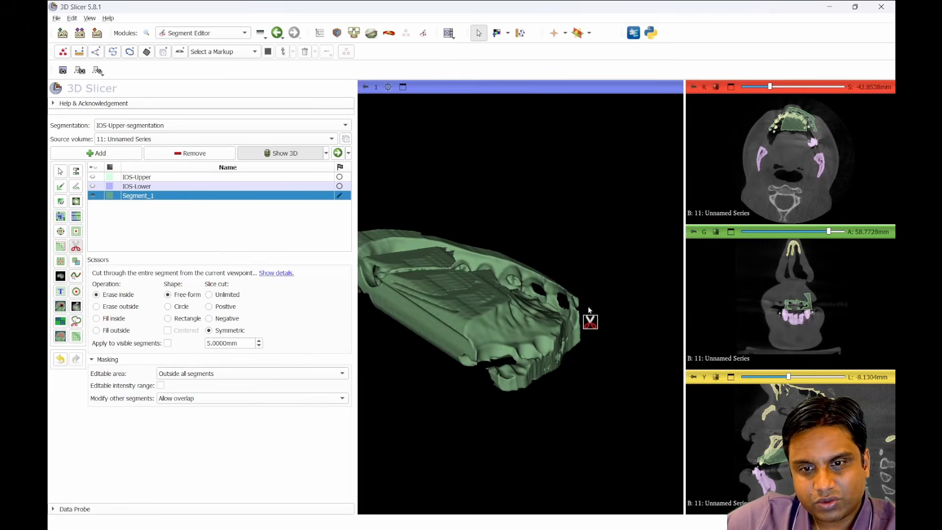
pyautogui.moveTo(589, 309)
pyautogui.mouseDown()
pyautogui.moveTo(509, 269)
pyautogui.moveTo(420, 246)
pyautogui.moveTo(338, 264)
pyautogui.moveTo(526, 204)
pyautogui.moveTo(614, 381)
pyautogui.mouseUp()
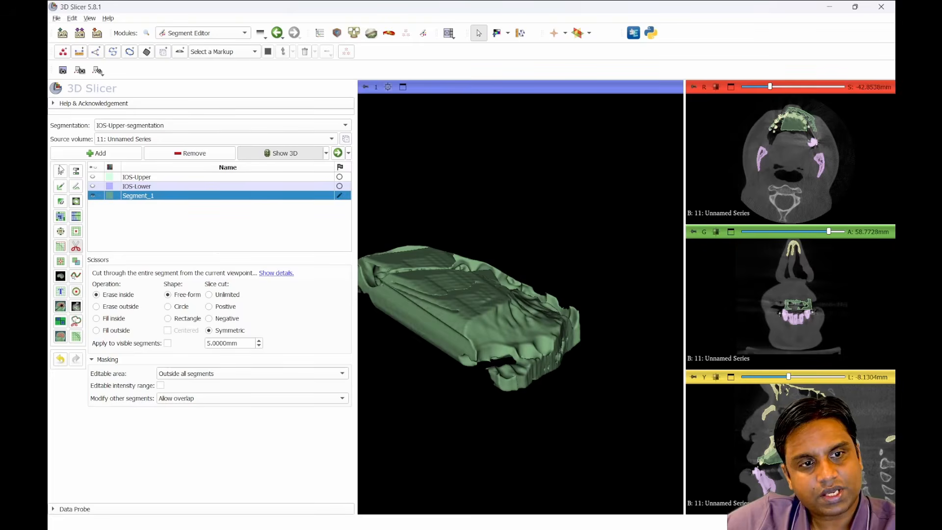
# Step: Erase material along the outer front rim of Segment_1 in the 3D view with a 3% round brush
pyautogui.click(60, 171)
pyautogui.moveTo(581, 286); pyautogui.dragTo(549, 343)
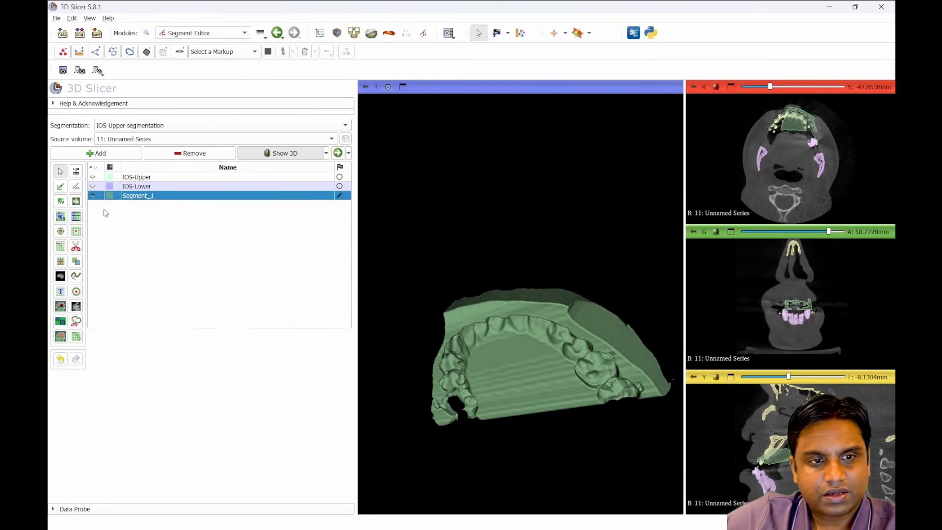
pyautogui.click(60, 201)
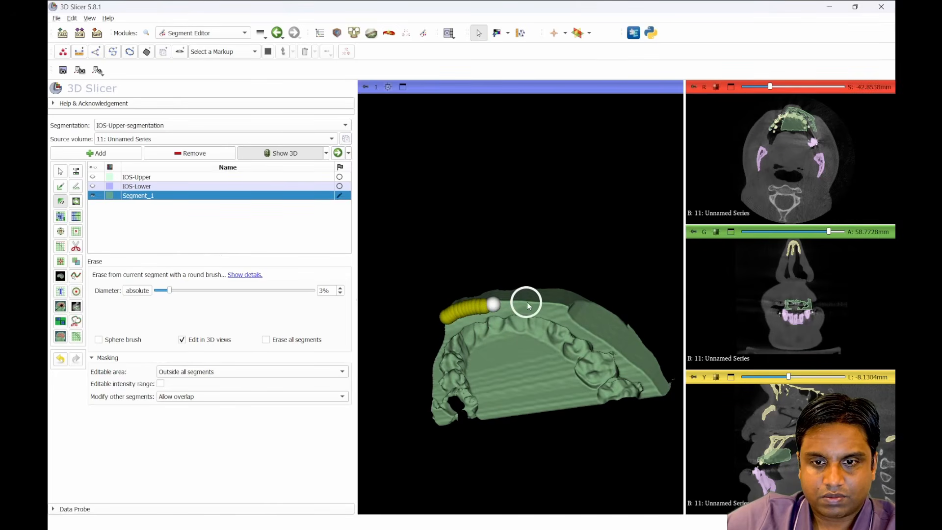
pyautogui.moveTo(616, 346)
pyautogui.mouseDown()
pyautogui.moveTo(656, 391)
pyautogui.moveTo(658, 366)
pyautogui.mouseUp()
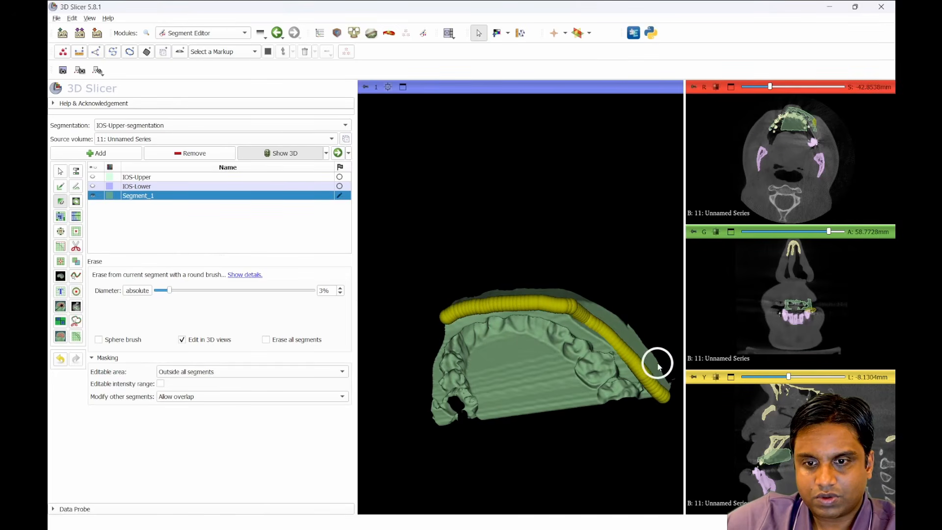
pyautogui.moveTo(564, 293)
pyautogui.mouseDown()
pyautogui.moveTo(541, 291)
pyautogui.moveTo(544, 384)
pyautogui.moveTo(602, 389)
pyautogui.moveTo(584, 460)
pyautogui.moveTo(426, 218)
pyautogui.mouseUp()
# Step: Cut away the palatal dome rising above the tooth imprints of Segment_1 from a side view
pyautogui.click(66, 170)
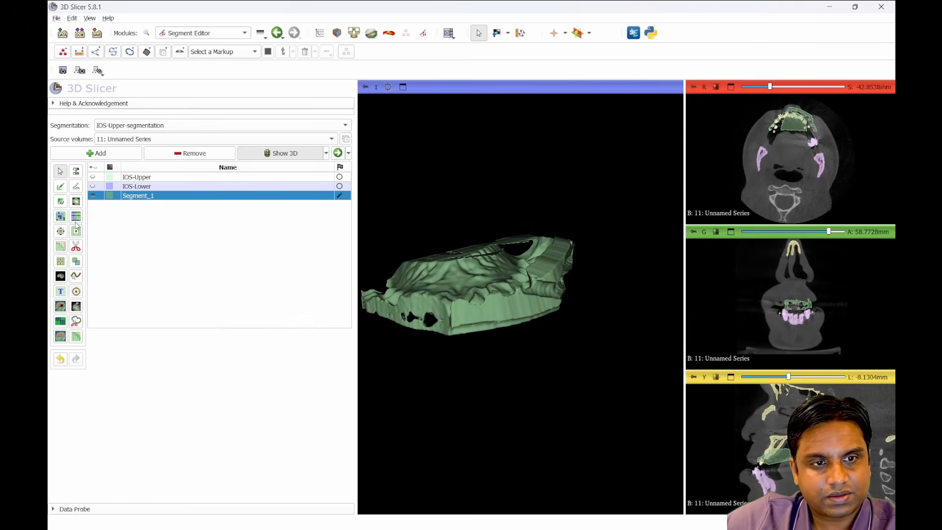
pyautogui.click(76, 246)
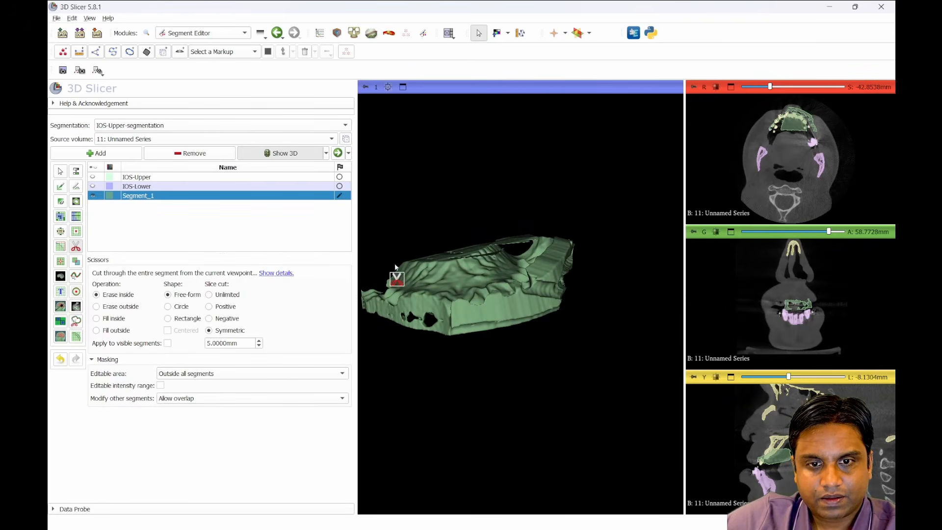
pyautogui.moveTo(411, 274)
pyautogui.mouseDown()
pyautogui.moveTo(517, 248)
pyautogui.moveTo(464, 216)
pyautogui.moveTo(480, 237)
pyautogui.mouseUp()
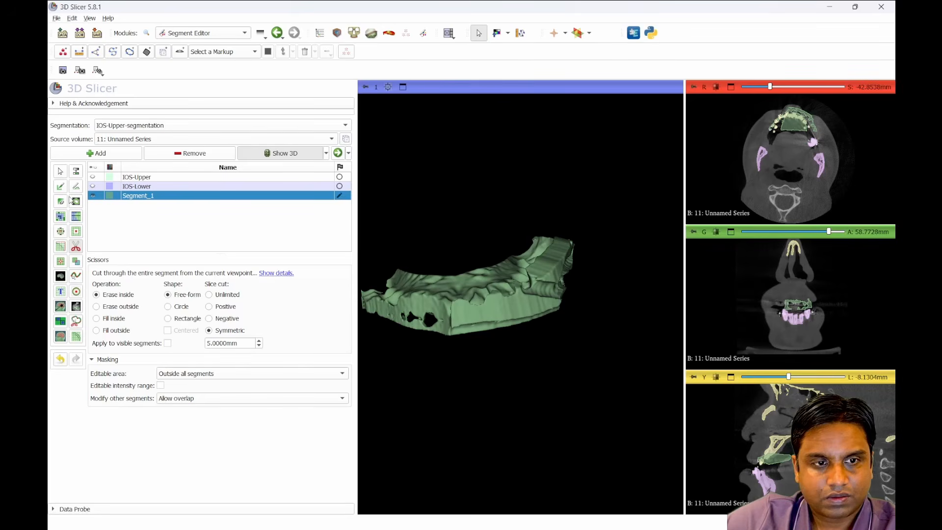
# Step: Erase the central area inside the tooth arch of Segment_1, leaving a horseshoe-shaped splint
pyautogui.click(61, 172)
pyautogui.moveTo(432, 354); pyautogui.dragTo(579, 216)
pyautogui.click(76, 245)
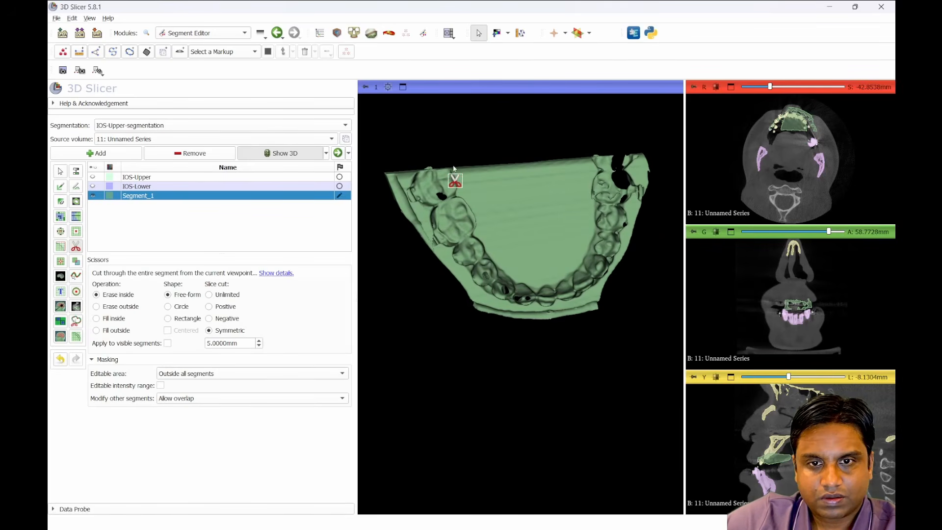
pyautogui.moveTo(457, 175); pyautogui.dragTo(471, 199)
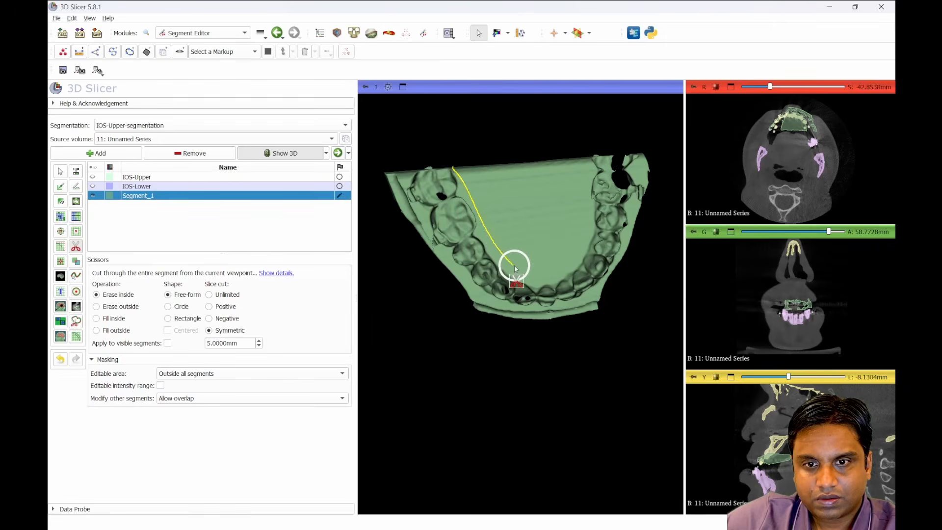
pyautogui.moveTo(515, 269)
pyautogui.mouseDown()
pyautogui.moveTo(547, 273)
pyautogui.moveTo(581, 257)
pyautogui.moveTo(588, 223)
pyautogui.moveTo(588, 198)
pyautogui.moveTo(558, 130)
pyautogui.moveTo(540, 131)
pyautogui.mouseUp()
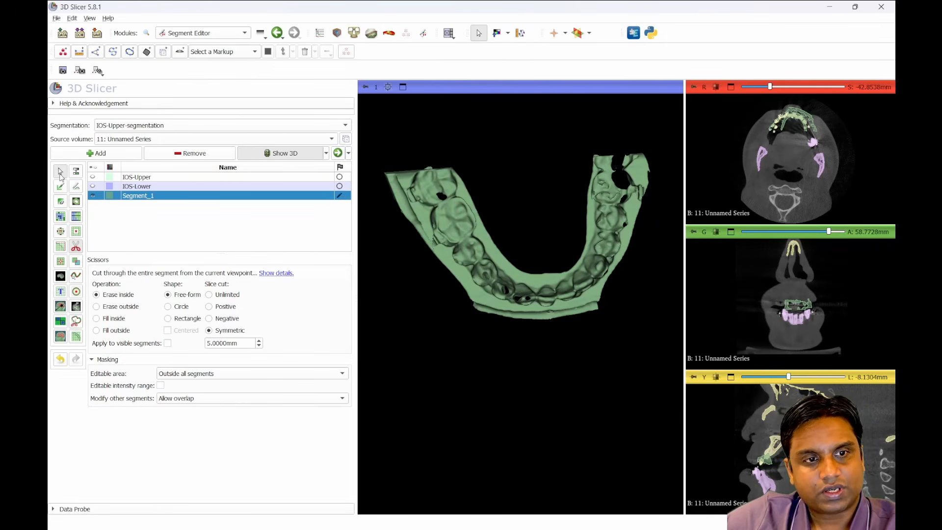
# Step: Trim the raised outer flange beside the posterior teeth on one arm of the horseshoe splint
pyautogui.click(60, 172)
pyautogui.moveTo(577, 248); pyautogui.dragTo(500, 292)
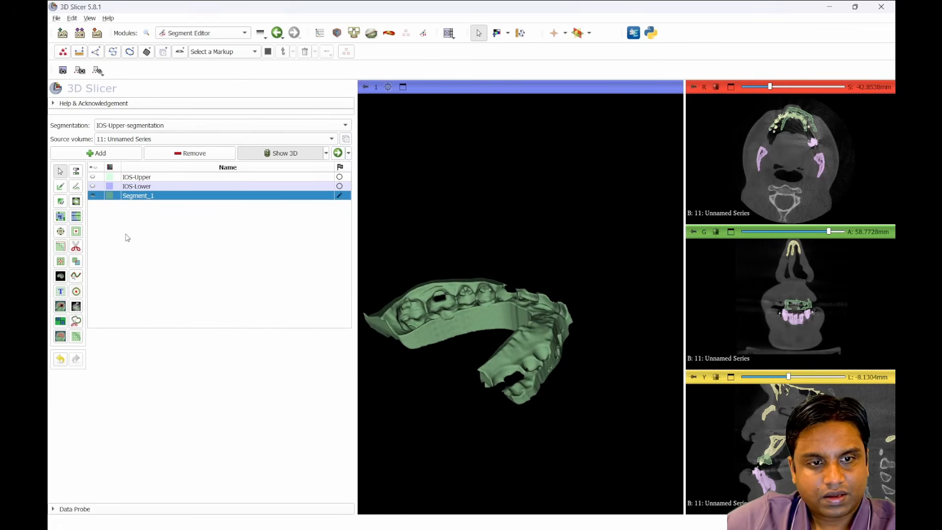
pyautogui.click(76, 247)
pyautogui.moveTo(378, 335)
pyautogui.mouseDown()
pyautogui.moveTo(393, 312)
pyautogui.moveTo(483, 289)
pyautogui.moveTo(460, 255)
pyautogui.moveTo(344, 330)
pyautogui.moveTo(312, 331)
pyautogui.mouseUp()
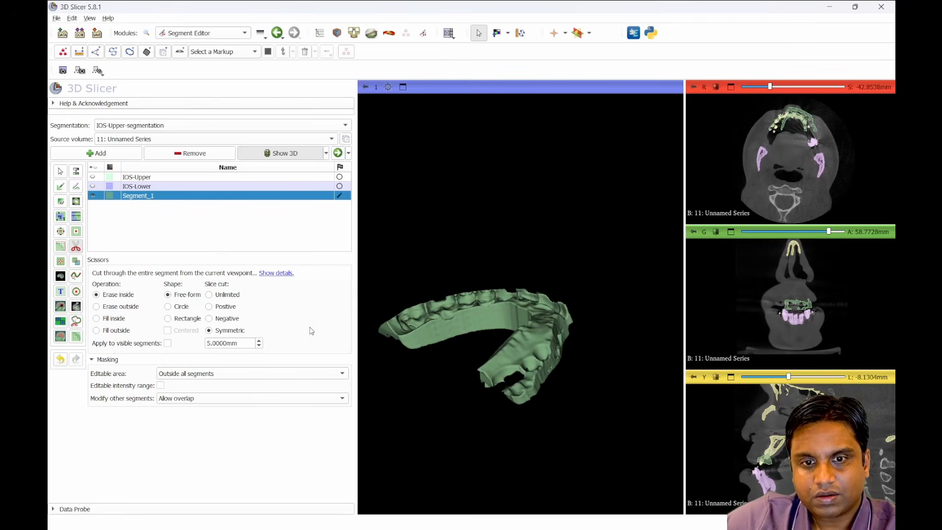
pyautogui.press('Escape')
# Step: Choose Joint smoothing as the smoothing method for Segment_1
pyautogui.moveTo(392, 387); pyautogui.dragTo(515, 321)
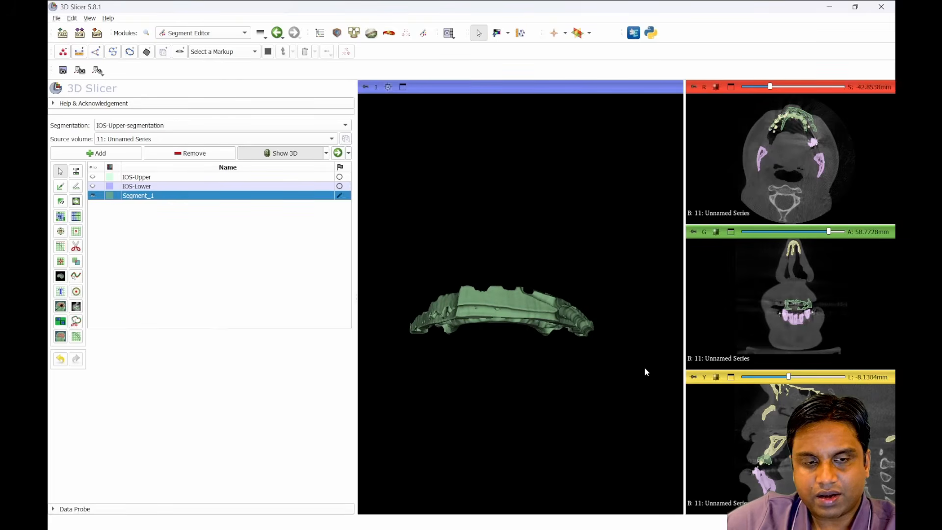
pyautogui.click(61, 262)
pyautogui.click(76, 262)
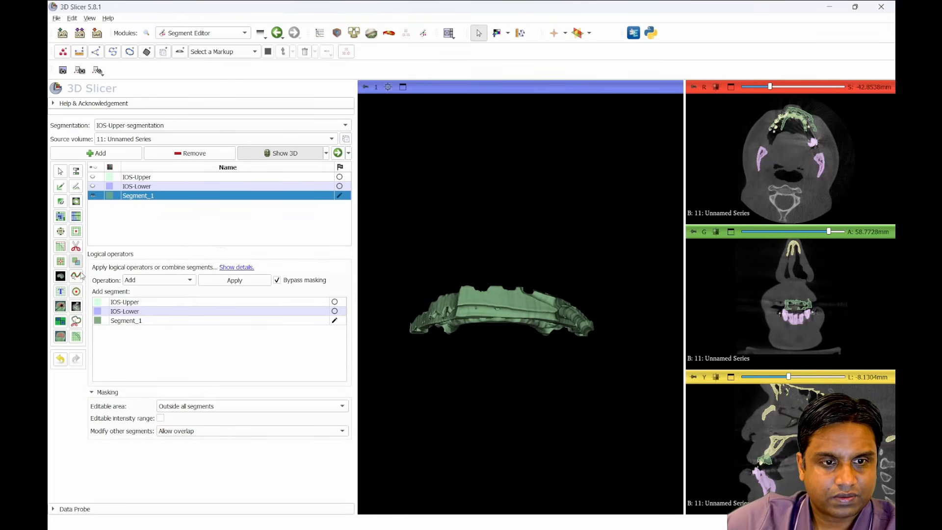
pyautogui.click(61, 246)
pyautogui.click(204, 288)
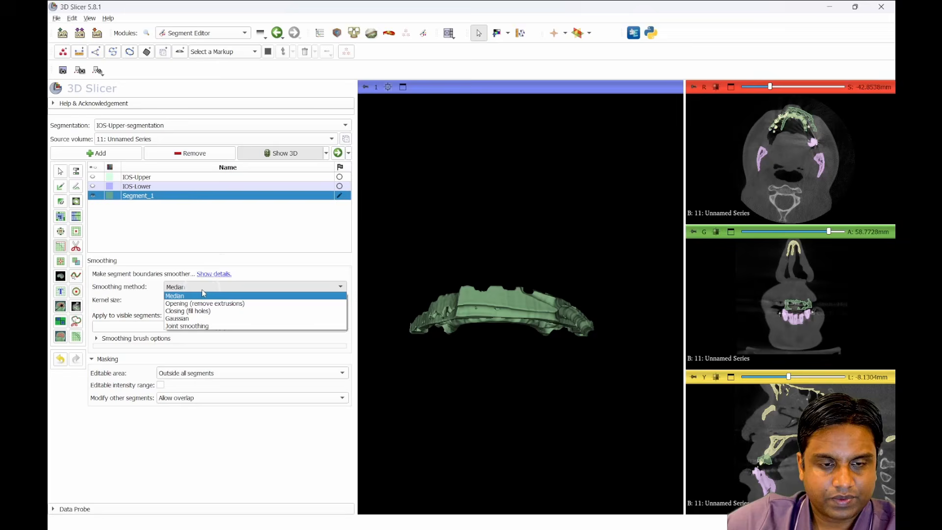
pyautogui.click(211, 327)
pyautogui.moveTo(523, 375); pyautogui.dragTo(466, 332)
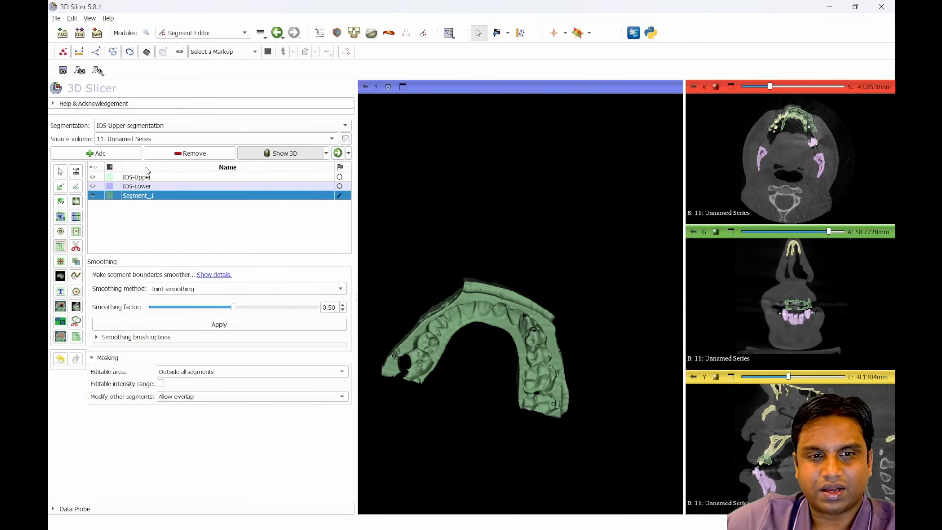
# Step: Show the IOS-Upper and IOS-Lower scans and set the masking's editable area to Everywhere for Segment_1
pyautogui.click(93, 177)
pyautogui.click(92, 185)
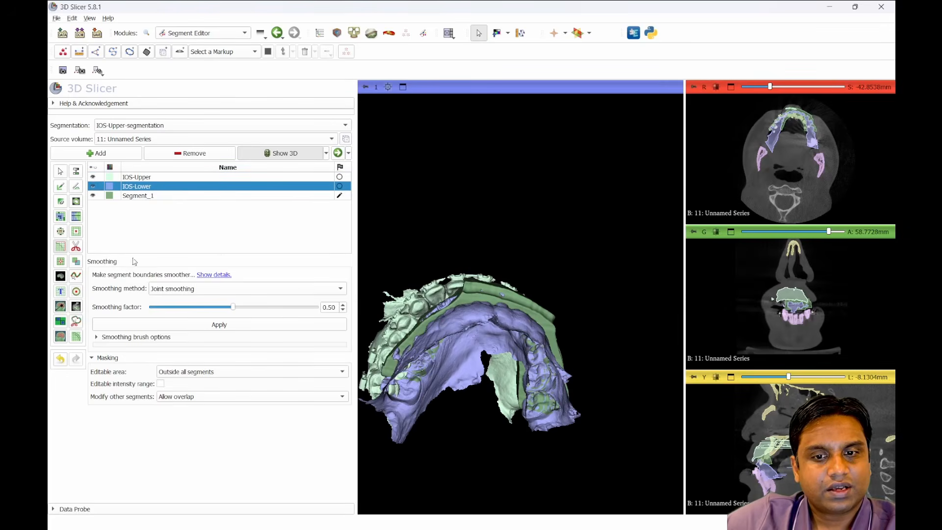
pyautogui.click(138, 195)
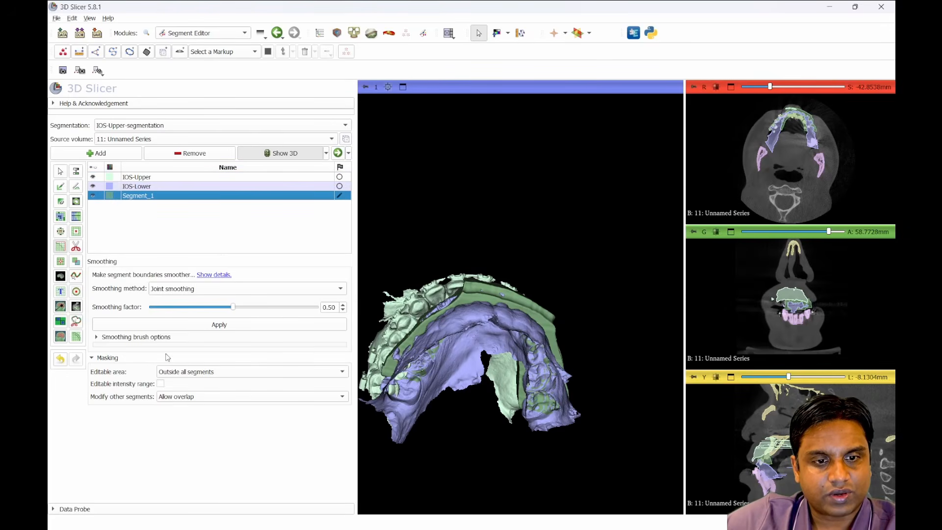
pyautogui.click(178, 377)
pyautogui.click(186, 384)
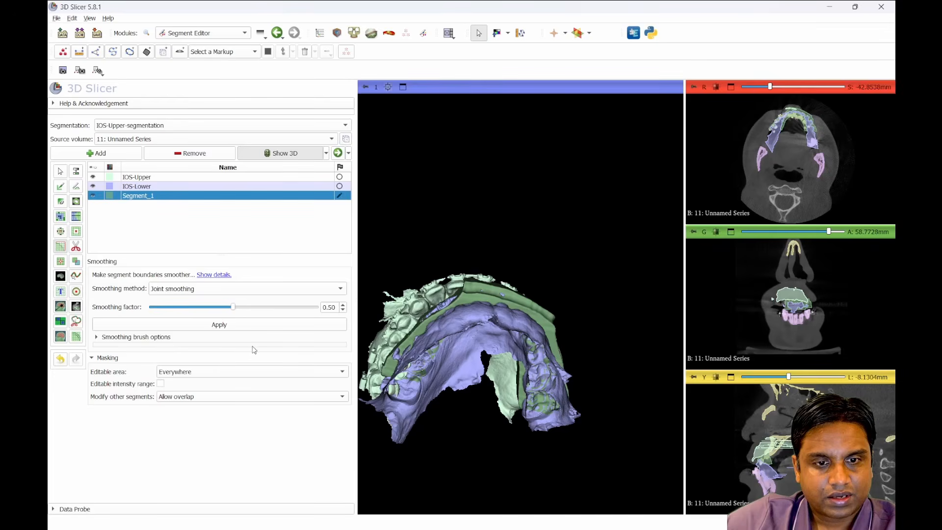
# Step: Try joint smoothing with factor 0.50 on all three visible segments and undo it
pyautogui.click(237, 326)
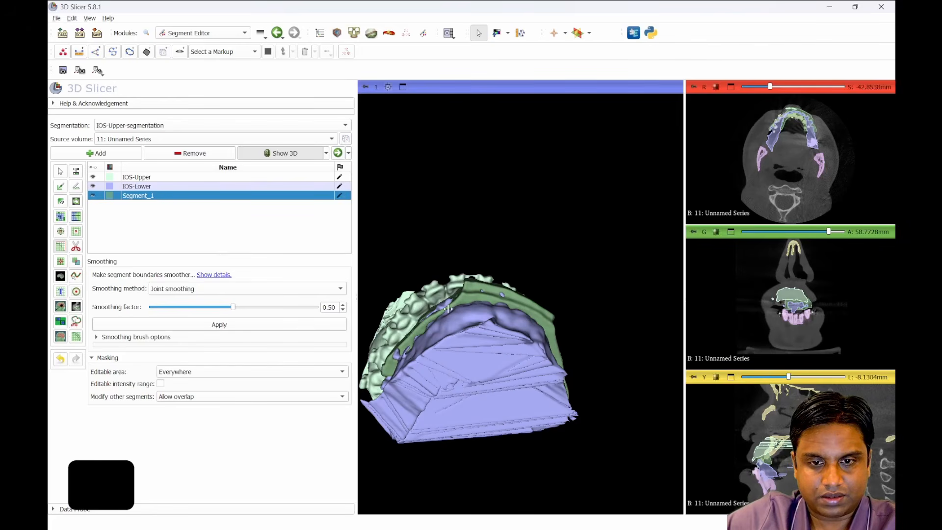
pyautogui.hotkey('ctrl', 'z')
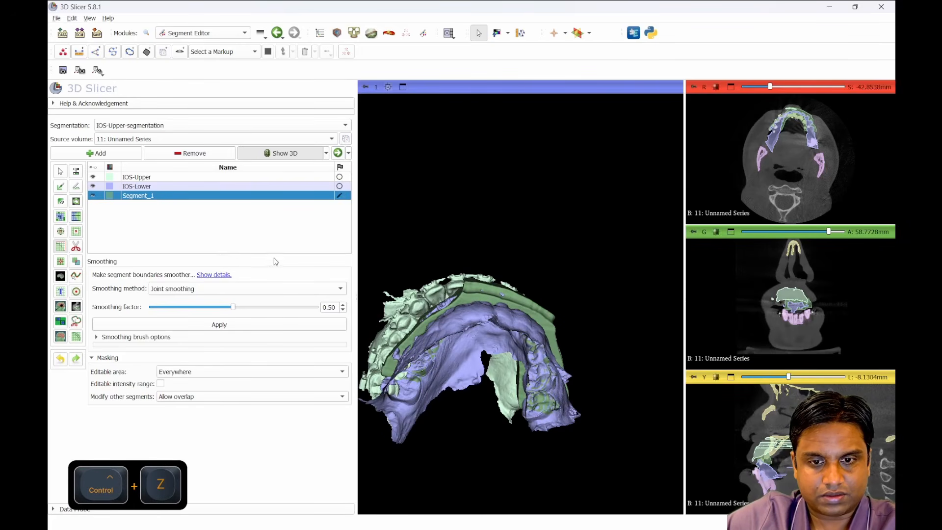
pyautogui.click(456, 255)
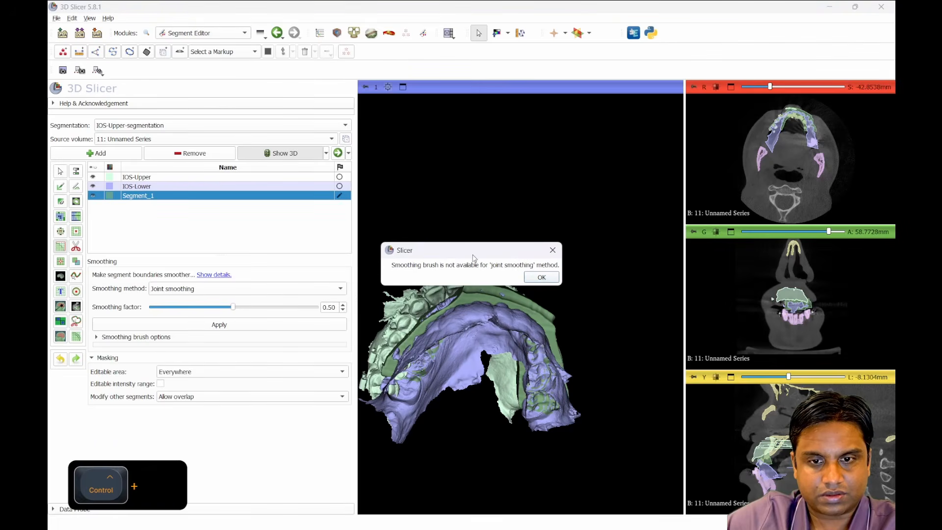
pyautogui.hotkey('ctrl', 'z')
pyautogui.click(542, 279)
pyautogui.moveTo(492, 237); pyautogui.dragTo(499, 271, button='right')
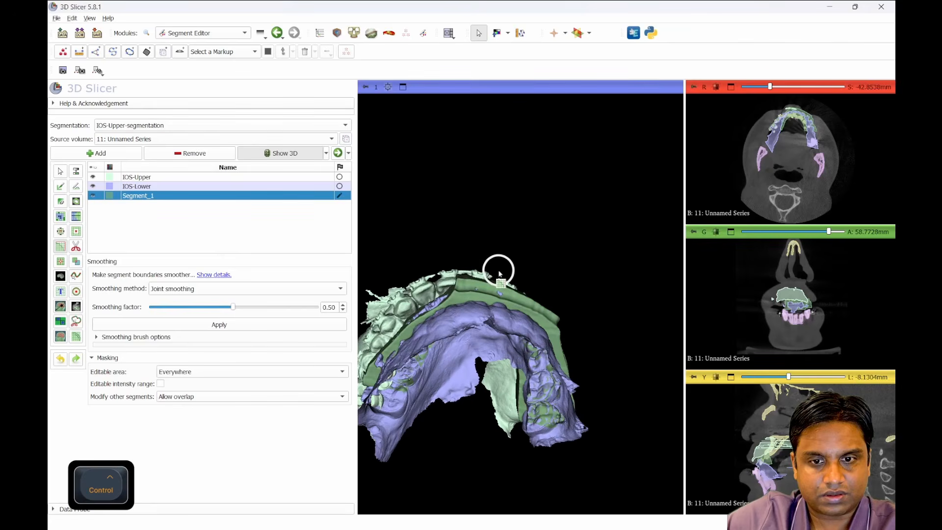
# Step: Hide the IOS-Upper and IOS-Lower scans and apply joint smoothing with factor 0.50 to Segment_1 alone
pyautogui.click(92, 177)
pyautogui.click(92, 186)
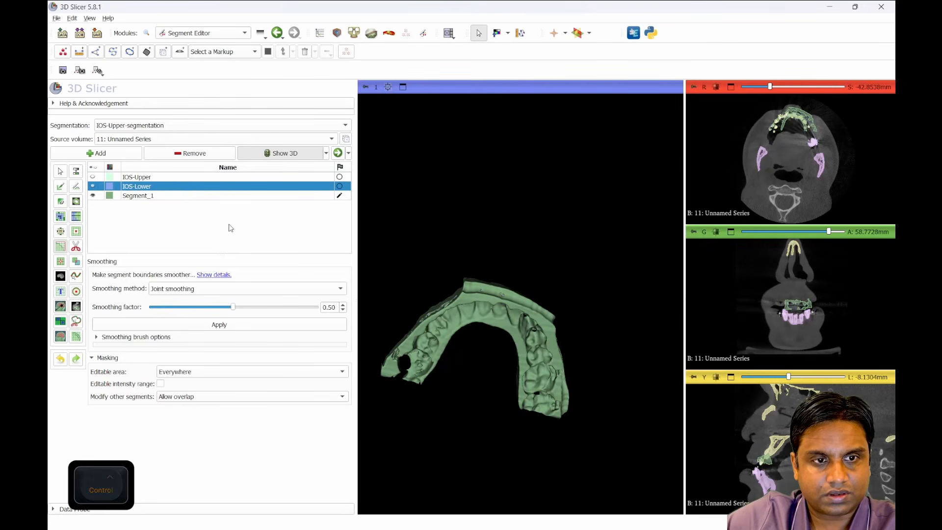
pyautogui.click(164, 195)
pyautogui.moveTo(507, 256); pyautogui.dragTo(506, 357)
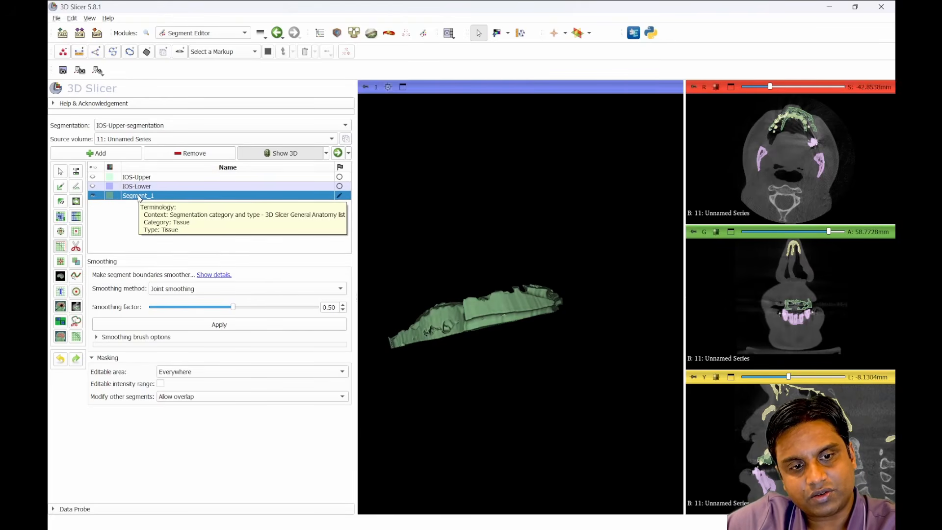
pyautogui.click(220, 325)
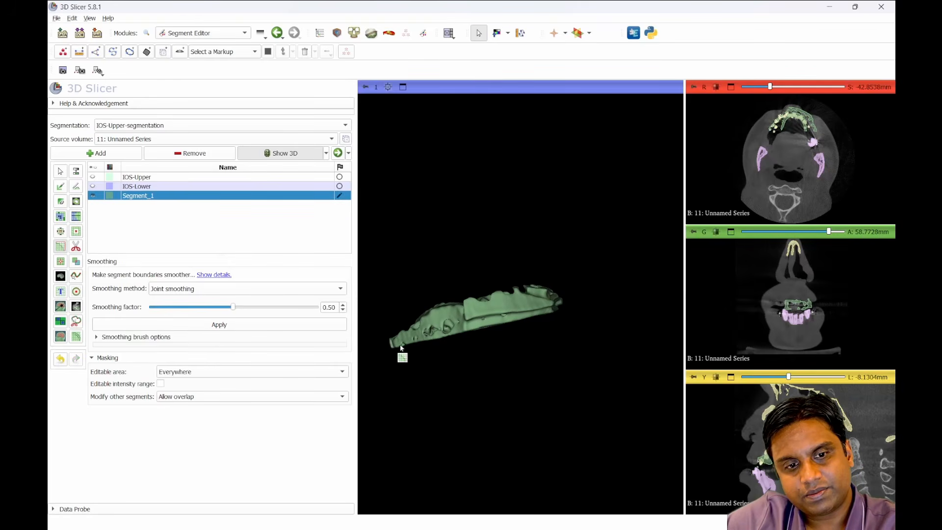
pyautogui.click(535, 365)
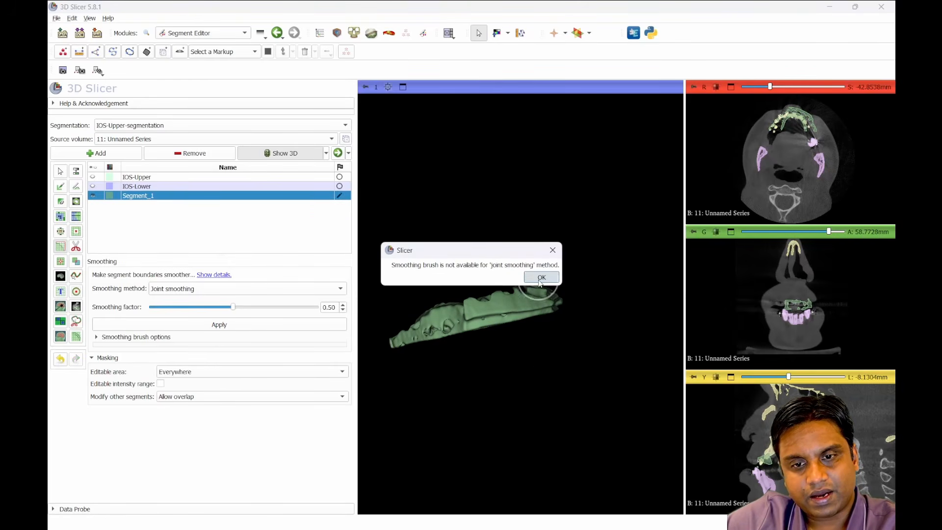
pyautogui.click(539, 280)
# Step: Check the tooth imprints of the smoothed Segment_1 up close and show the IOS-Upper and IOS-Lower scans again
pyautogui.click(60, 171)
pyautogui.moveTo(409, 305); pyautogui.dragTo(558, 255)
pyautogui.scroll(5, 495, 243)
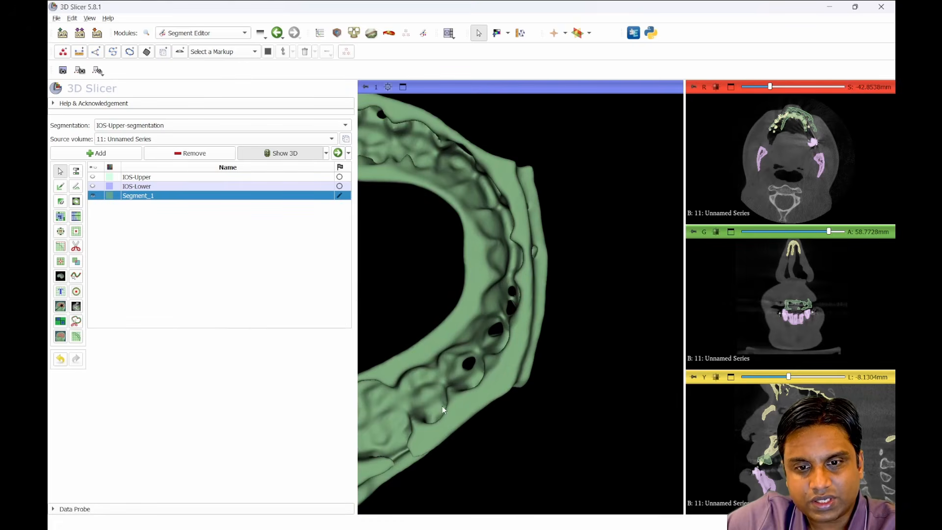
pyautogui.moveTo(397, 416)
pyautogui.mouseDown()
pyautogui.moveTo(529, 376)
pyautogui.moveTo(484, 355)
pyautogui.moveTo(490, 256)
pyautogui.moveTo(446, 402)
pyautogui.moveTo(515, 462)
pyautogui.moveTo(392, 414)
pyautogui.moveTo(365, 434)
pyautogui.moveTo(457, 400)
pyautogui.moveTo(391, 418)
pyautogui.mouseUp()
pyautogui.scroll(-5, 484, 354)
pyautogui.click(93, 177)
pyautogui.click(93, 186)
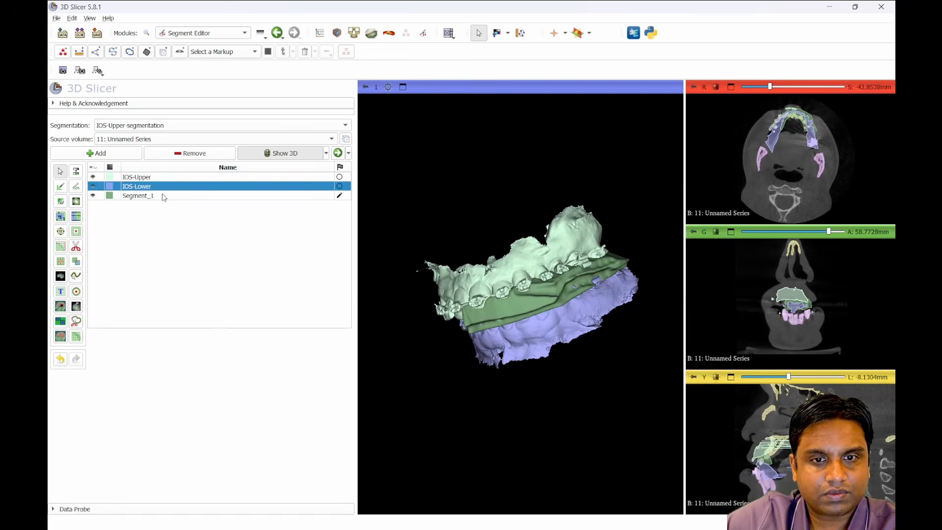
# Step: Erase excess material from Segment_1's outer wall and lower rim over the lower teeth with a 3% round brush
pyautogui.click(198, 196)
pyautogui.moveTo(402, 328); pyautogui.dragTo(494, 376)
pyautogui.click(60, 201)
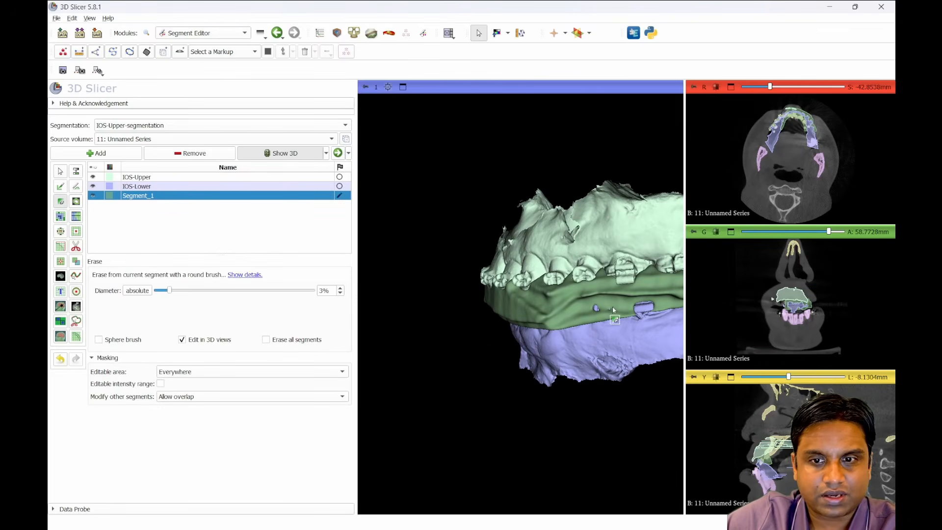
pyautogui.moveTo(540, 294)
pyautogui.mouseDown()
pyautogui.moveTo(565, 299)
pyautogui.moveTo(529, 340)
pyautogui.mouseUp()
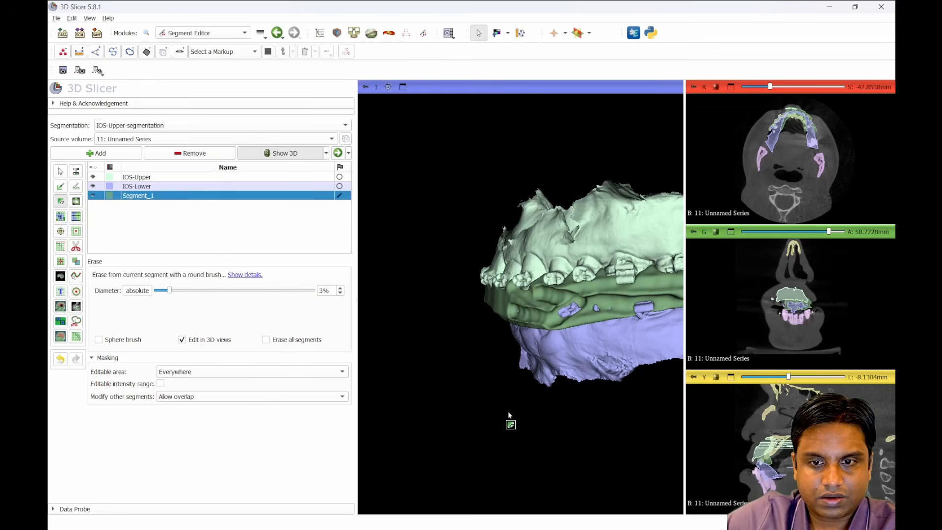
pyautogui.moveTo(464, 362)
pyautogui.mouseDown()
pyautogui.moveTo(616, 350)
pyautogui.moveTo(551, 311)
pyautogui.moveTo(505, 319)
pyautogui.moveTo(589, 331)
pyautogui.moveTo(660, 364)
pyautogui.moveTo(427, 293)
pyautogui.mouseUp()
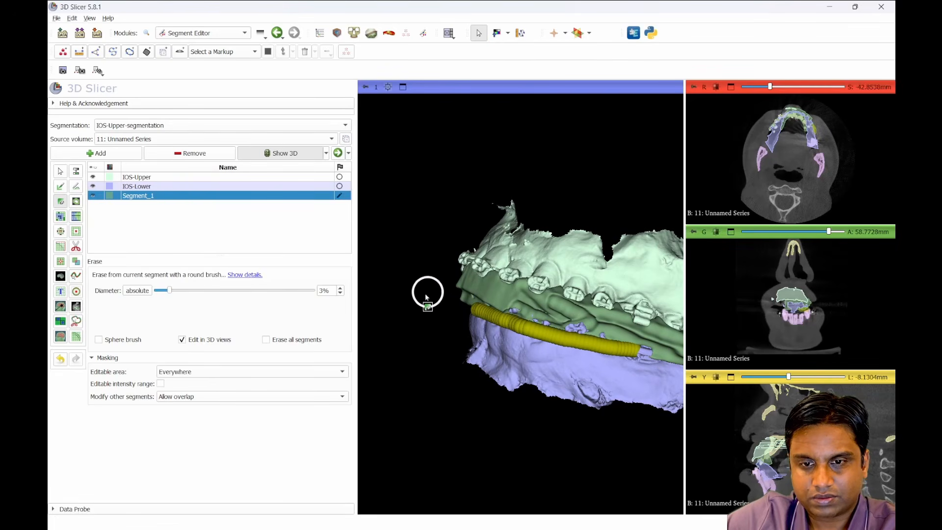
pyautogui.moveTo(473, 395)
pyautogui.mouseDown()
pyautogui.moveTo(499, 361)
pyautogui.moveTo(623, 358)
pyautogui.moveTo(592, 372)
pyautogui.mouseUp()
pyautogui.moveTo(428, 312)
pyautogui.mouseDown()
pyautogui.moveTo(532, 316)
pyautogui.moveTo(587, 336)
pyautogui.mouseUp()
pyautogui.moveTo(540, 396)
pyautogui.mouseDown()
pyautogui.moveTo(452, 375)
pyautogui.moveTo(509, 375)
pyautogui.moveTo(558, 396)
pyautogui.mouseUp()
pyautogui.moveTo(463, 316)
pyautogui.mouseDown()
pyautogui.moveTo(434, 305)
pyautogui.moveTo(408, 310)
pyautogui.mouseUp()
pyautogui.scroll(1, 528, 384)
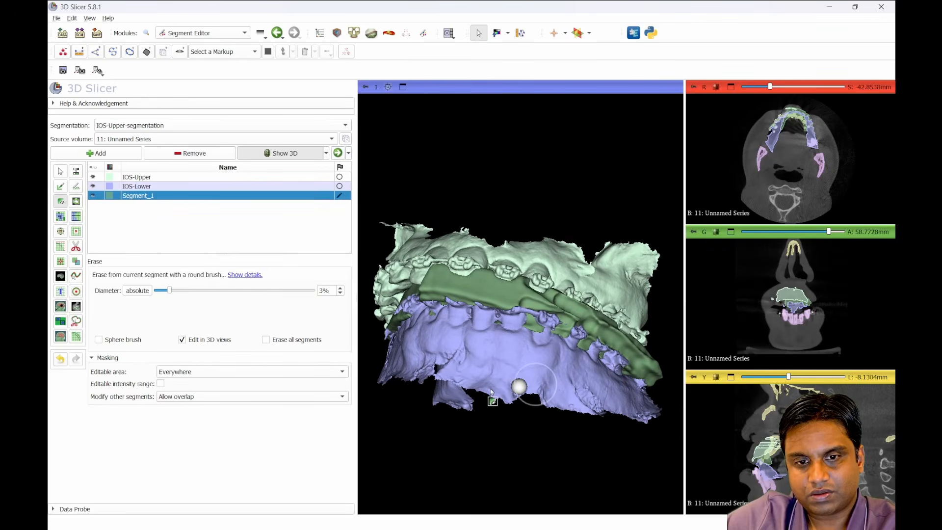
pyautogui.moveTo(412, 381); pyautogui.dragTo(510, 388)
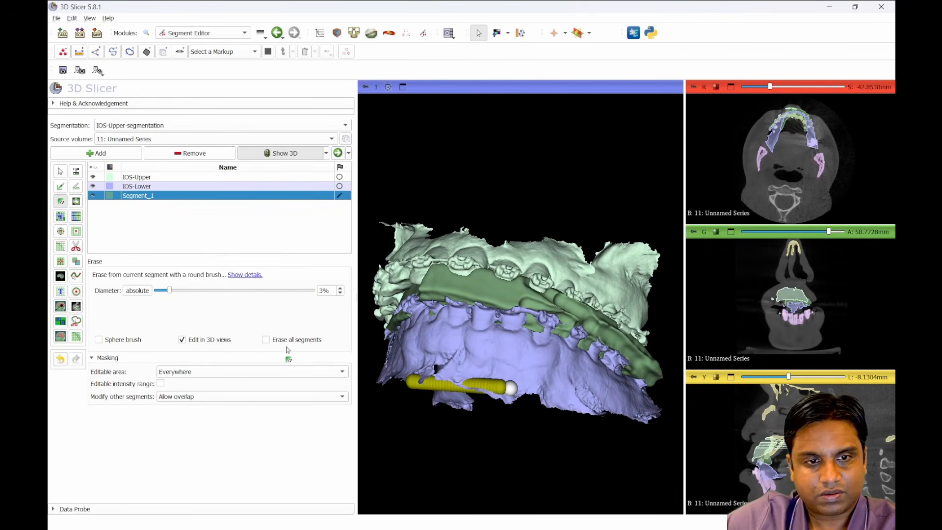
# Step: Choose the Islands tool with Keep largest island for Segment_1, and hide the IOS-Upper and IOS-Lower scans
pyautogui.click(74, 263)
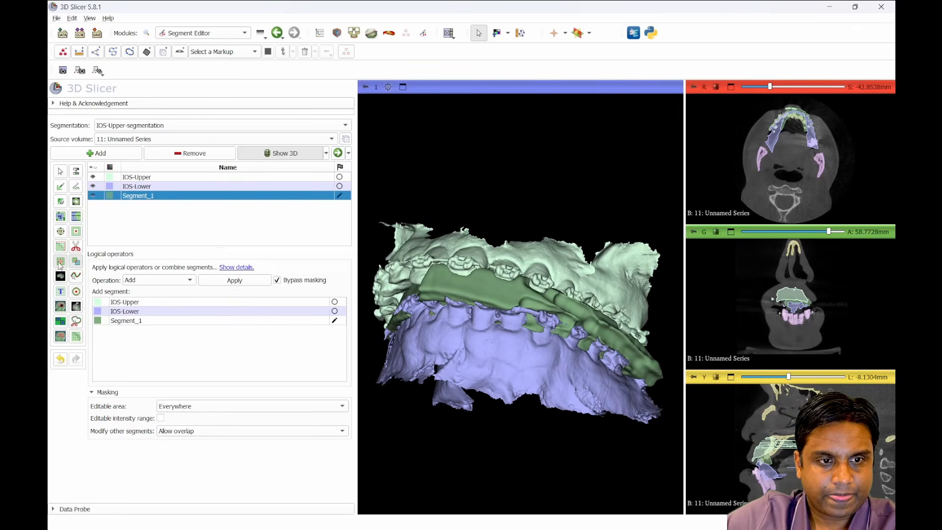
pyautogui.click(60, 263)
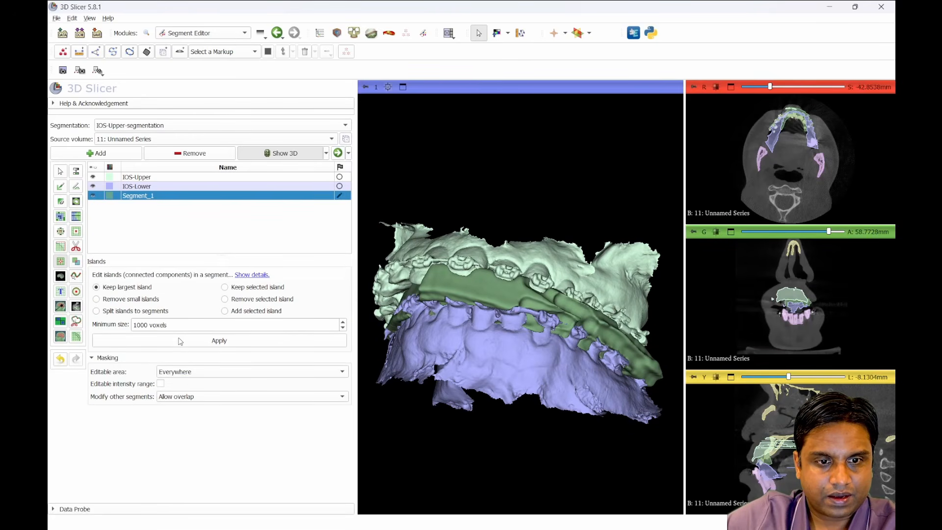
pyautogui.scroll(5, 575, 375)
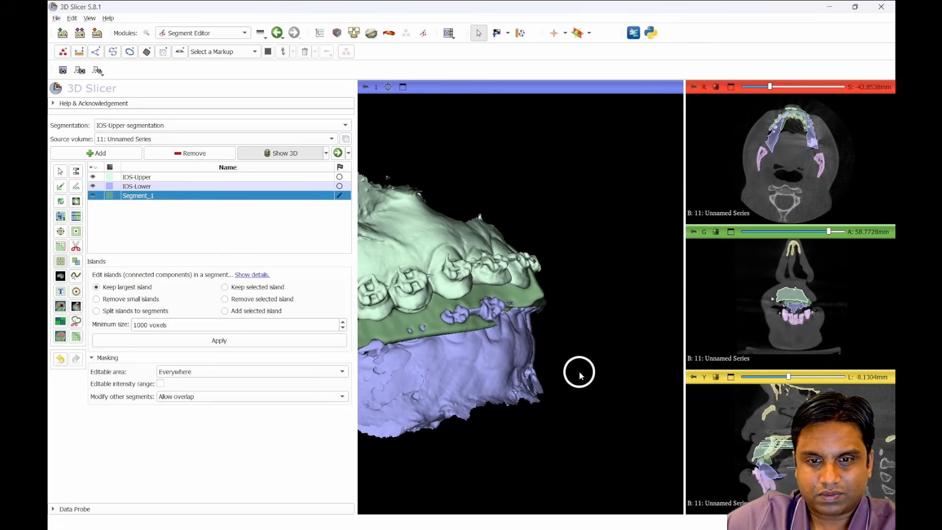
pyautogui.moveTo(555, 387); pyautogui.dragTo(542, 388)
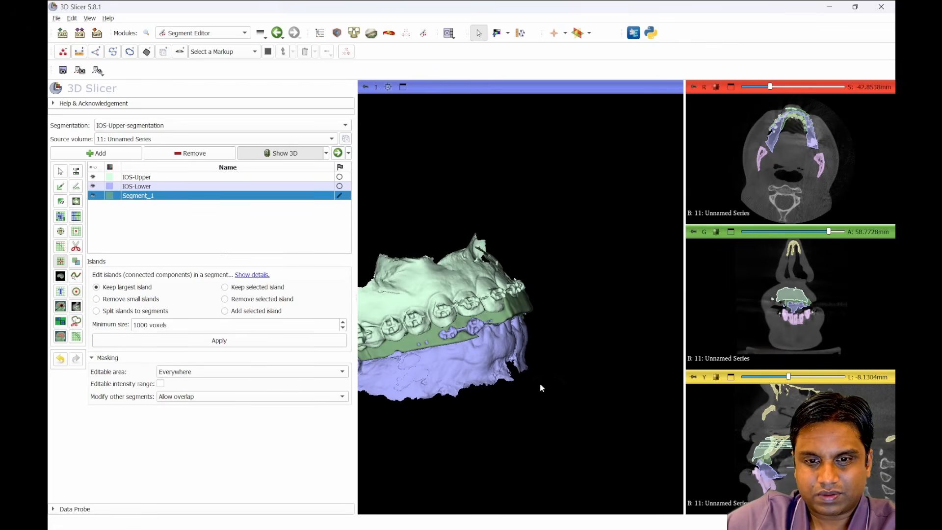
pyautogui.click(92, 177)
pyautogui.click(93, 186)
pyautogui.moveTo(442, 372); pyautogui.dragTo(434, 319)
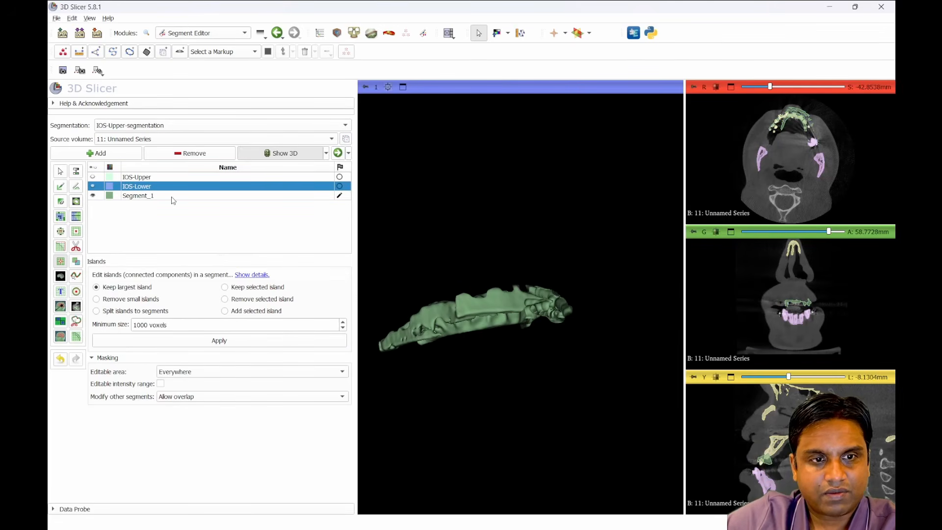
# Step: Rename Segment_1 as Splint
pyautogui.click(131, 196)
pyautogui.doubleClick(132, 196)
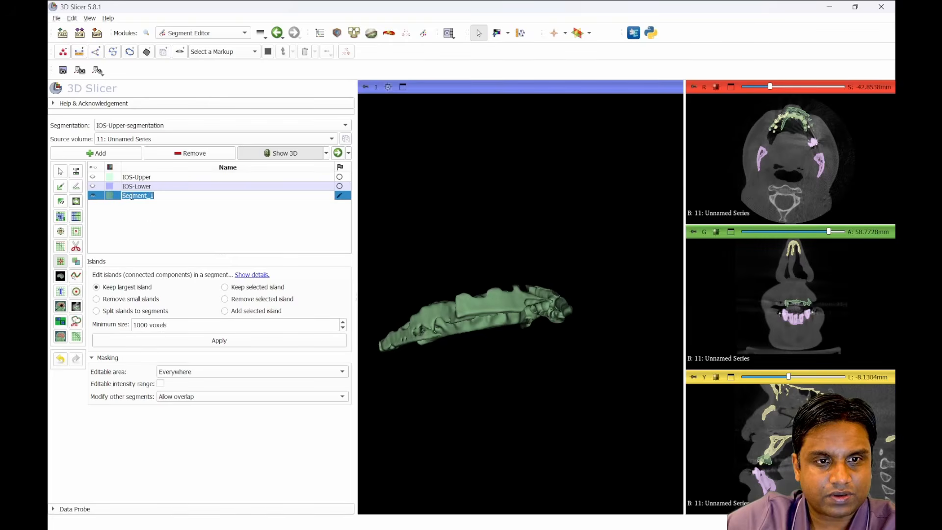
pyautogui.write('Splint')
pyautogui.press('Return')
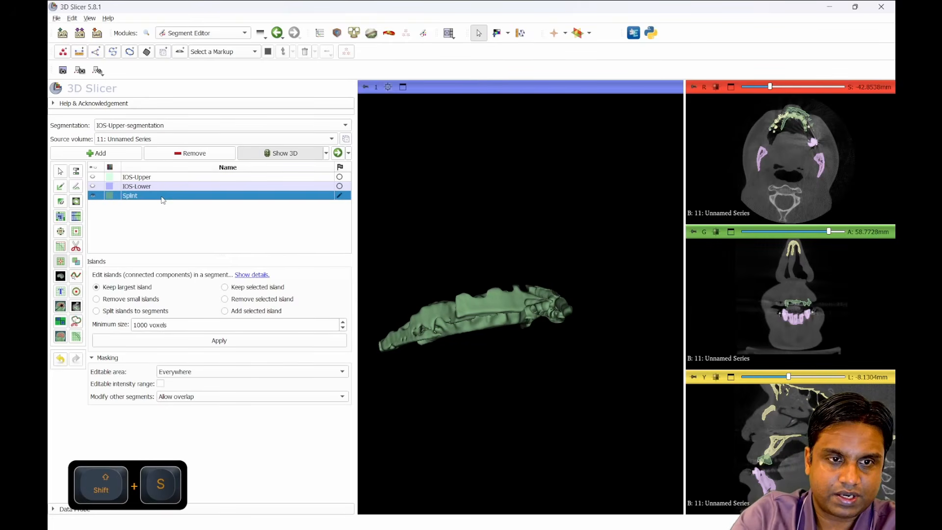
# Step: Export the visible Splint segment as an STL file to the Sample Data folder on the Desktop
pyautogui.click(348, 153)
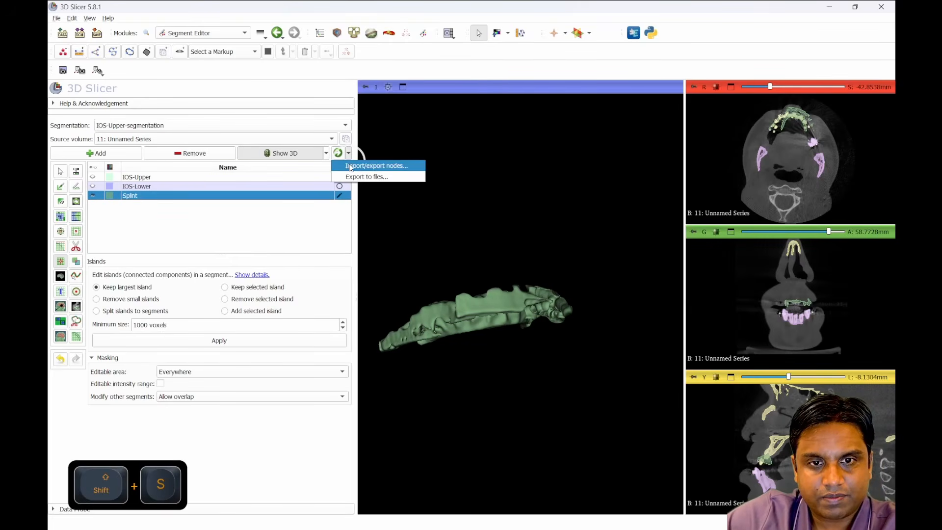
pyautogui.click(373, 177)
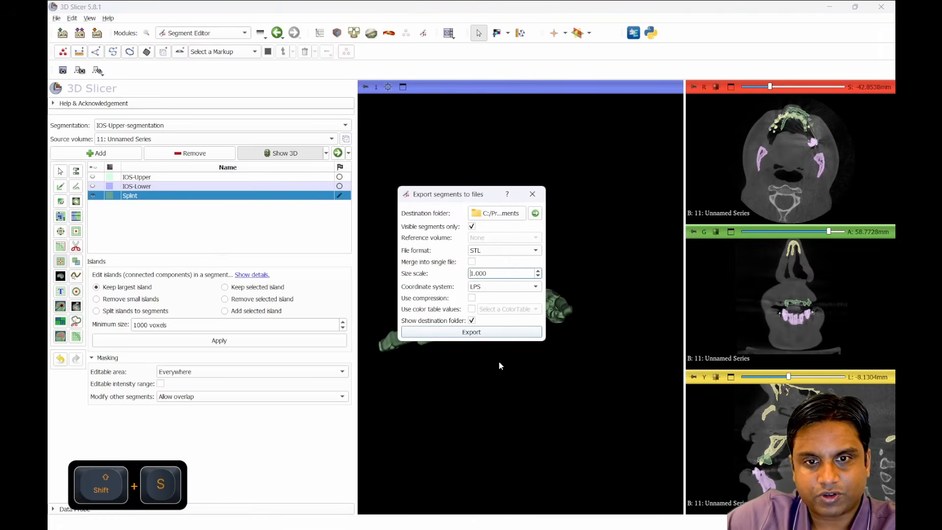
pyautogui.click(505, 215)
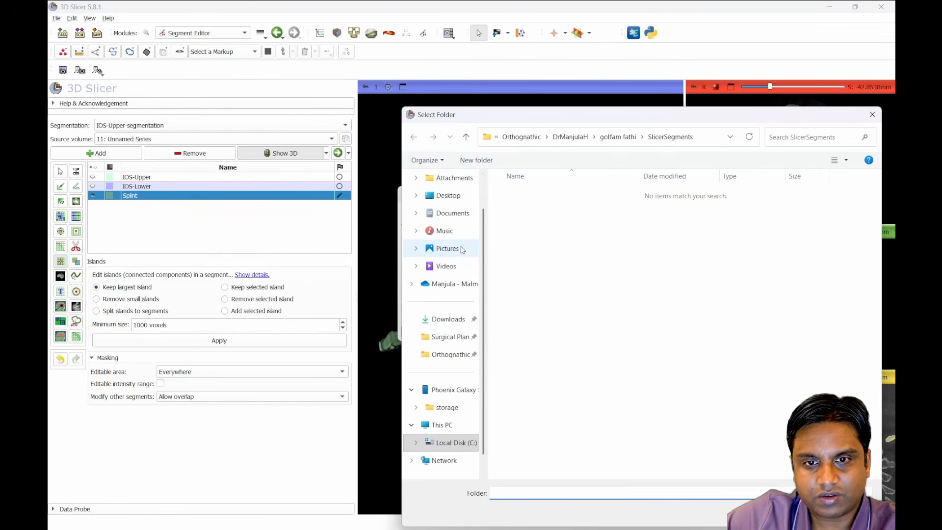
pyautogui.click(448, 195)
pyautogui.doubleClick(525, 195)
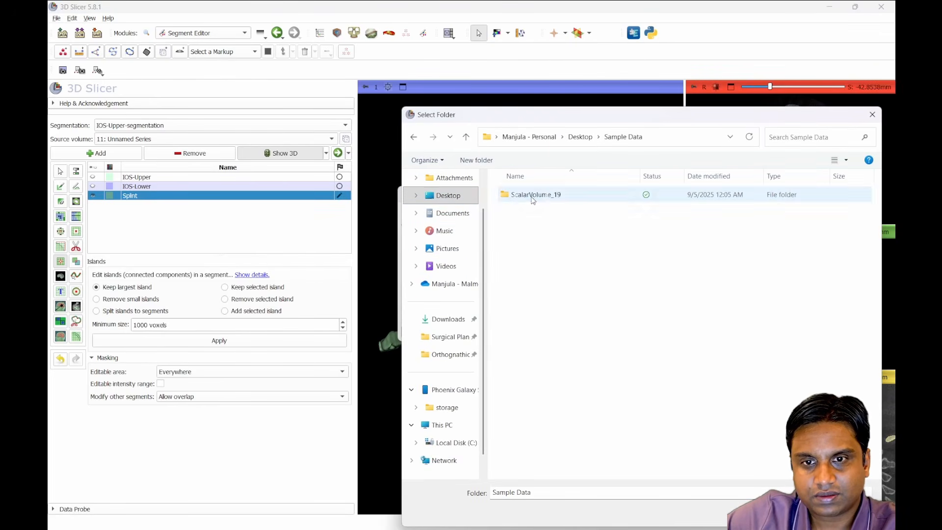
pyautogui.click(770, 512)
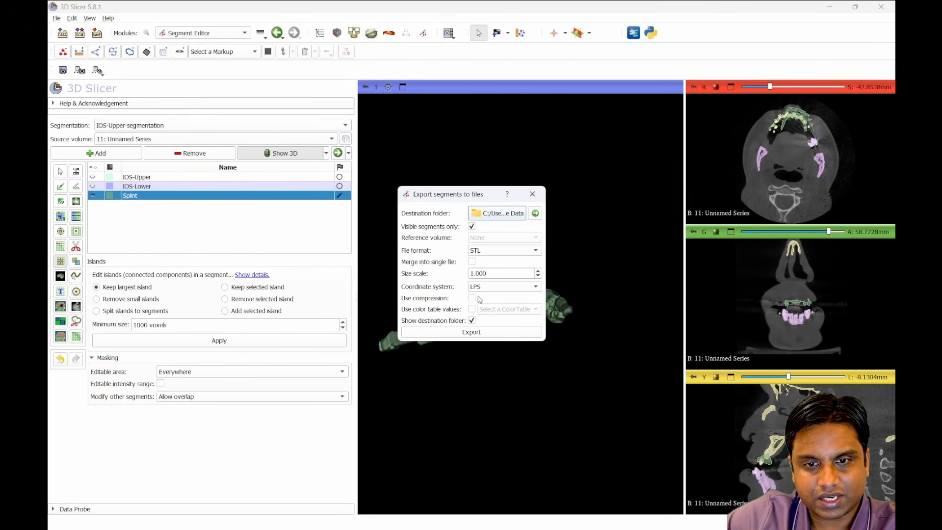
pyautogui.click(470, 332)
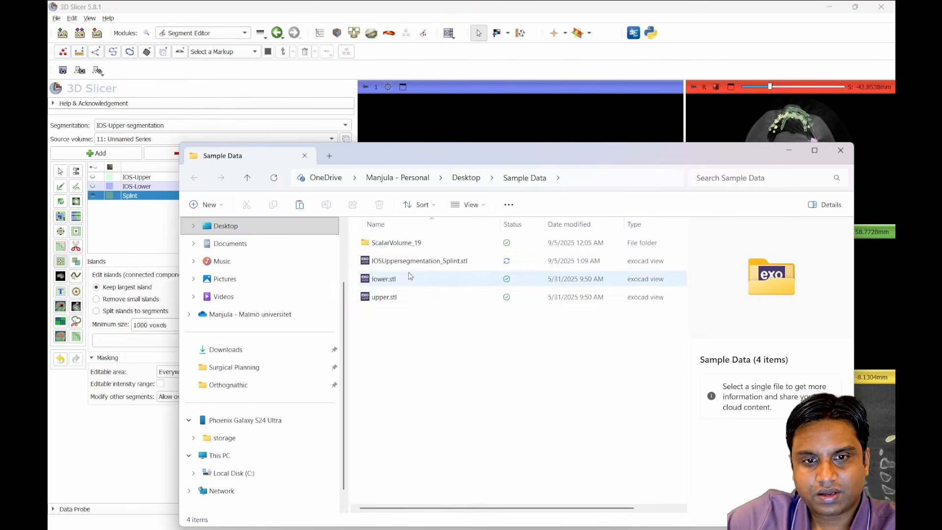
# Step: Open the exported IOSUppersegmentation_Splint.stl in exocad view, inspect the splint from several angles, and close the viewer and folder window
pyautogui.doubleClick(411, 261)
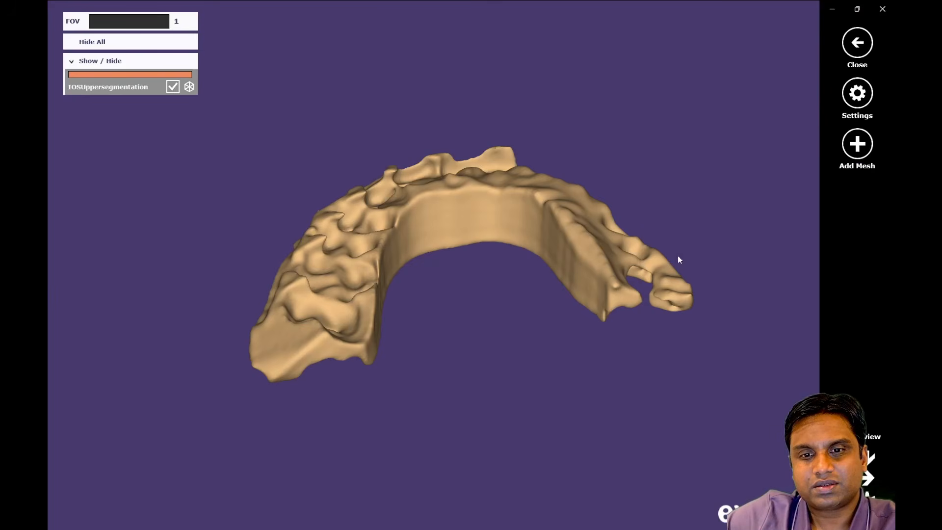
pyautogui.moveTo(678, 256); pyautogui.dragTo(603, 162, button='right')
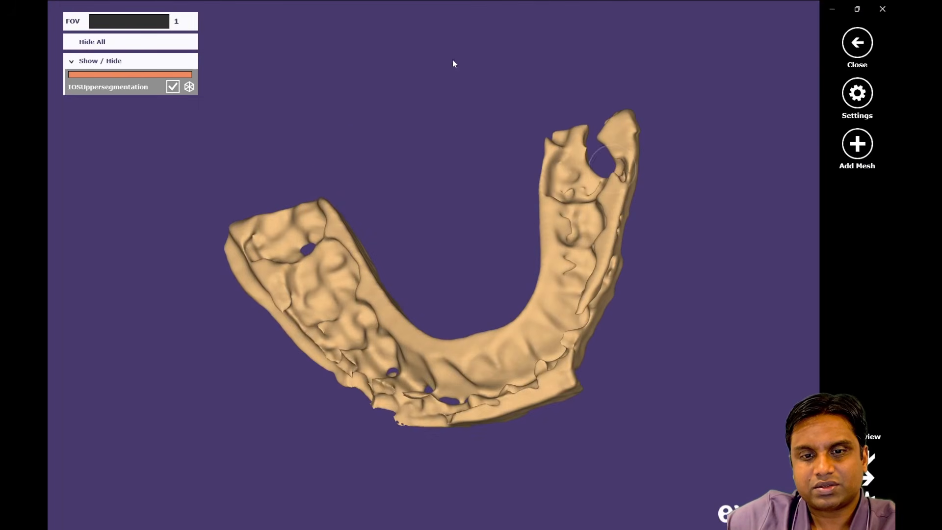
pyautogui.click(882, 9)
pyautogui.click(817, 53)
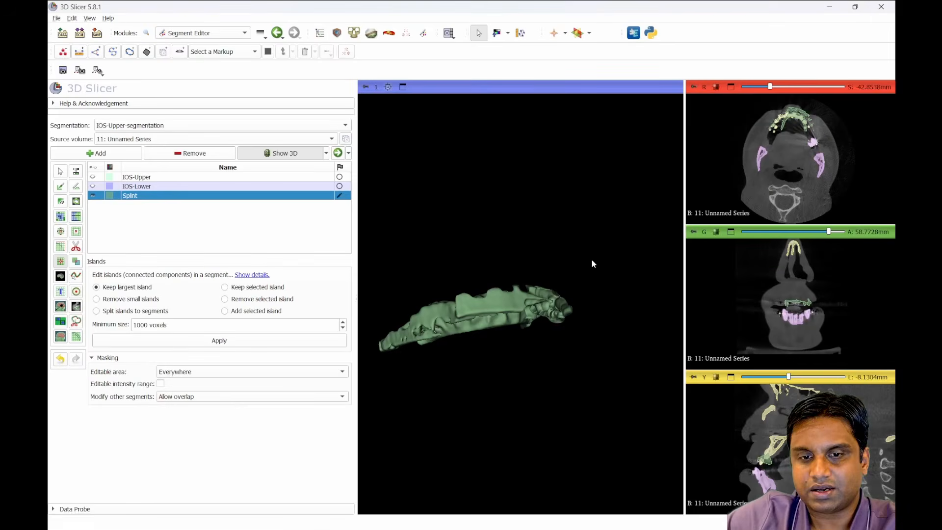
# Step: Turn the splint to show its tooth imprints and open the Data module's subject hierarchy
pyautogui.moveTo(591, 259); pyautogui.dragTo(504, 191)
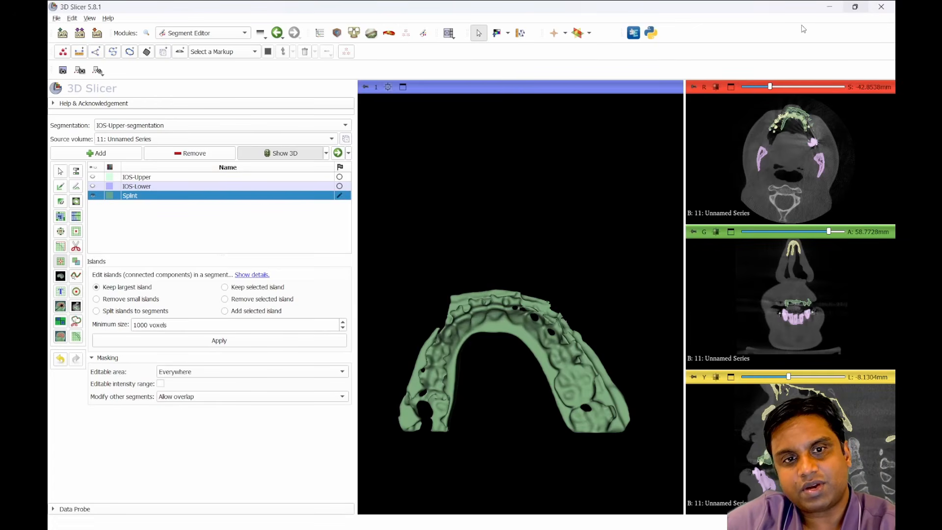
pyautogui.click(320, 33)
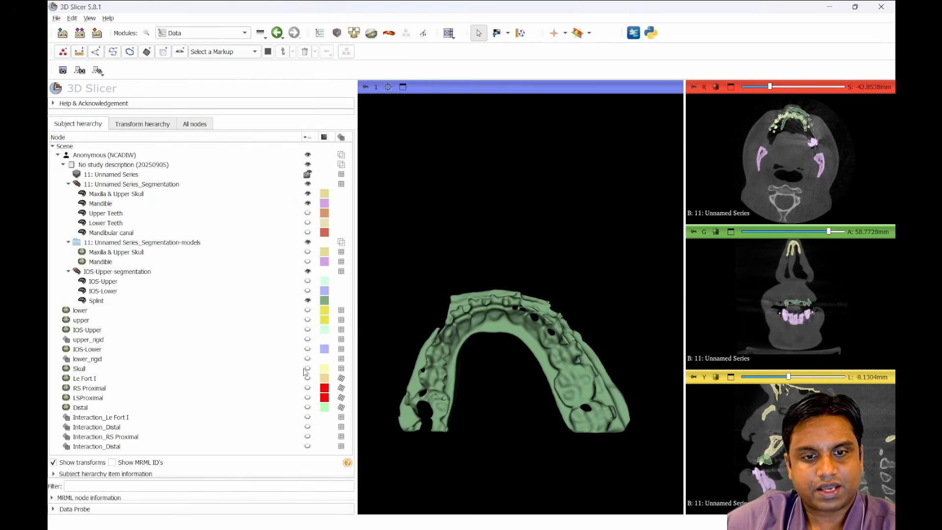